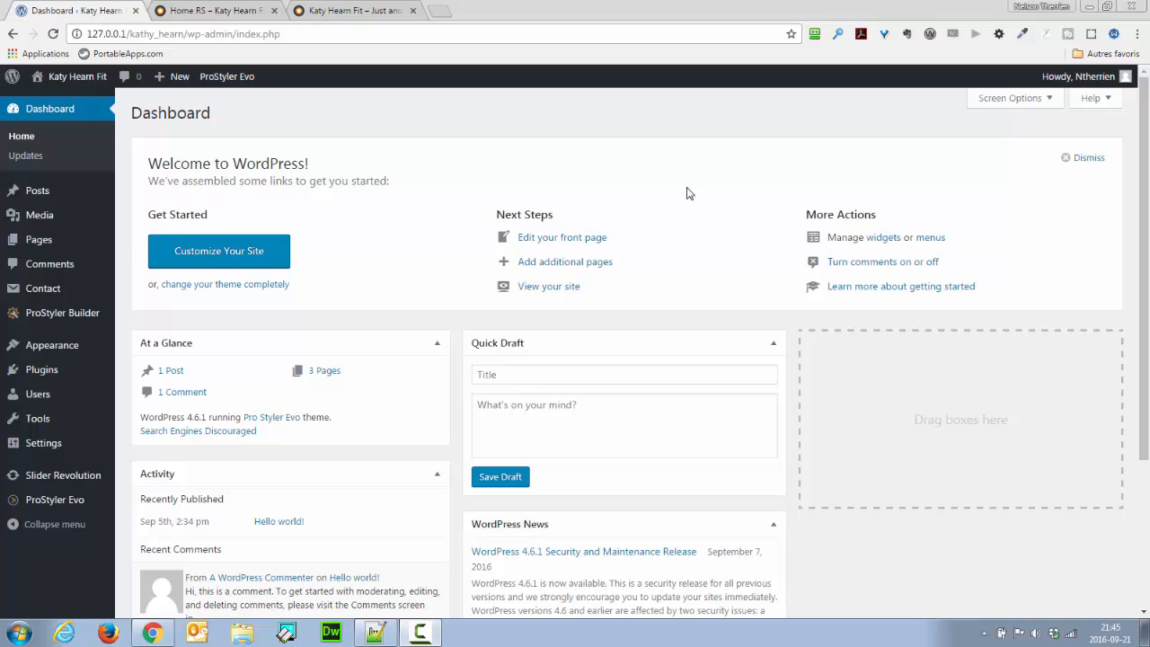
# Step: Examine the existing Katy Hearn Fit home page, from its video header down through the fitness plan sections
pyautogui.click(369, 9)
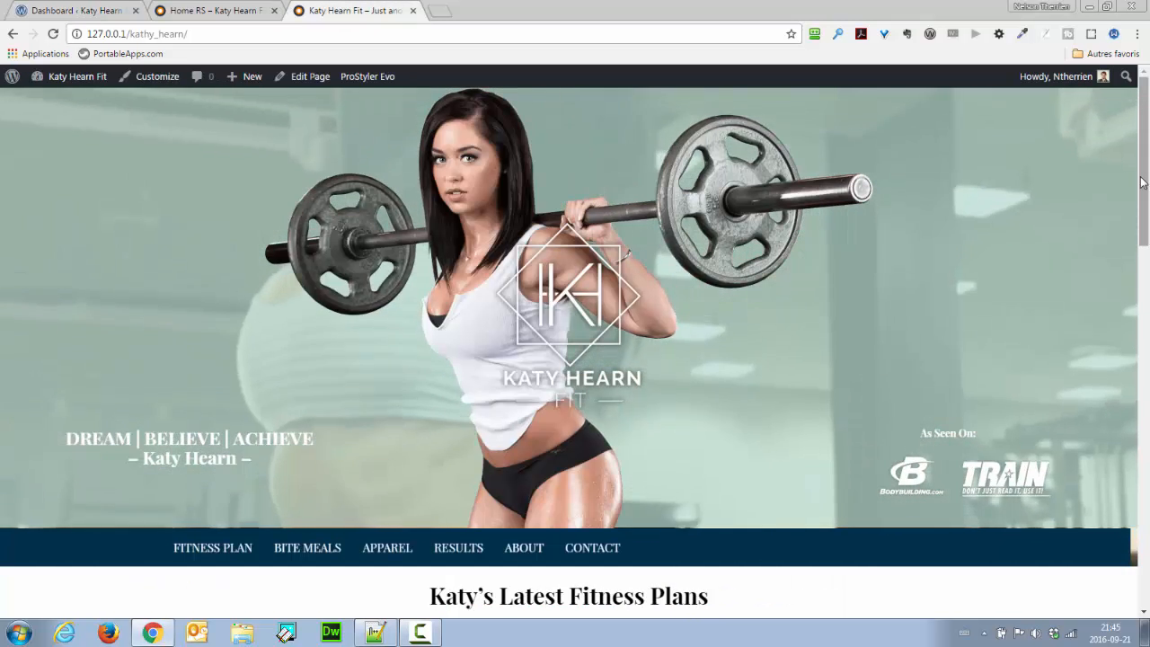
pyautogui.moveTo(1143, 183); pyautogui.dragTo(1146, 325)
pyautogui.scroll(5, 411, 295)
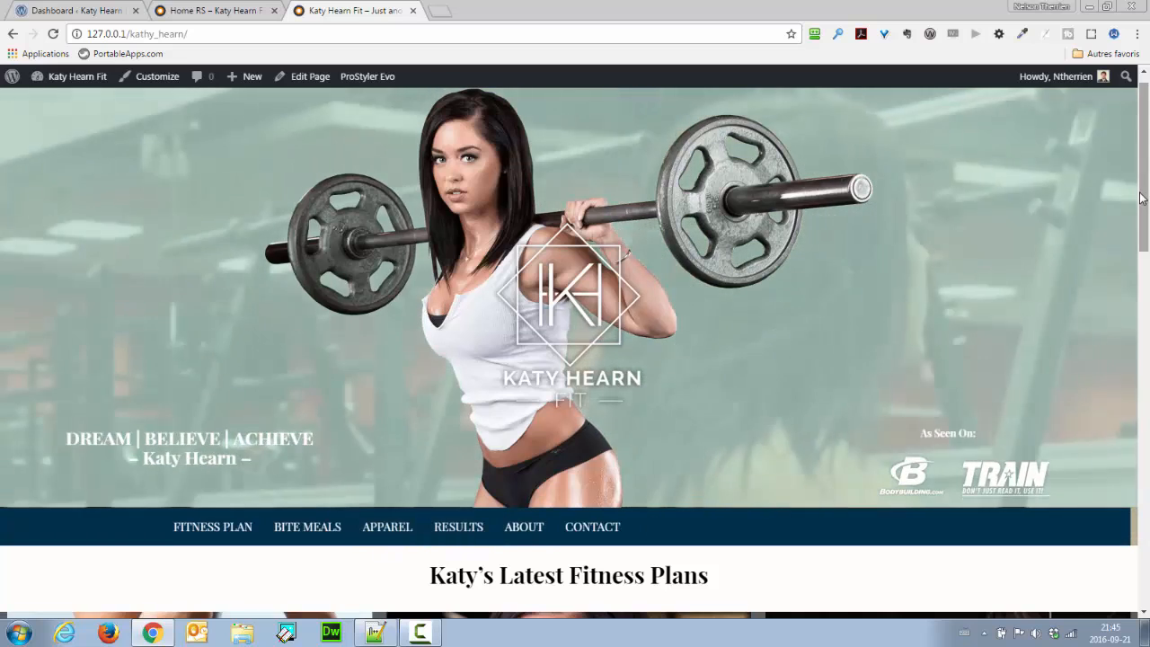
pyautogui.scroll(-5, 998, 347)
pyautogui.scroll(-4, 1134, 213)
pyautogui.scroll(8, 1134, 213)
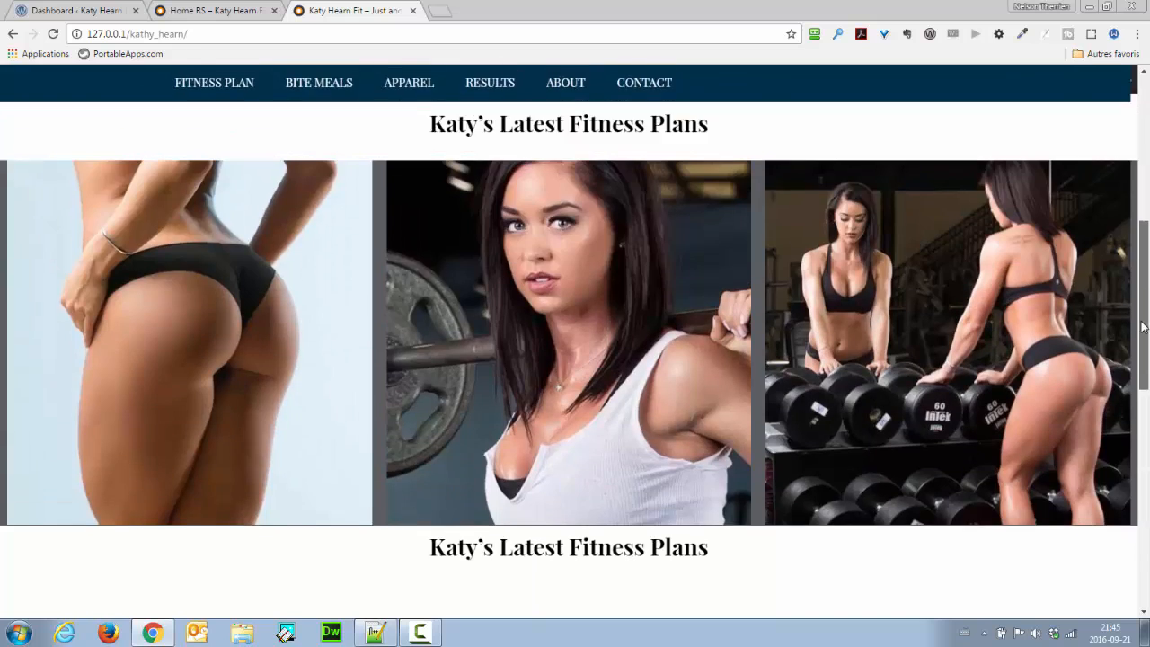
pyautogui.scroll(1, 1134, 213)
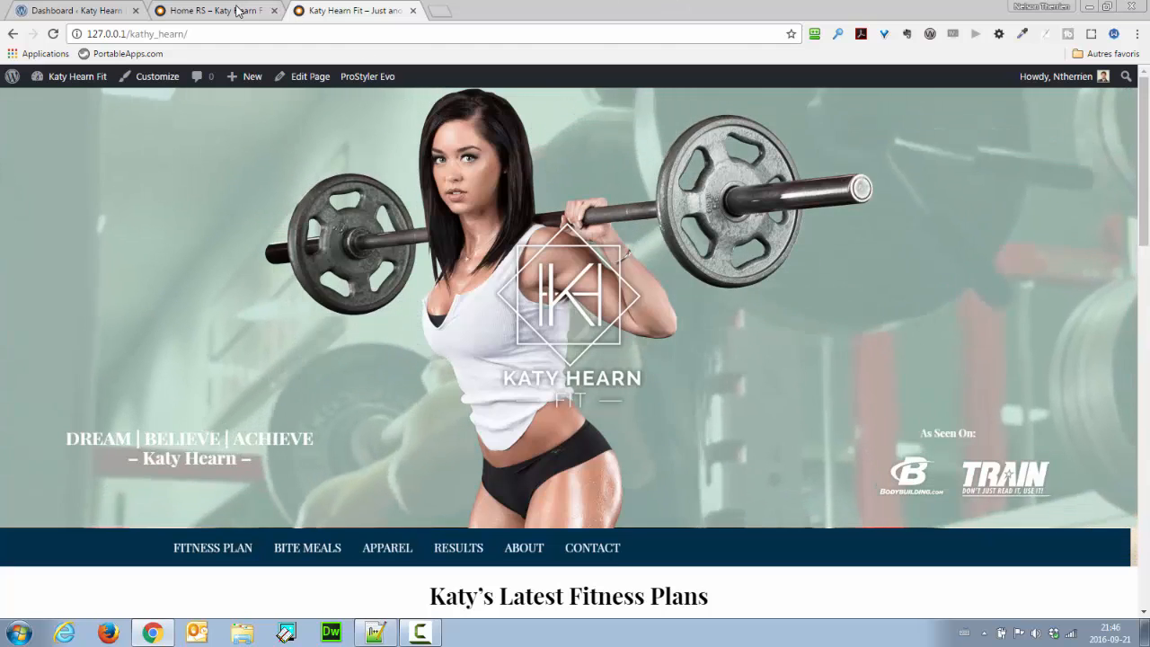
# Step: Compare the header of the Home RS page with the header of the existing home page
pyautogui.click(224, 10)
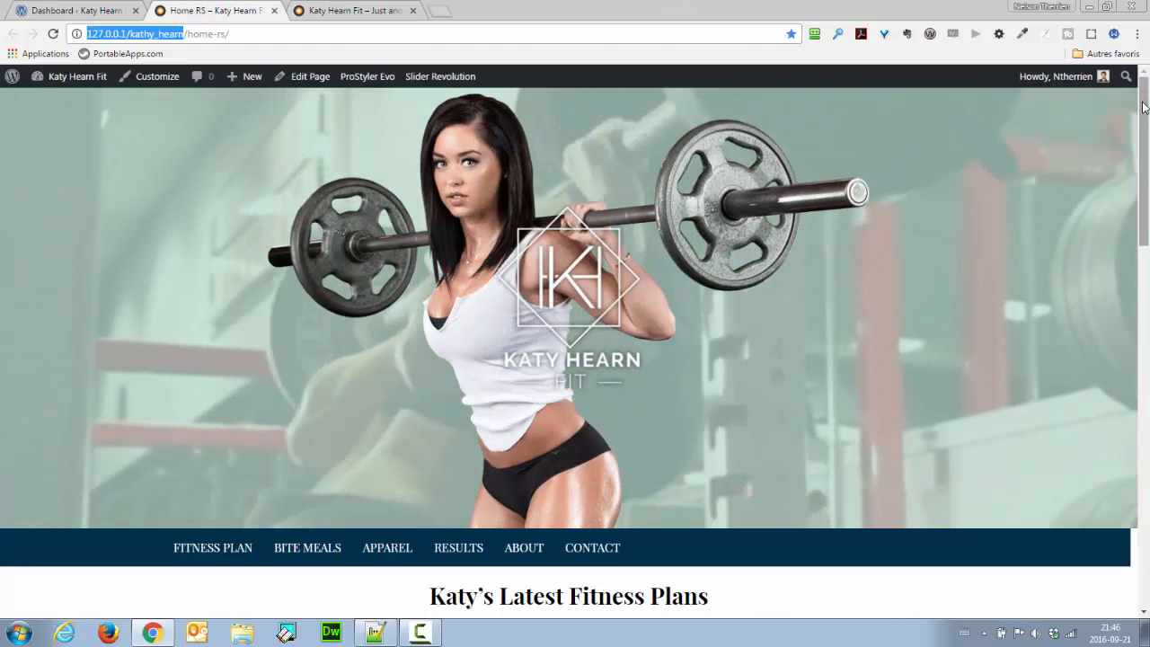
pyautogui.moveTo(1144, 171)
pyautogui.mouseDown()
pyautogui.moveTo(1146, 309)
pyautogui.moveTo(1144, 166)
pyautogui.mouseUp()
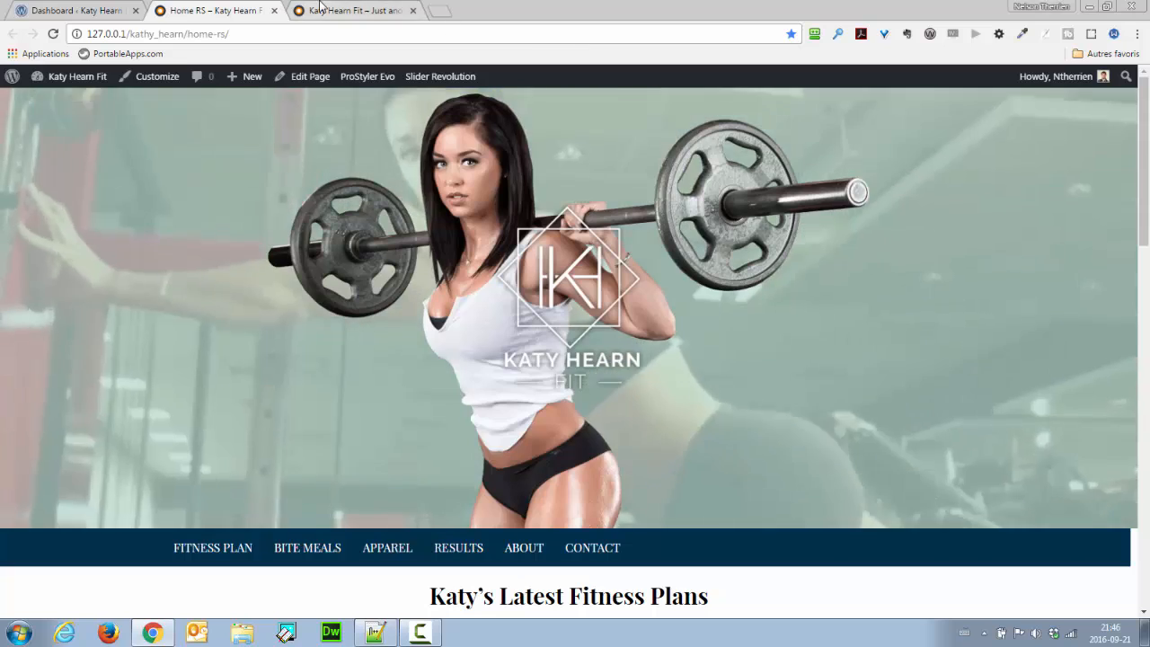
pyautogui.click(355, 10)
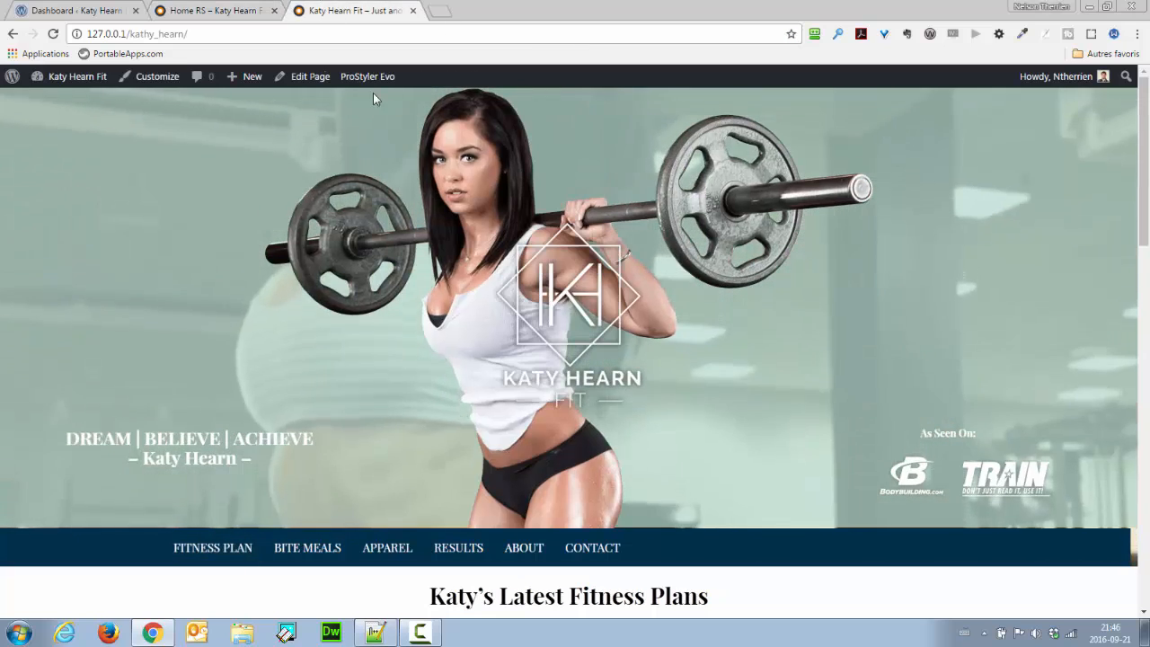
pyautogui.click(231, 10)
pyautogui.moveTo(1147, 147)
pyautogui.mouseDown()
pyautogui.moveTo(1145, 195)
pyautogui.moveTo(1141, 128)
pyautogui.mouseUp()
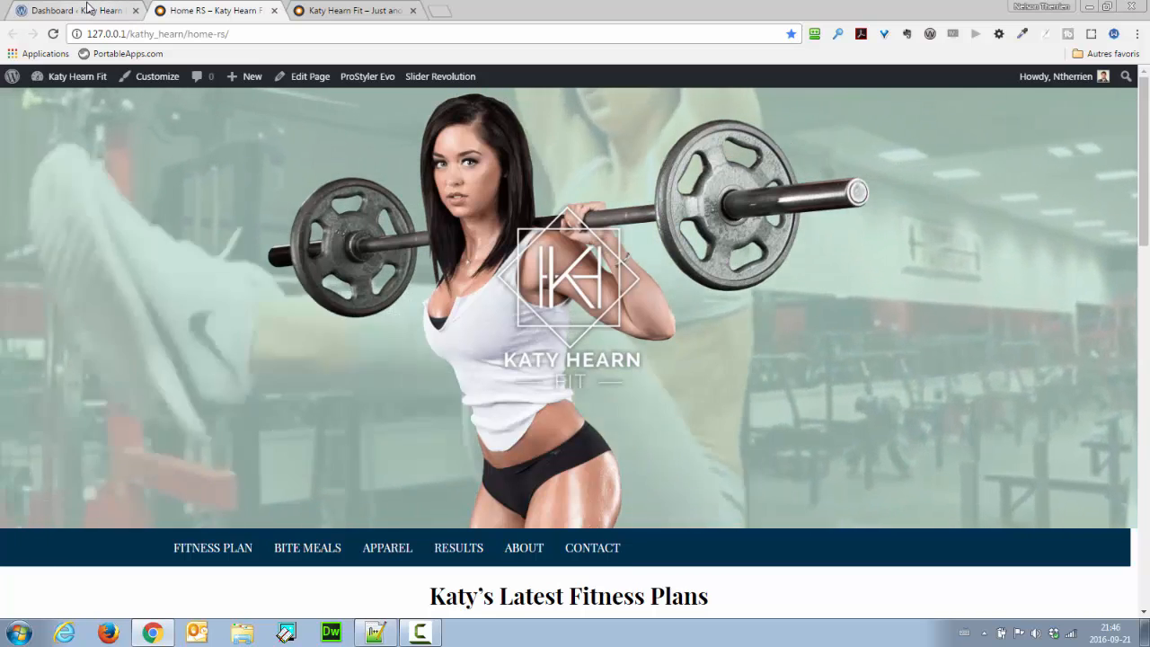
# Step: Open the Slider Revolution overview from the WordPress dashboard and check its plugin update information
pyautogui.click(109, 15)
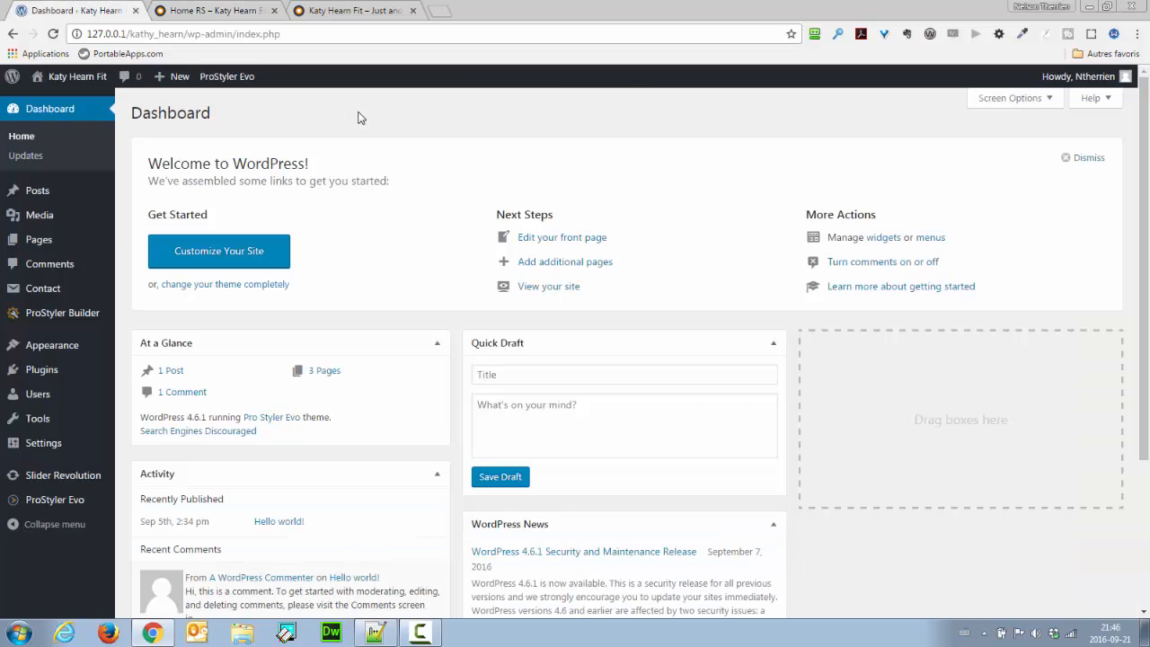
pyautogui.click(86, 480)
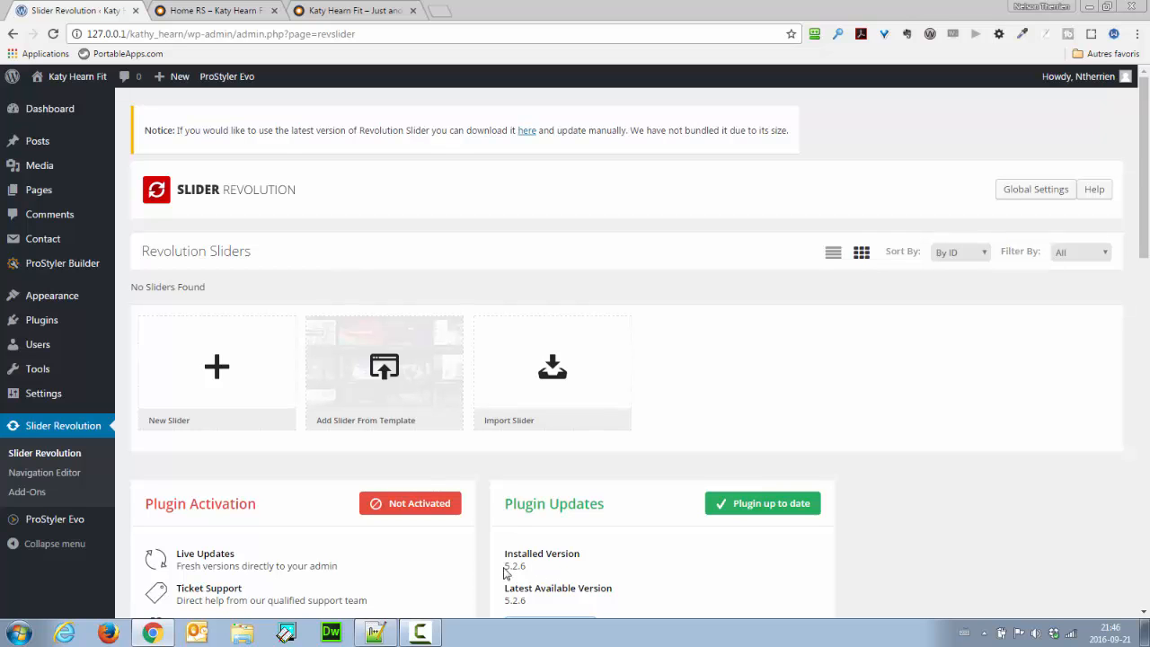
pyautogui.moveTo(1146, 210)
pyautogui.mouseDown()
pyautogui.moveTo(1146, 234)
pyautogui.moveTo(1141, 218)
pyautogui.mouseUp()
# Step: Check the Revolution Slider version offered on the linked update page against the installed one, and close that page
pyautogui.click(526, 132)
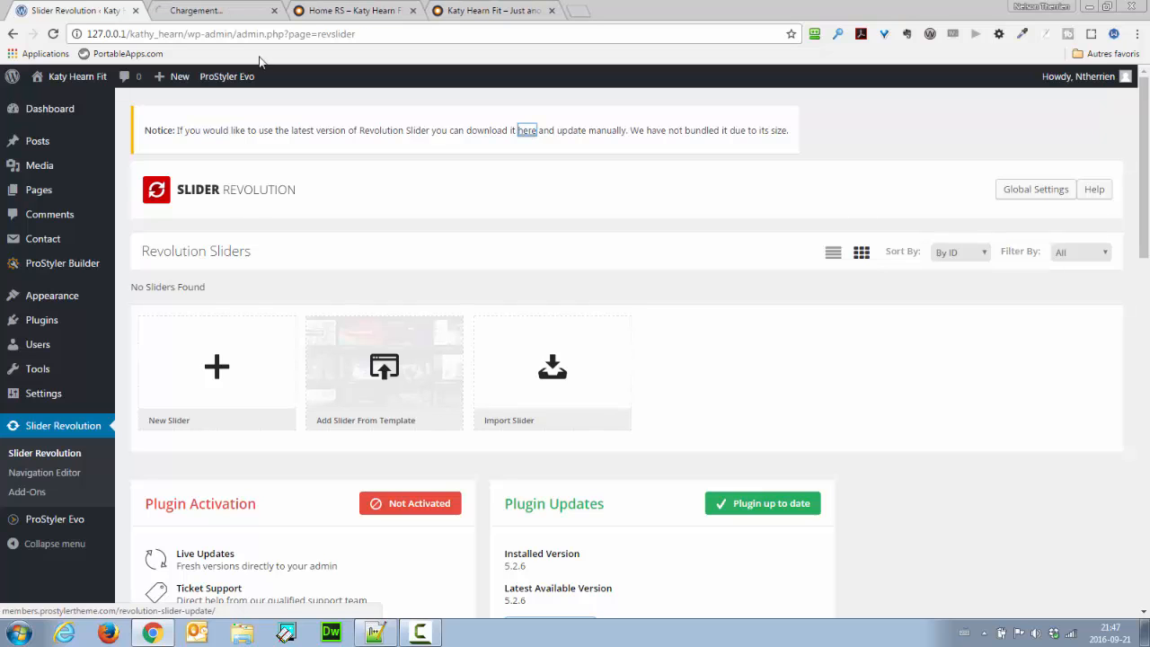
pyautogui.click(208, 11)
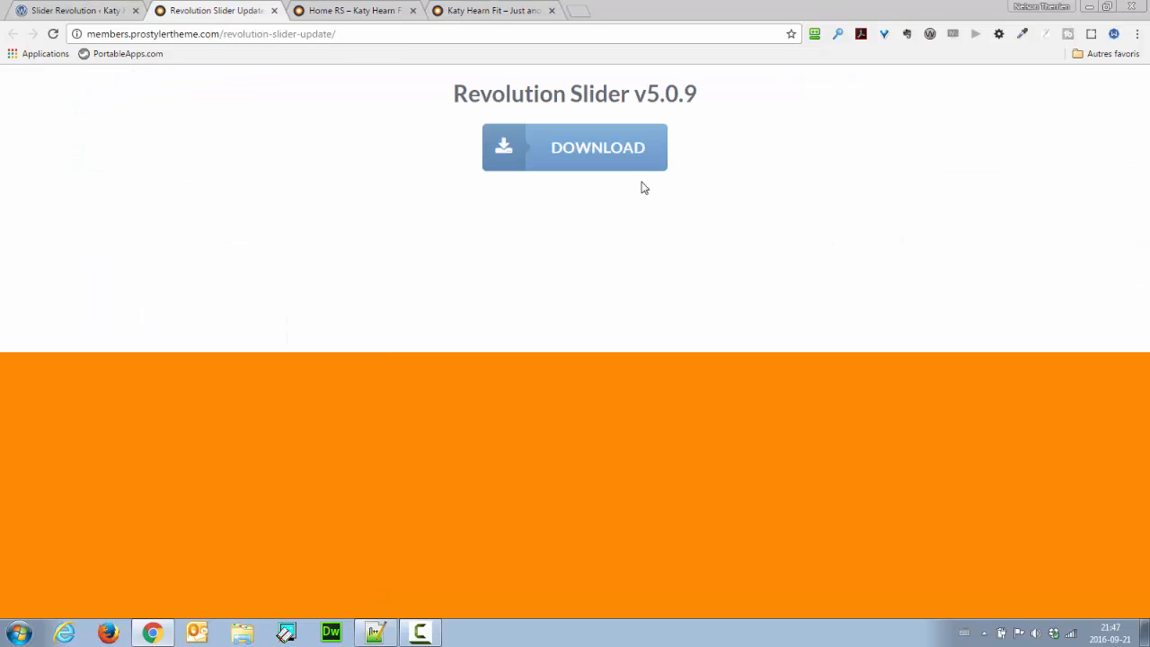
pyautogui.moveTo(645, 90); pyautogui.dragTo(710, 90)
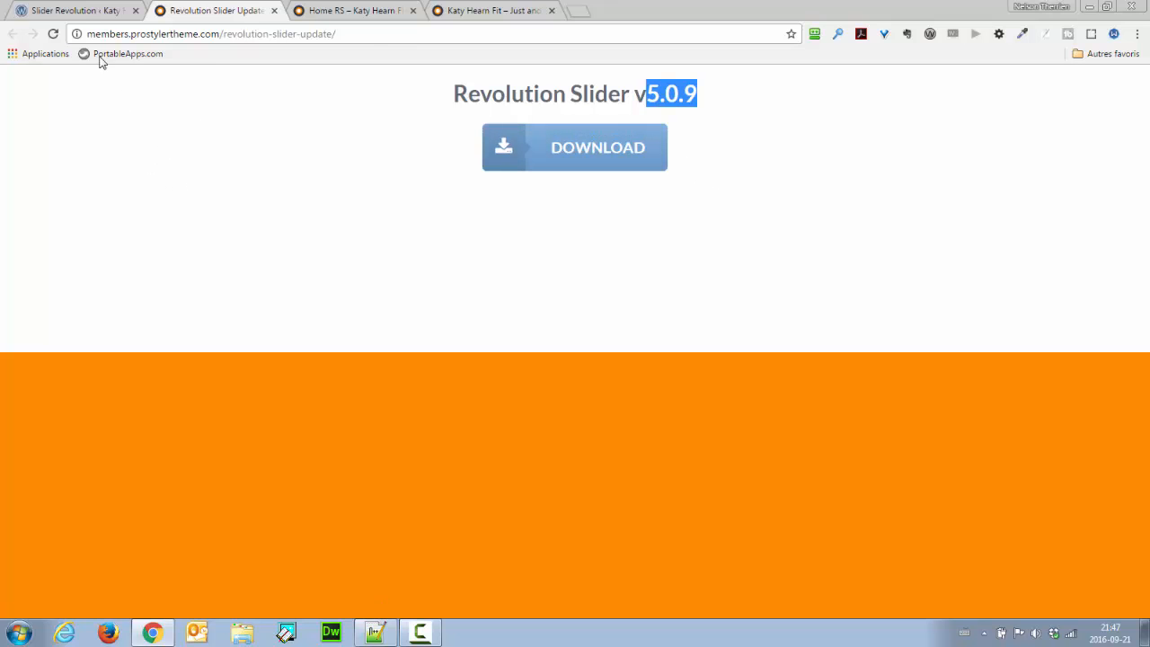
pyautogui.click(80, 11)
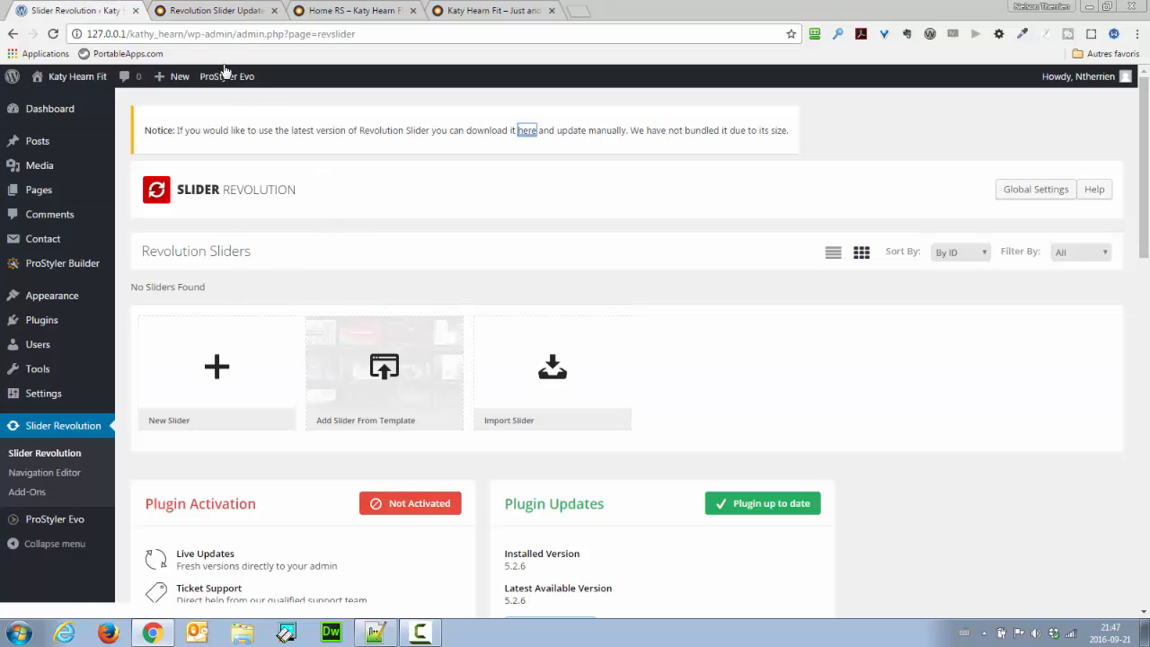
pyautogui.click(228, 12)
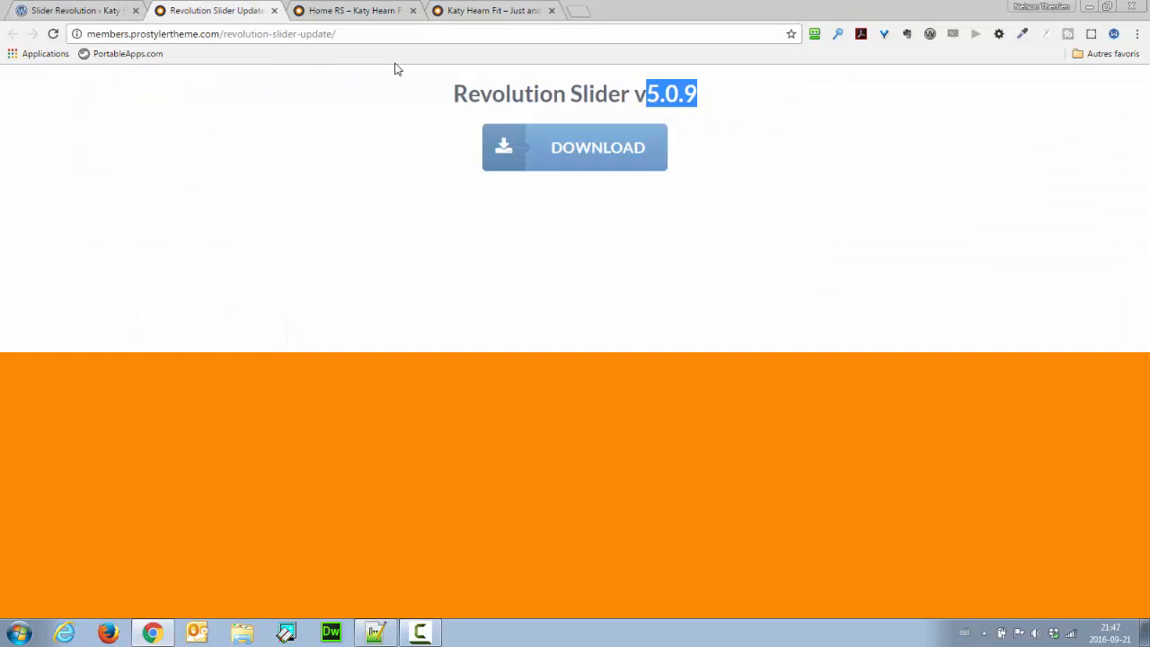
pyautogui.click(275, 11)
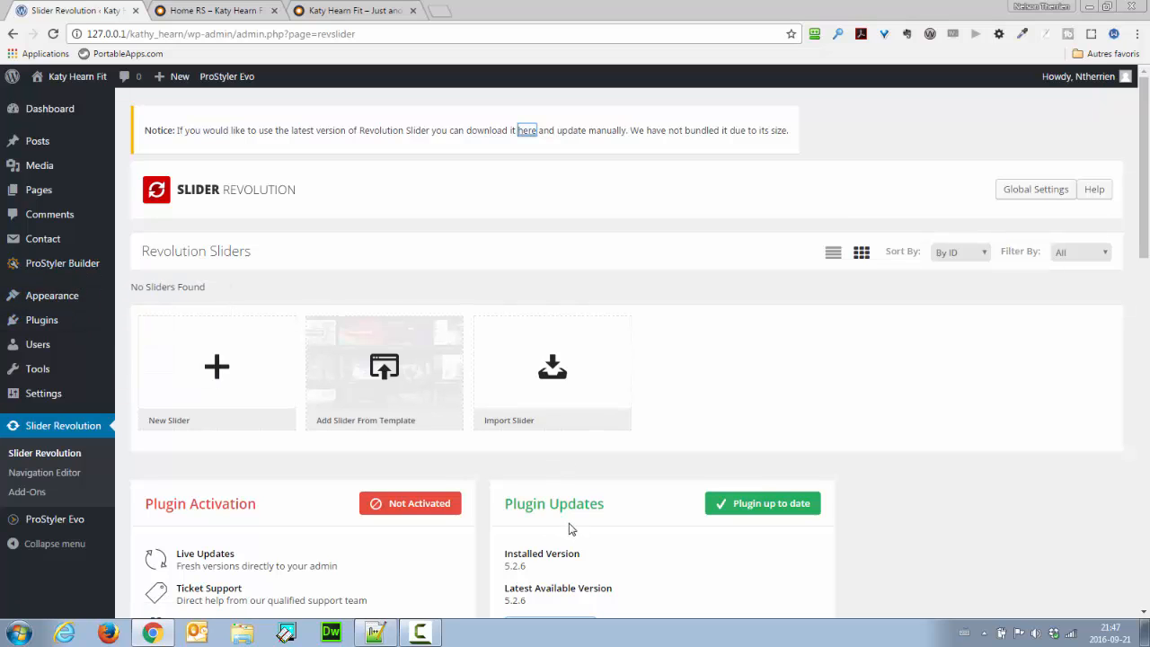
# Step: View the list of installed plugins to check the Slider Revolution entry
pyautogui.click(194, 7)
pyautogui.click(81, 11)
pyautogui.moveTo(80, 322)
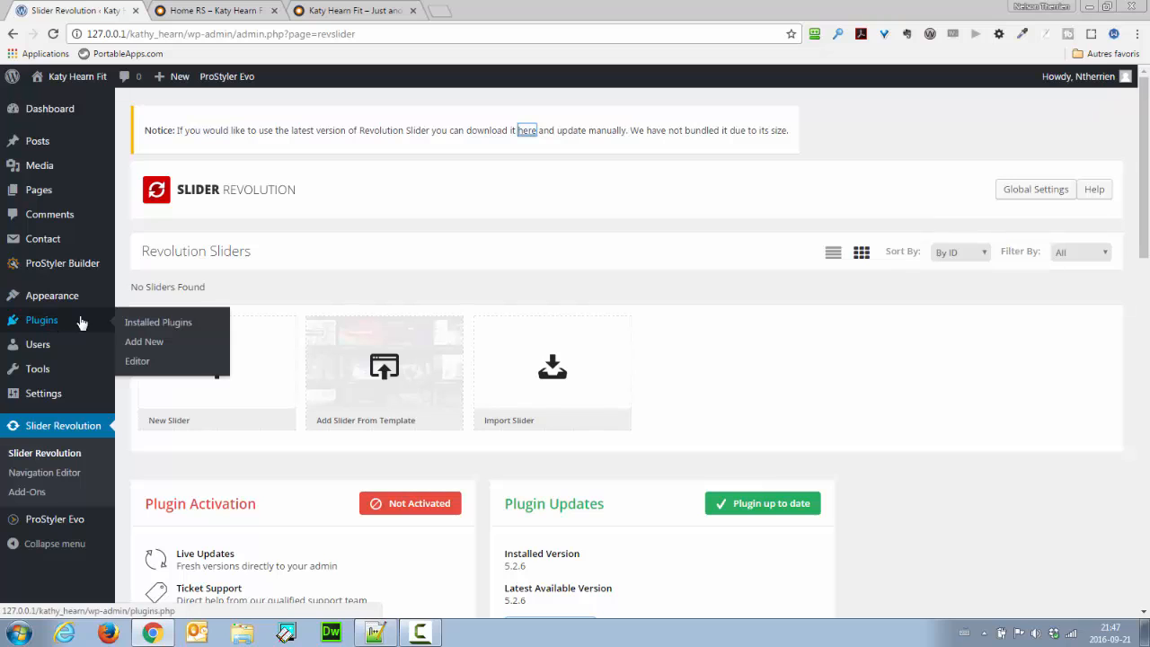
pyautogui.click(152, 324)
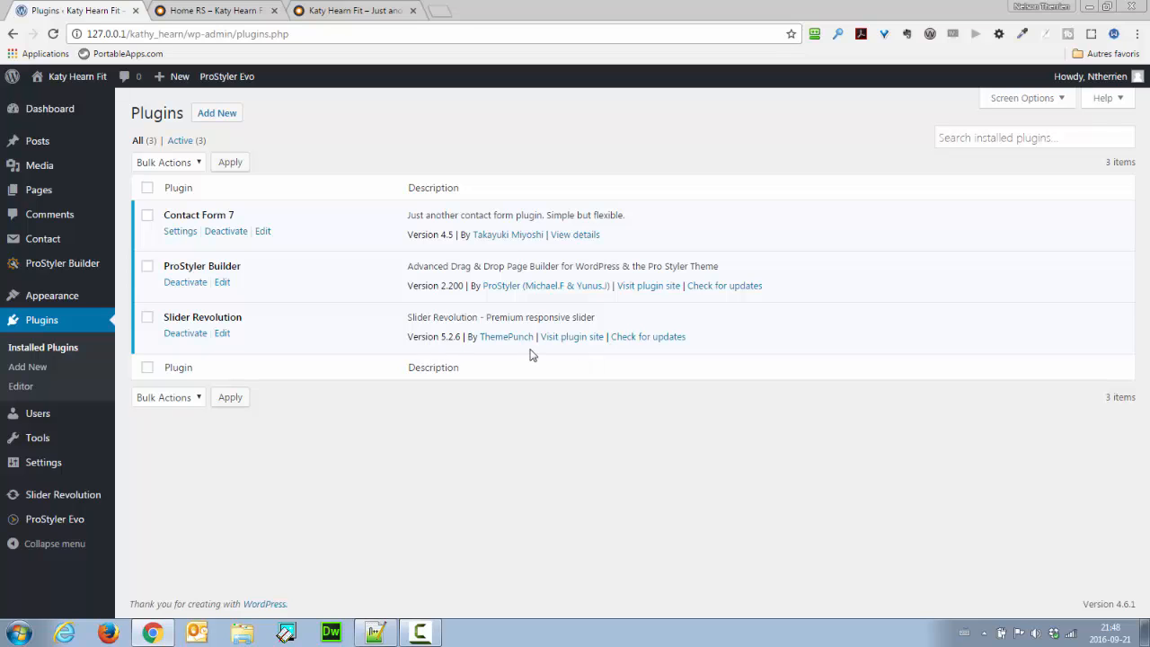
# Step: Create a new slider in Slider Revolution, view the YouTube Stream source options, and choose Default Slider as the content source
pyautogui.click(52, 497)
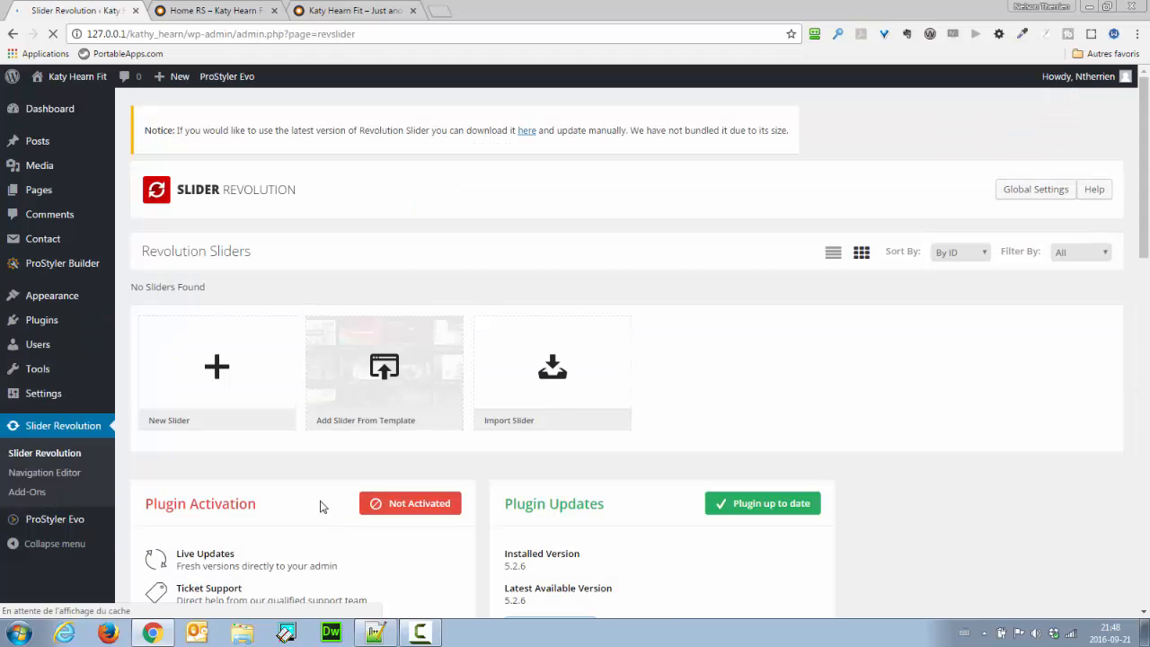
pyautogui.click(216, 367)
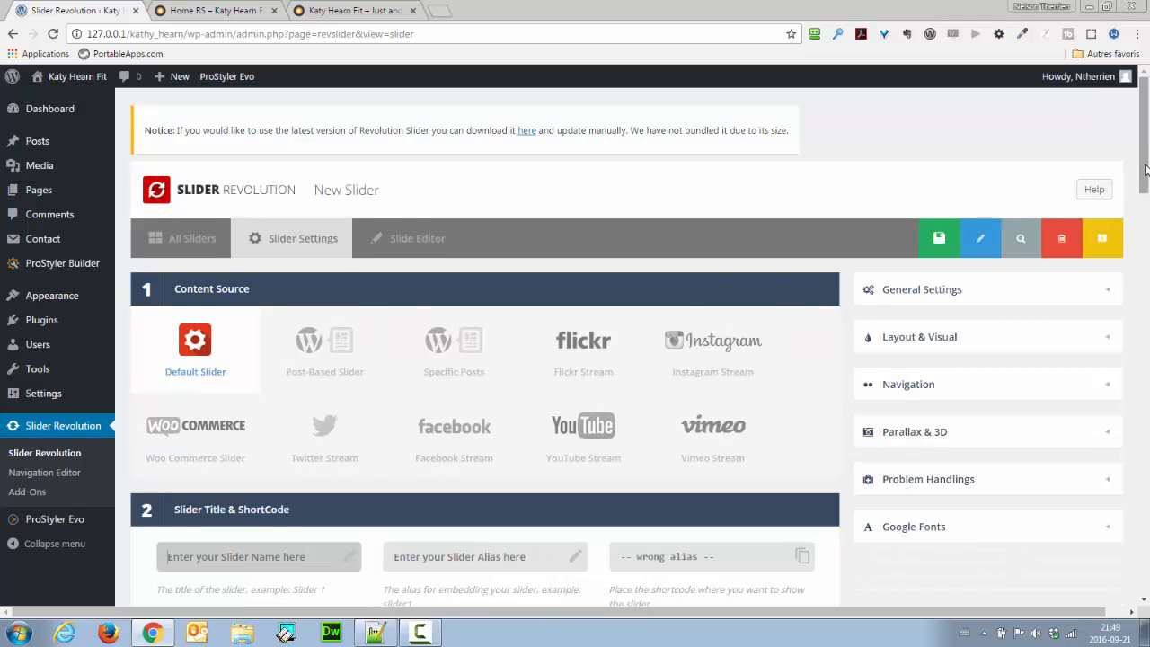
pyautogui.scroll(-2, 1146, 170)
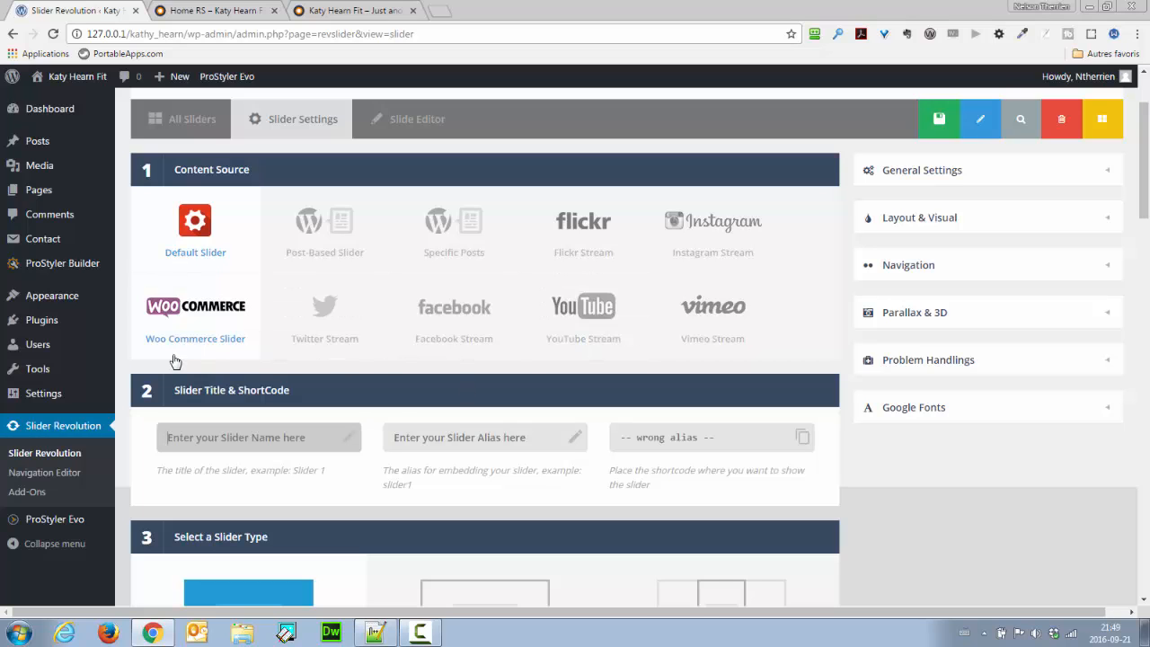
pyautogui.click(599, 305)
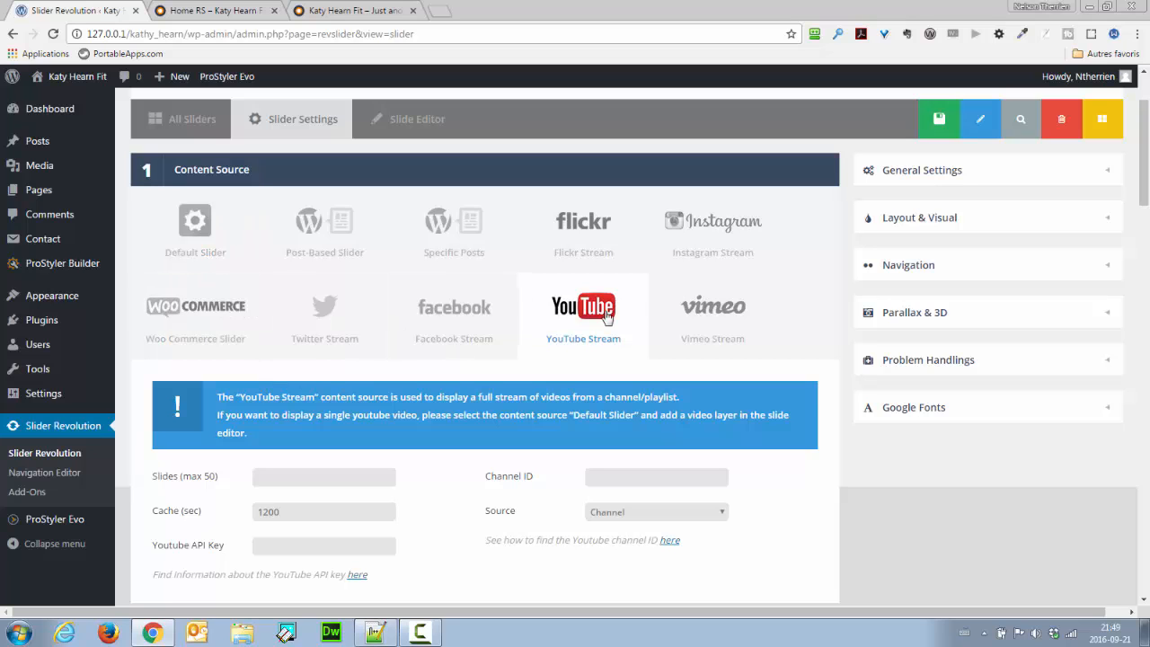
pyautogui.click(213, 227)
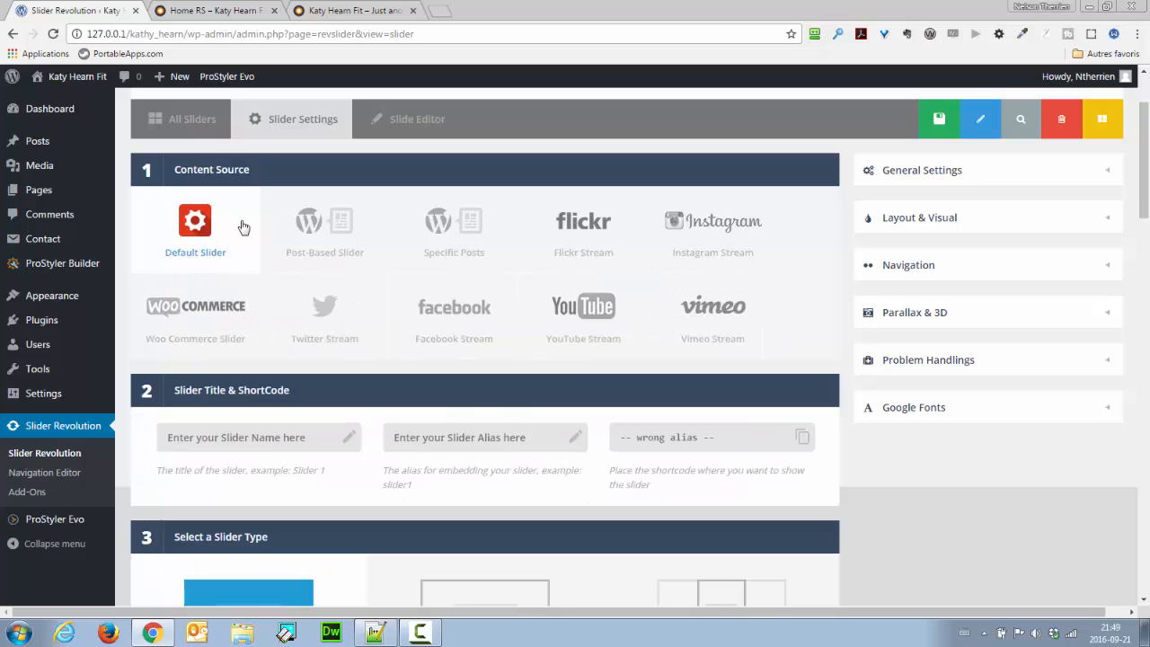
# Step: Enter "video" as the slider's name and alias, and set the slider type to Hero Scene
pyautogui.click(242, 441)
pyautogui.write('video')
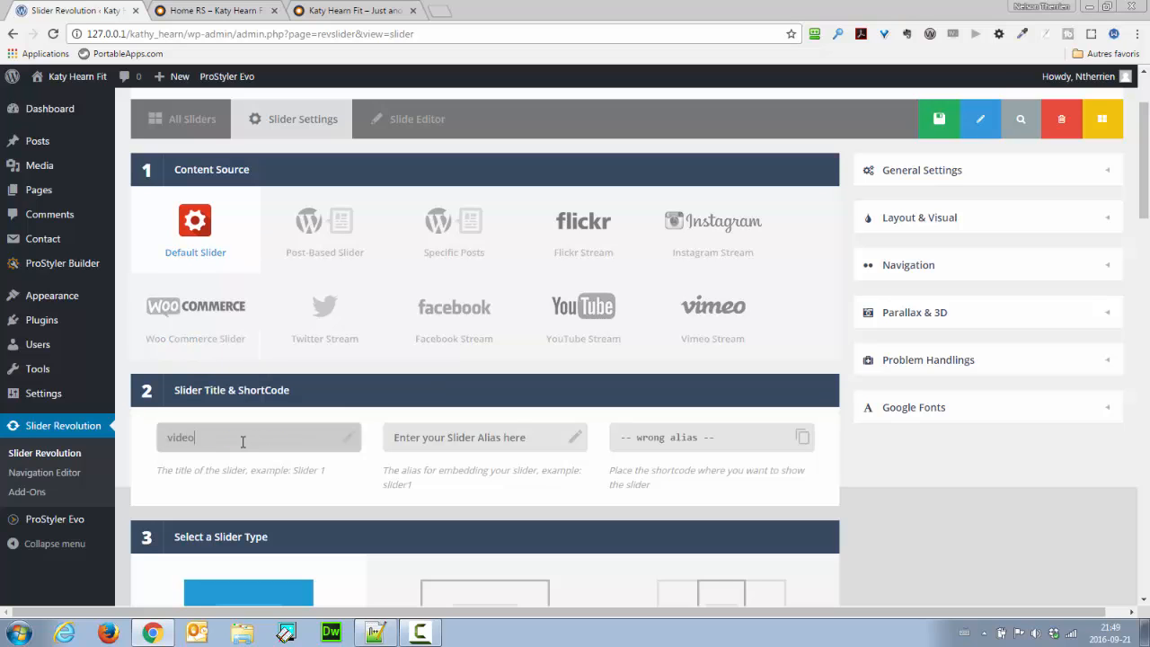
pyautogui.press('Tab')
pyautogui.write('video')
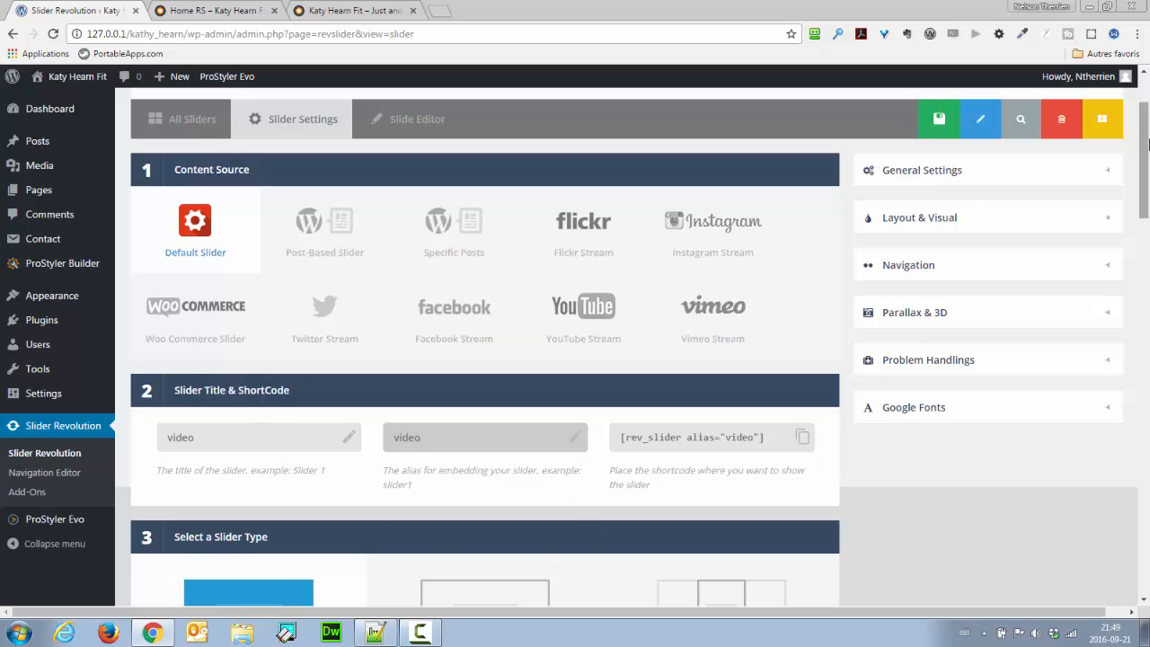
pyautogui.moveTo(1149, 144); pyautogui.dragTo(1140, 240)
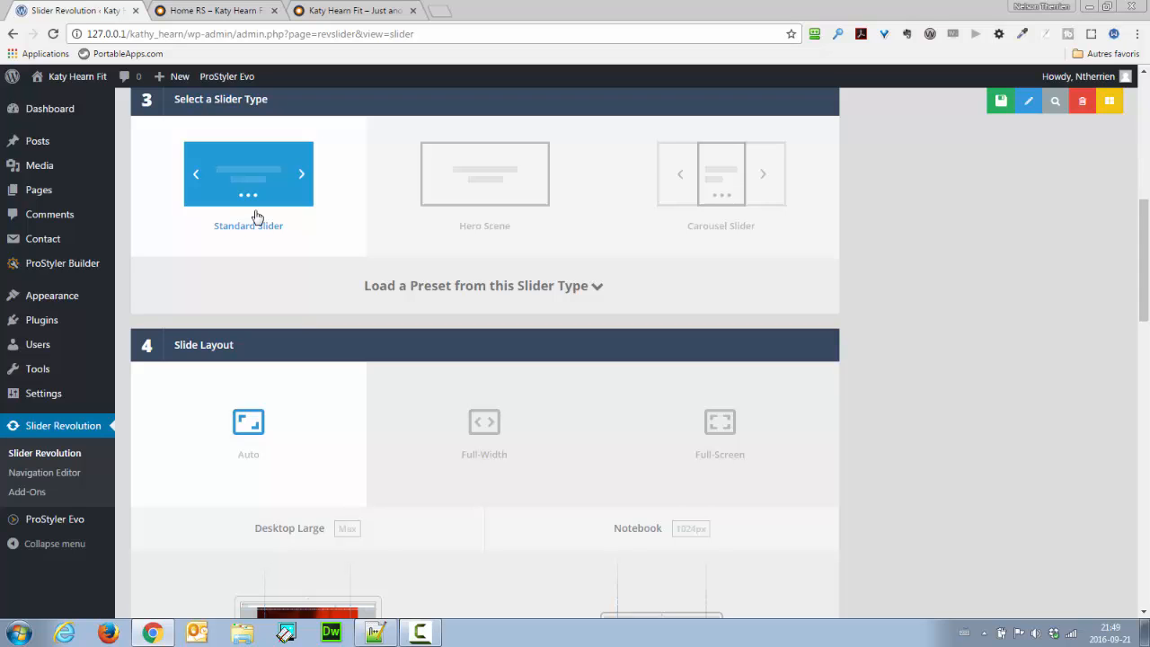
pyautogui.click(482, 187)
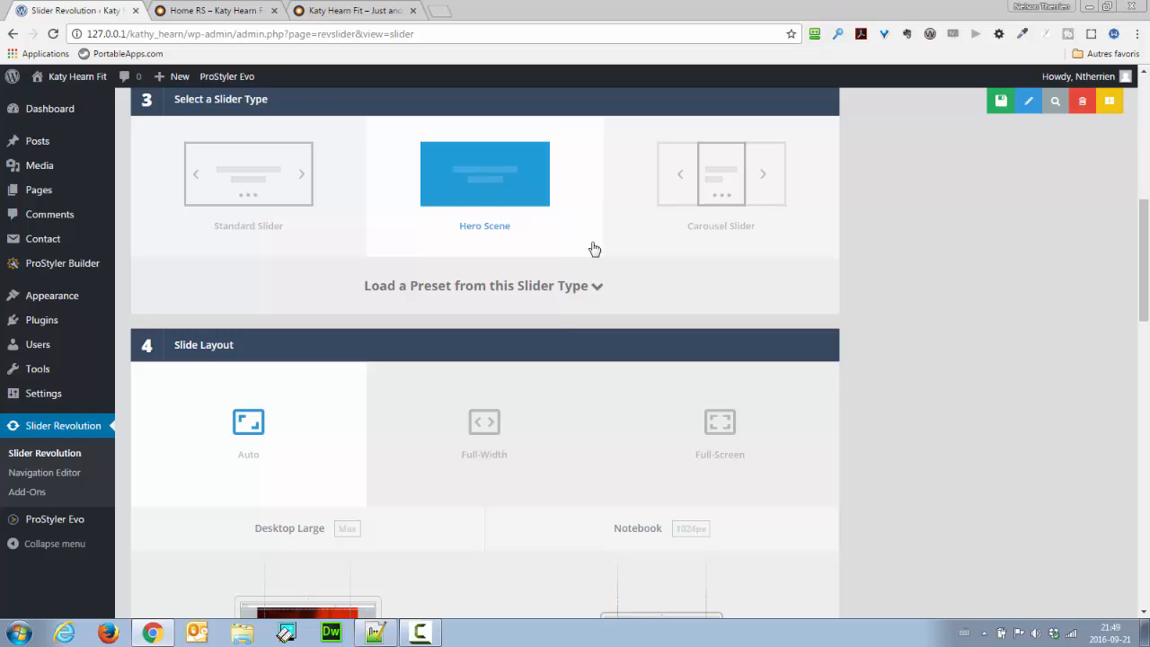
# Step: Set the Desktop Large layer grid size to 1600 by 650 px, using the Home RS header as a reference
pyautogui.moveTo(1148, 243); pyautogui.dragTo(1148, 286)
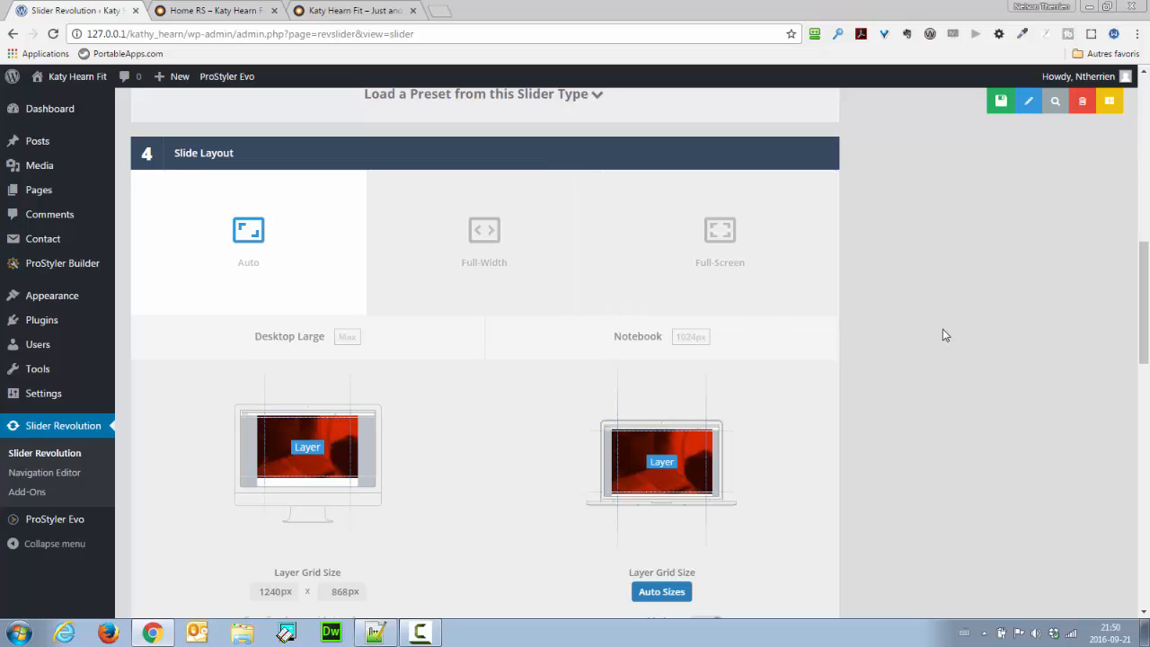
pyautogui.moveTo(1145, 295); pyautogui.dragTo(1119, 351)
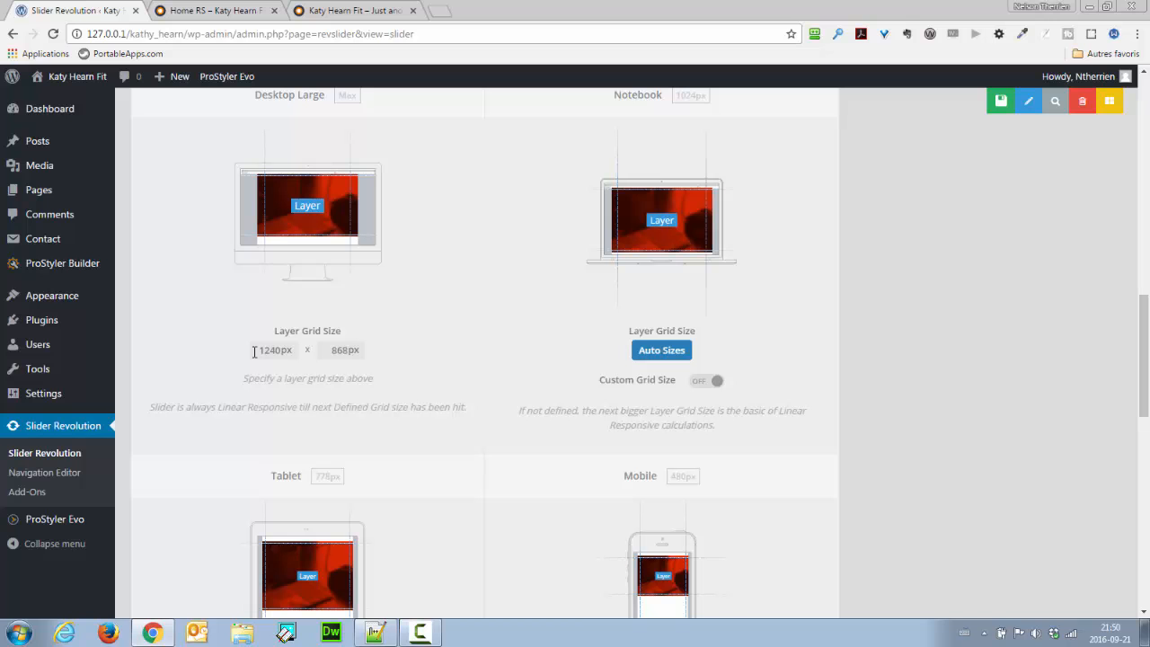
pyautogui.click(200, 11)
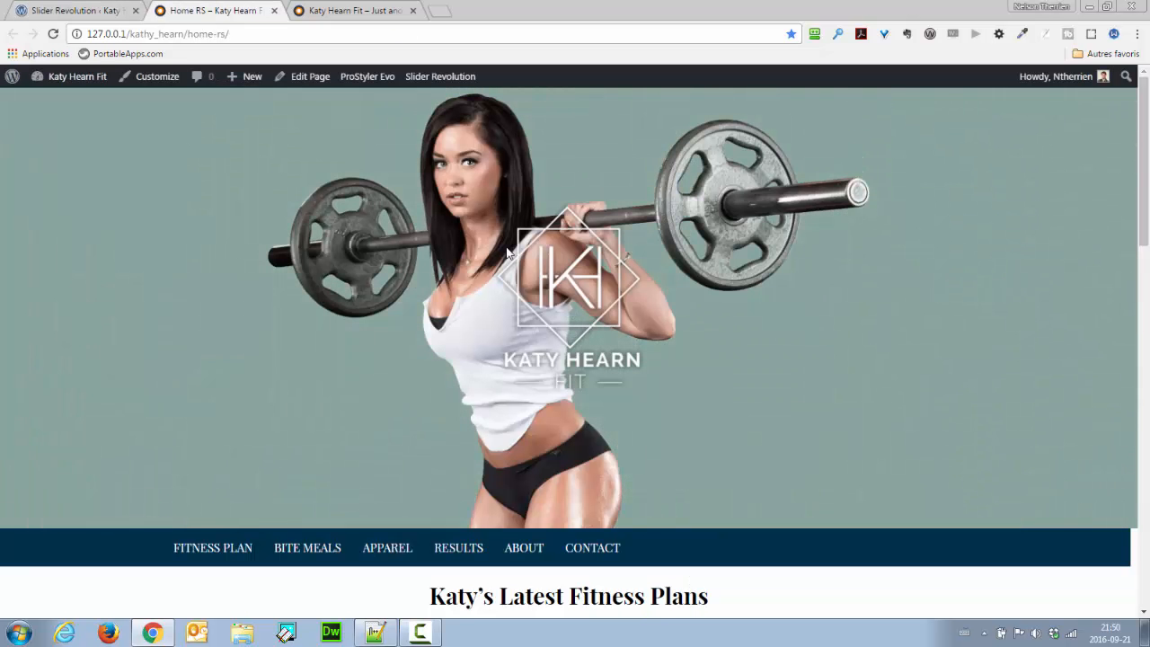
pyautogui.click(76, 10)
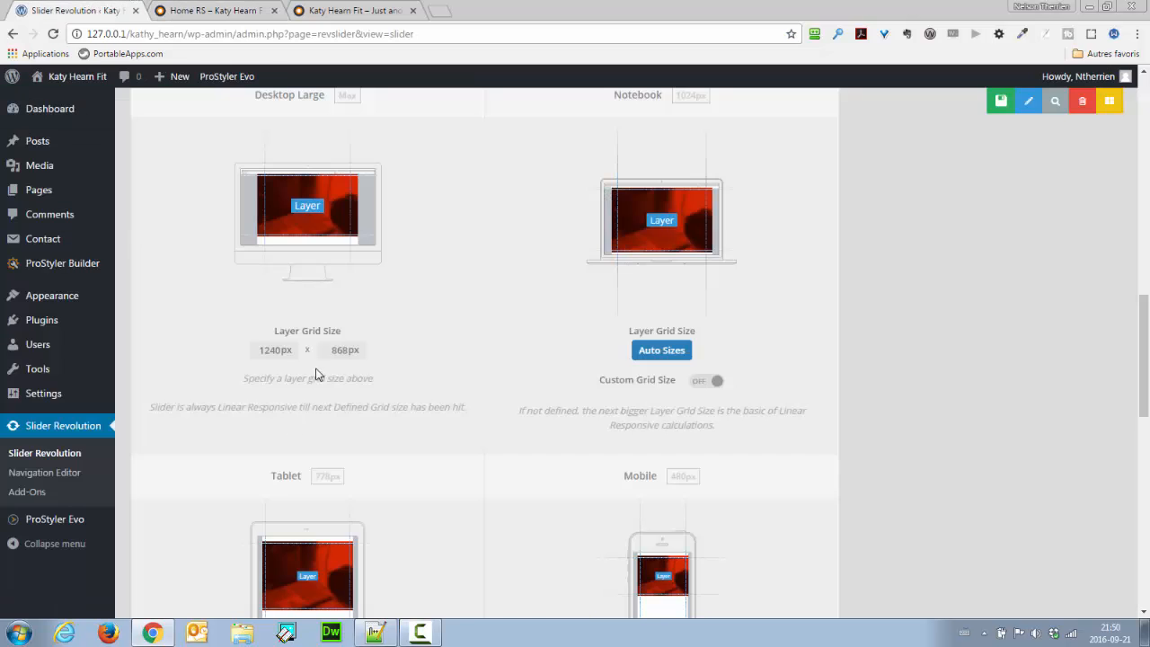
pyautogui.moveTo(347, 349); pyautogui.dragTo(304, 351)
pyautogui.write('650')
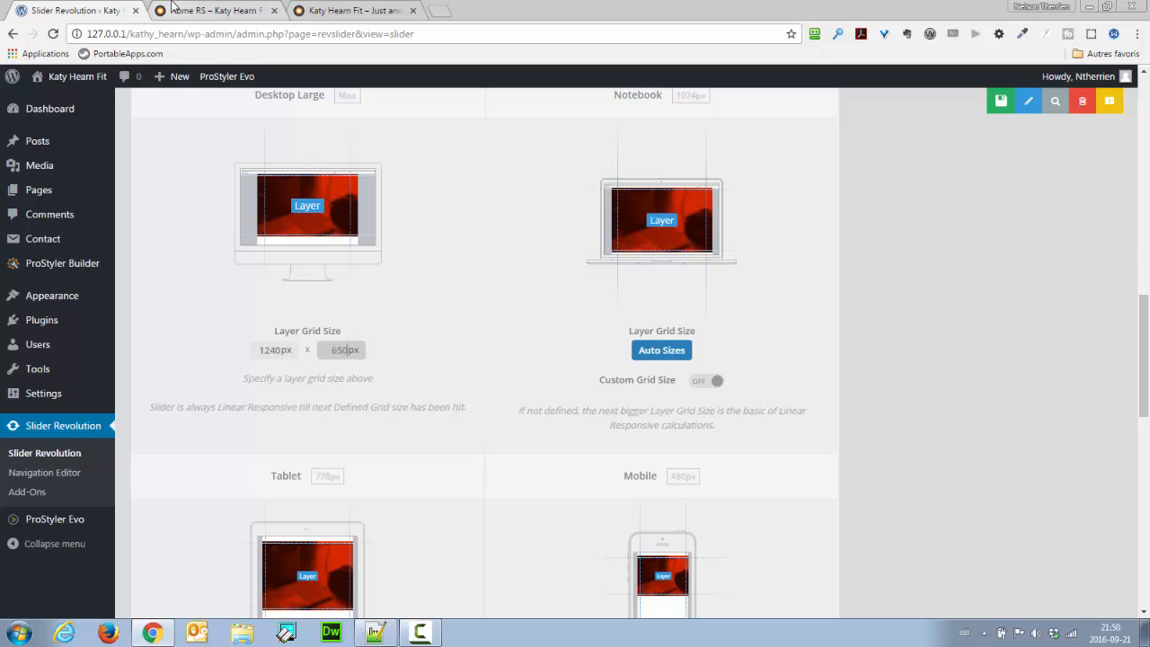
pyautogui.click(173, 9)
pyautogui.click(78, 11)
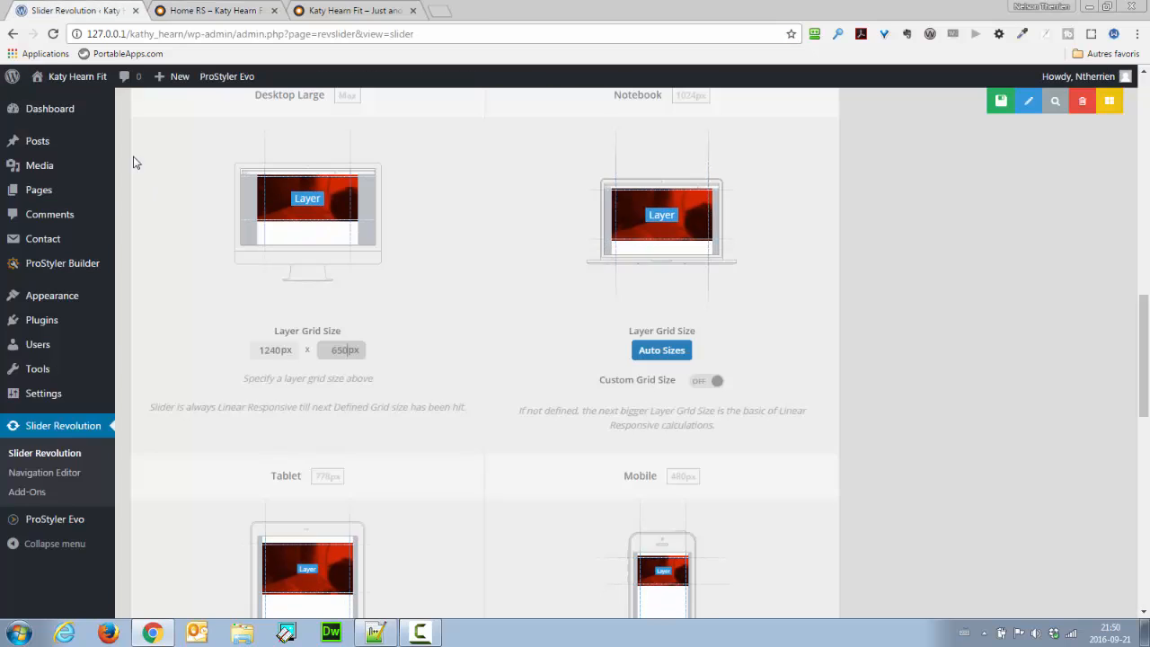
pyautogui.moveTo(280, 350); pyautogui.dragTo(214, 356)
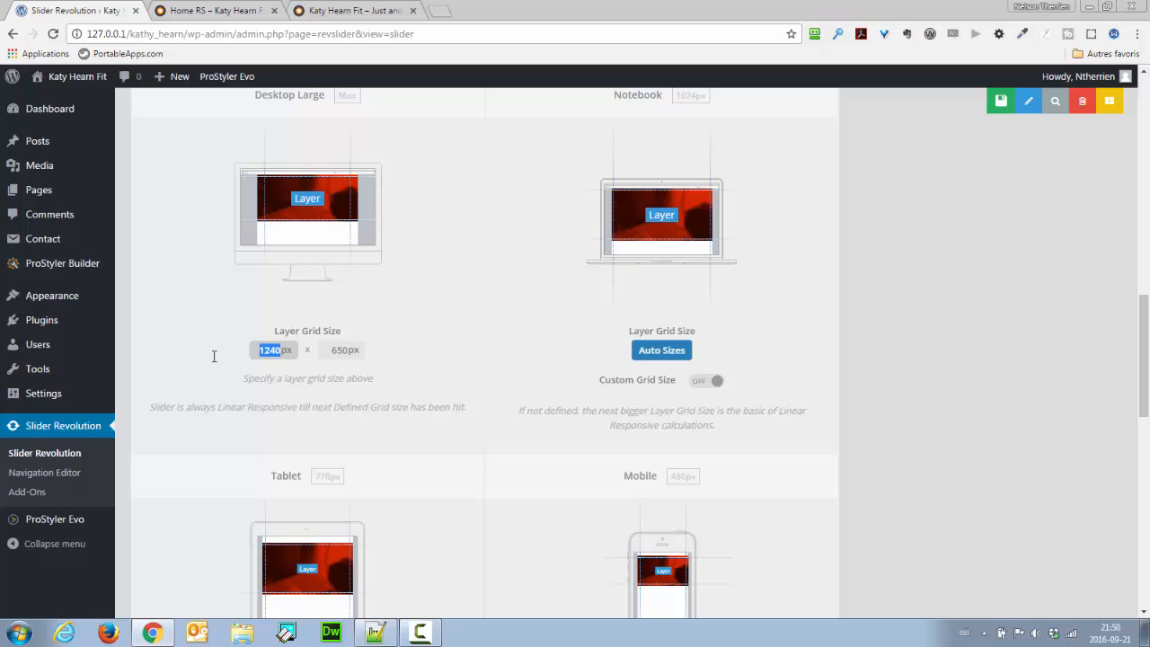
pyautogui.write('1600')
pyautogui.moveTo(1145, 326); pyautogui.dragTo(1048, 377)
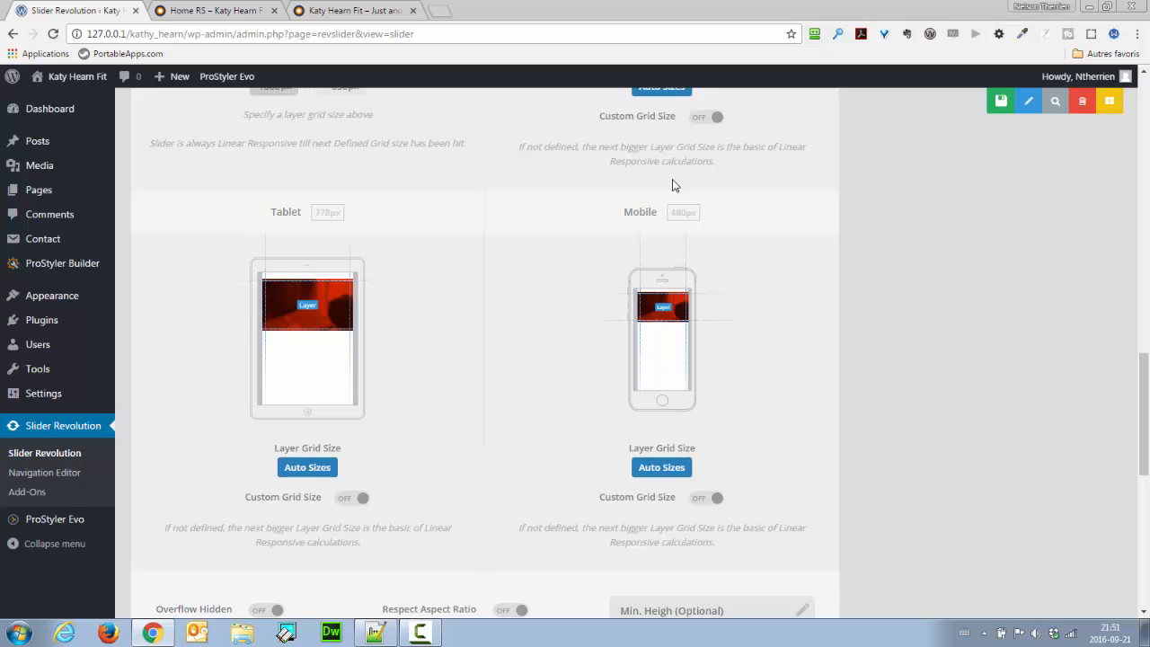
# Step: Enable the custom layer grid size of 480 x 720 px for Mobile and save the slider
pyautogui.moveTo(1143, 374); pyautogui.dragTo(1143, 357)
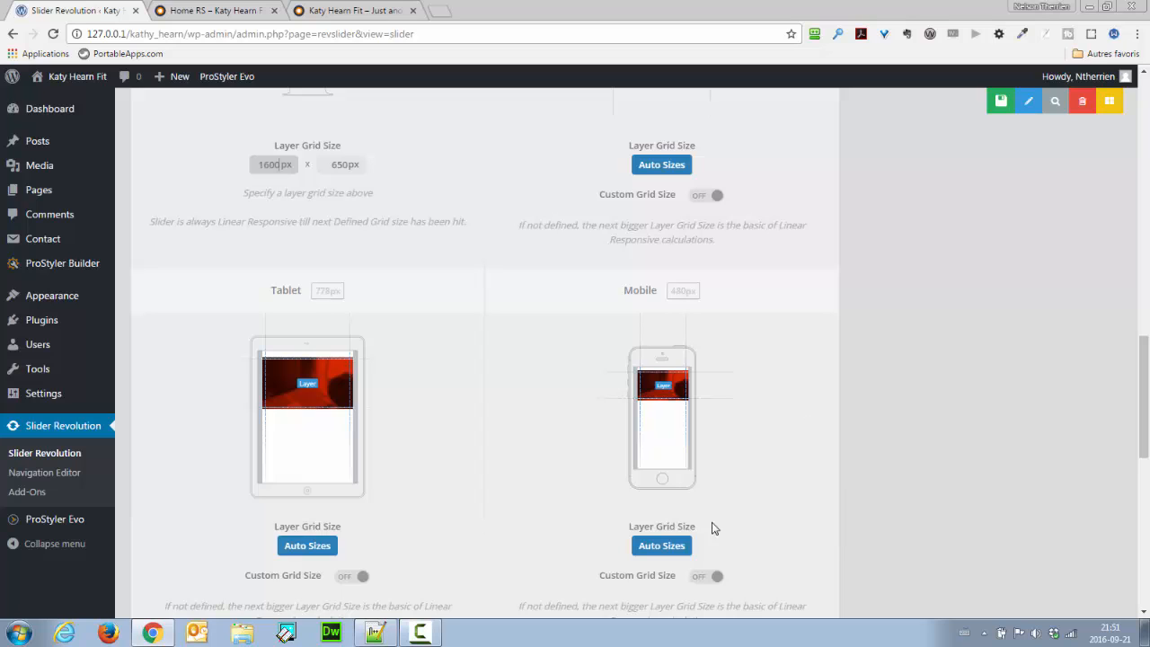
pyautogui.click(706, 582)
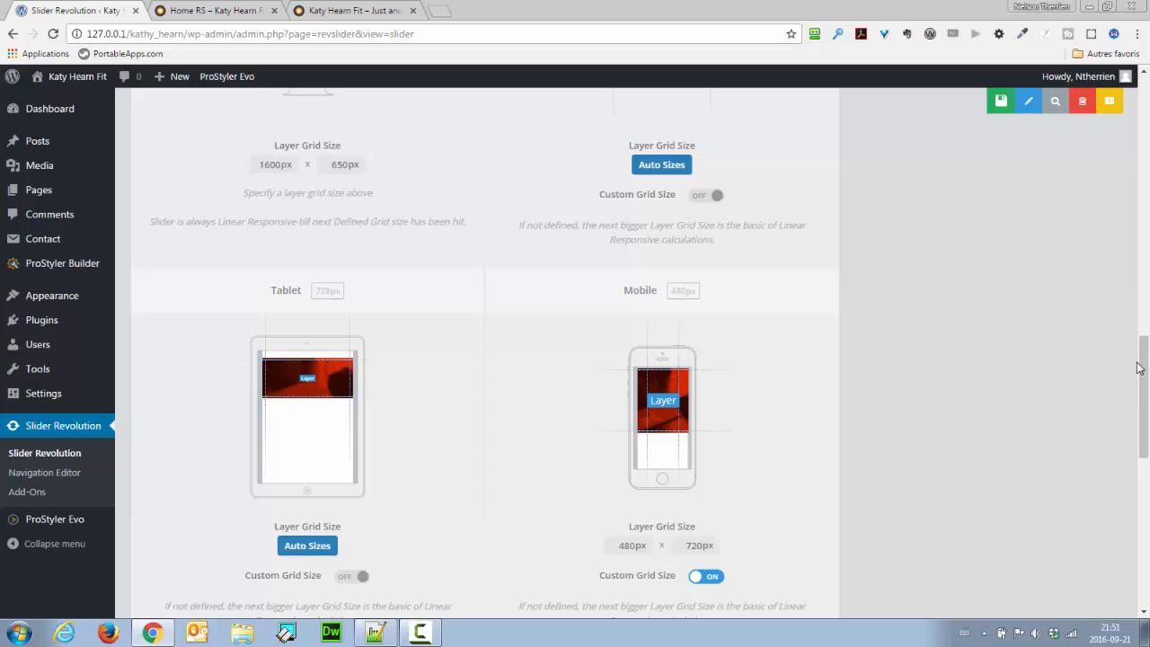
pyautogui.moveTo(1142, 369); pyautogui.dragTo(1148, 413)
pyautogui.click(989, 101)
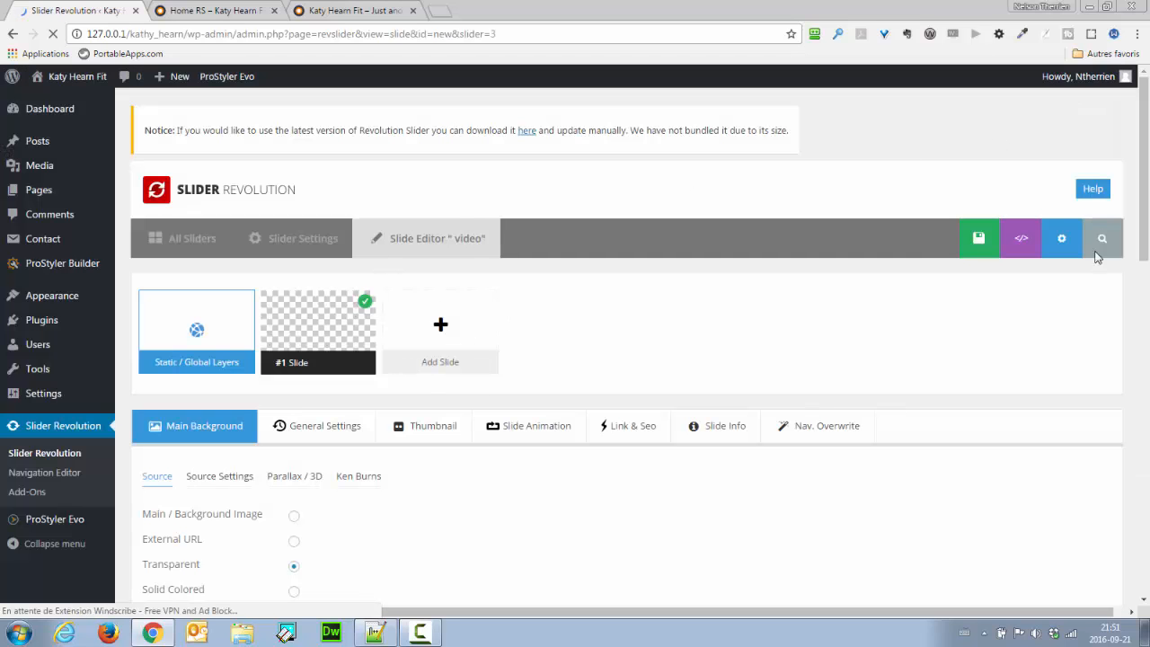
# Step: Examine the empty slide canvas in the desktop and mobile device views
pyautogui.scroll(-2, 1146, 256)
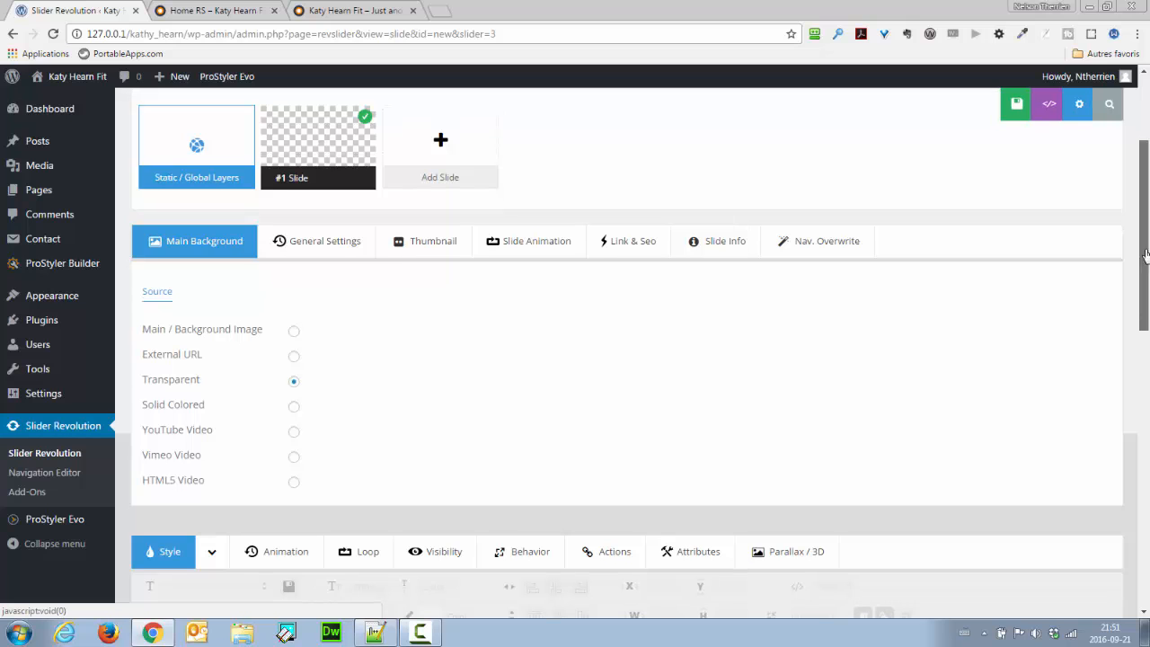
pyautogui.scroll(-5, 1145, 256)
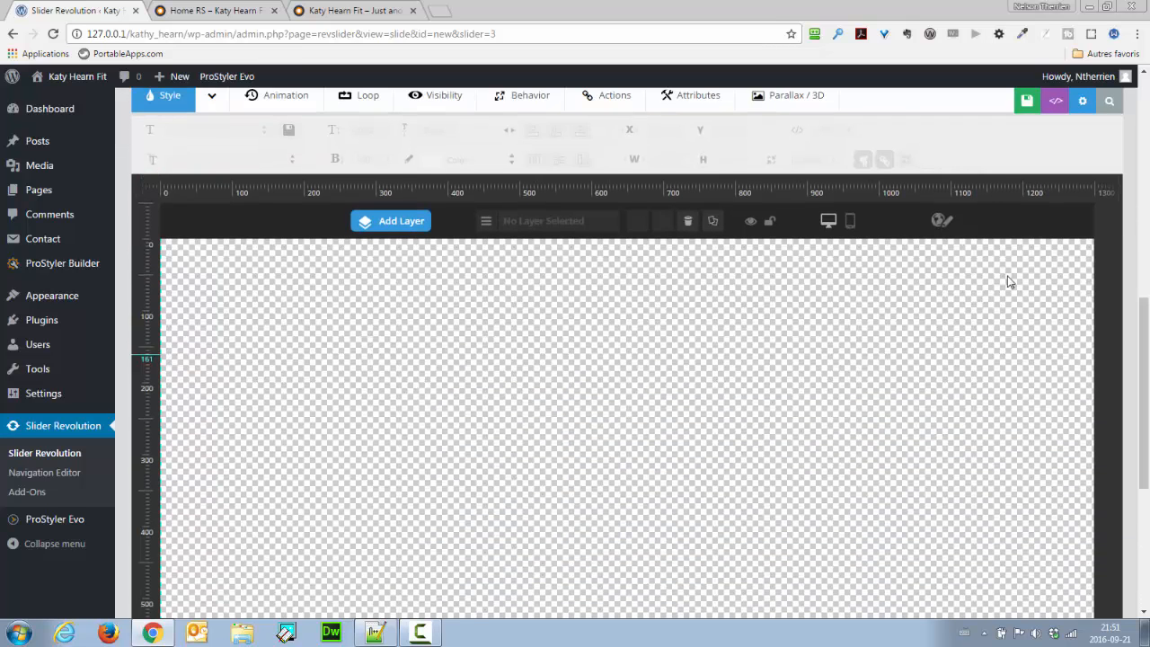
pyautogui.click(851, 223)
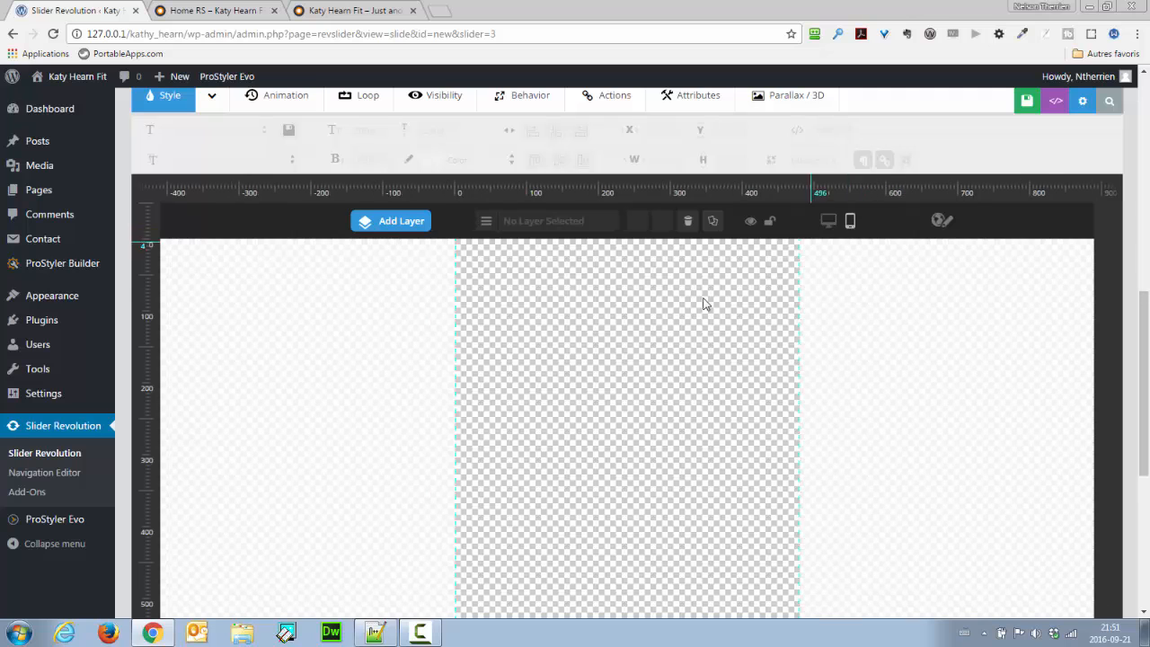
pyautogui.click(828, 223)
pyautogui.click(851, 223)
pyautogui.moveTo(1143, 321); pyautogui.dragTo(1131, 173)
pyautogui.scroll(1, 465, 174)
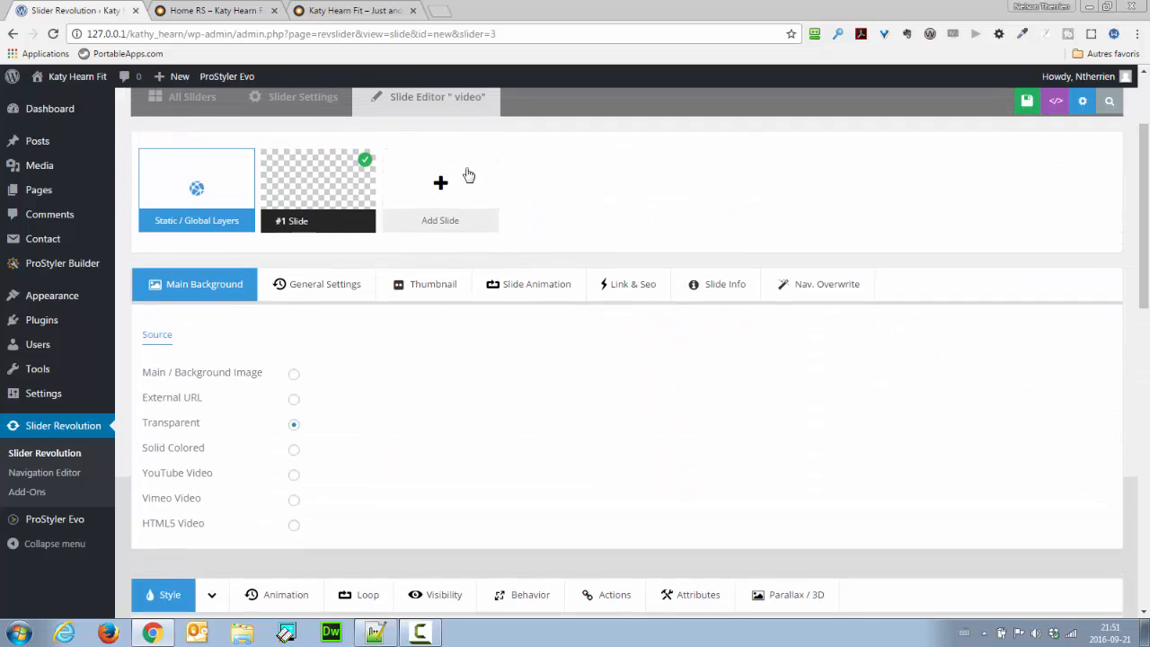
# Step: Enable the custom layer grid sizes for Notebook (1024 x 768 px) and Tablet (778 x 960 px) in the slider settings and save
pyautogui.click(305, 97)
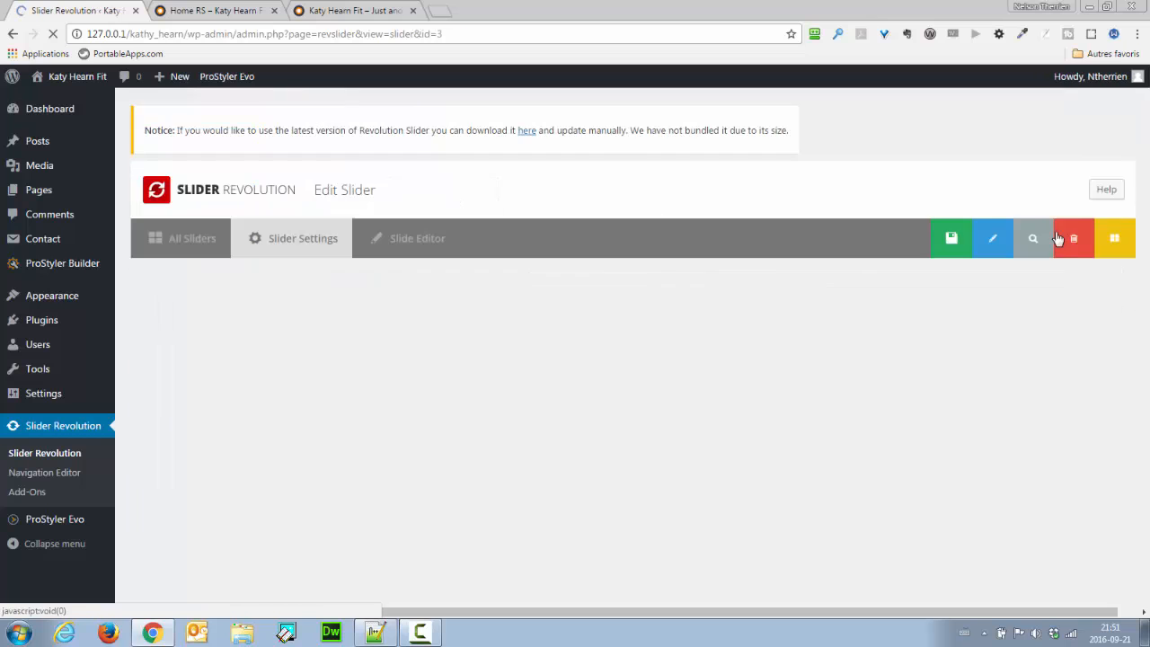
pyautogui.moveTo(1145, 131); pyautogui.dragTo(1145, 329)
pyautogui.click(710, 230)
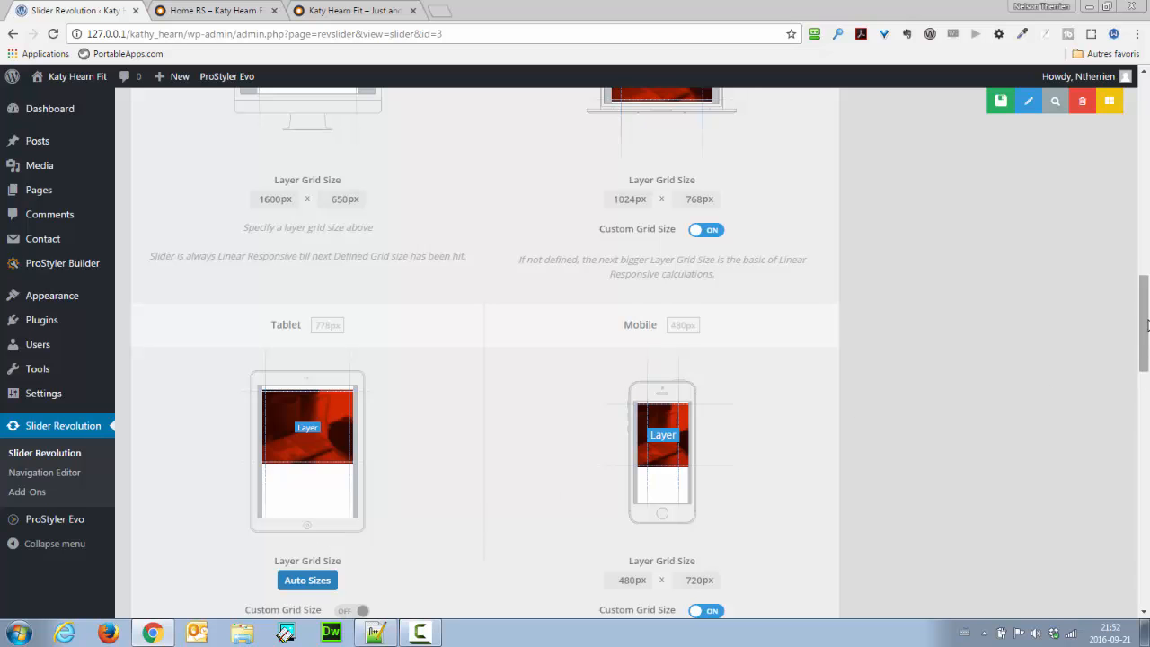
pyautogui.scroll(-3, 846, 379)
pyautogui.click(362, 368)
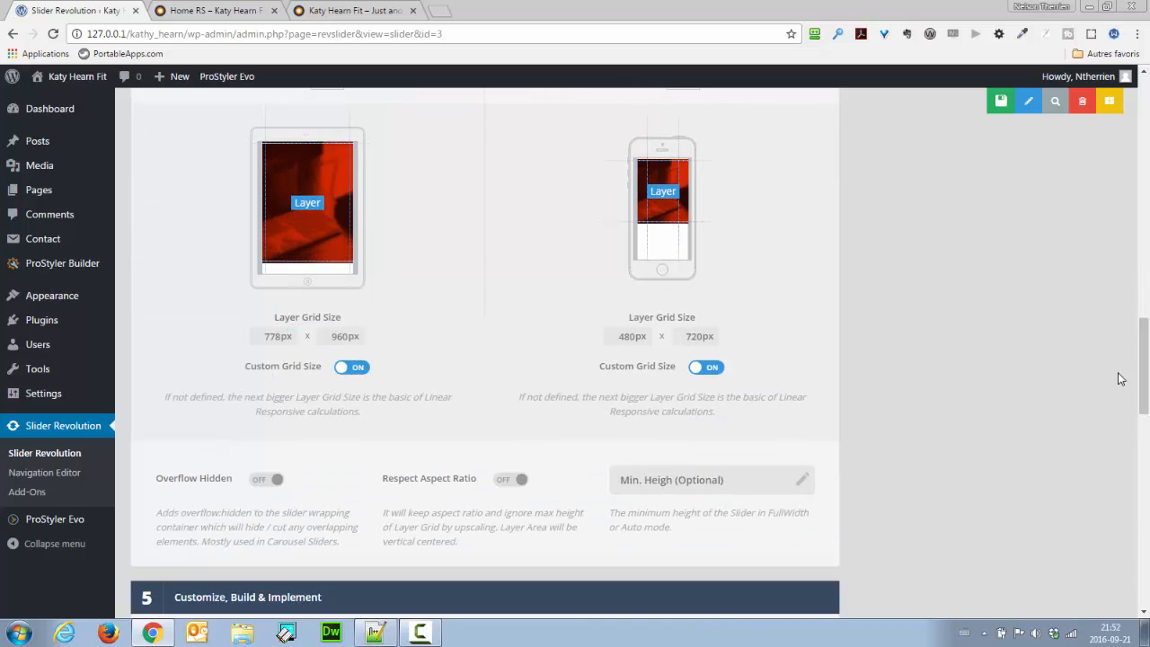
pyautogui.moveTo(1143, 366); pyautogui.dragTo(1138, 281)
pyautogui.click(992, 106)
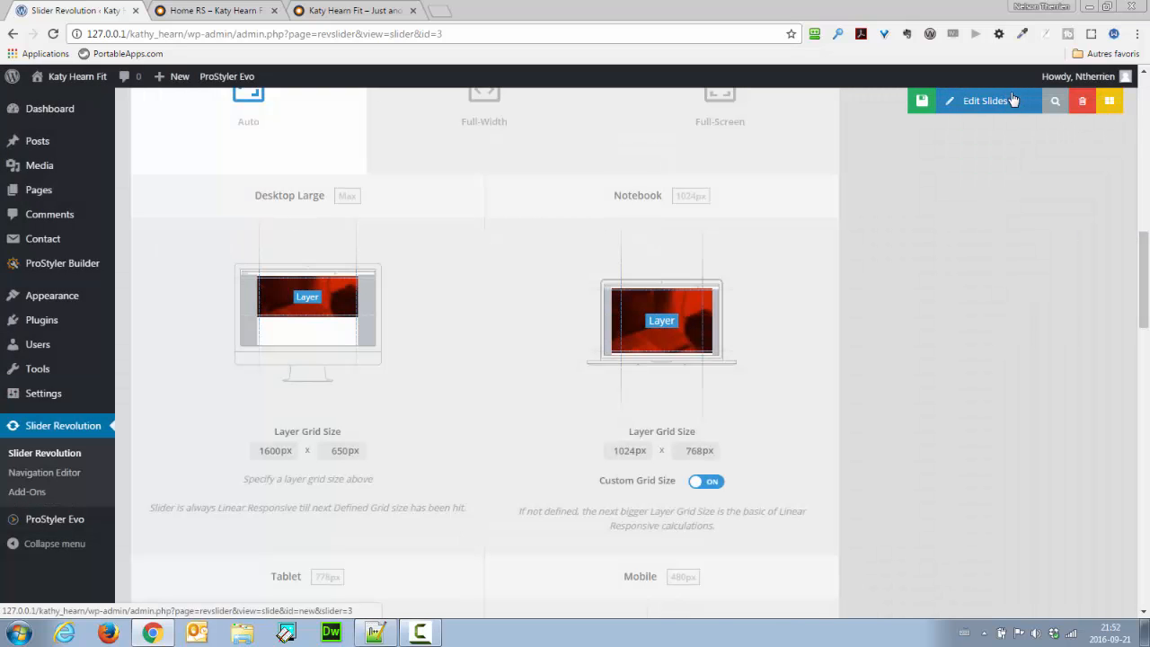
# Step: Open the slide editor and check which device views are offered above the slide canvas
pyautogui.click(1015, 99)
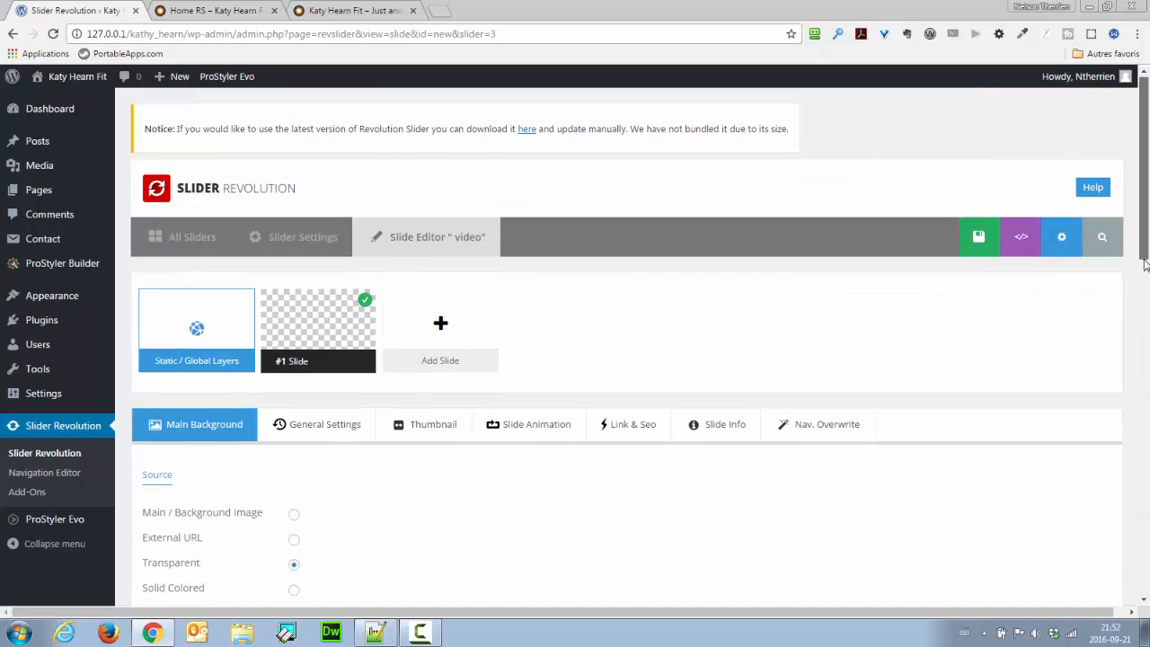
pyautogui.moveTo(1139, 248); pyautogui.dragTo(1144, 450)
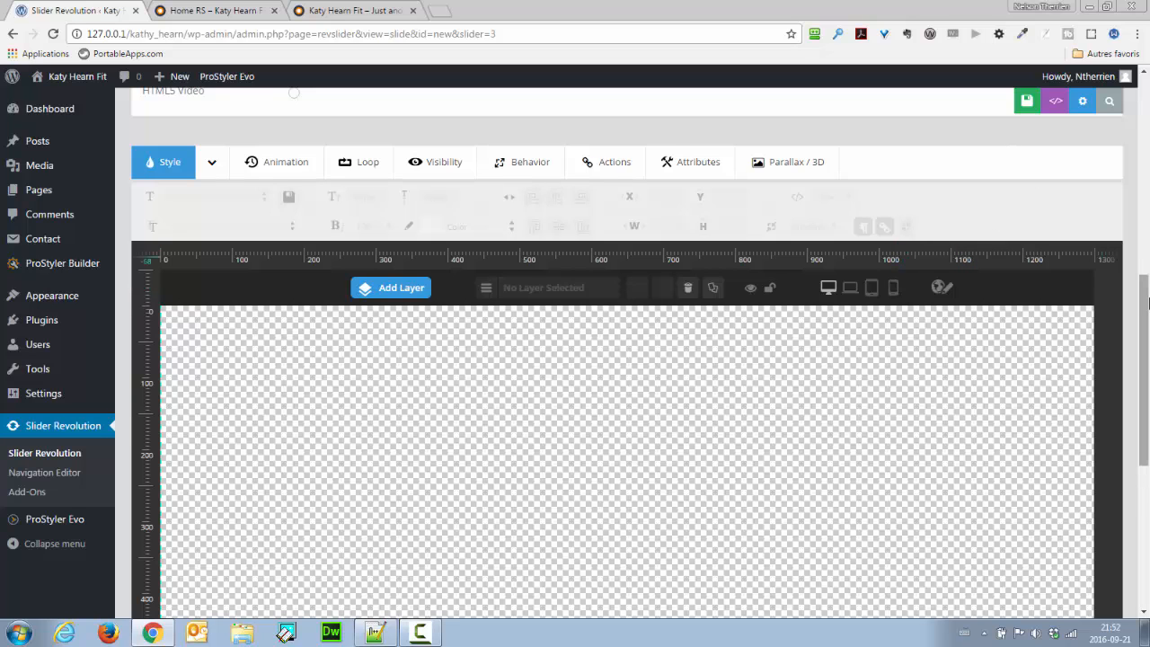
pyautogui.moveTo(1146, 303); pyautogui.dragTo(1109, 99)
# Step: Return to the slider settings and turn off the custom grid sizes for Notebook, Mobile and Tablet
pyautogui.click(266, 248)
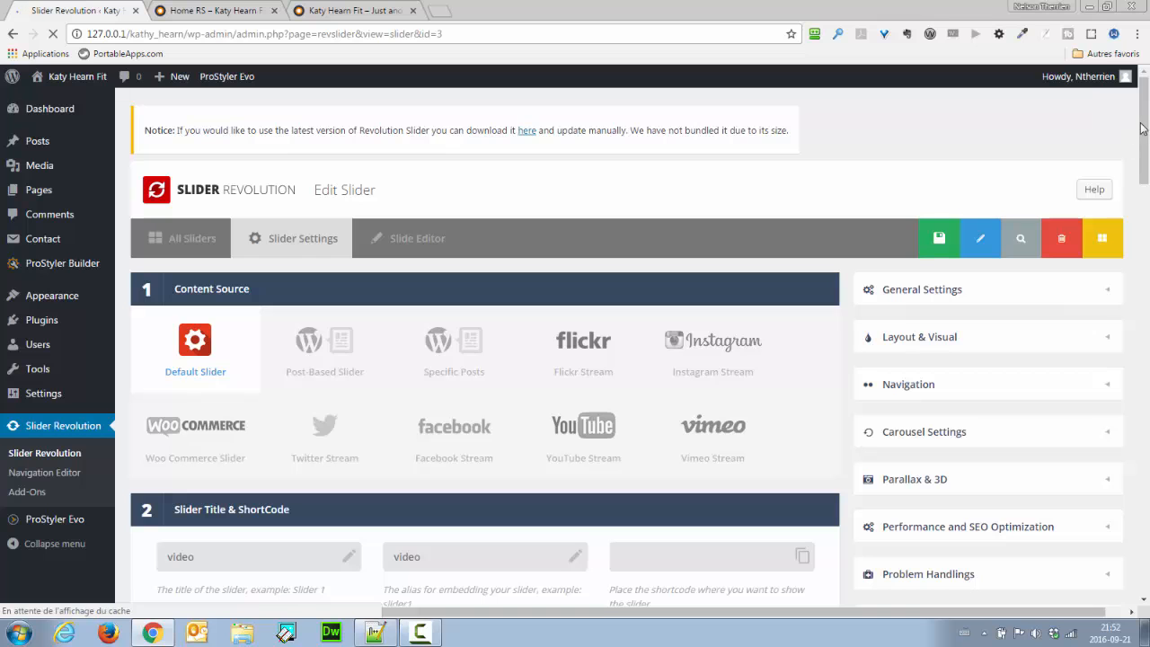
pyautogui.scroll(-2, 1146, 260)
pyautogui.scroll(-6, 1146, 260)
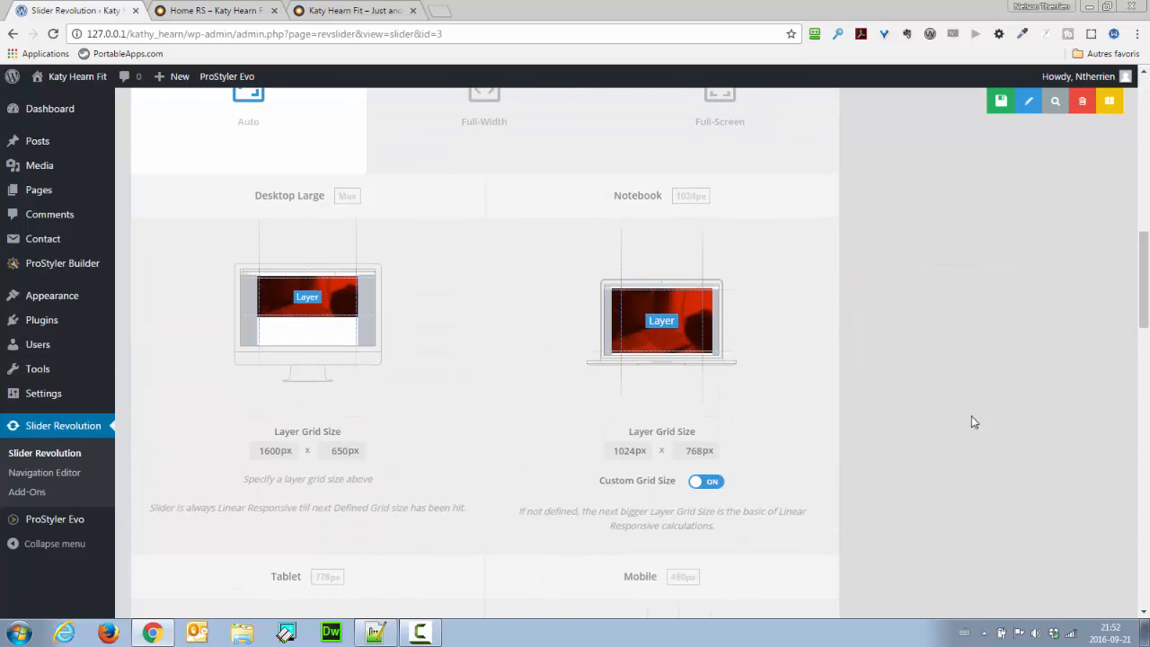
pyautogui.scroll(-1, 1142, 270)
pyautogui.click(709, 381)
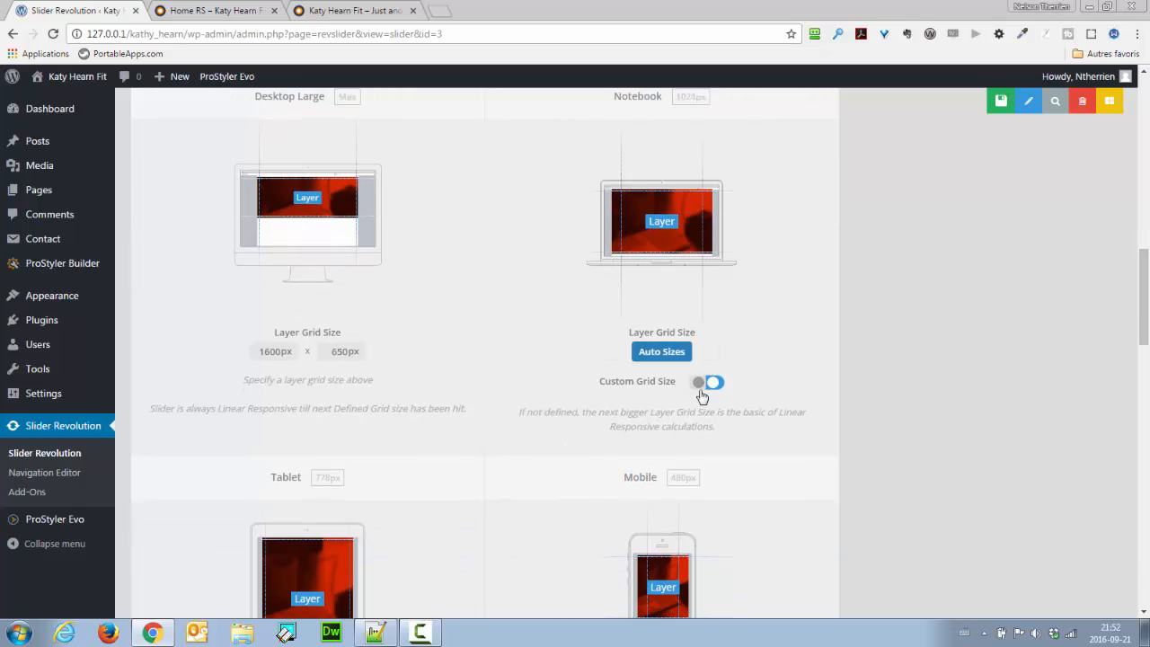
pyautogui.scroll(-4, 1142, 288)
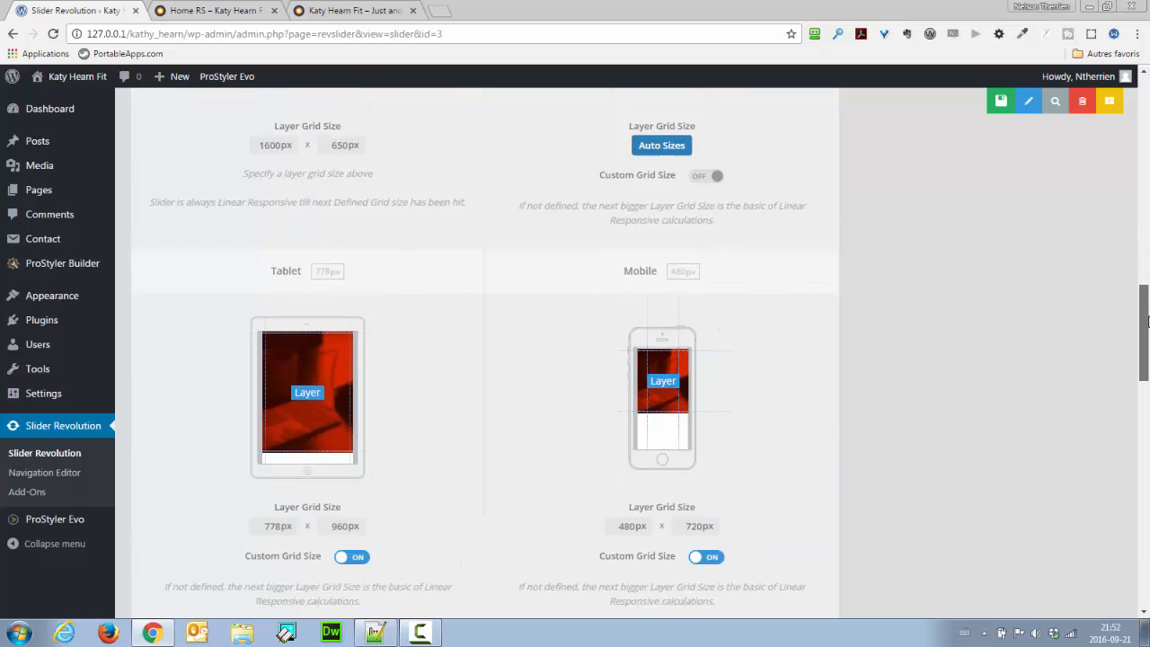
pyautogui.click(719, 395)
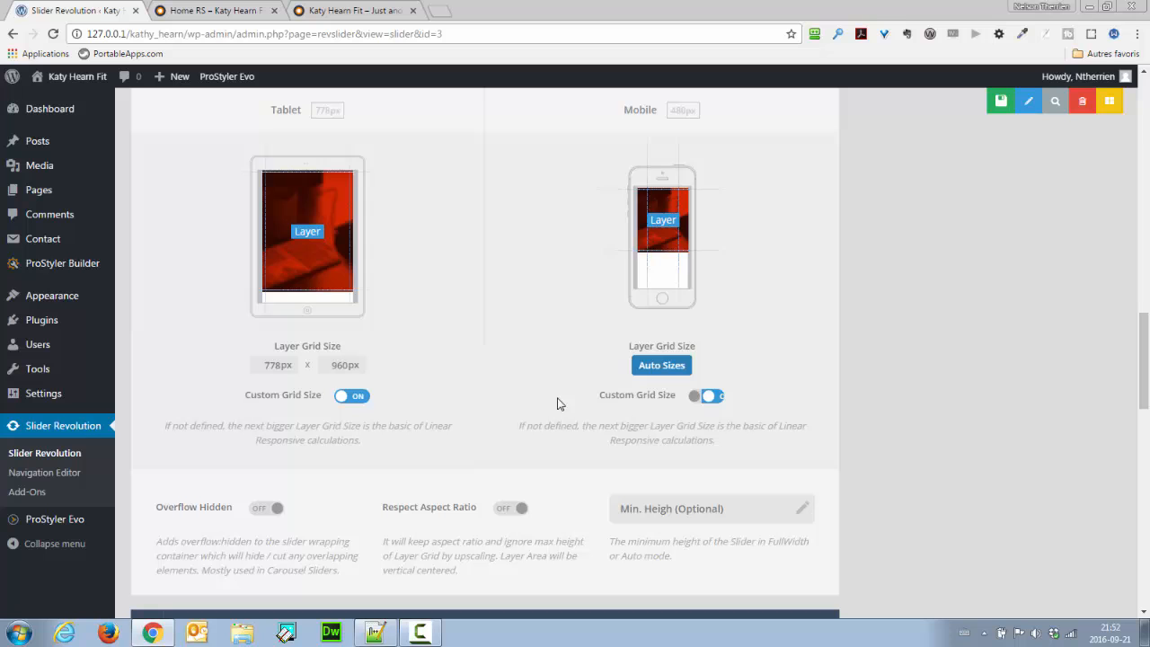
pyautogui.click(350, 396)
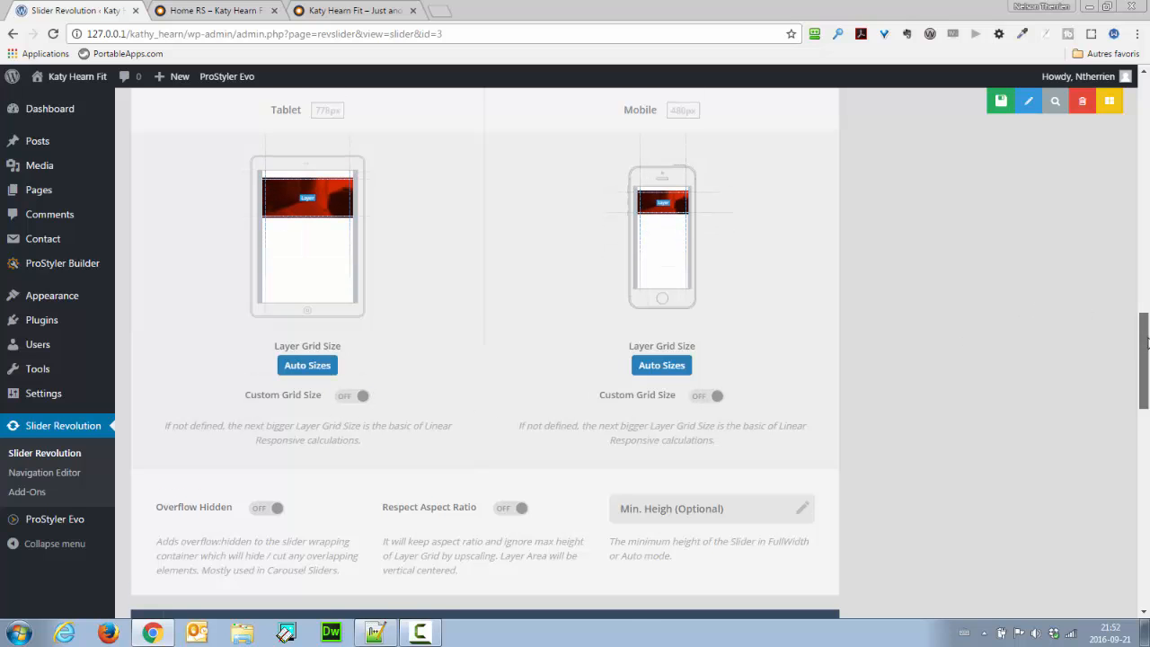
# Step: Turn on Overflow Hidden and Respect Aspect Ratio in the slider layout settings and save the slider
pyautogui.scroll(-3, 844, 348)
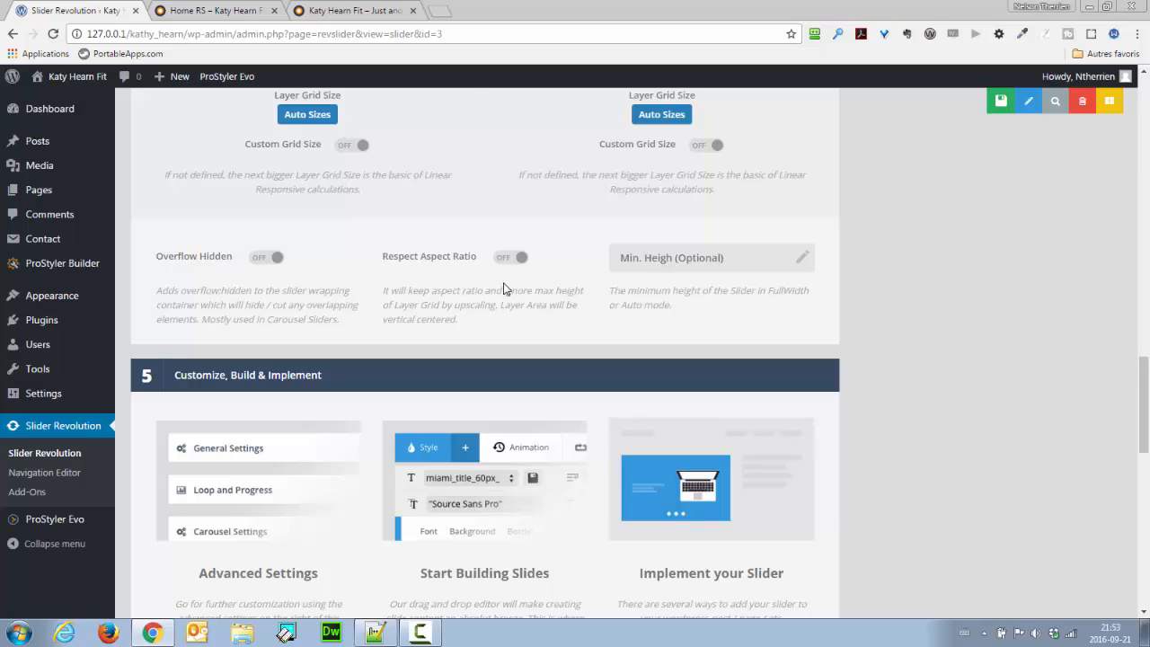
pyautogui.click(270, 258)
pyautogui.click(505, 258)
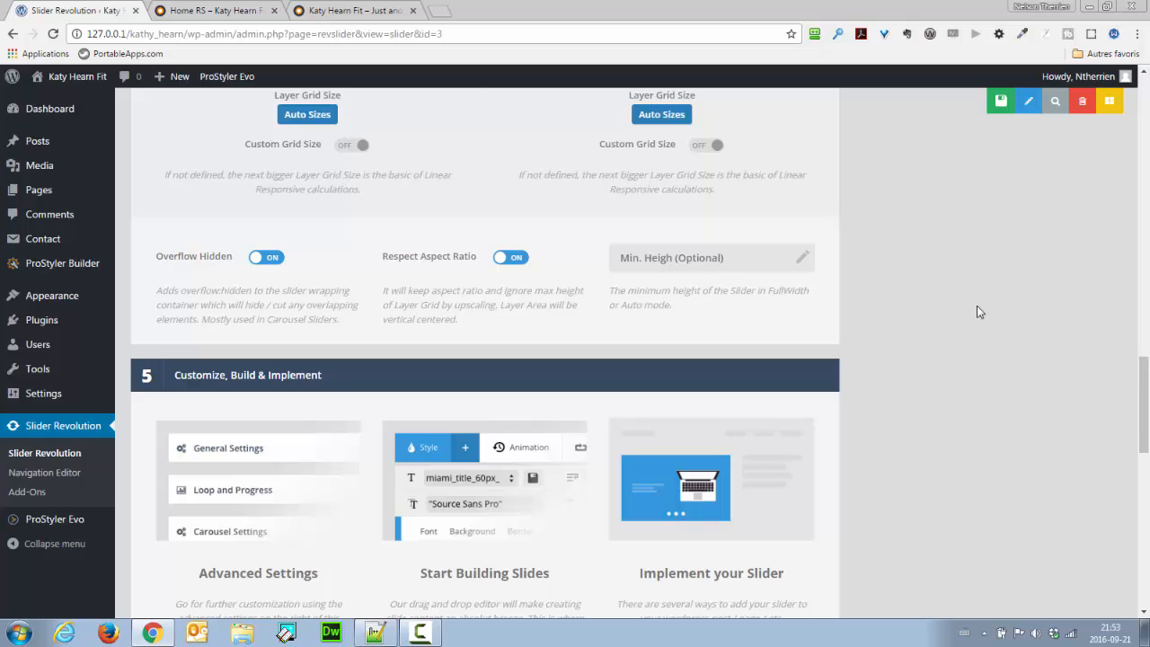
pyautogui.click(989, 101)
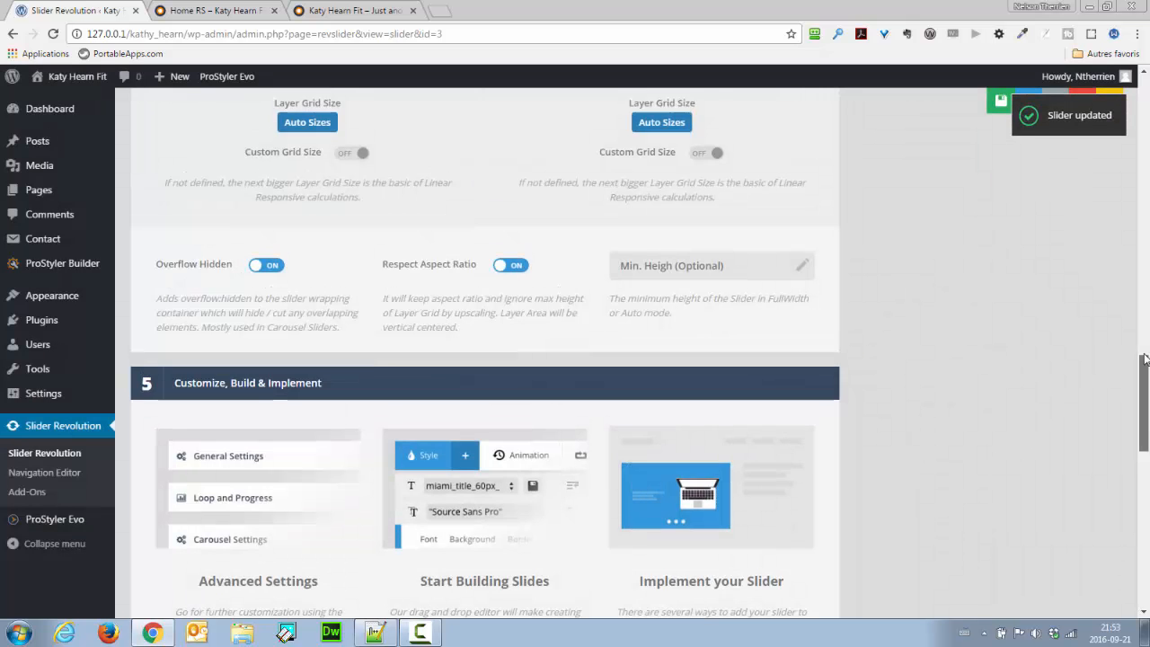
# Step: Open the slider's slide editor and view the layer types that can be added, including Video
pyautogui.scroll(6, 1023, 112)
pyautogui.click(1027, 106)
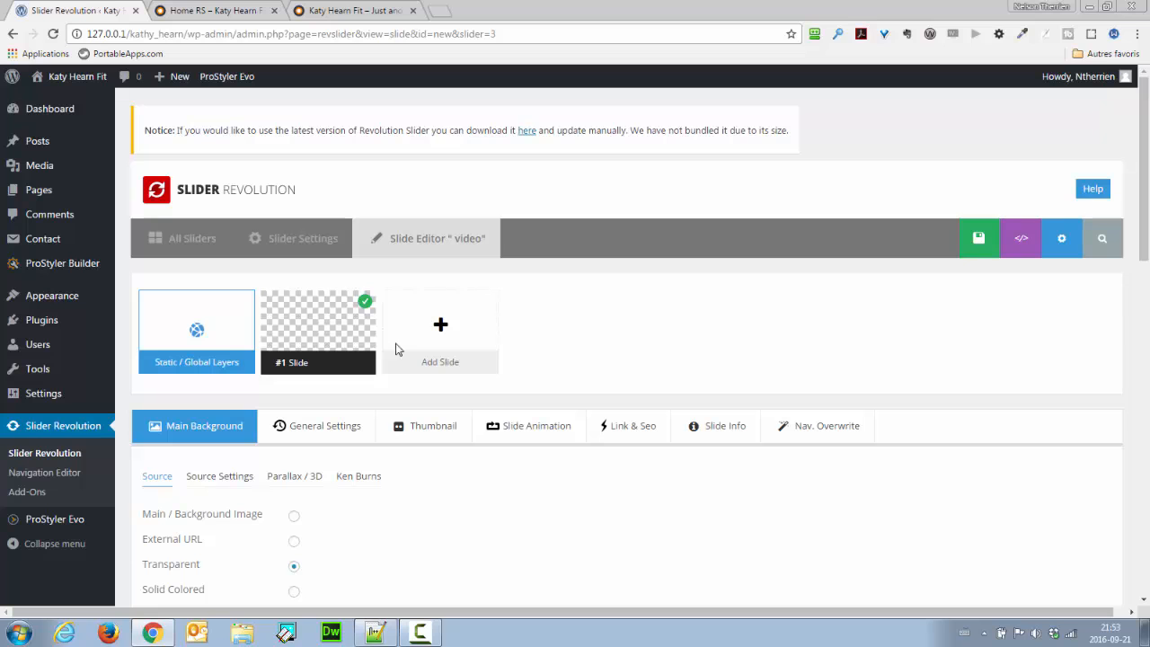
pyautogui.moveTo(1148, 190); pyautogui.dragTo(1149, 345)
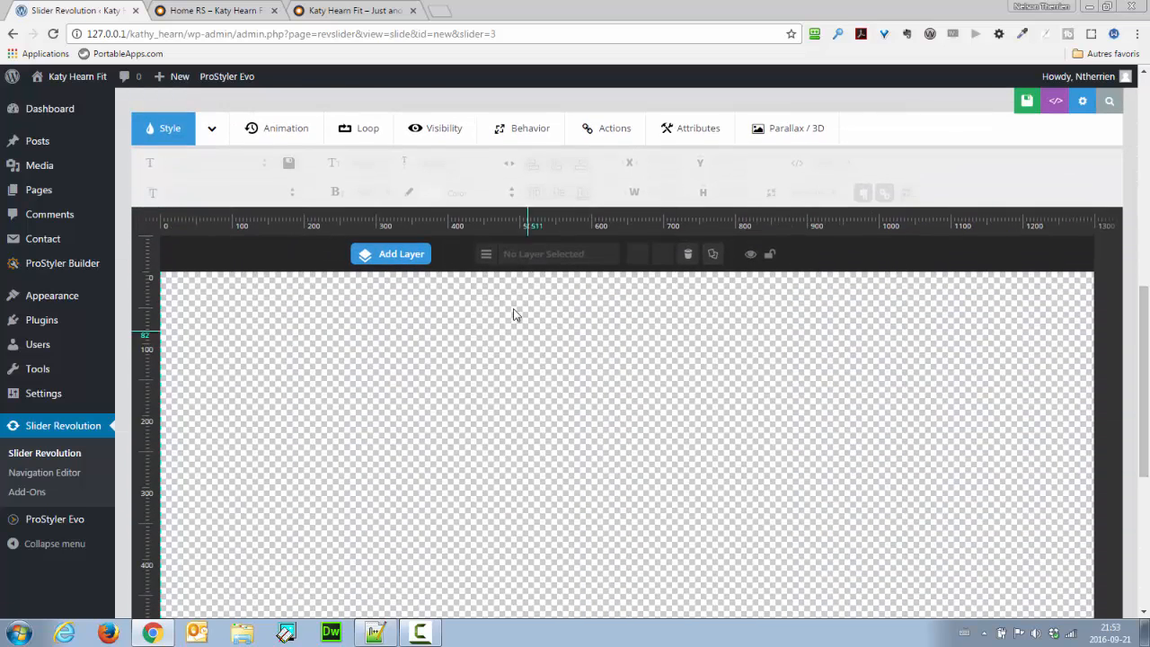
pyautogui.moveTo(386, 255)
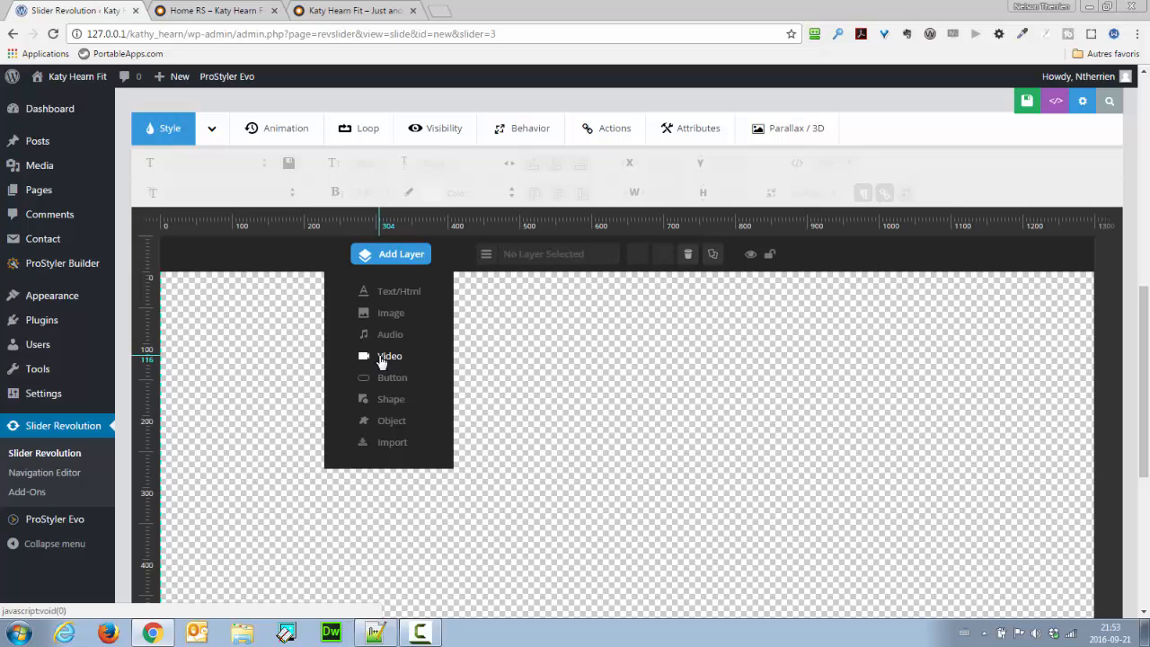
pyautogui.moveTo(1145, 356); pyautogui.dragTo(1045, 239)
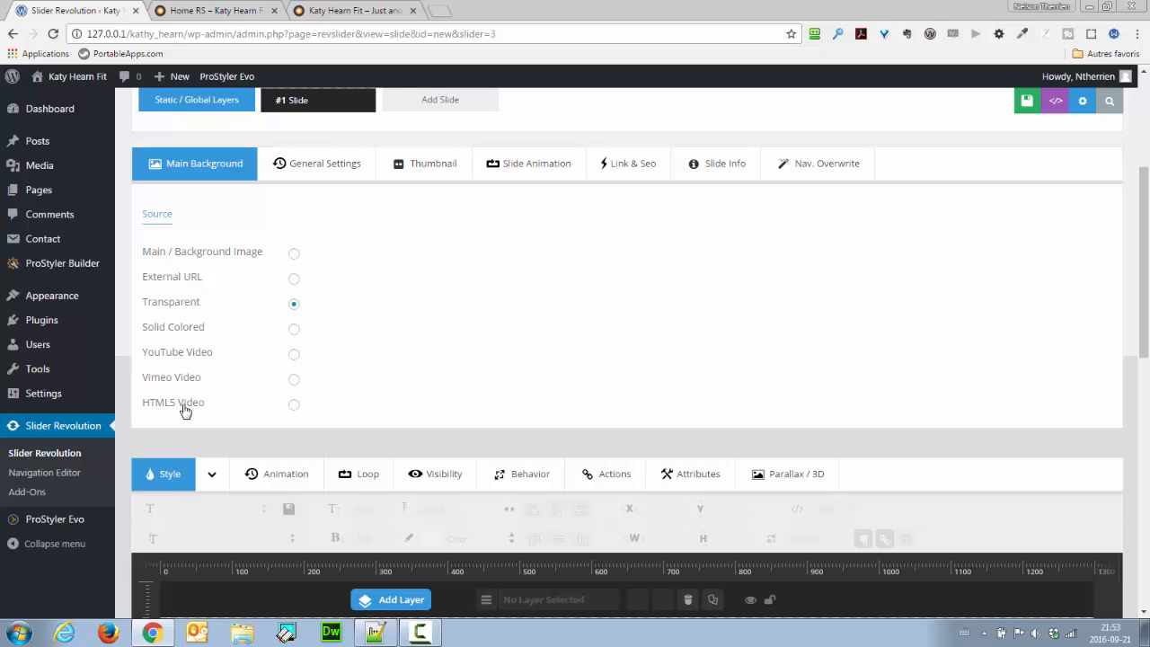
# Step: Set the slide's main background source to HTML5 Video and enter the index-video.mp4 URL from the Notepad++ notes as its MPEG source
pyautogui.click(295, 405)
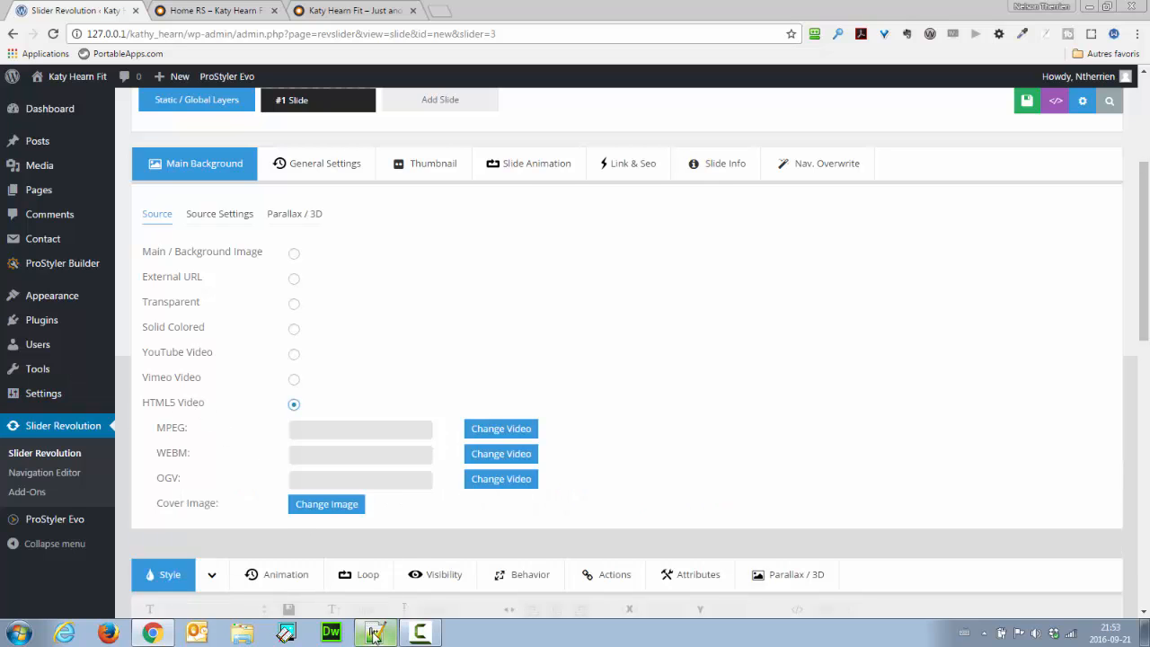
pyautogui.click(373, 634)
pyautogui.moveTo(518, 139); pyautogui.dragTo(2, 139)
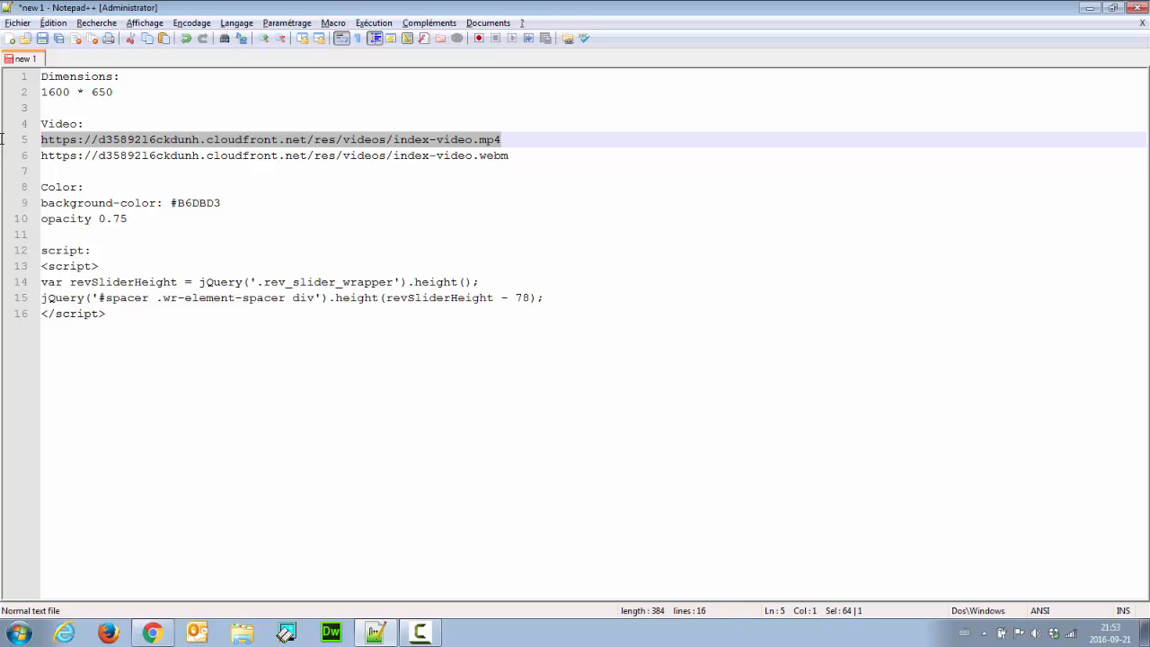
pyautogui.click(1090, 10)
pyautogui.click(332, 436)
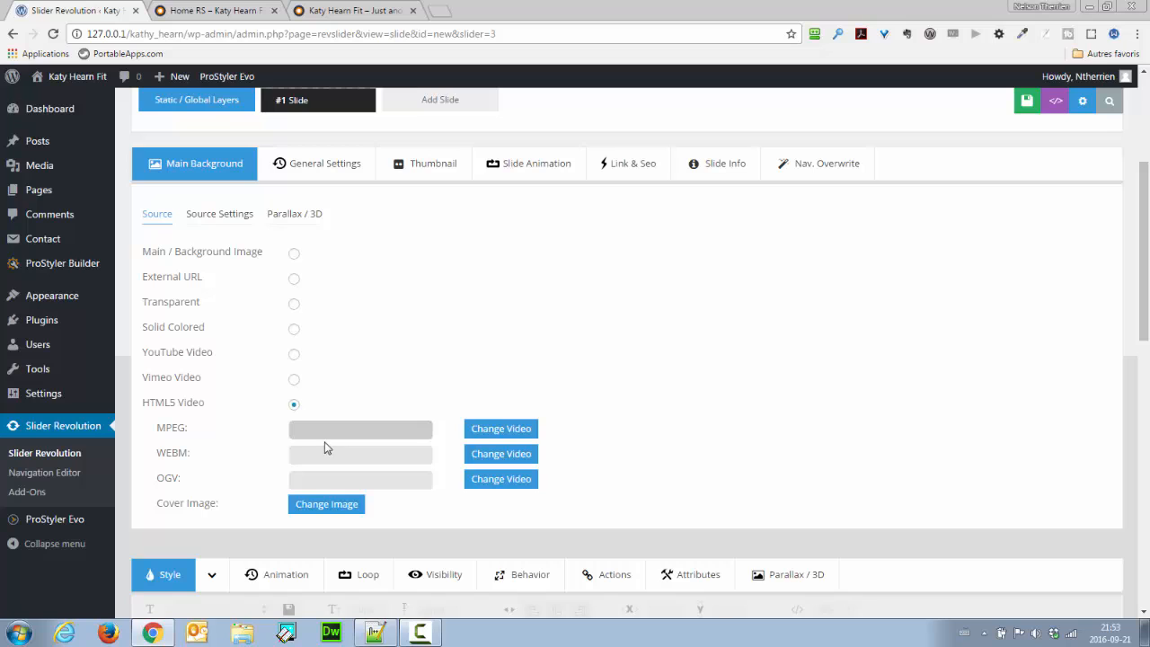
pyautogui.hotkey('ctrl', 'v')
# Step: Enter the same video URL as the WEBM source, changing its file extension to webm
pyautogui.click(356, 457)
pyautogui.hotkey('ctrl', 'v')
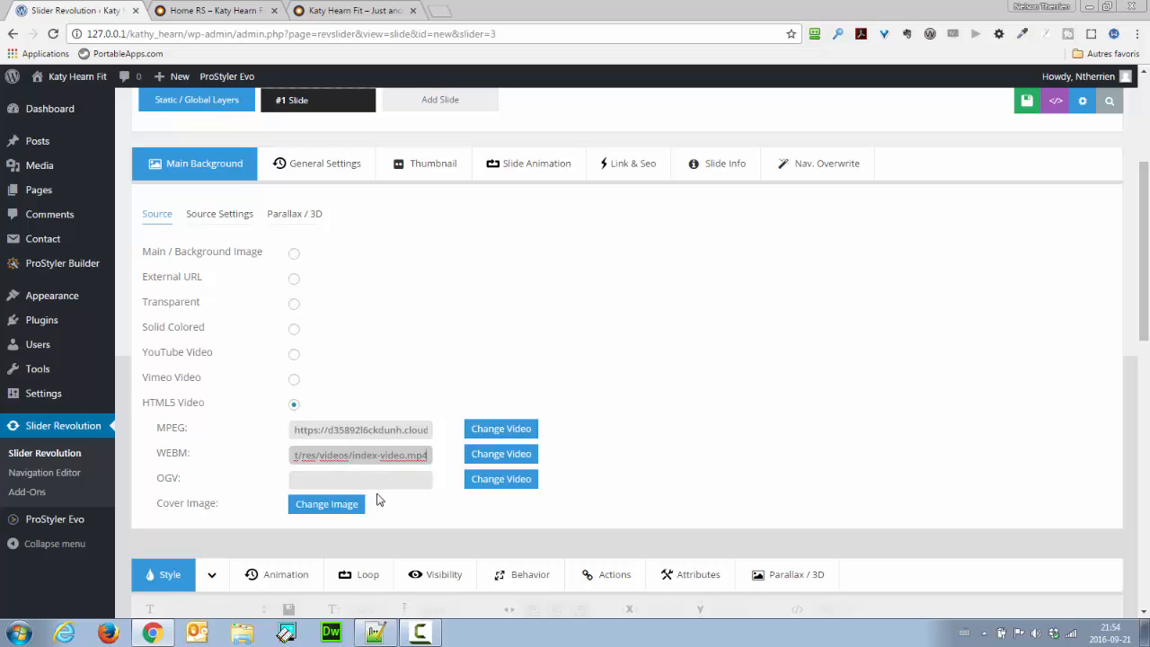
pyautogui.press('BackSpace')
pyautogui.press('BackSpace')
pyautogui.press('BackSpace')
pyautogui.write('webm')
pyautogui.click(326, 477)
# Step: Turn off Force Cover for the video background and try to save the slide
pyautogui.click(229, 218)
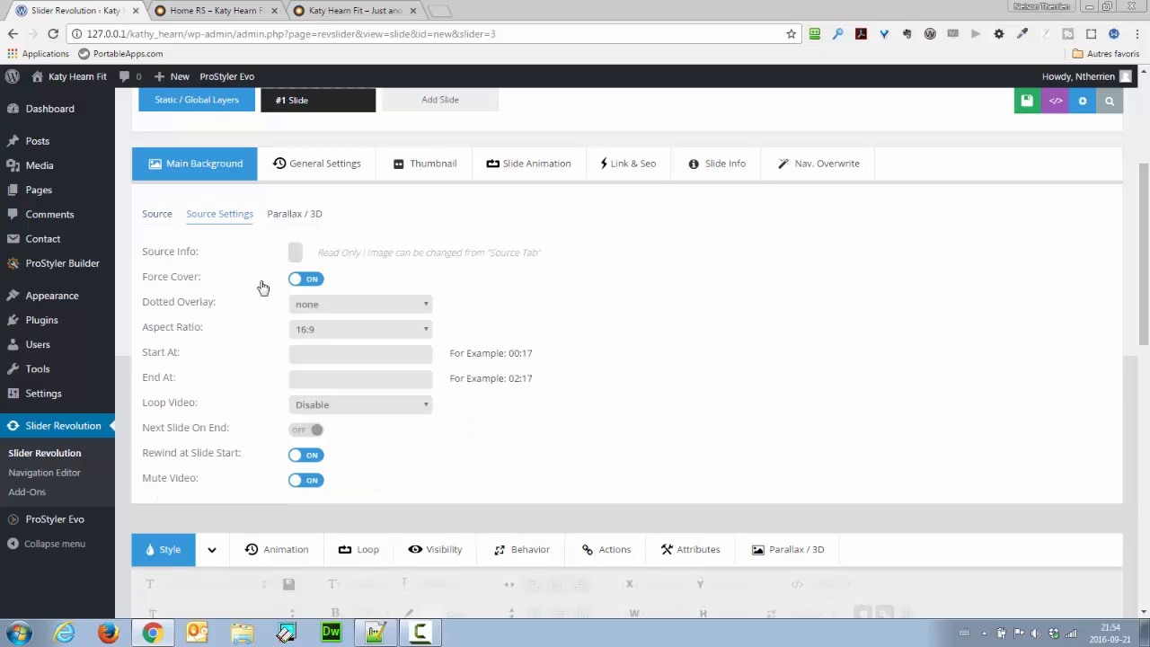
pyautogui.click(309, 279)
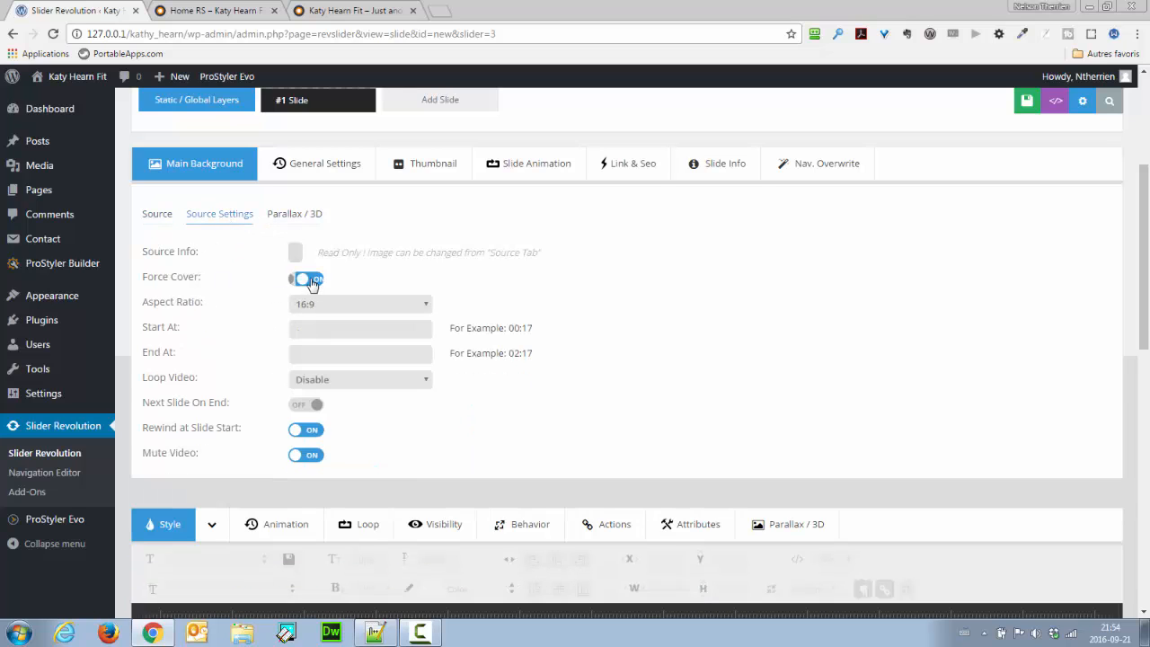
pyautogui.click(166, 218)
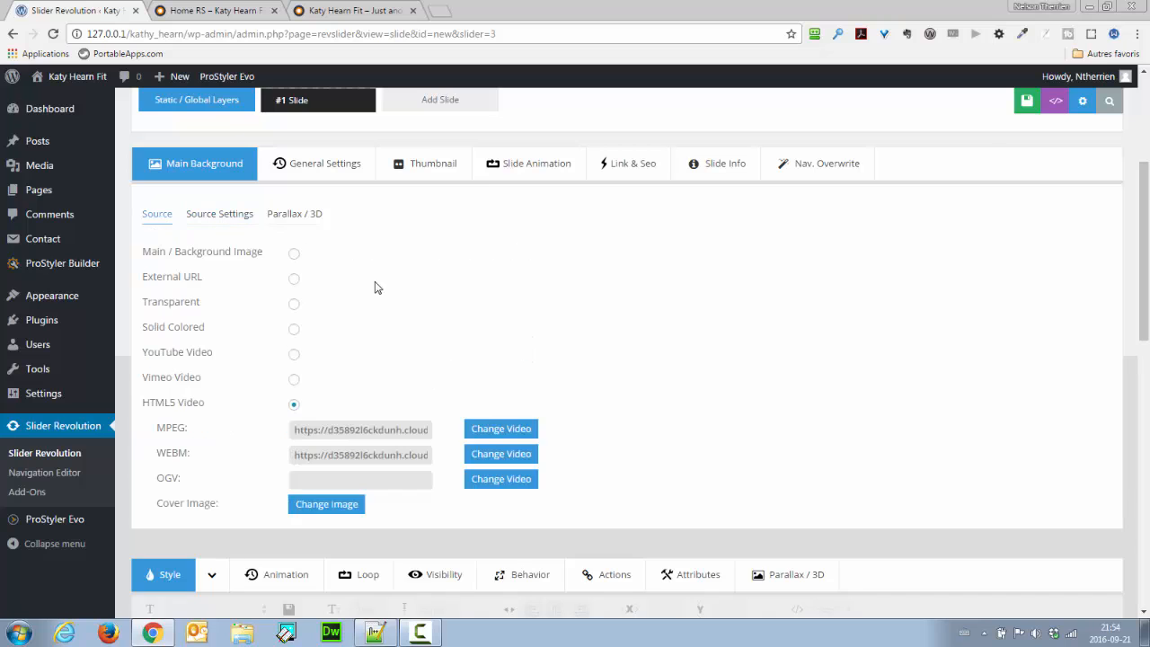
pyautogui.click(1014, 106)
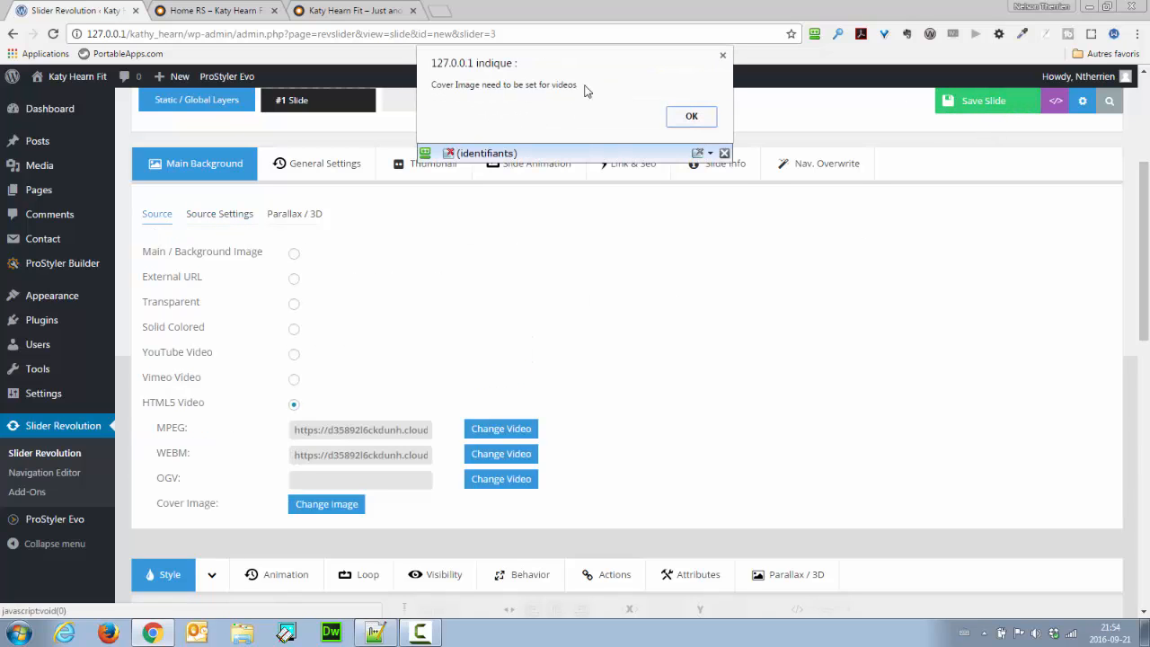
pyautogui.click(691, 117)
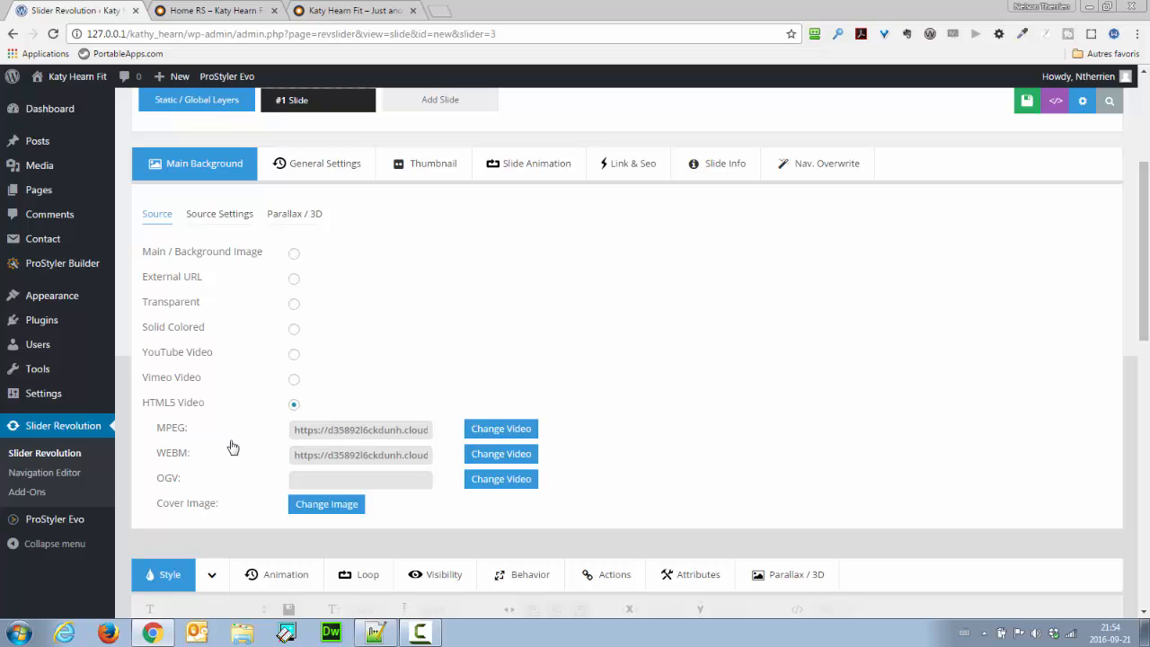
# Step: Set the index-hero-logo image from the media library as the HTML5 video's cover image and save the slide
pyautogui.click(349, 511)
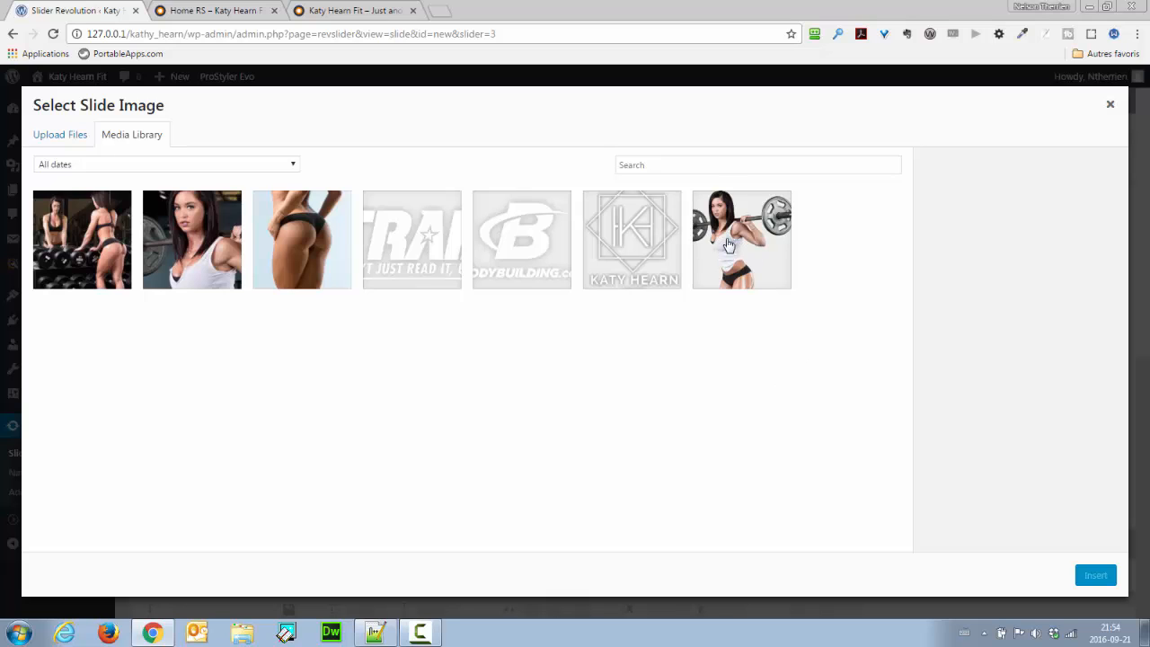
pyautogui.click(641, 232)
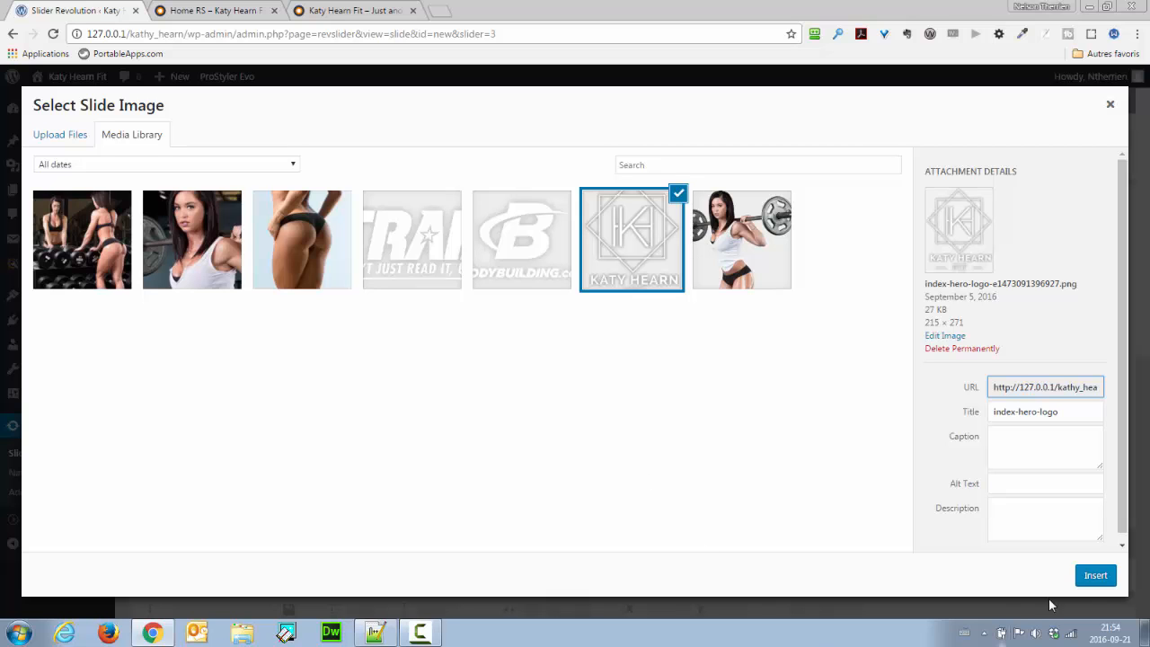
pyautogui.click(1094, 578)
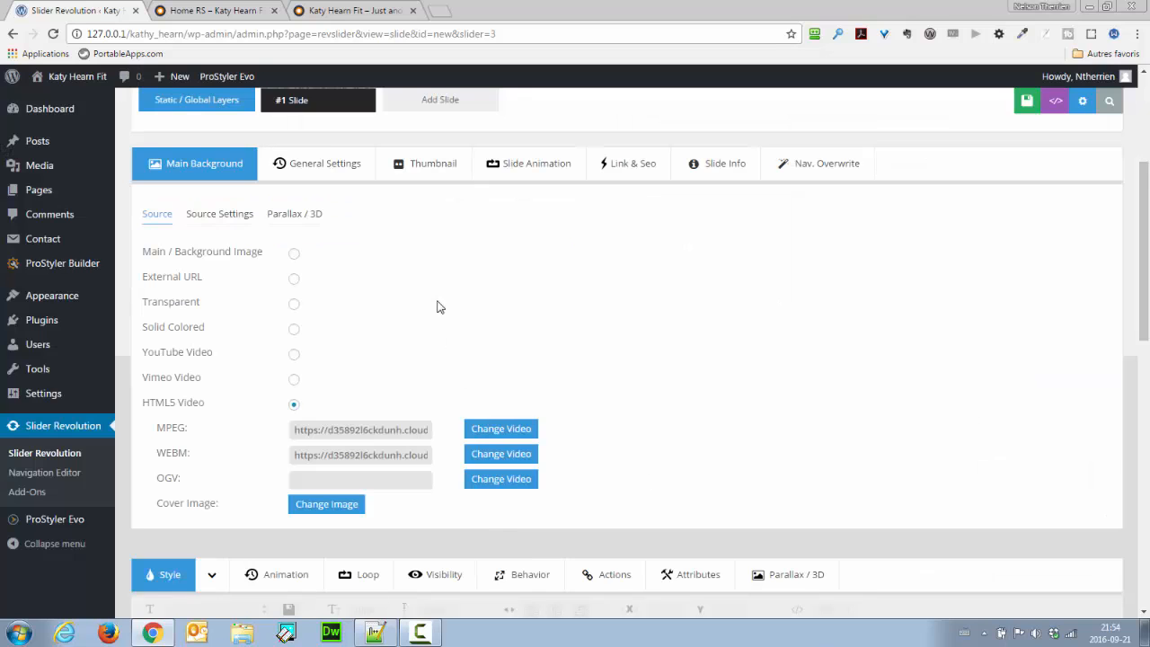
pyautogui.click(1016, 101)
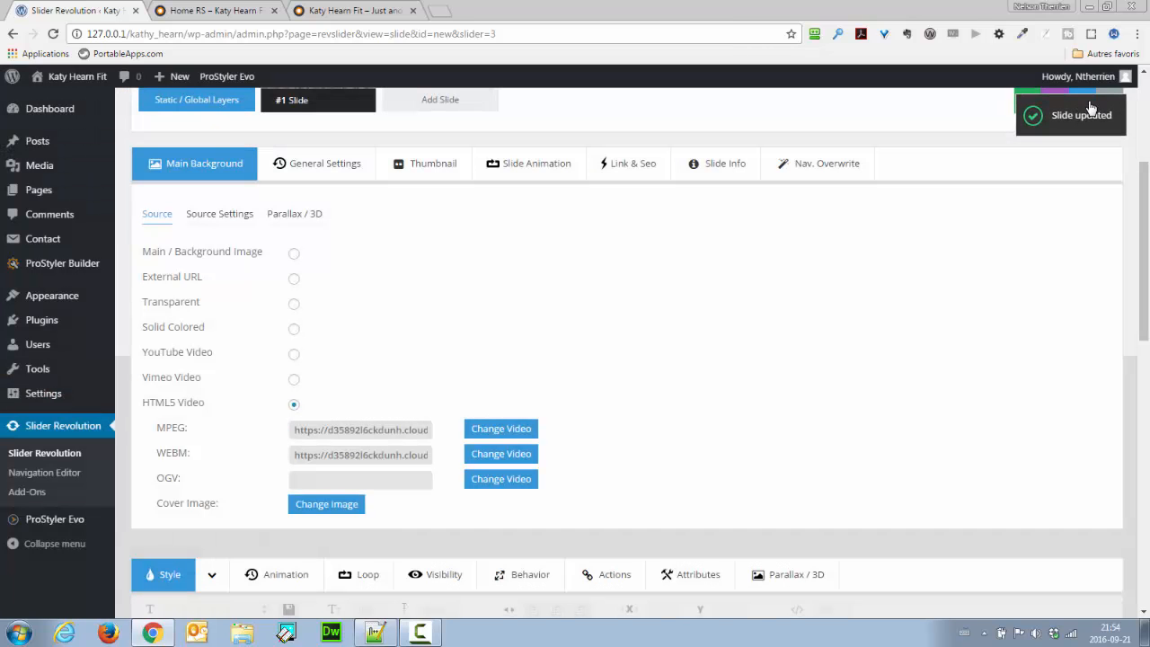
# Step: Preview the video slide at phone, tablet and notebook sizes, and close the preview
pyautogui.click(1086, 102)
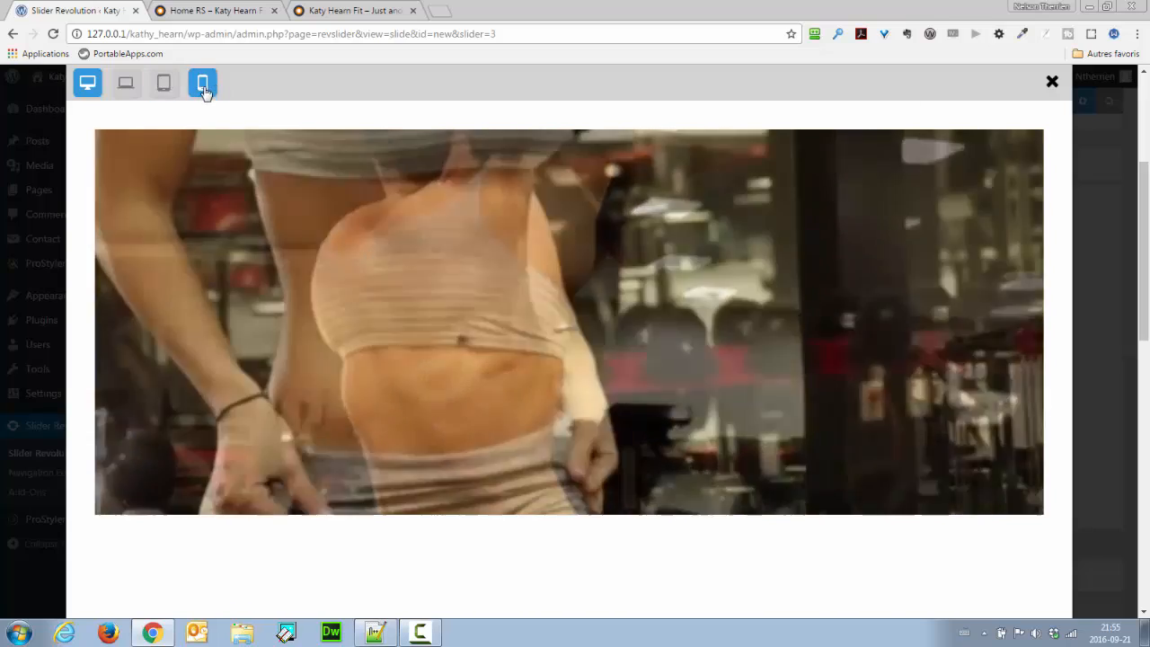
pyautogui.click(202, 83)
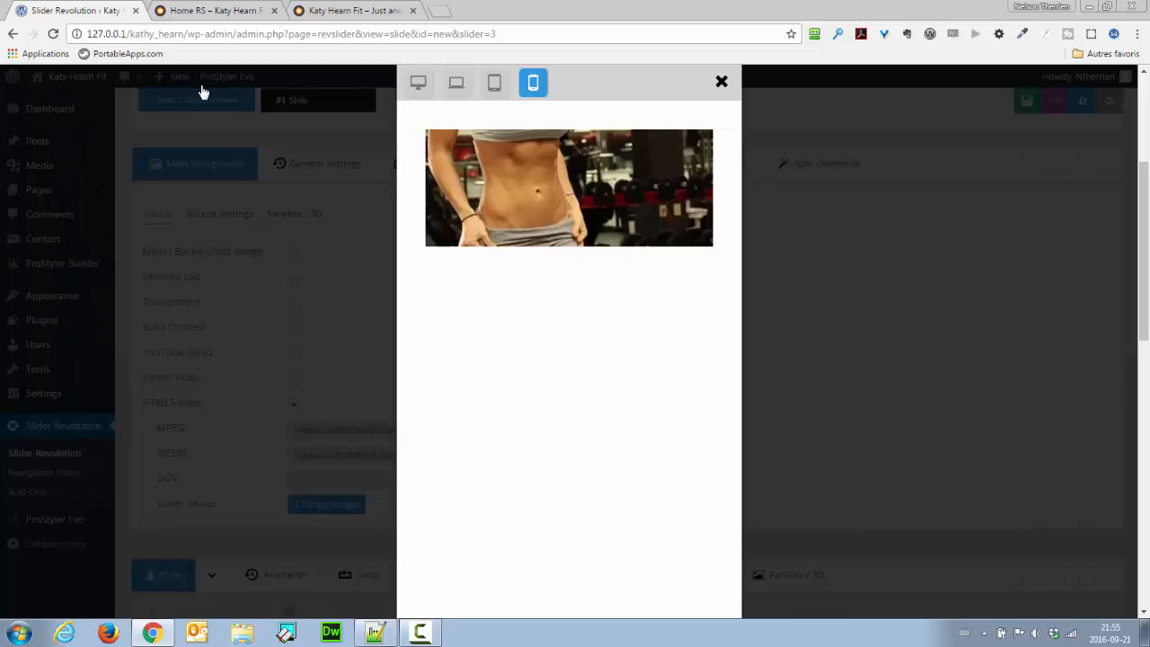
pyautogui.click(494, 82)
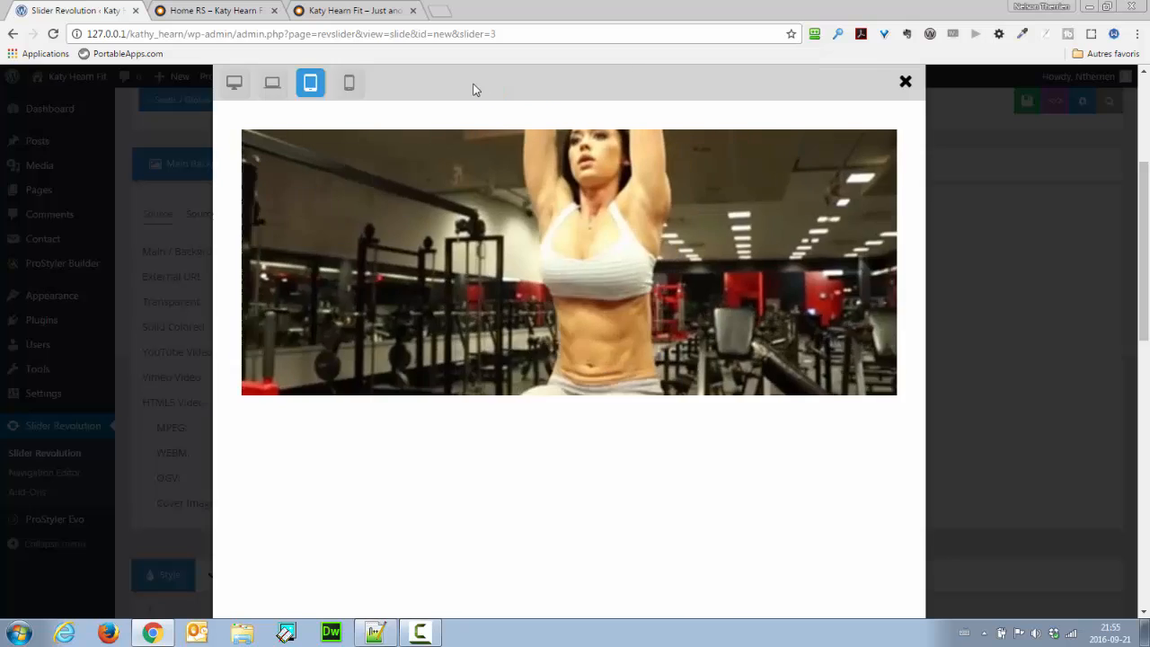
pyautogui.click(274, 89)
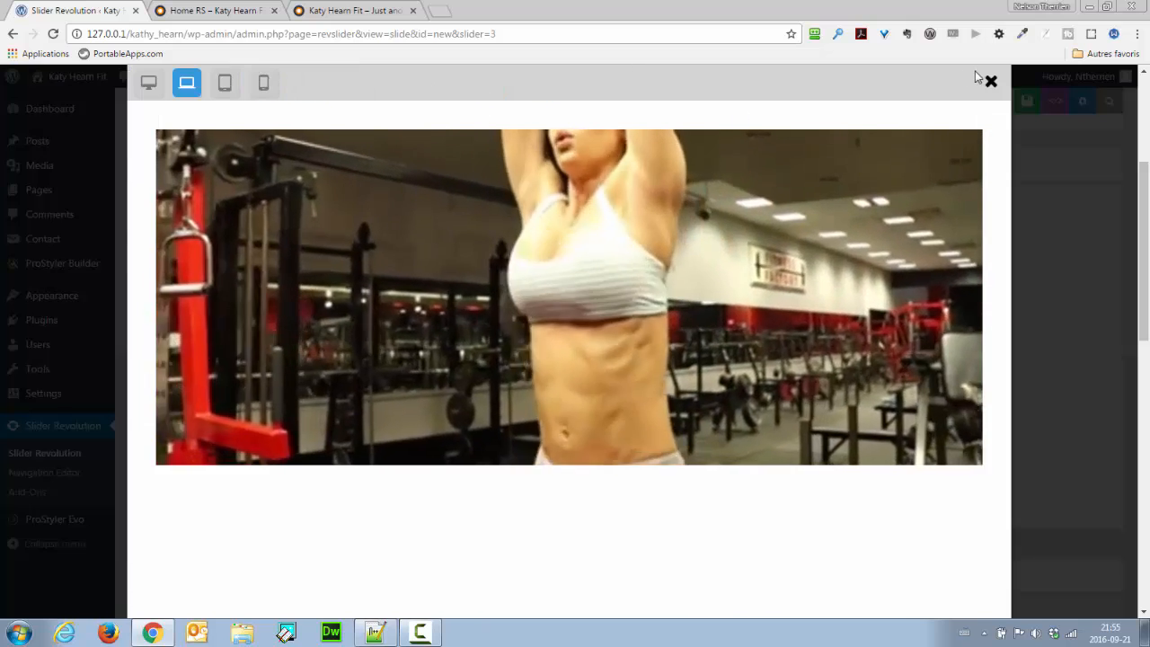
pyautogui.click(992, 80)
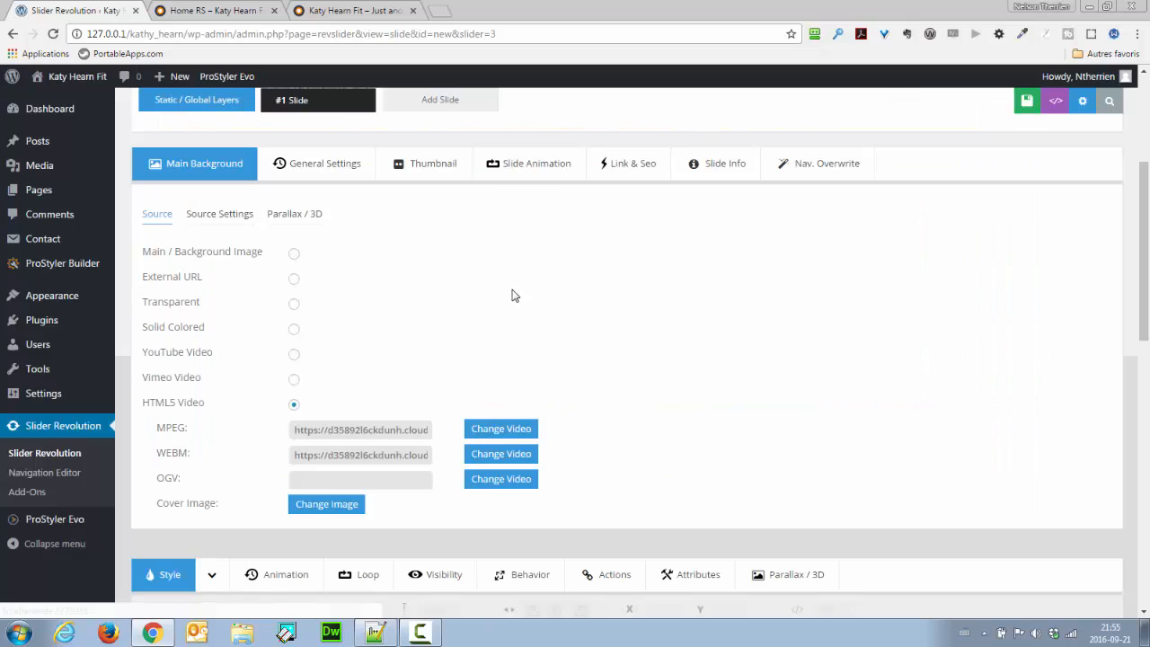
# Step: Review the slide's general settings and its animation settings, including the Fade transition's duration, and return to the main background settings
pyautogui.scroll(-1, 1145, 258)
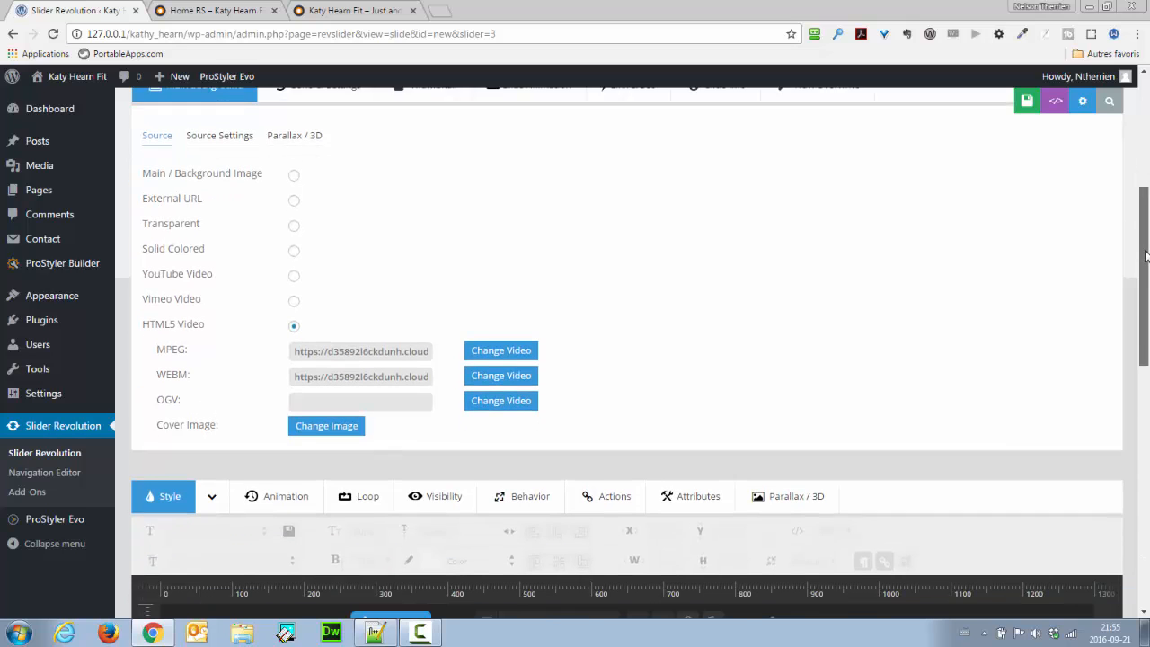
pyautogui.moveTo(1146, 258); pyautogui.dragTo(1137, 185)
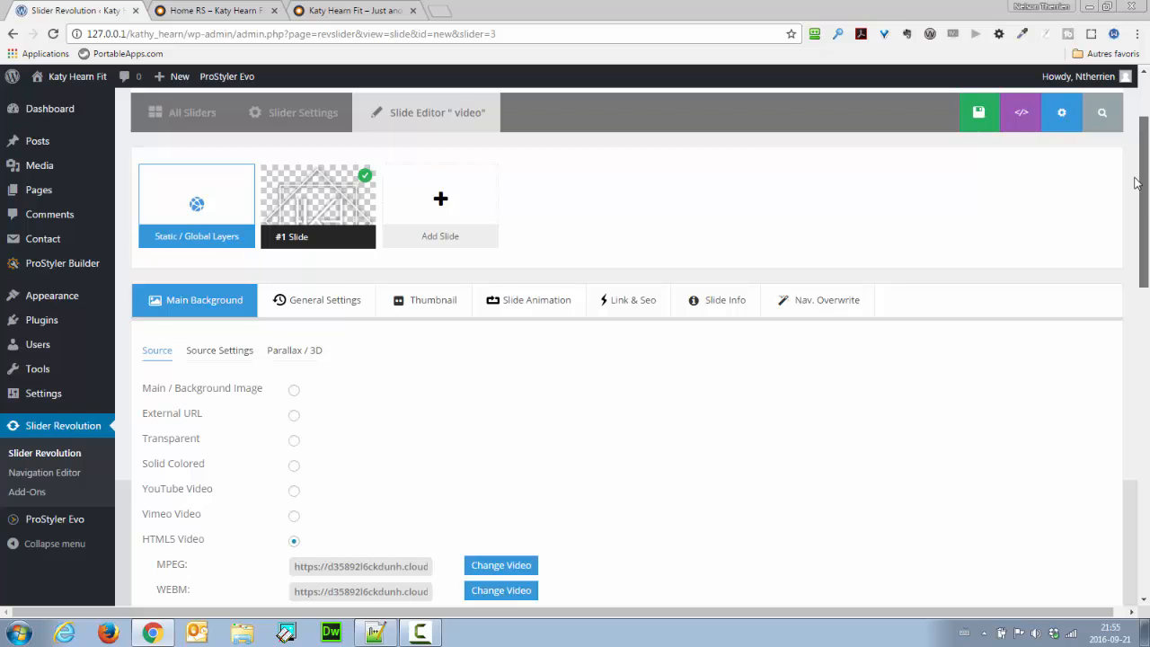
pyautogui.scroll(-1, 509, 278)
pyautogui.click(274, 257)
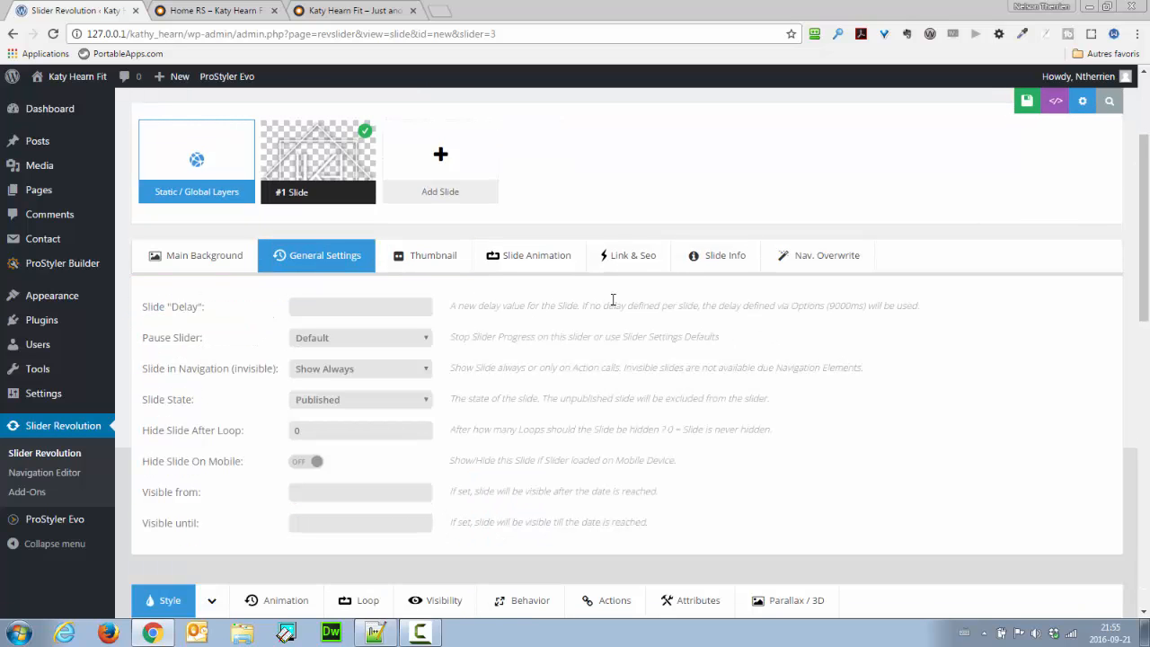
pyautogui.click(536, 255)
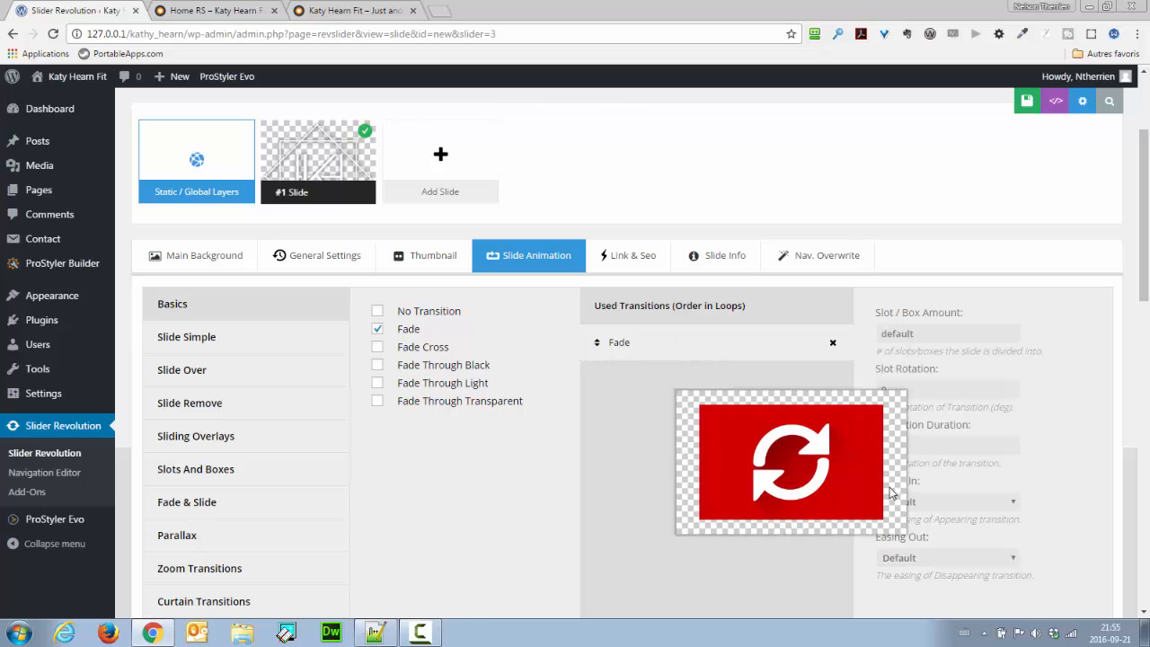
pyautogui.doubleClick(899, 445)
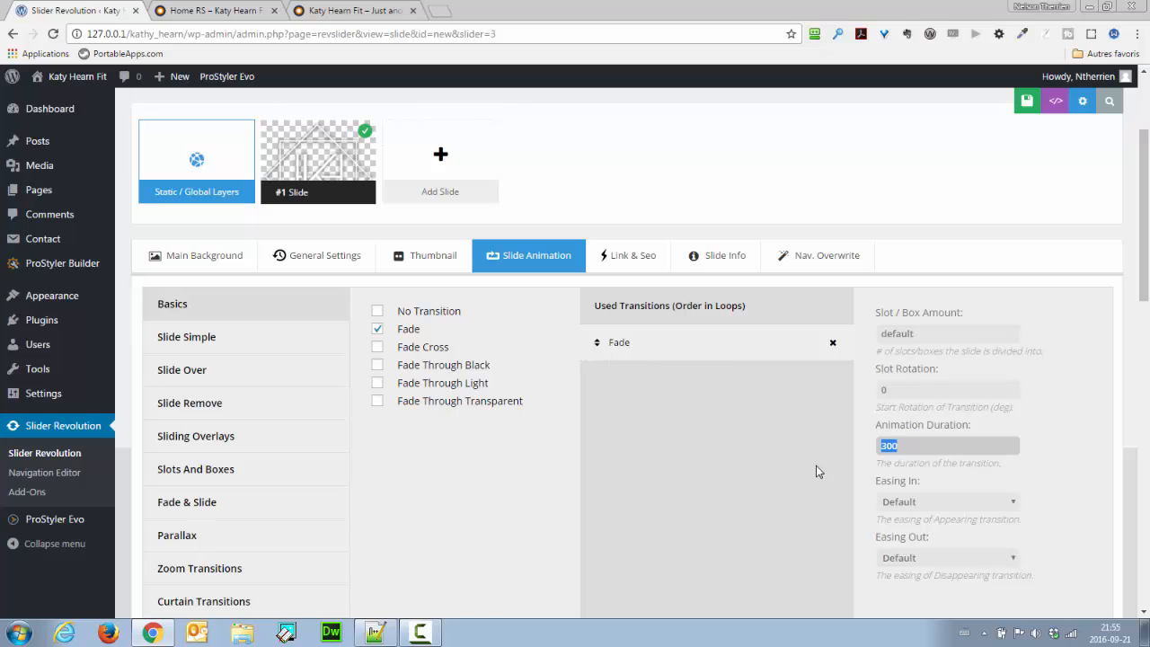
pyautogui.moveTo(1140, 184)
pyautogui.mouseDown()
pyautogui.moveTo(1146, 230)
pyautogui.moveTo(1147, 204)
pyautogui.mouseUp()
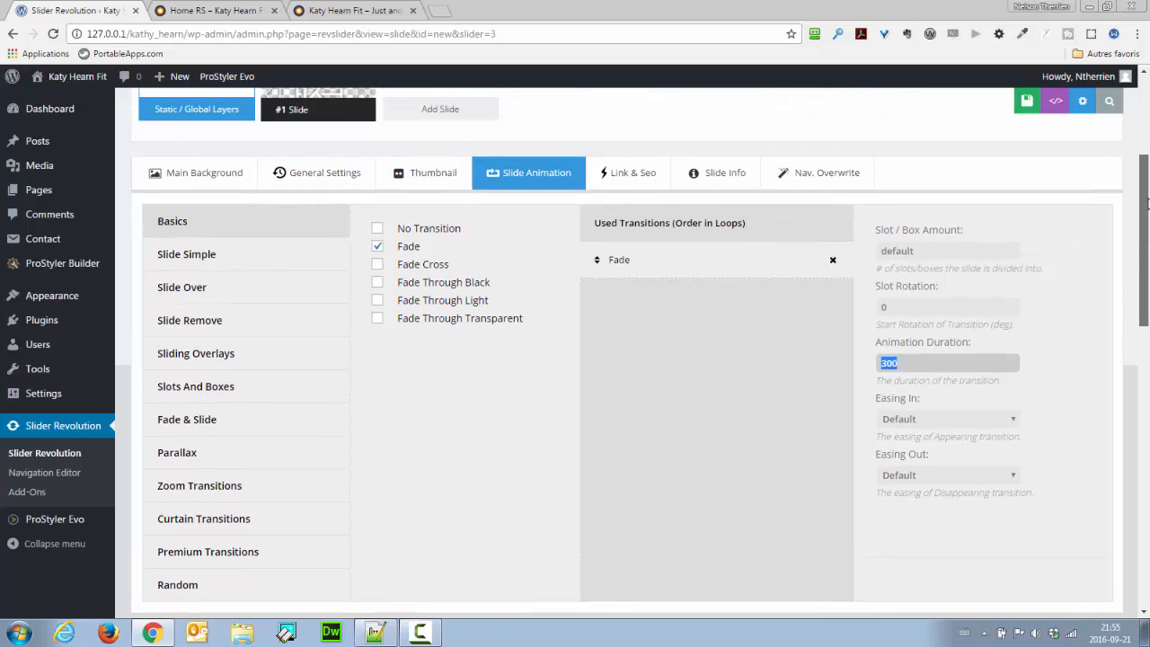
pyautogui.click(175, 175)
# Step: Examine the slide's layer canvas and the timeline below it
pyautogui.moveTo(1141, 189); pyautogui.dragTo(1145, 393)
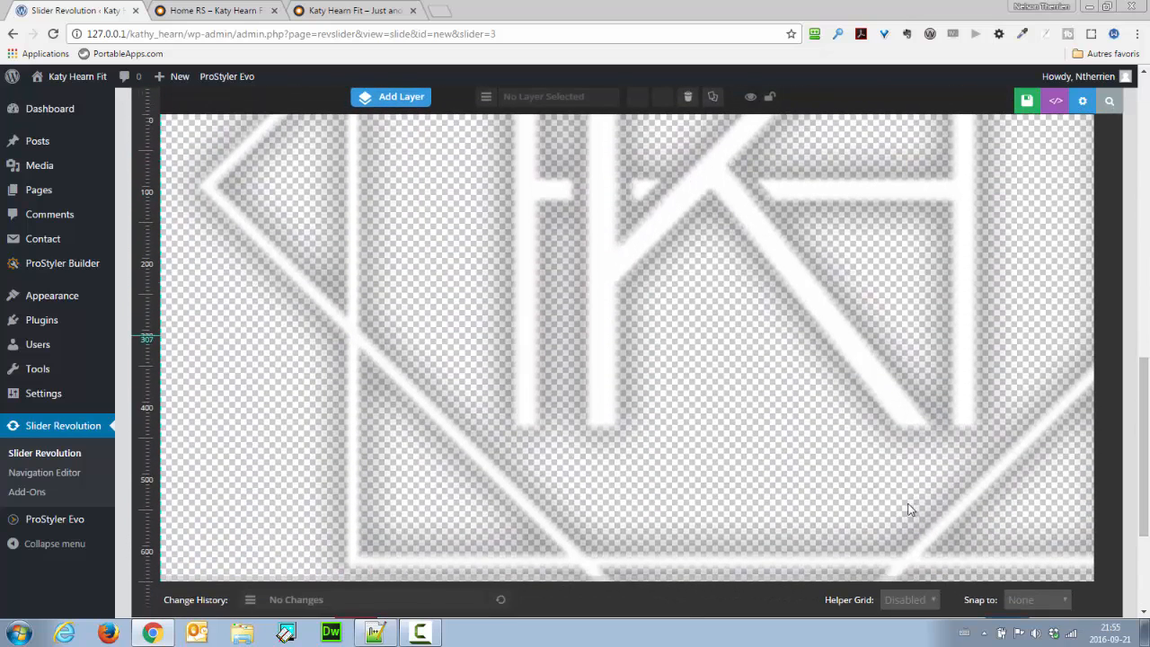
pyautogui.moveTo(1145, 436); pyautogui.dragTo(1145, 444)
pyautogui.scroll(2, 1079, 224)
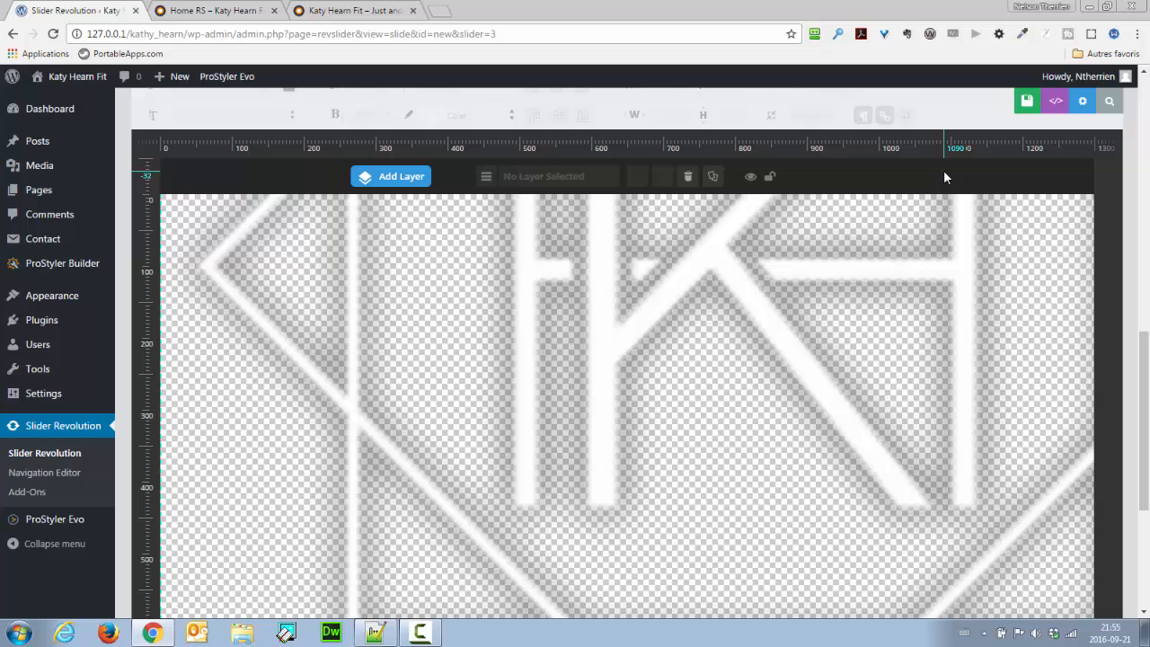
pyautogui.moveTo(1145, 364); pyautogui.dragTo(1148, 445)
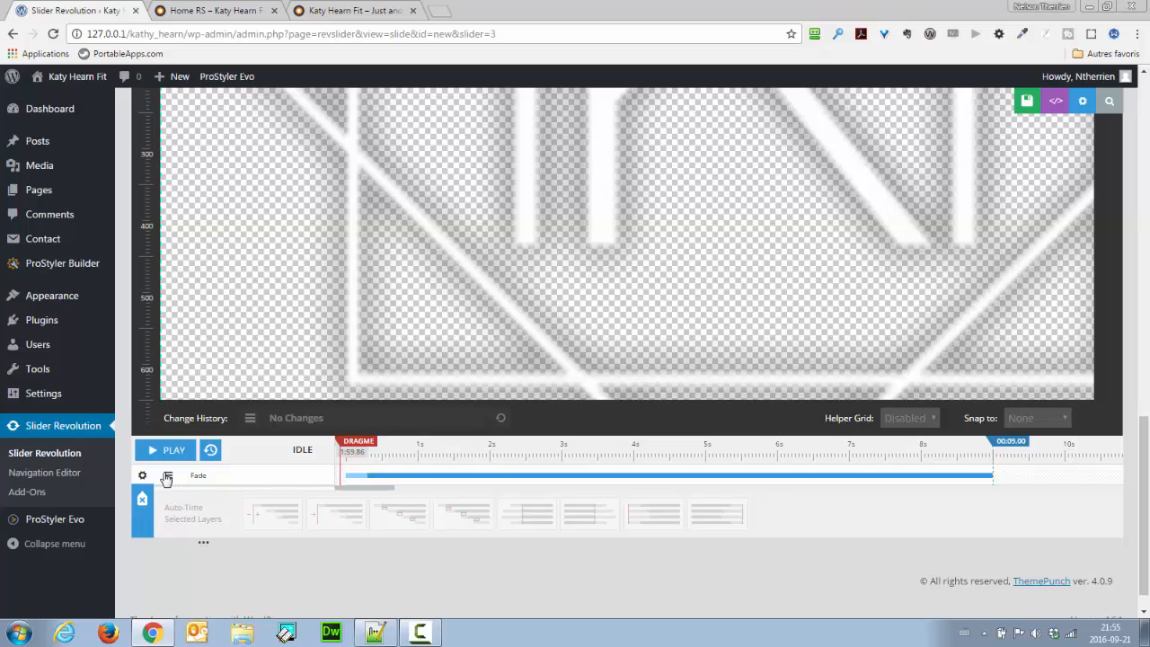
# Step: Add an image layer to the slide using index-hero-katy from the media library
pyautogui.moveTo(1144, 483); pyautogui.dragTo(1147, 389)
pyautogui.moveTo(382, 220)
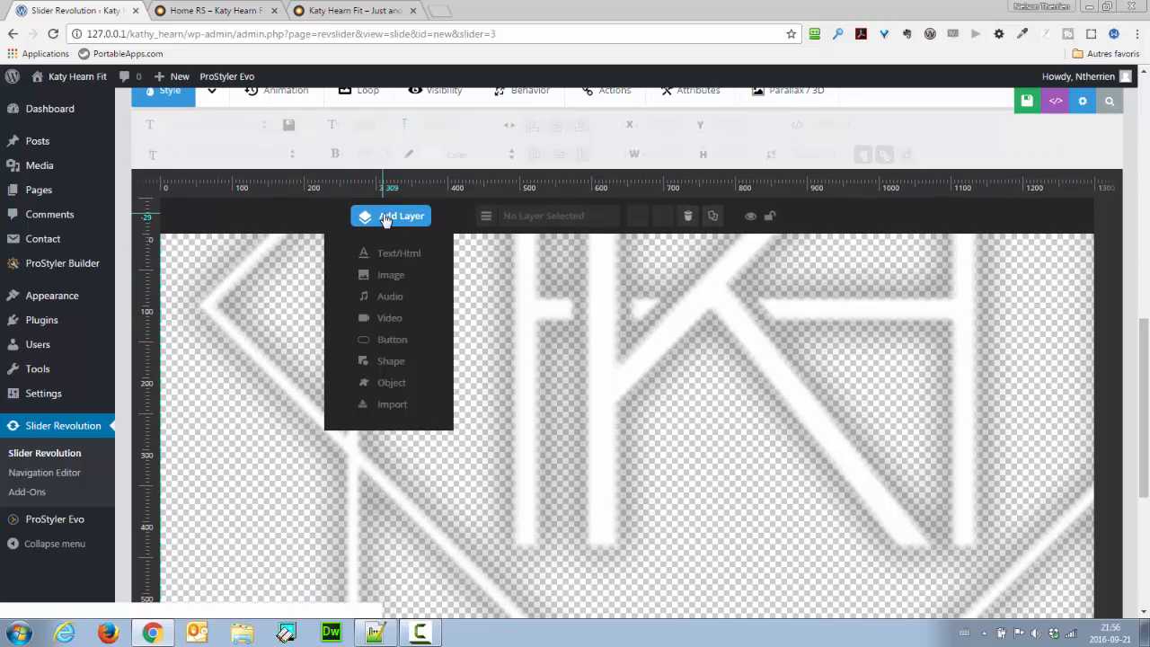
pyautogui.click(403, 285)
pyautogui.click(720, 235)
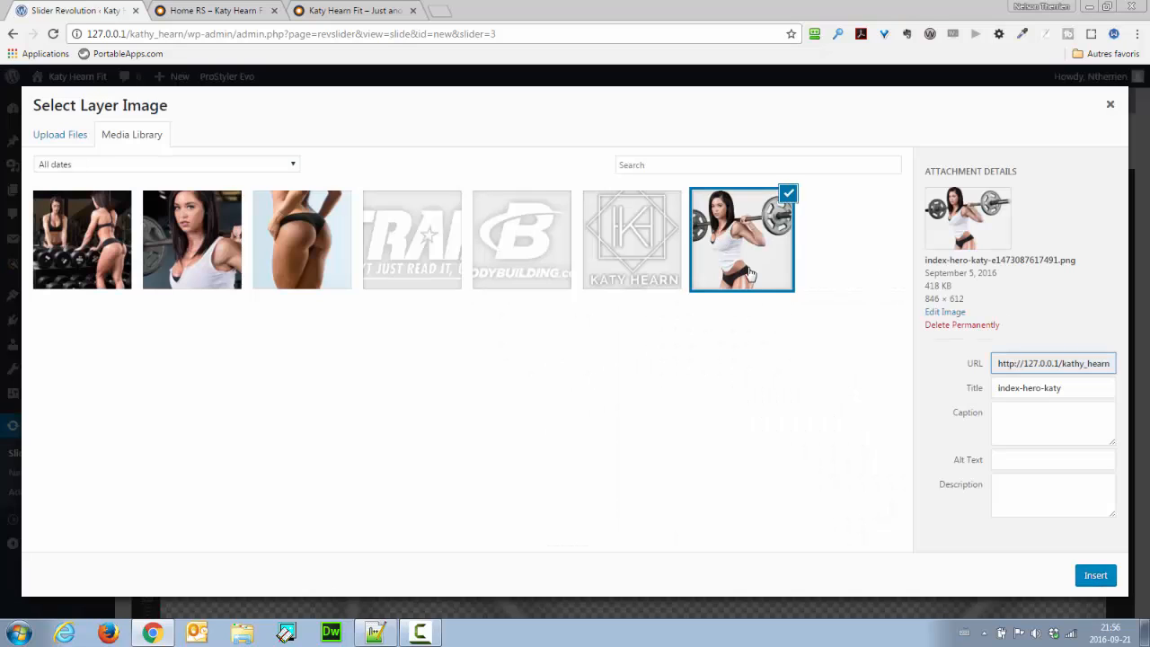
pyautogui.click(1096, 580)
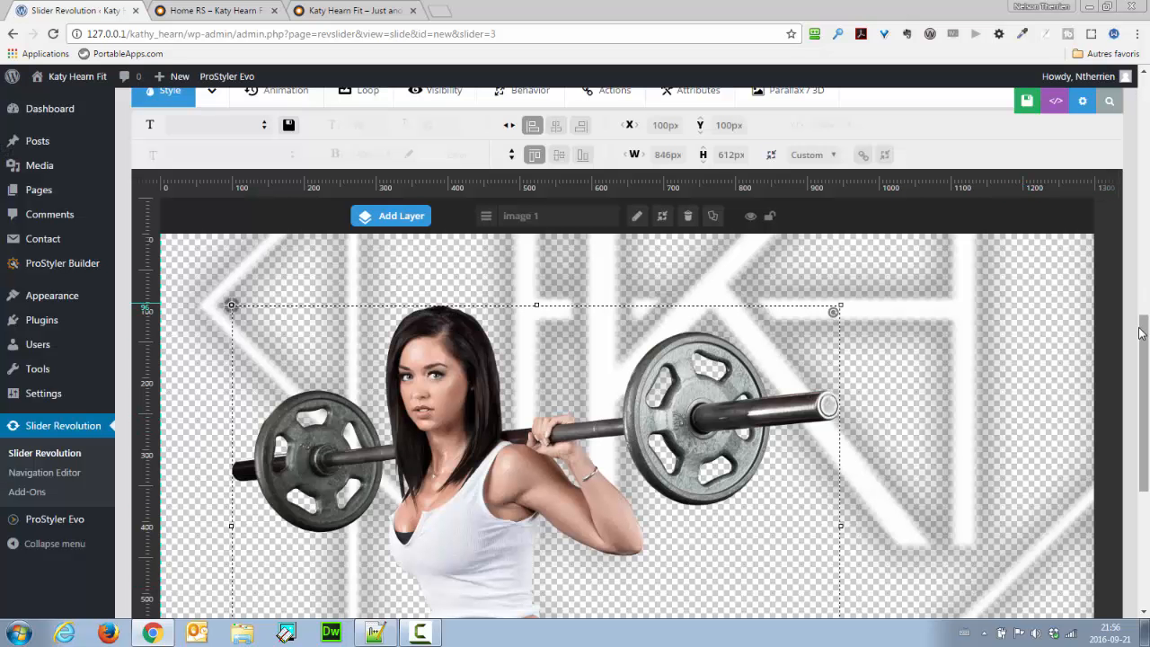
# Step: Align the hero image layer to the horizontal center and the bottom of the slide
pyautogui.scroll(1, 1139, 334)
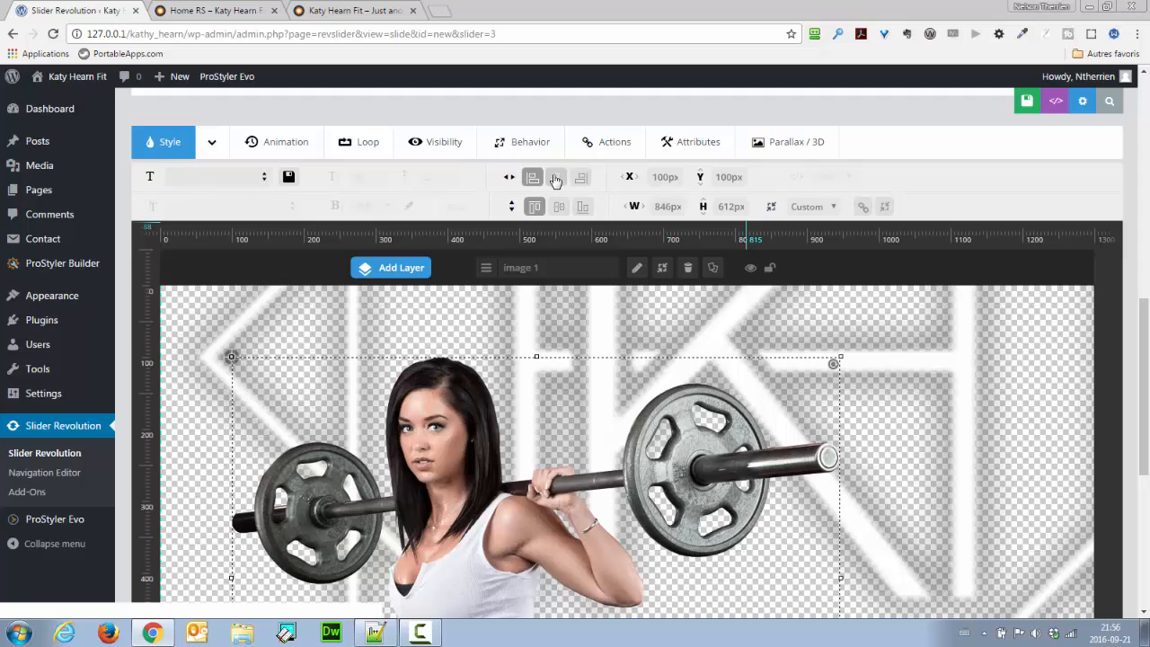
pyautogui.click(556, 179)
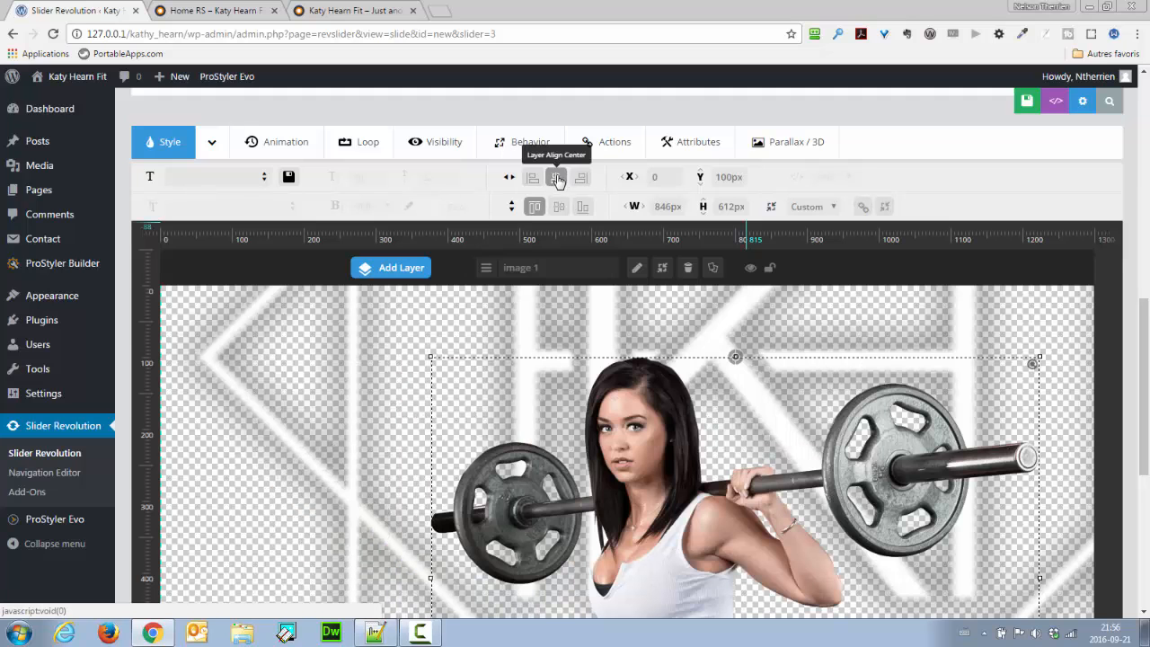
pyautogui.click(583, 207)
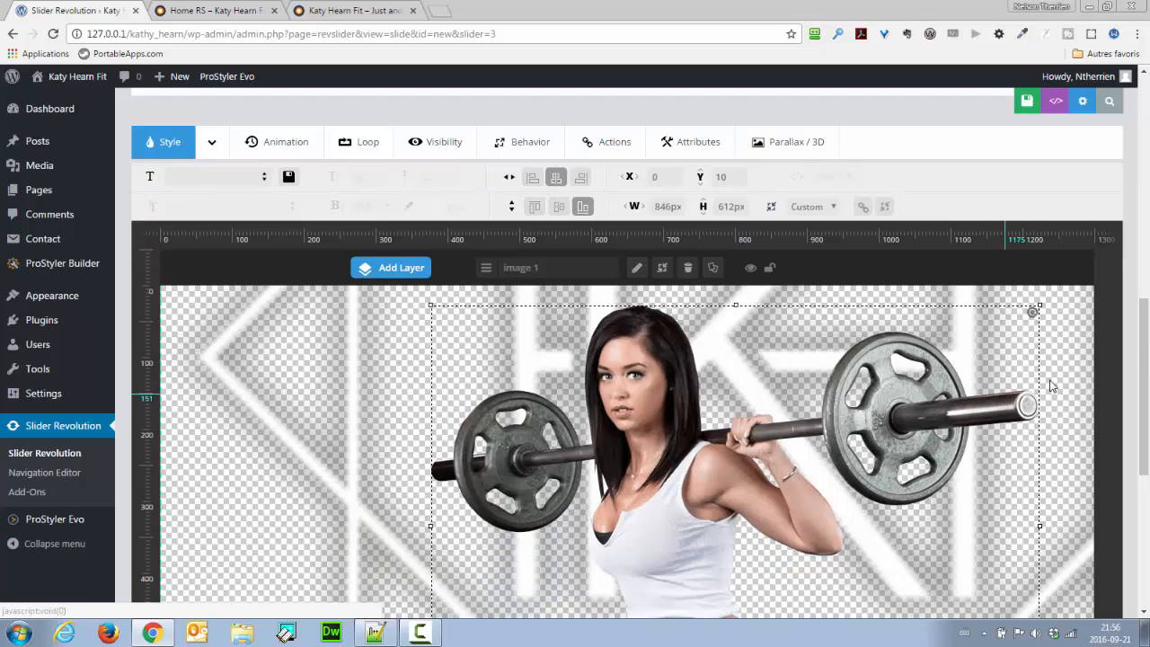
# Step: Set the hero image layer's Y offset to 0px so it sits on the slide's bottom edge
pyautogui.scroll(-3, 1141, 337)
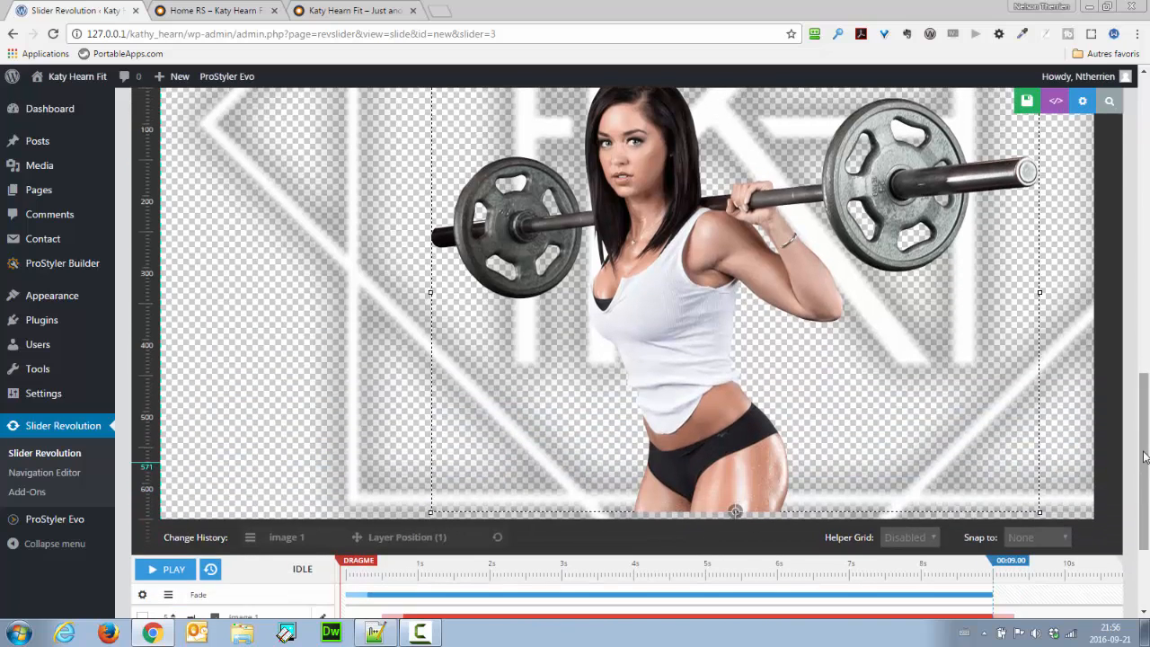
pyautogui.scroll(1, 1142, 429)
pyautogui.scroll(1, 1142, 429)
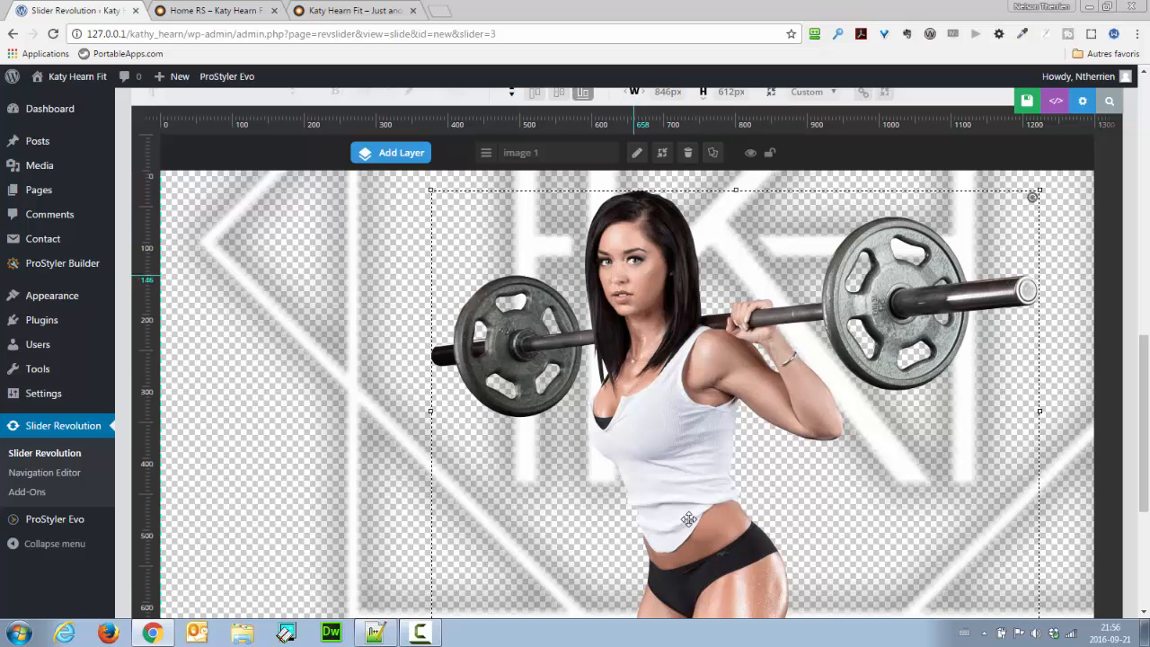
pyautogui.scroll(-1, 1126, 404)
pyautogui.scroll(3, 894, 298)
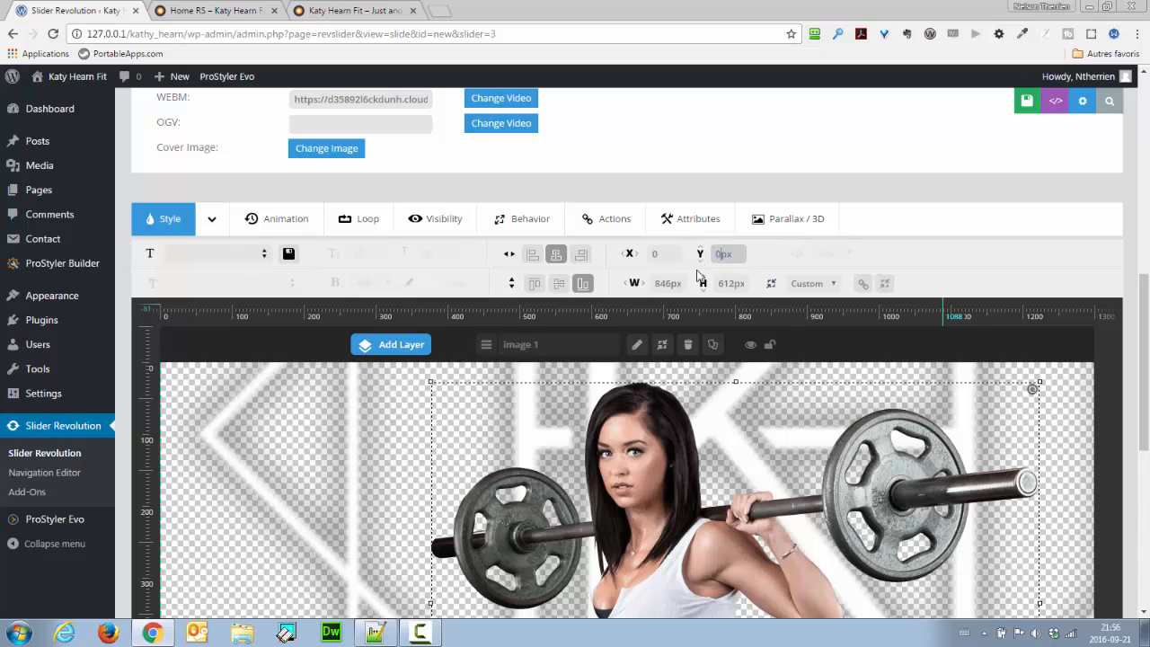
pyautogui.click(762, 247)
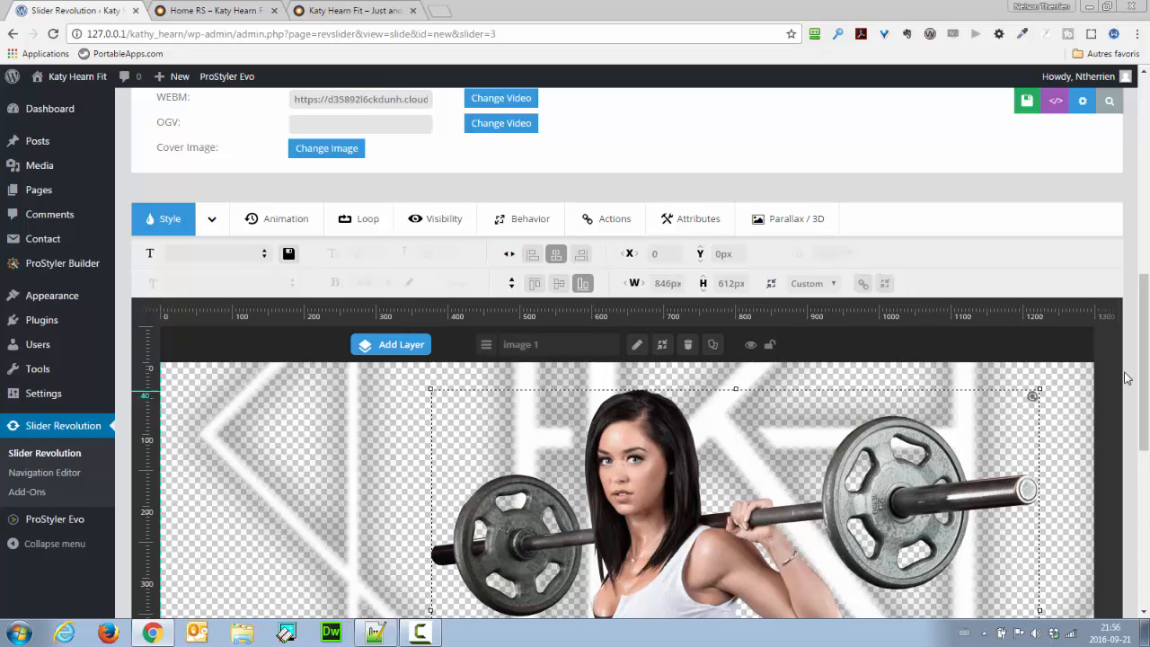
pyautogui.moveTo(1145, 364); pyautogui.dragTo(1148, 424)
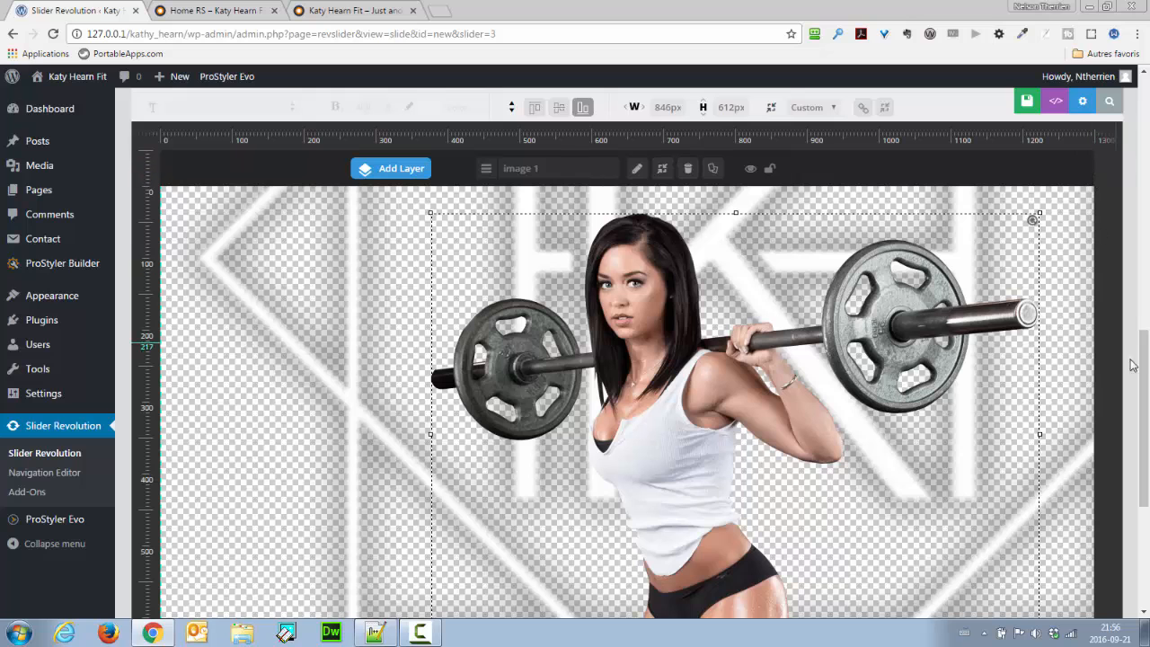
# Step: Compare the design with the finished hero header on the Home RS page and return to the slide editor
pyautogui.moveTo(1145, 363); pyautogui.dragTo(1147, 325)
pyautogui.click(216, 10)
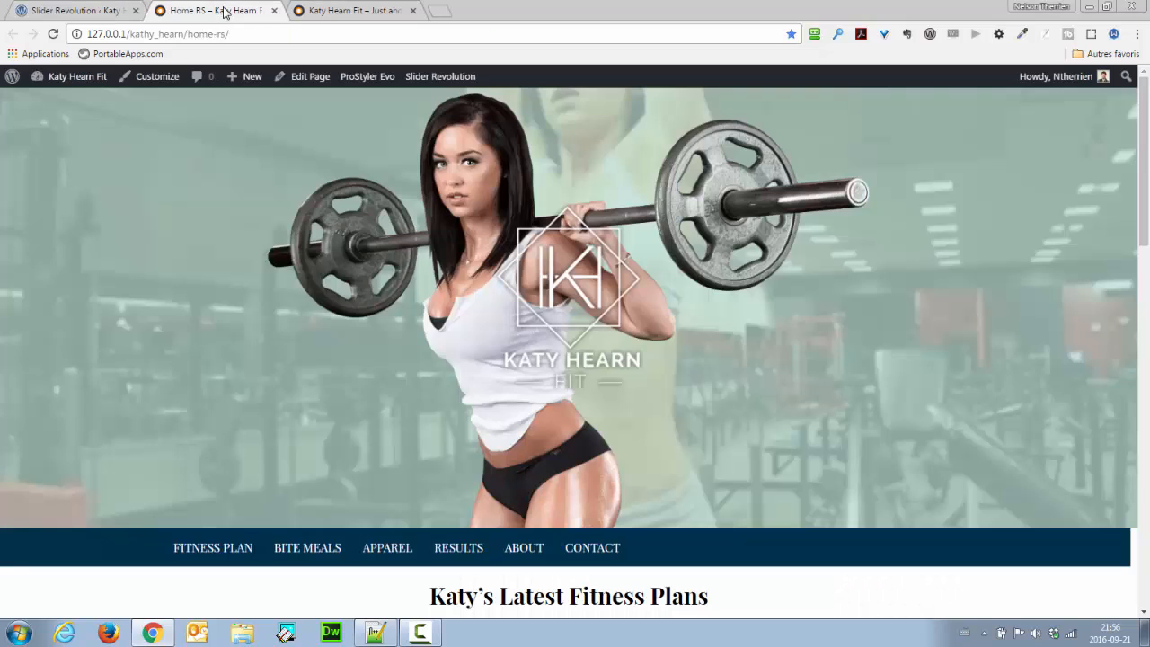
pyautogui.click(350, 10)
pyautogui.click(180, 10)
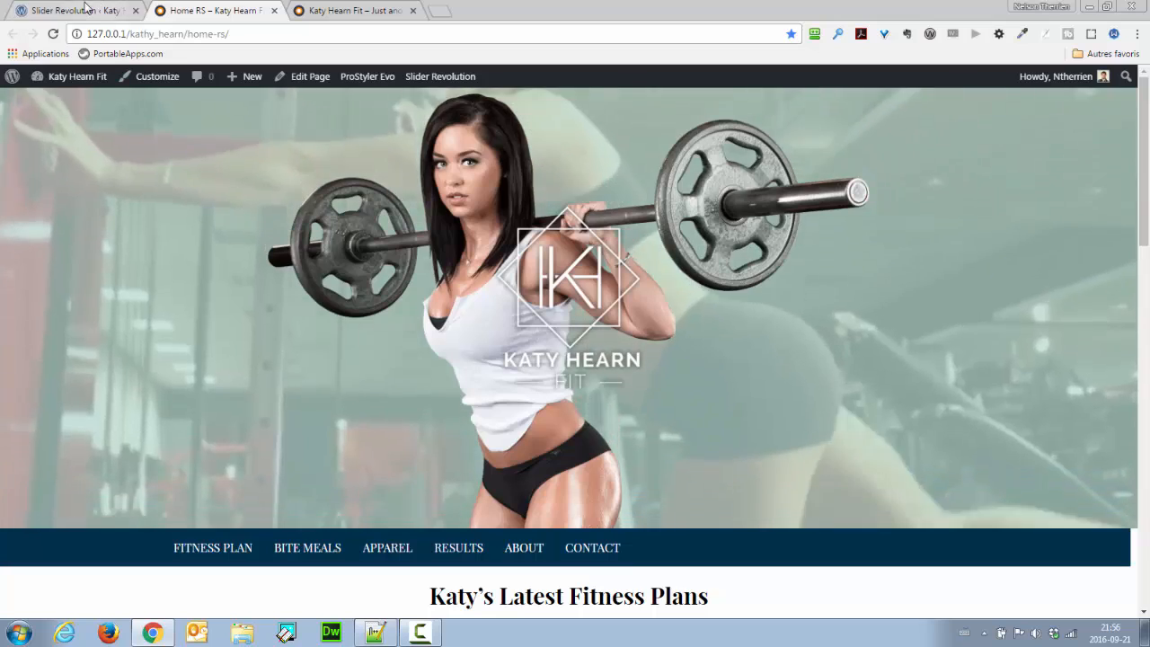
pyautogui.click(81, 10)
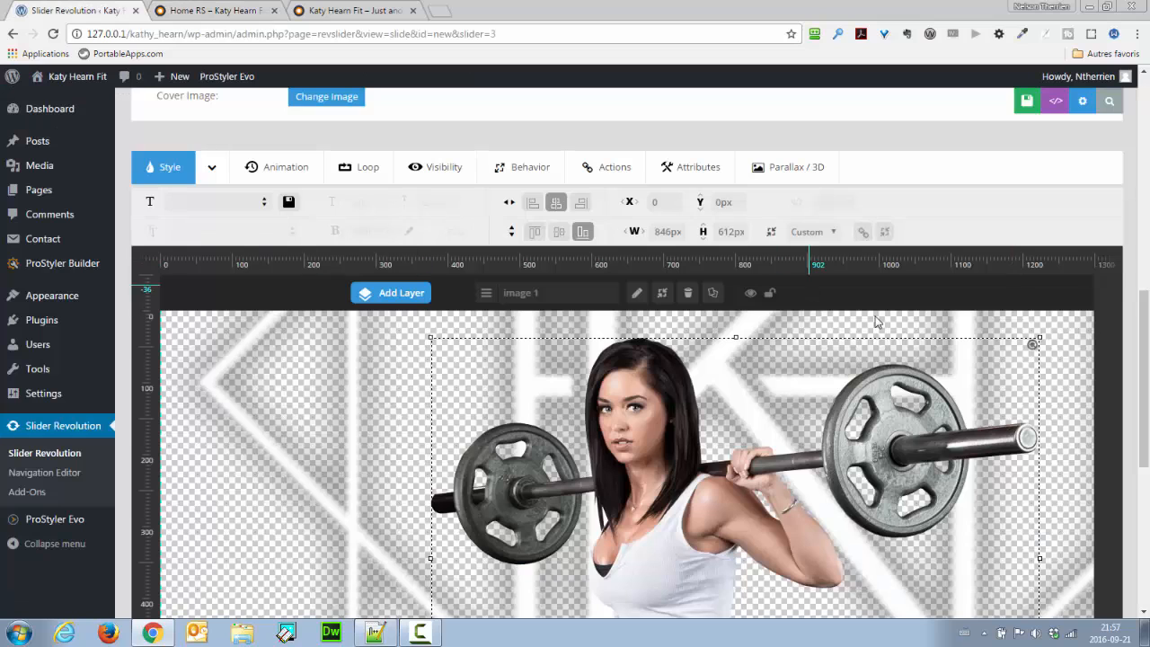
# Step: Start a new shape layer, then copy the background color code #B6DBD3 from the Notepad++ notes and return to the slide editor
pyautogui.moveTo(1147, 345); pyautogui.dragTo(1147, 466)
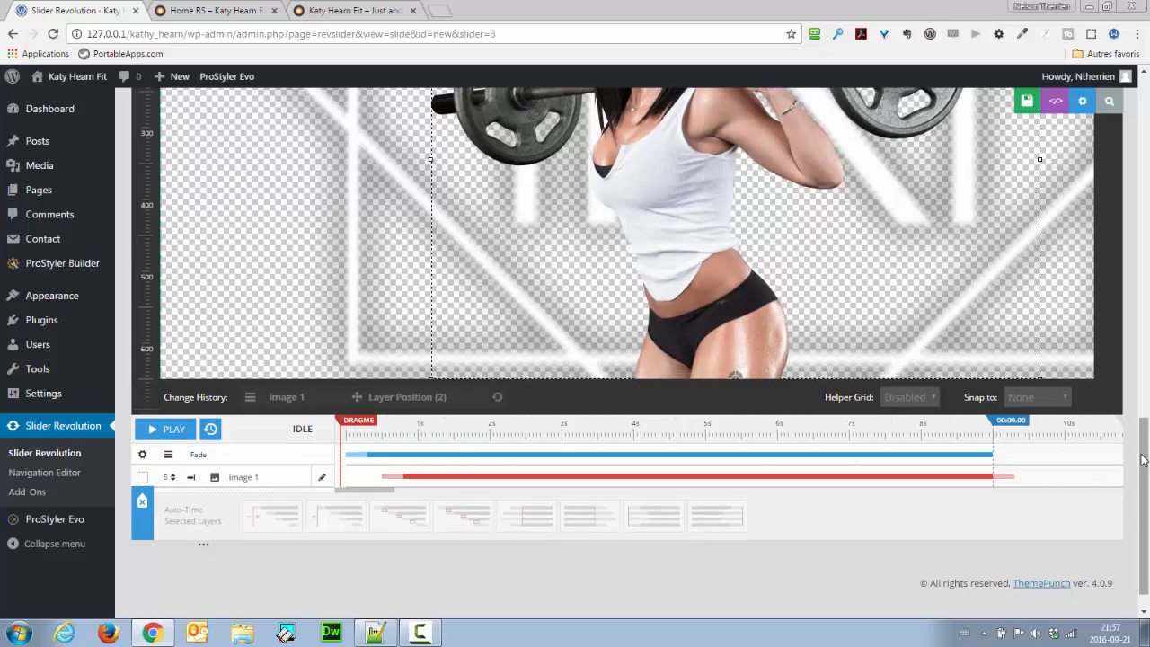
pyautogui.scroll(3, 629, 296)
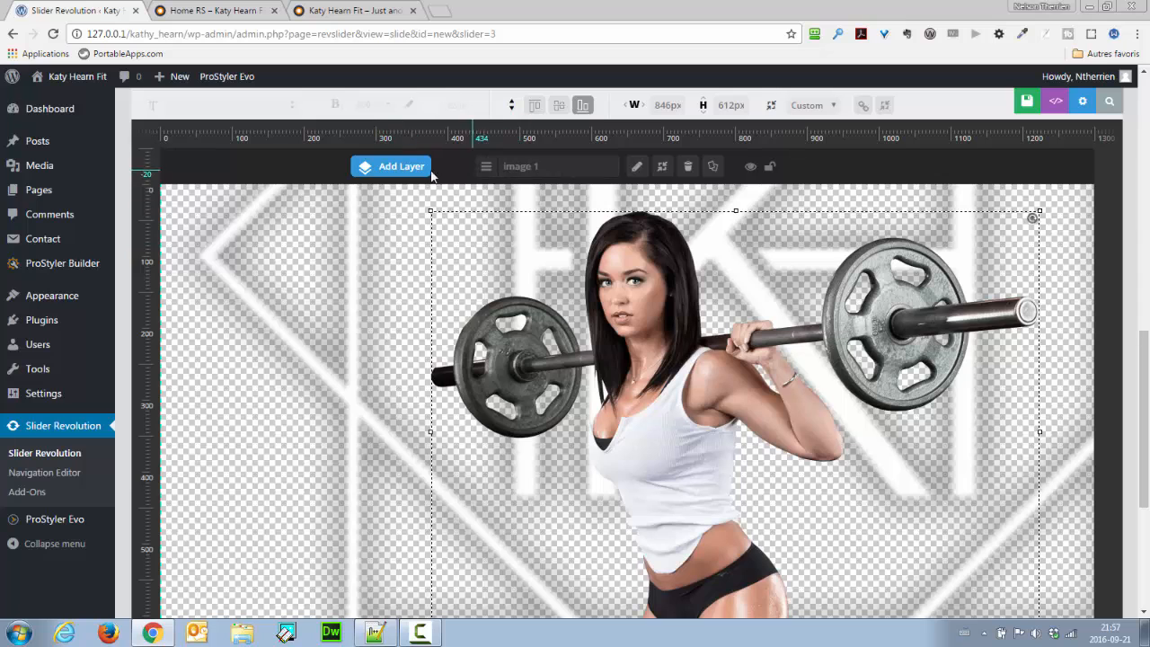
pyautogui.moveTo(404, 175)
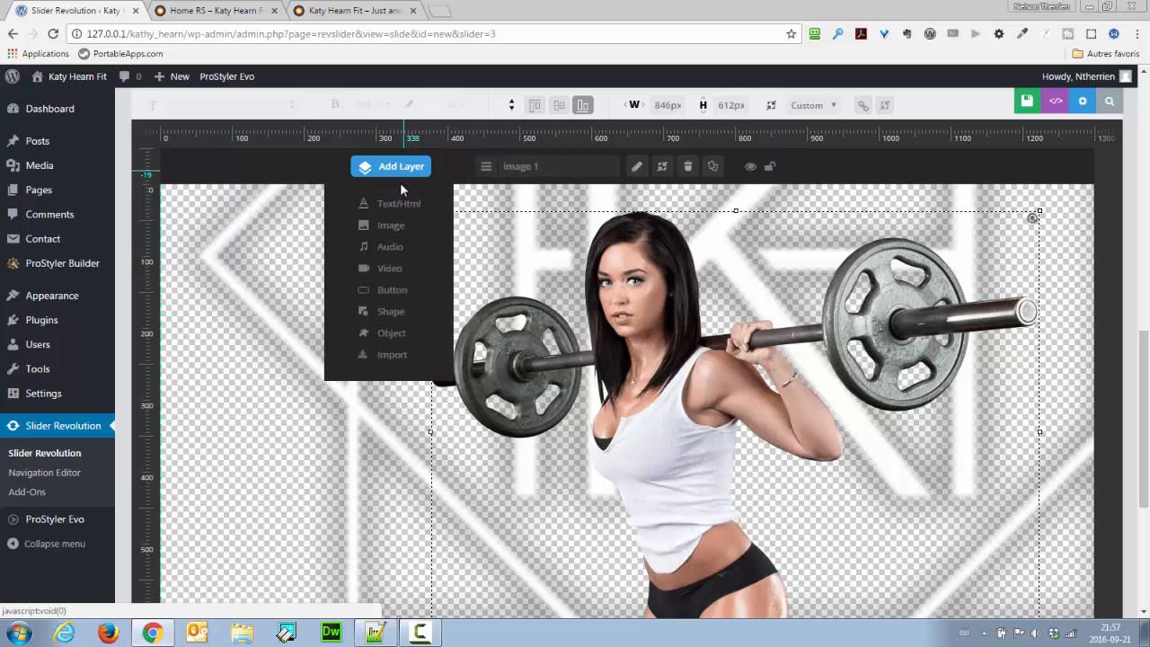
pyautogui.click(382, 314)
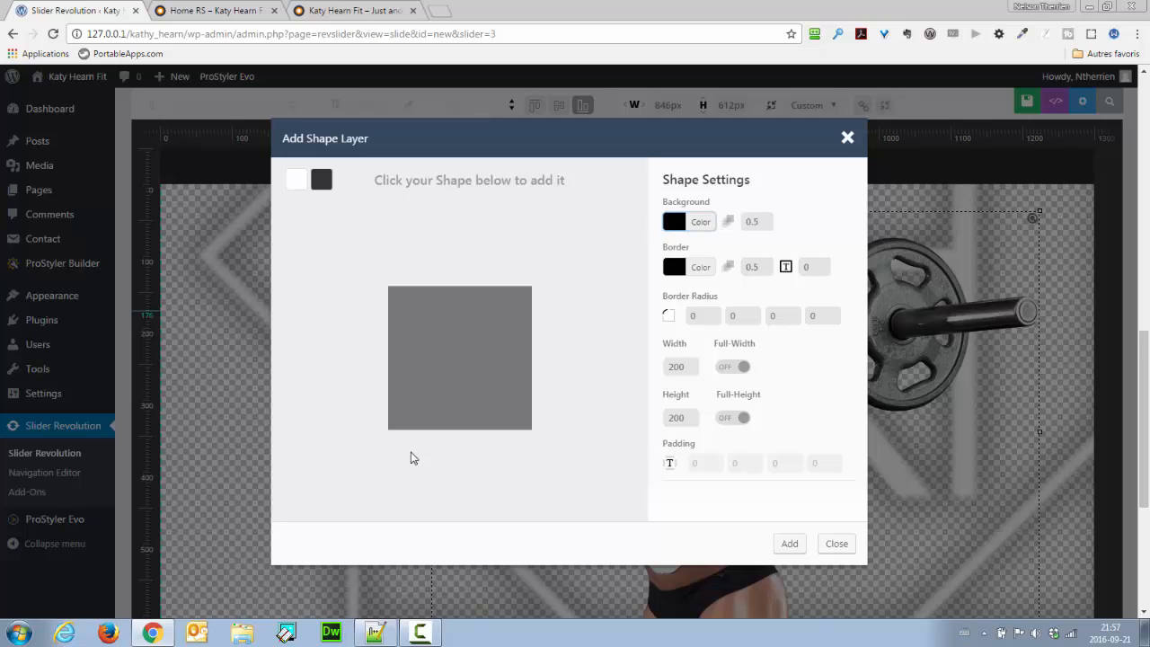
pyautogui.click(372, 634)
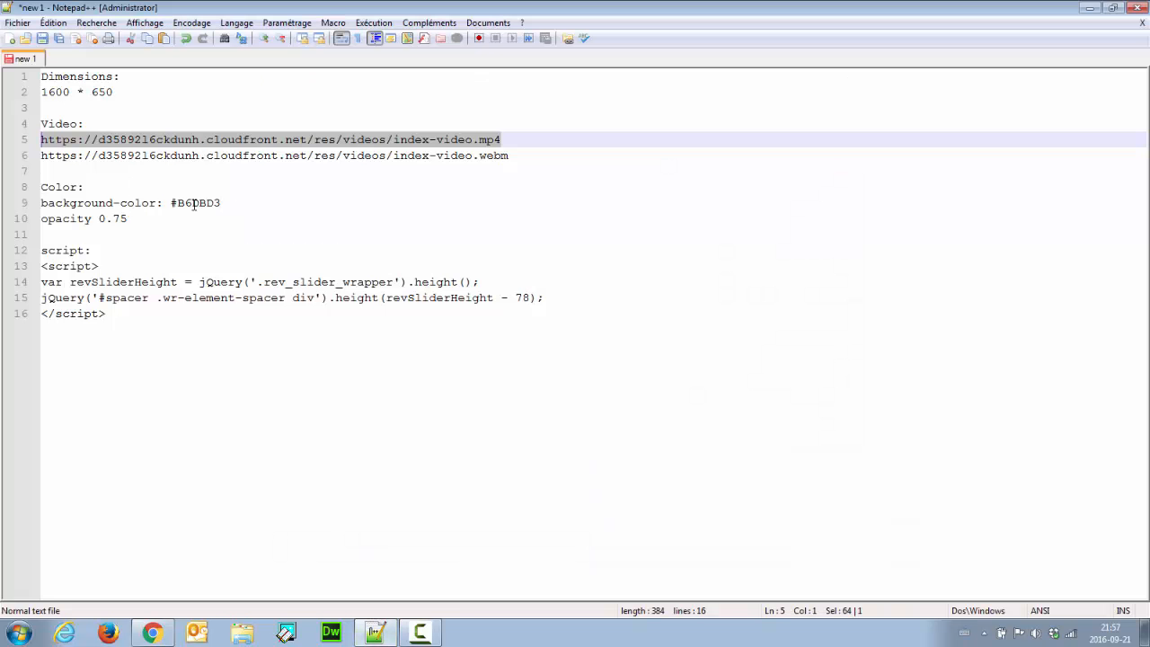
pyautogui.moveTo(220, 204); pyautogui.dragTo(177, 205)
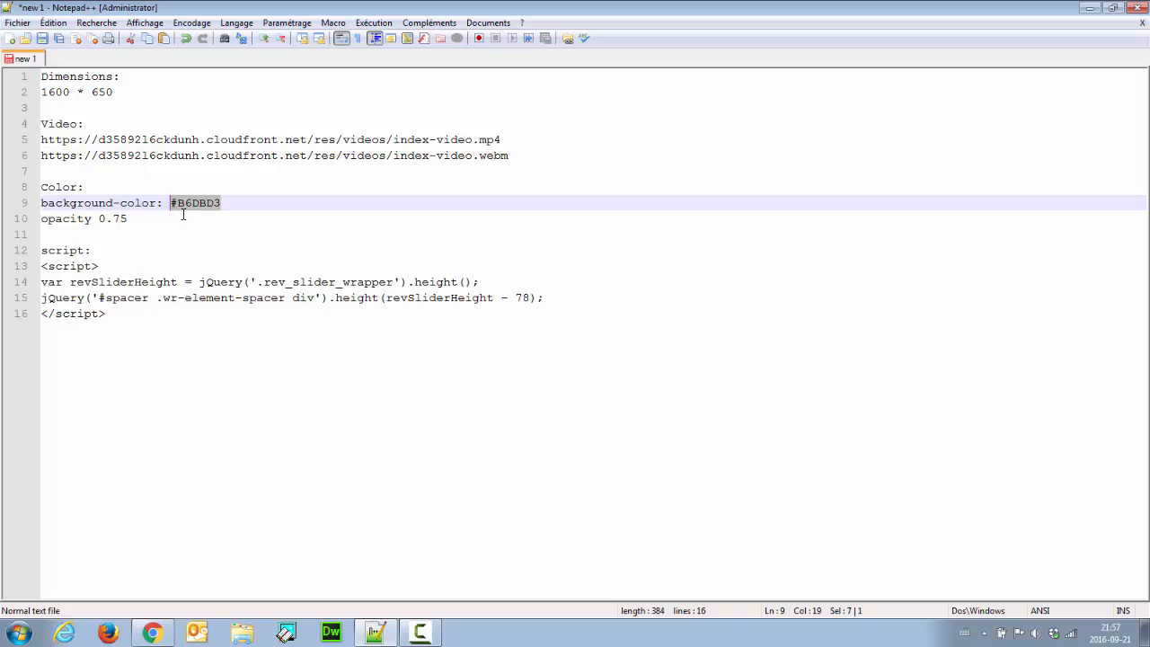
pyautogui.hotkey('alt', 'Tab')
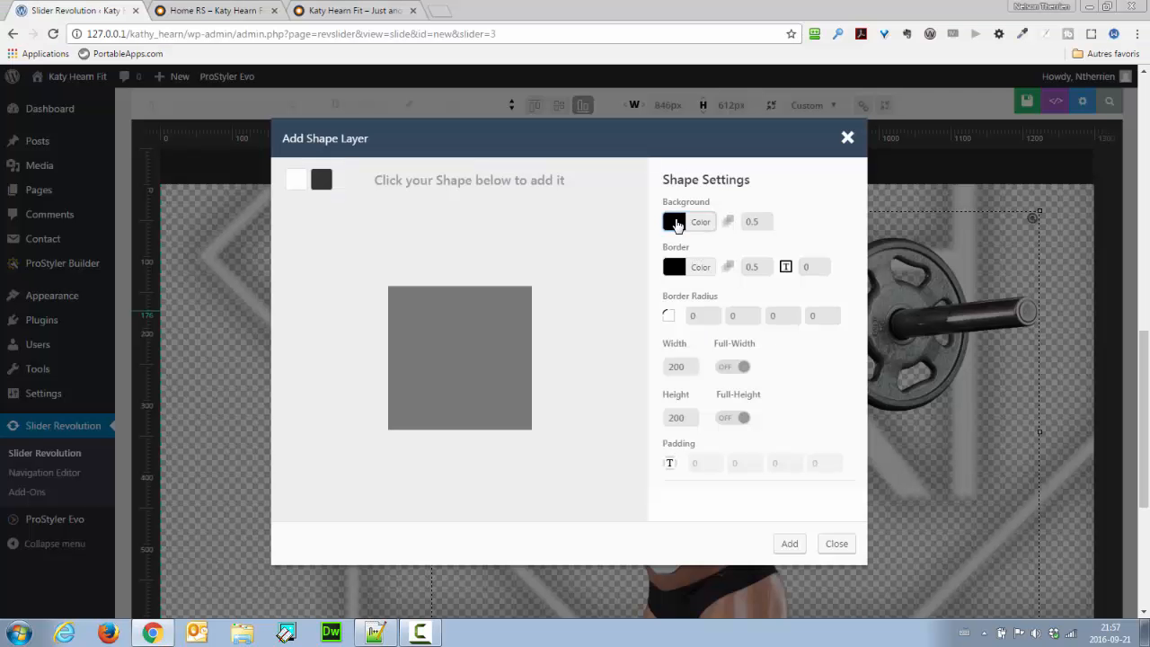
# Step: Set the new shape's background color to #b6dbd3 with an opacity of 0.75
pyautogui.click(676, 221)
pyautogui.click(717, 387)
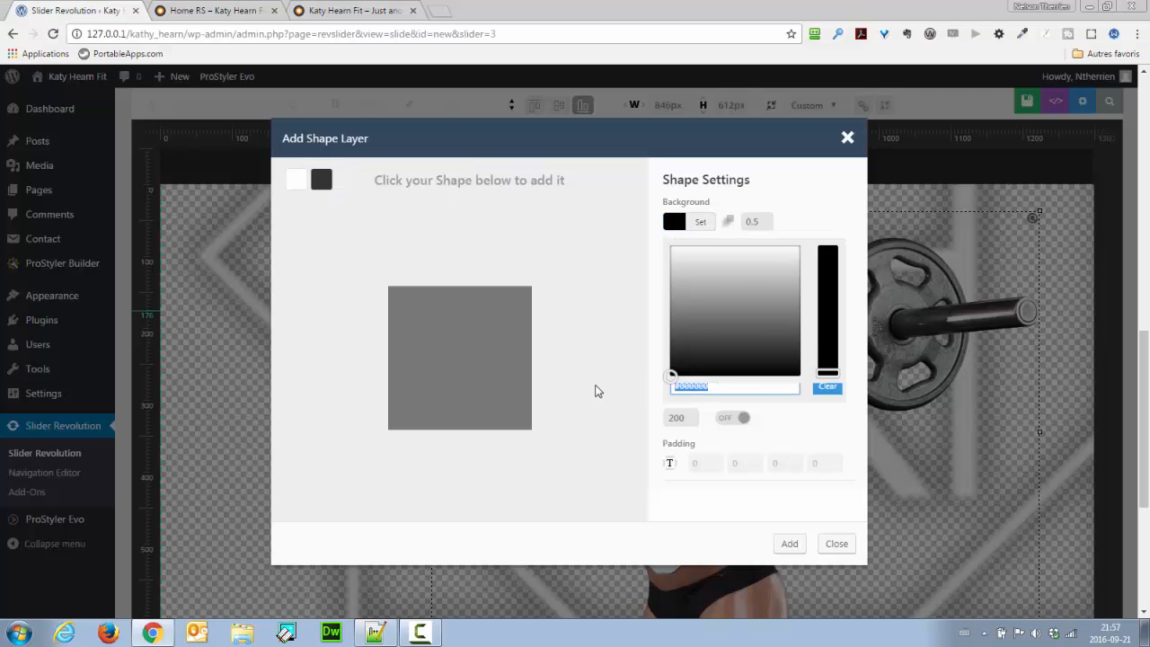
pyautogui.write('#b6dbd3')
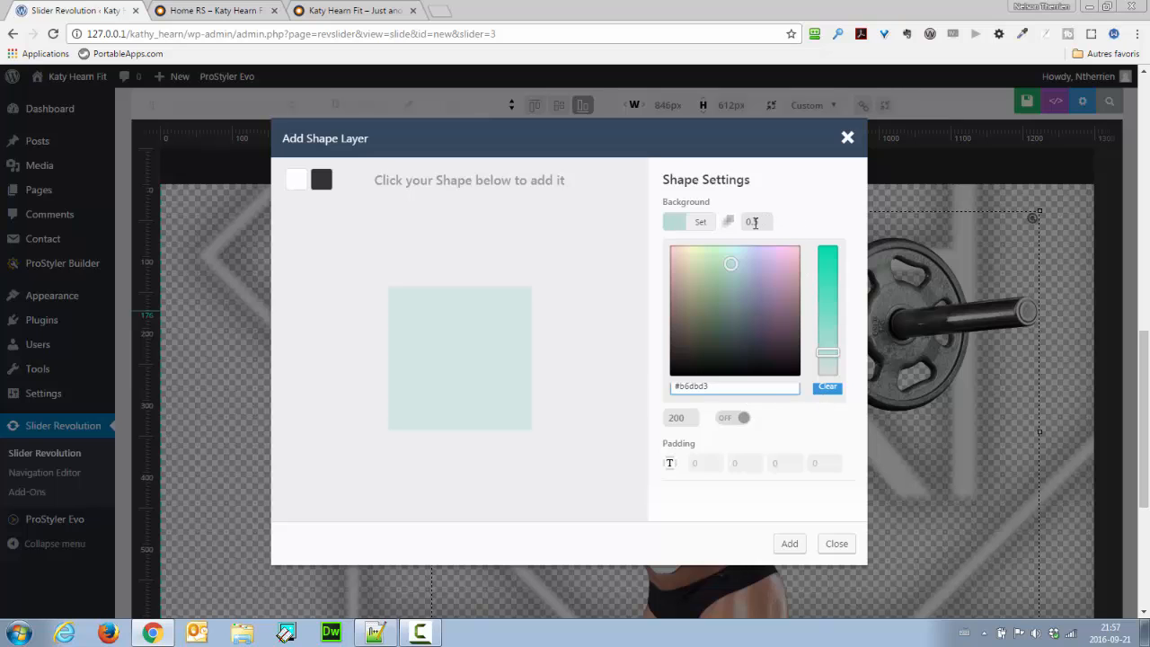
pyautogui.click(755, 223)
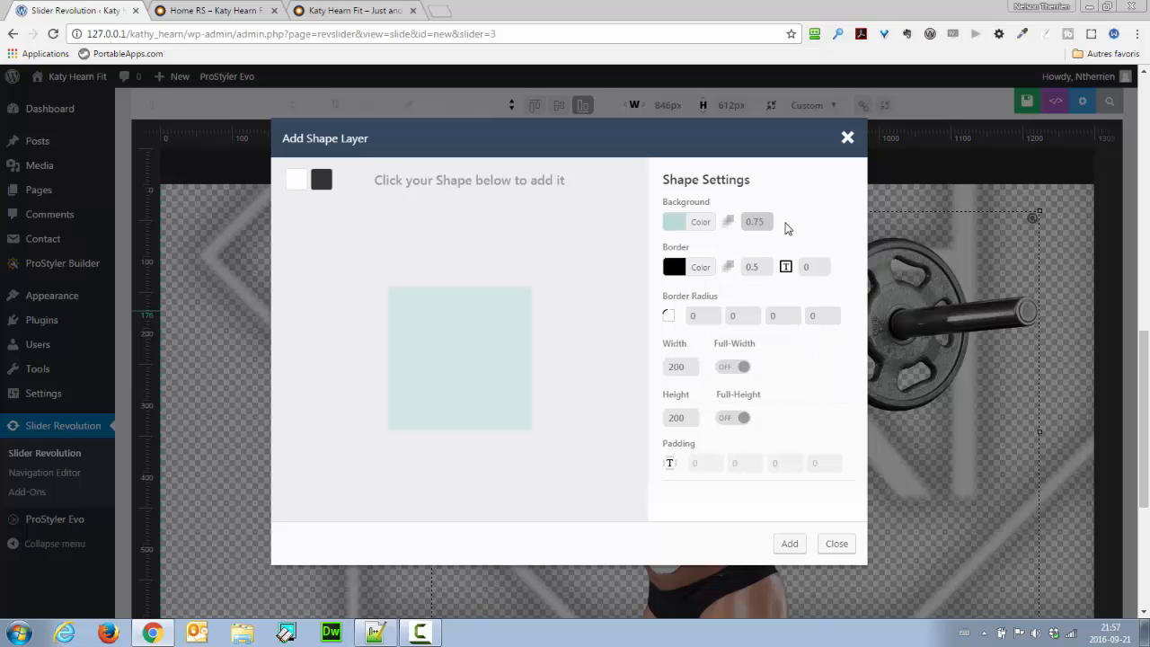
pyautogui.press('Tab')
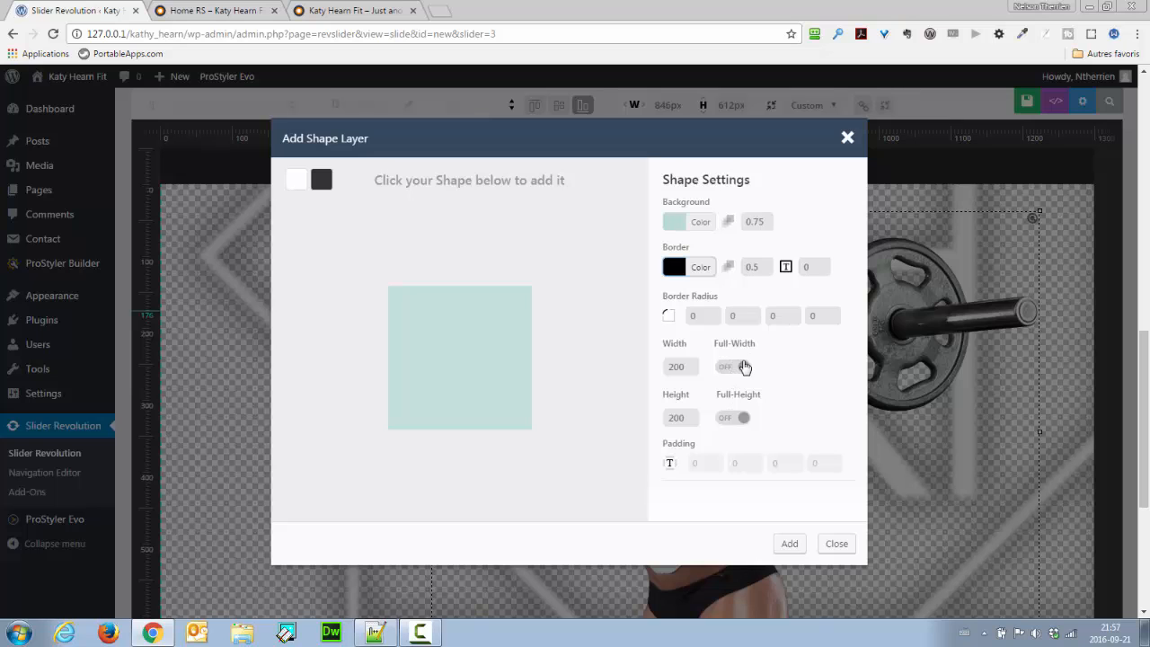
# Step: Make the shape full-height and full-width and add it to the slide
pyautogui.click(730, 419)
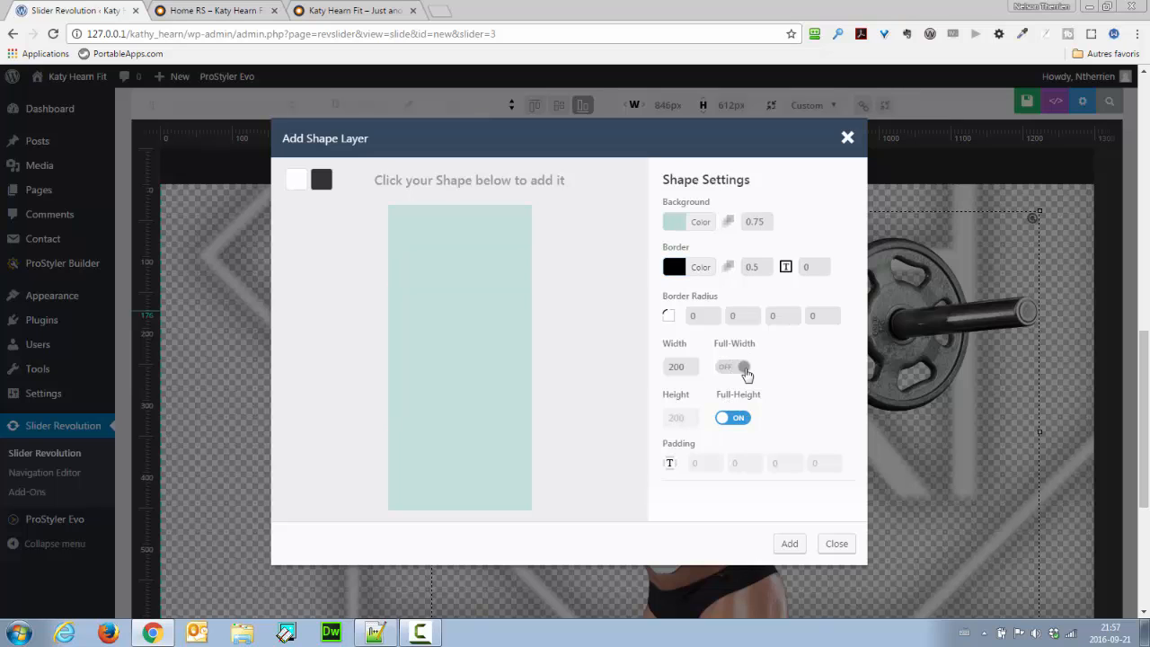
pyautogui.click(742, 367)
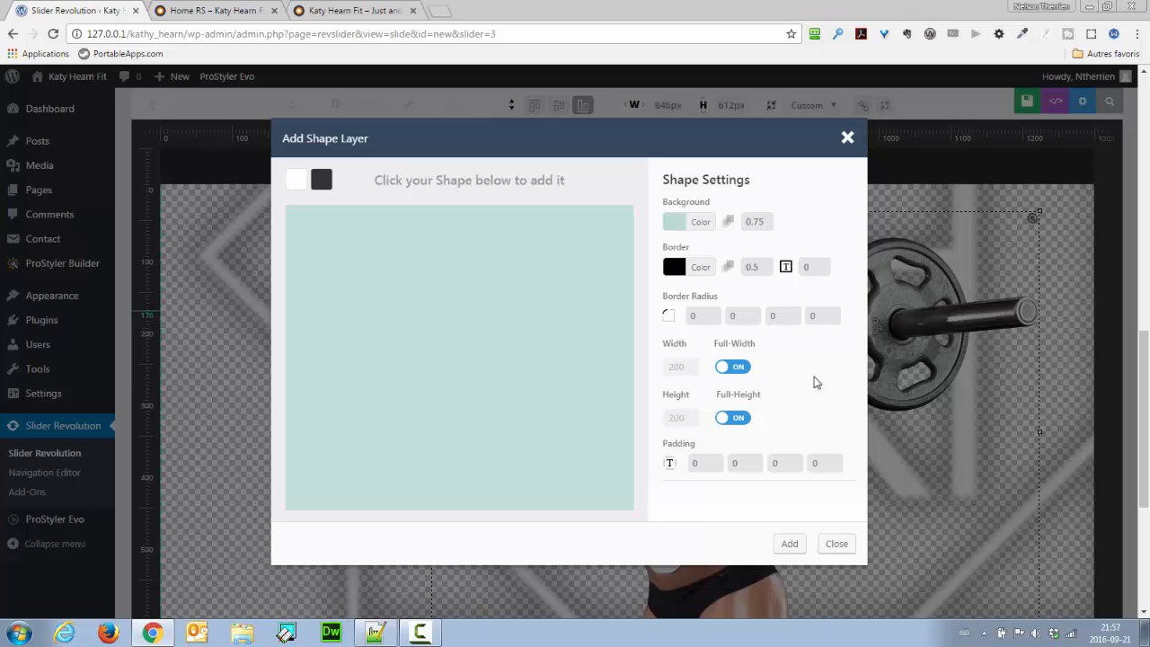
pyautogui.click(789, 544)
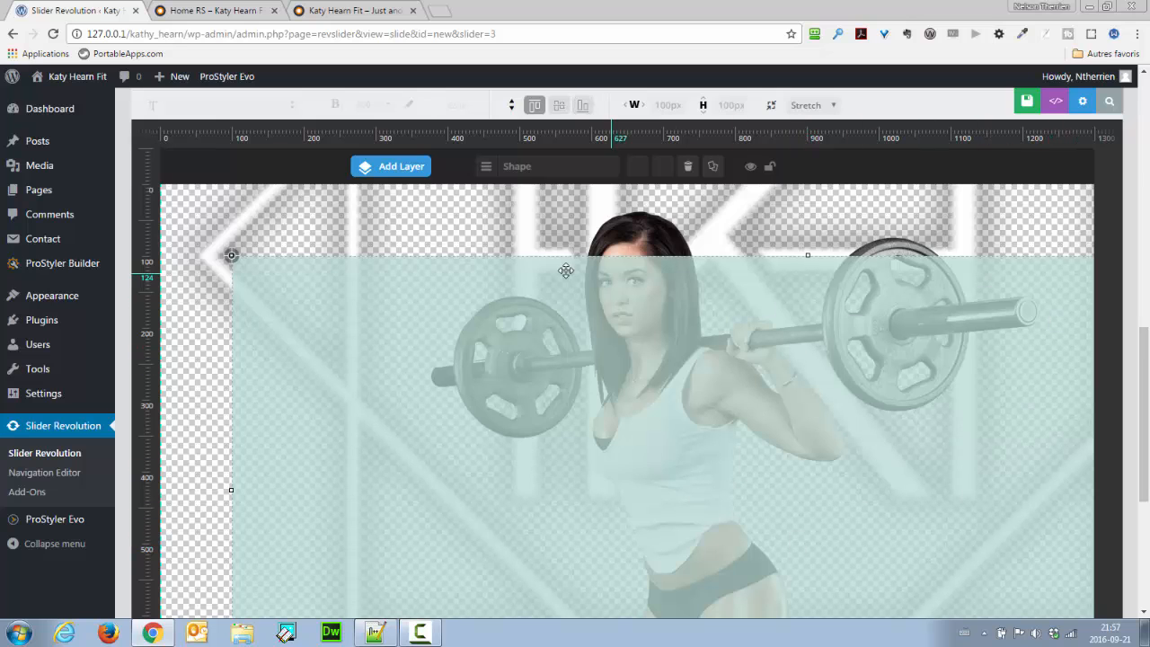
# Step: Set the shape layer's X and Y offsets to 0px so it covers the slide from its upper-left corner
pyautogui.scroll(1, 1146, 328)
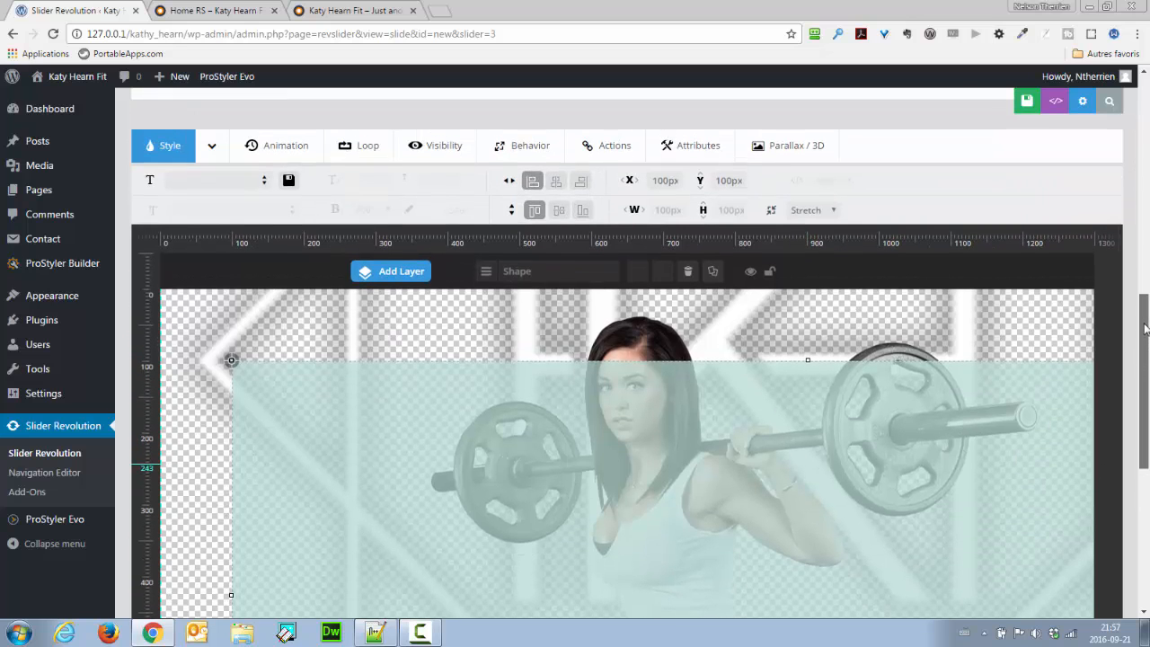
pyautogui.click(630, 186)
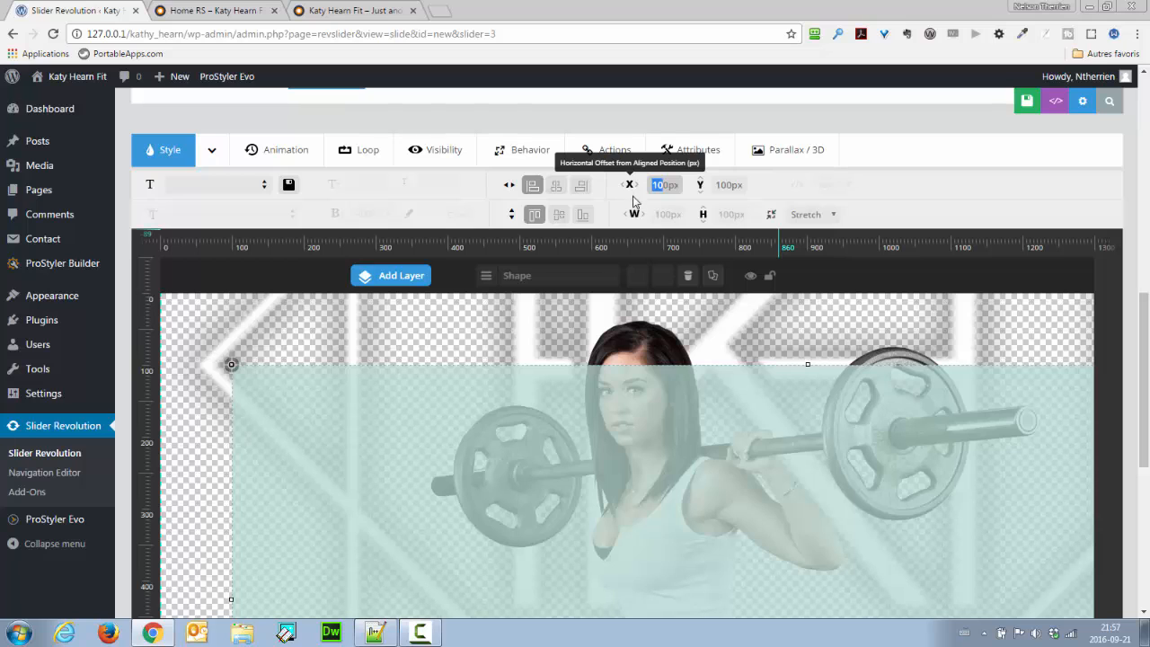
pyautogui.write('0')
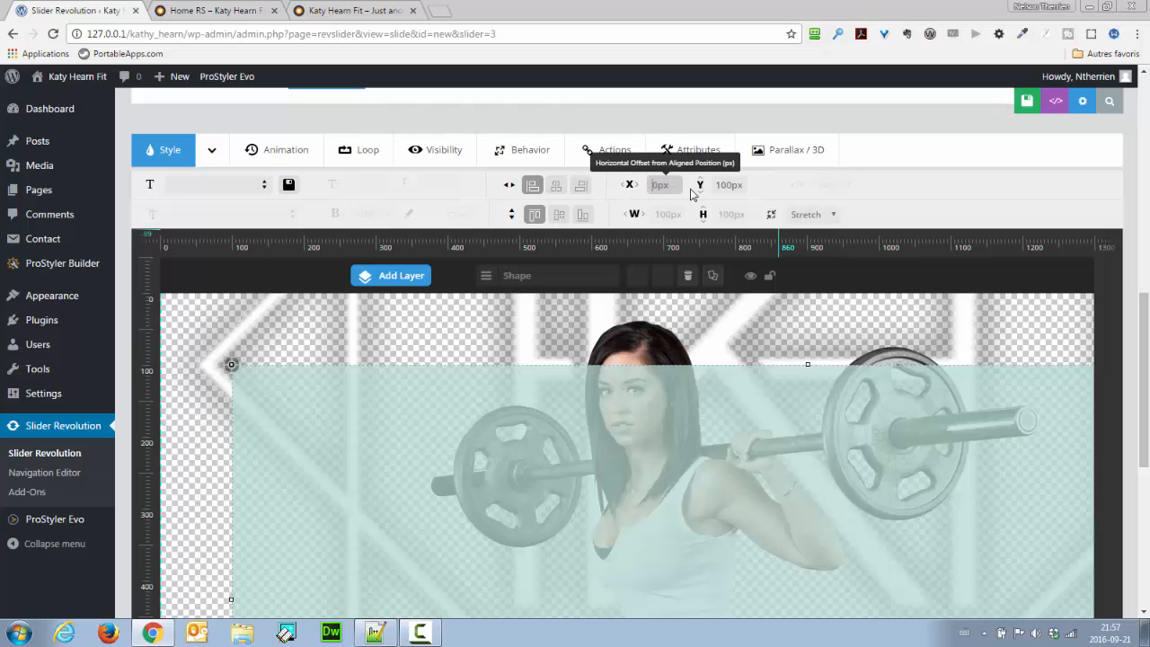
pyautogui.click(702, 185)
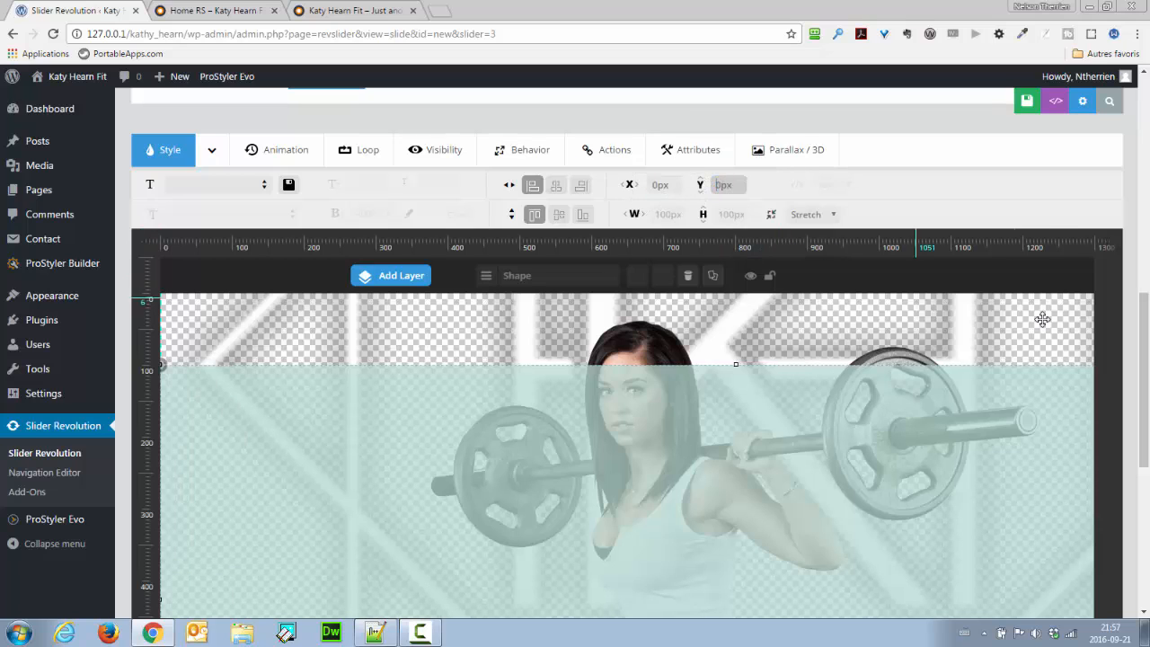
pyautogui.write('0')
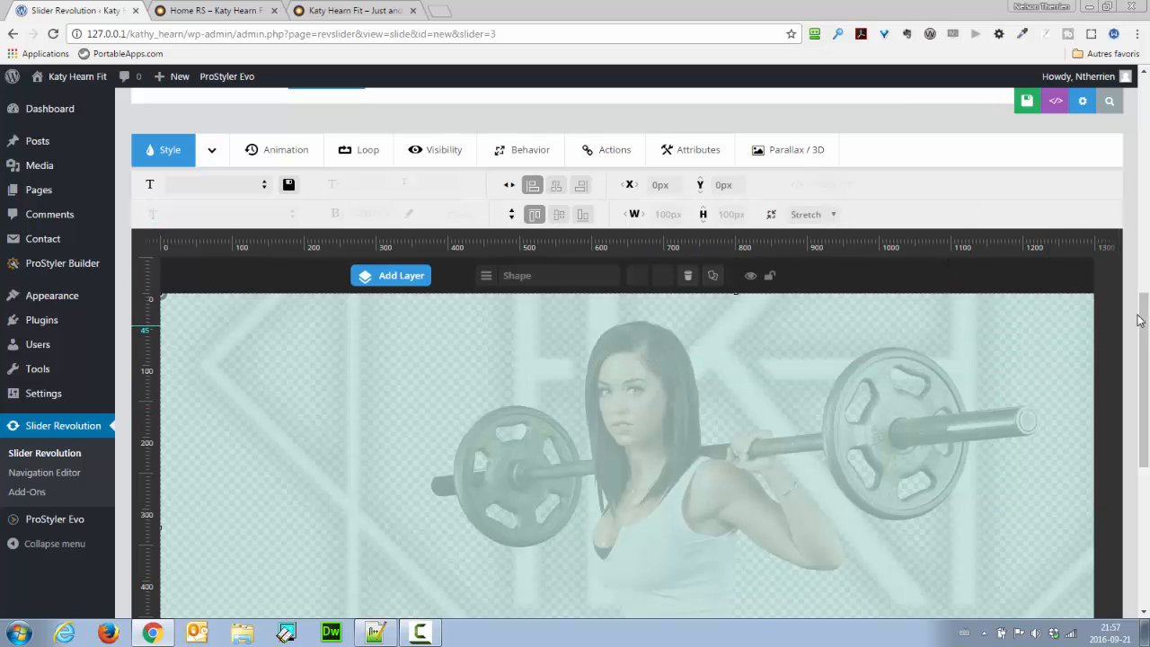
# Step: Reorder the layers so the color shape sits behind the hero image layer
pyautogui.moveTo(1144, 324); pyautogui.dragTo(1149, 353)
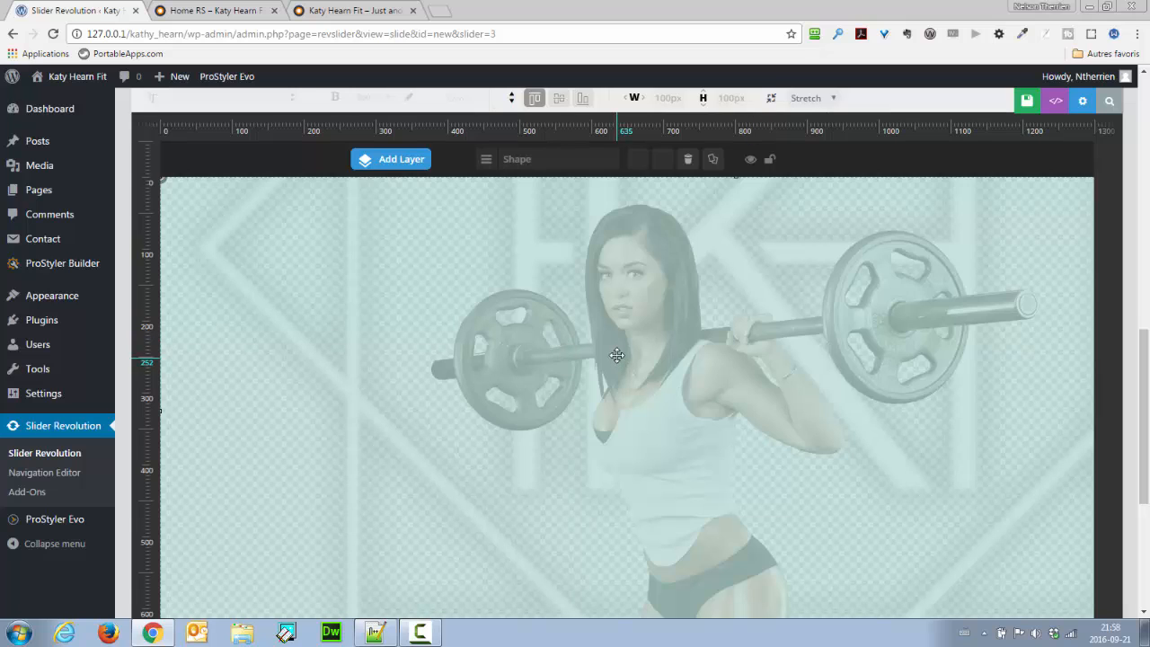
pyautogui.moveTo(1146, 372); pyautogui.dragTo(1148, 342)
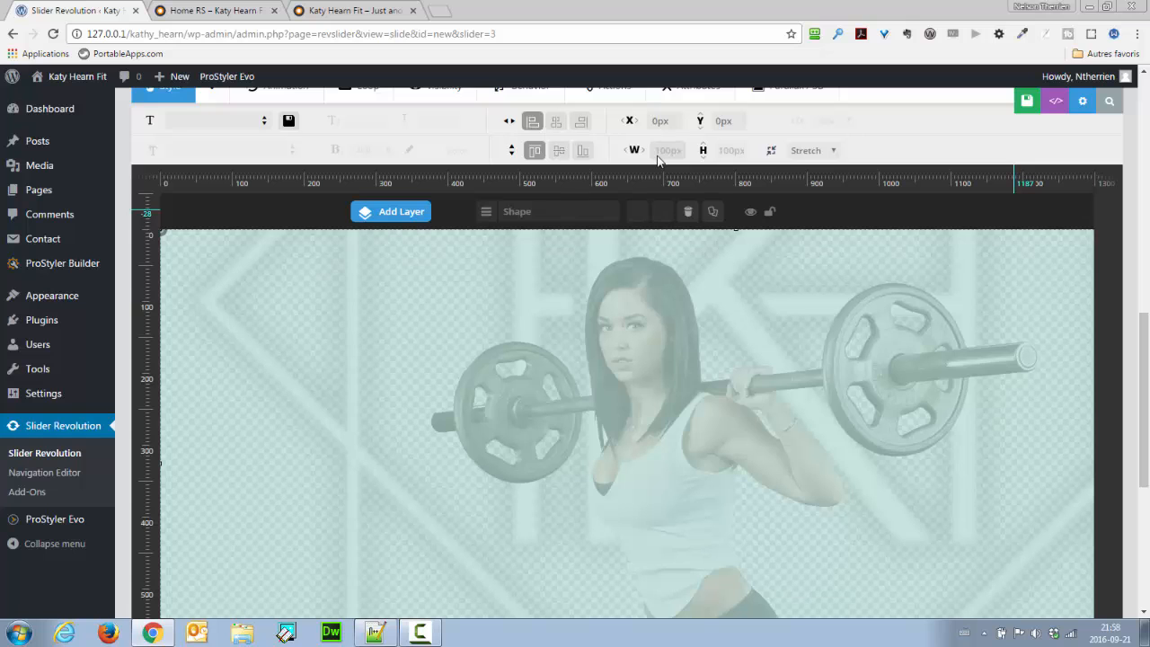
pyautogui.moveTo(1145, 358); pyautogui.dragTo(1147, 423)
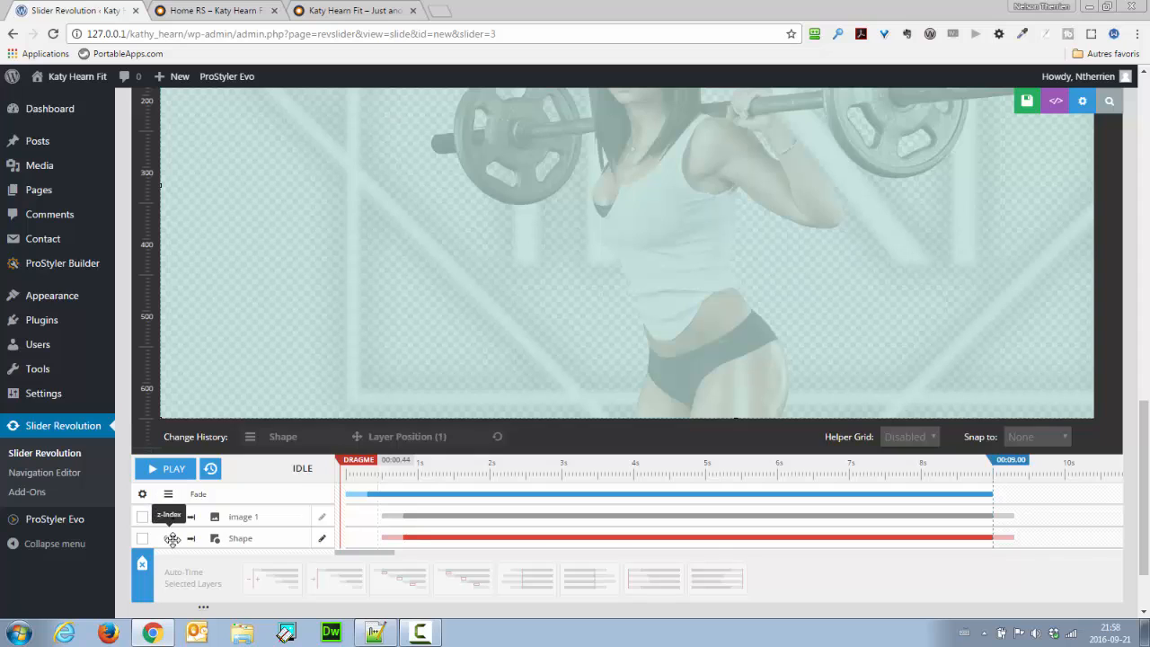
pyautogui.moveTo(177, 538); pyautogui.dragTo(193, 512)
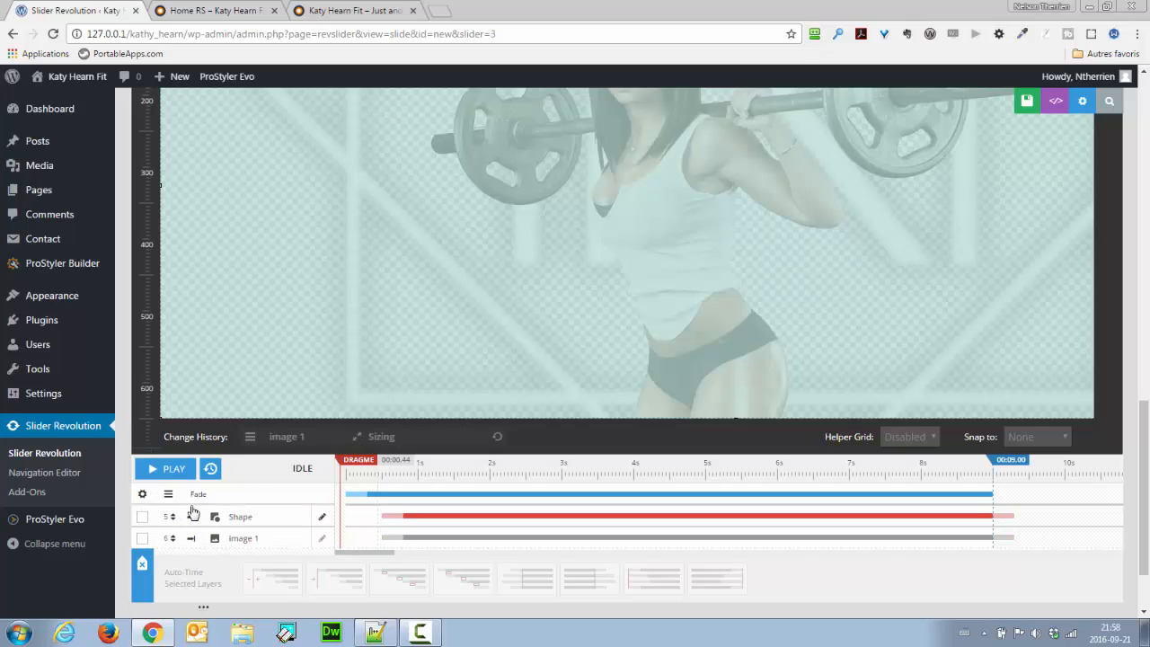
# Step: Rename the hero image layer as Katy
pyautogui.click(230, 539)
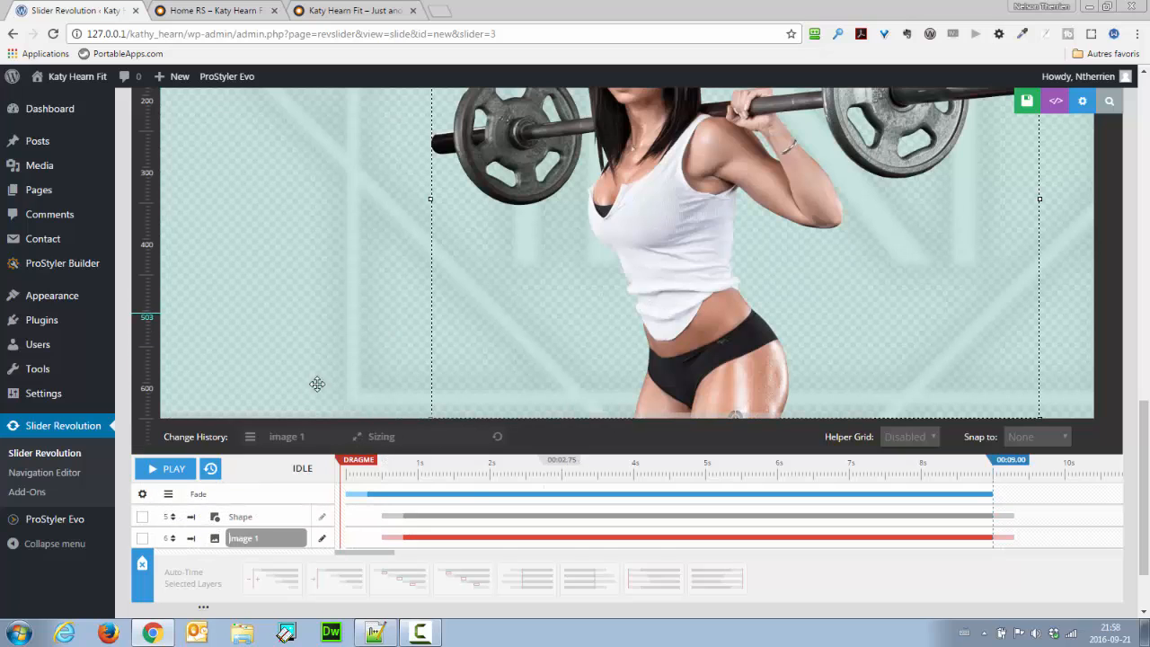
pyautogui.click(259, 516)
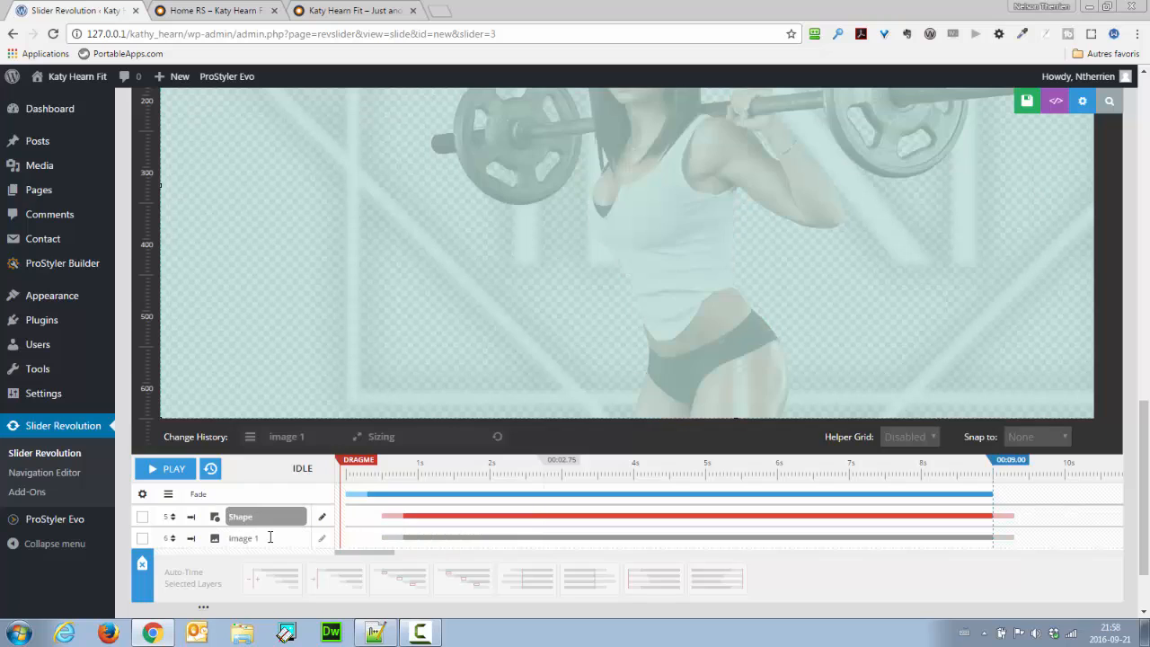
pyautogui.click(269, 537)
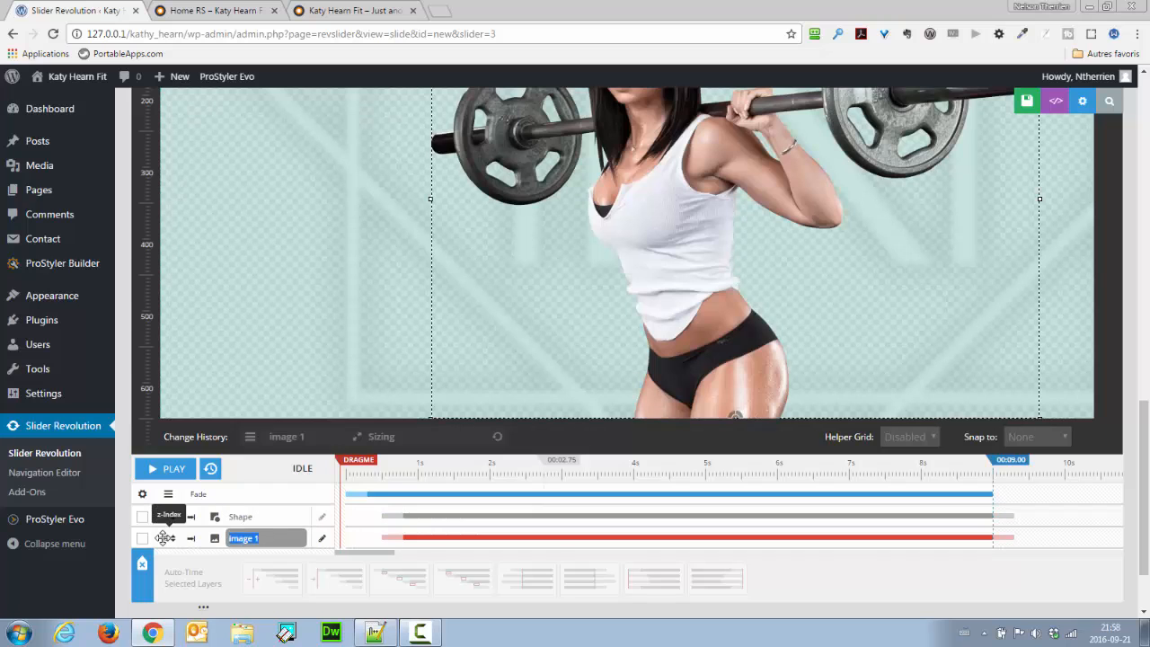
pyautogui.write('Katy')
pyautogui.click(277, 516)
pyautogui.click(279, 538)
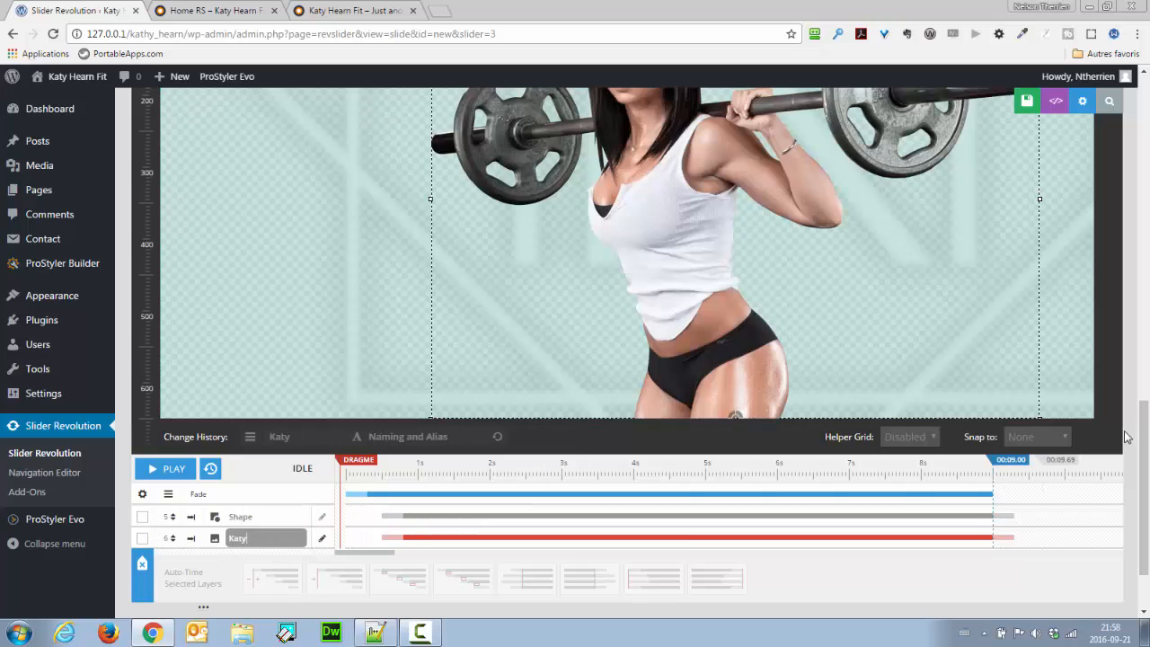
# Step: Add an image layer with the white Katy Hearn Fit logo from the media library
pyautogui.scroll(1, 1144, 386)
pyautogui.moveTo(1144, 386); pyautogui.dragTo(1144, 348)
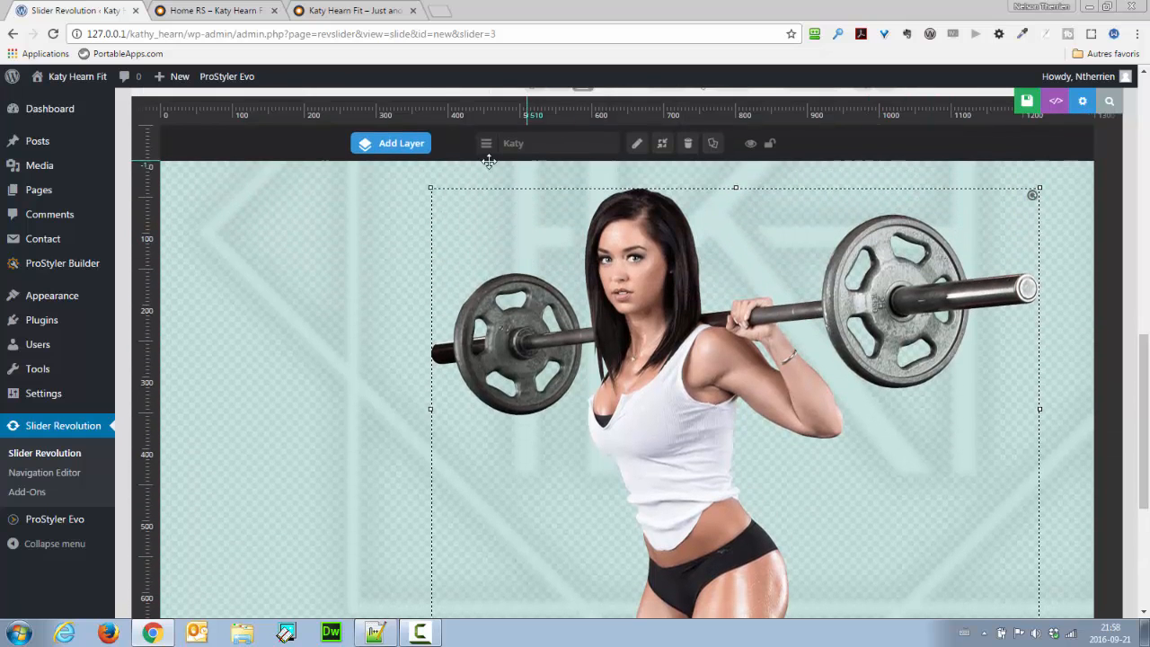
pyautogui.moveTo(395, 144)
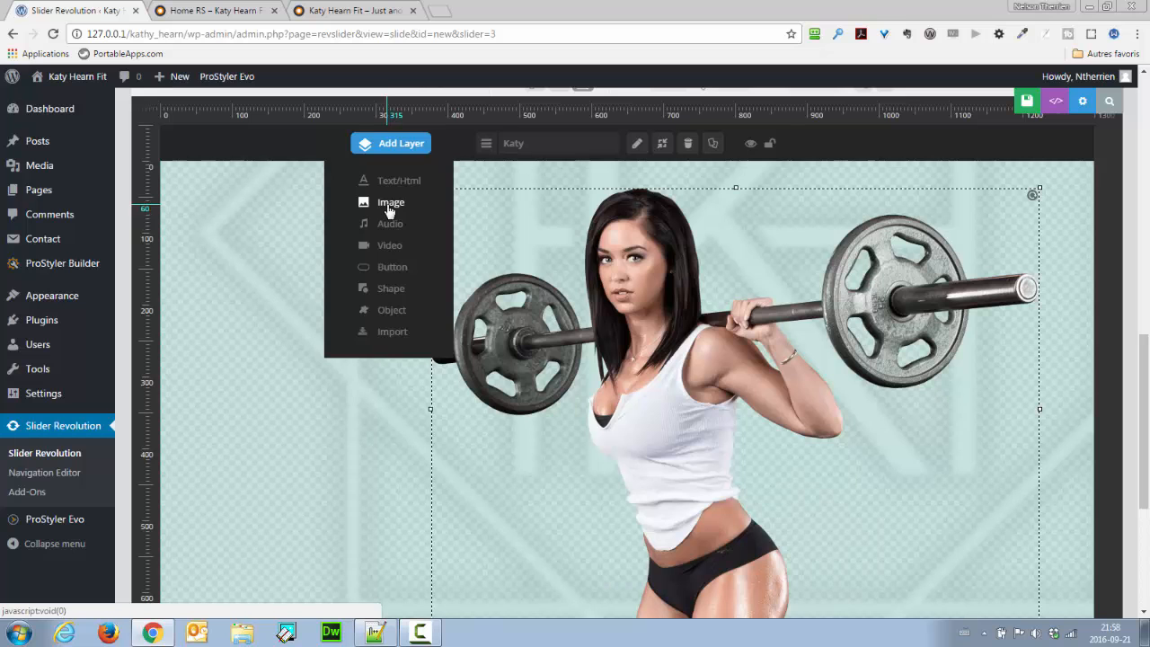
pyautogui.click(389, 203)
pyautogui.click(641, 272)
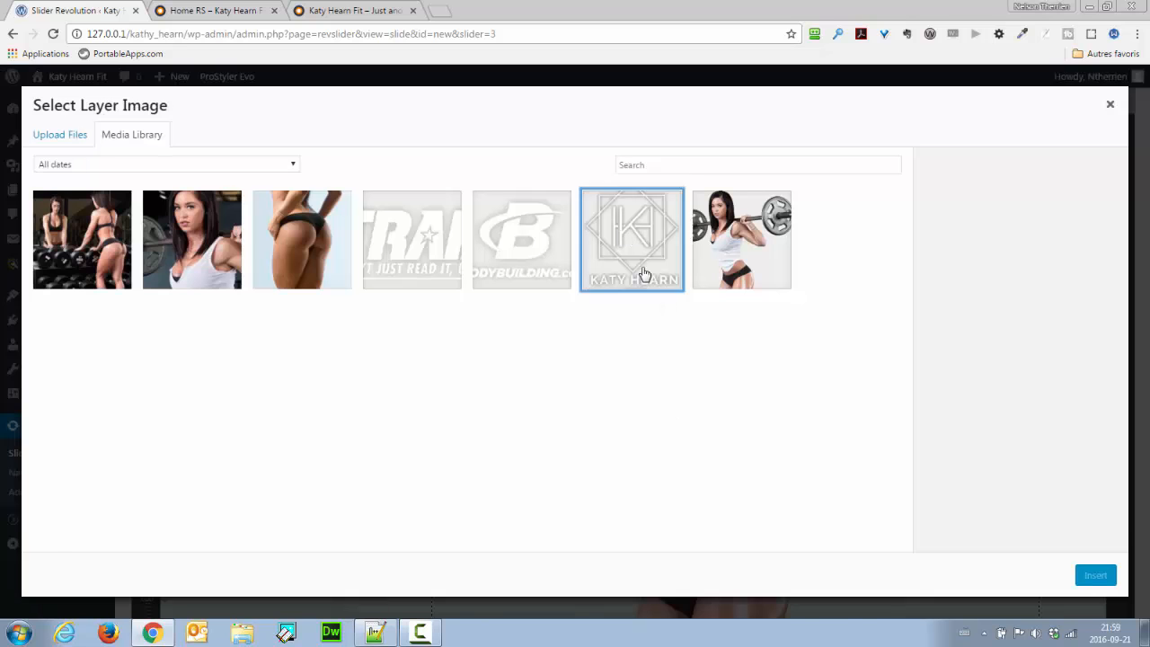
pyautogui.click(1096, 575)
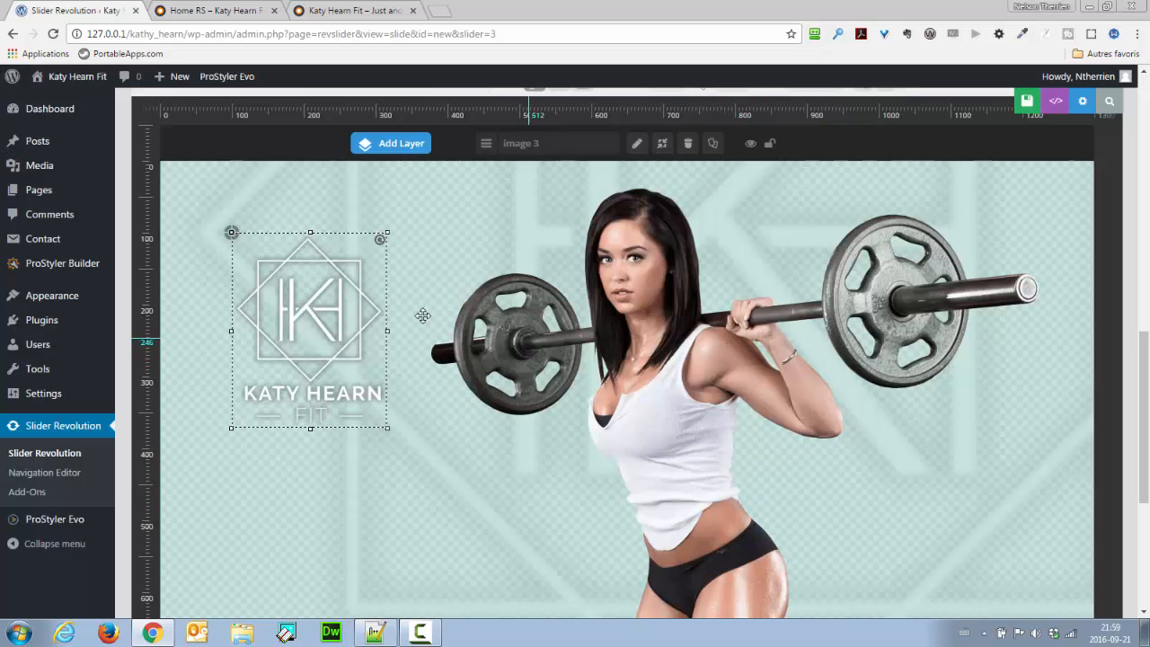
# Step: Align the logo layer to the horizontal and vertical center of the slide
pyautogui.scroll(3, 802, 215)
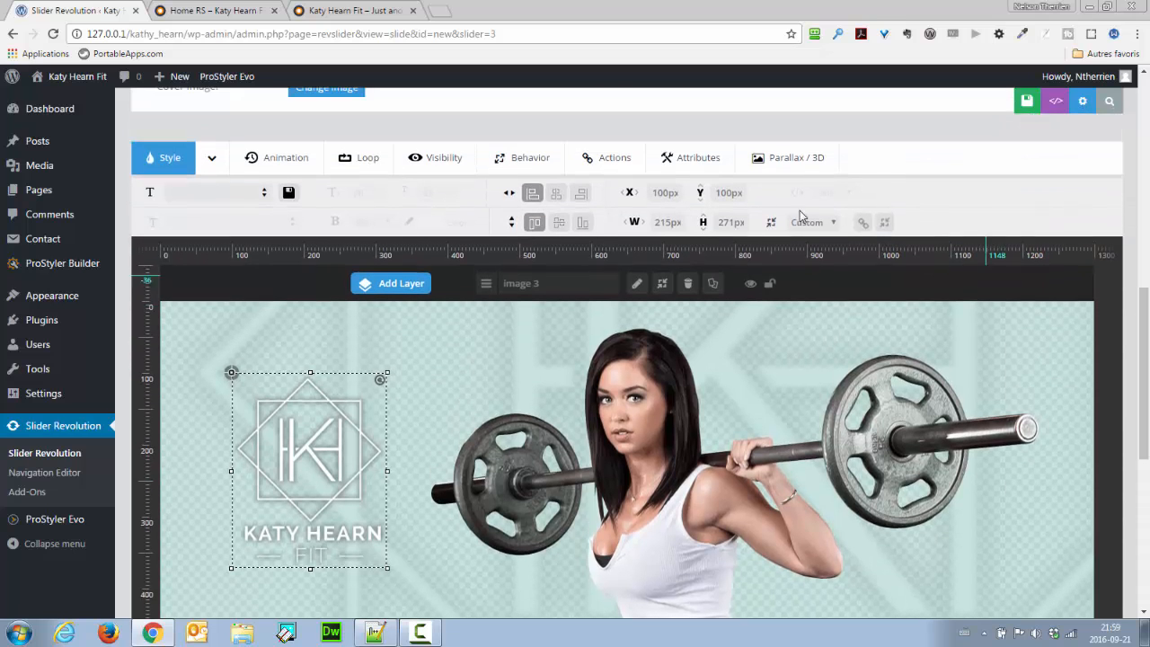
pyautogui.click(556, 192)
pyautogui.click(559, 222)
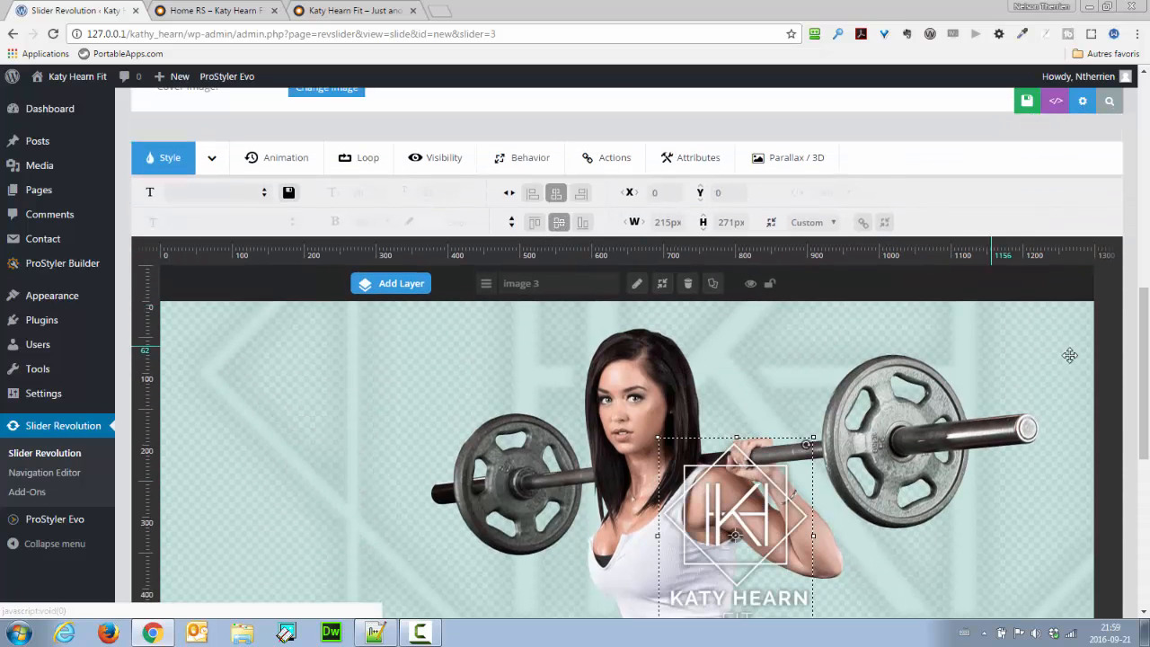
# Step: Rename the logo image layer as logo
pyautogui.moveTo(1146, 348); pyautogui.dragTo(1148, 472)
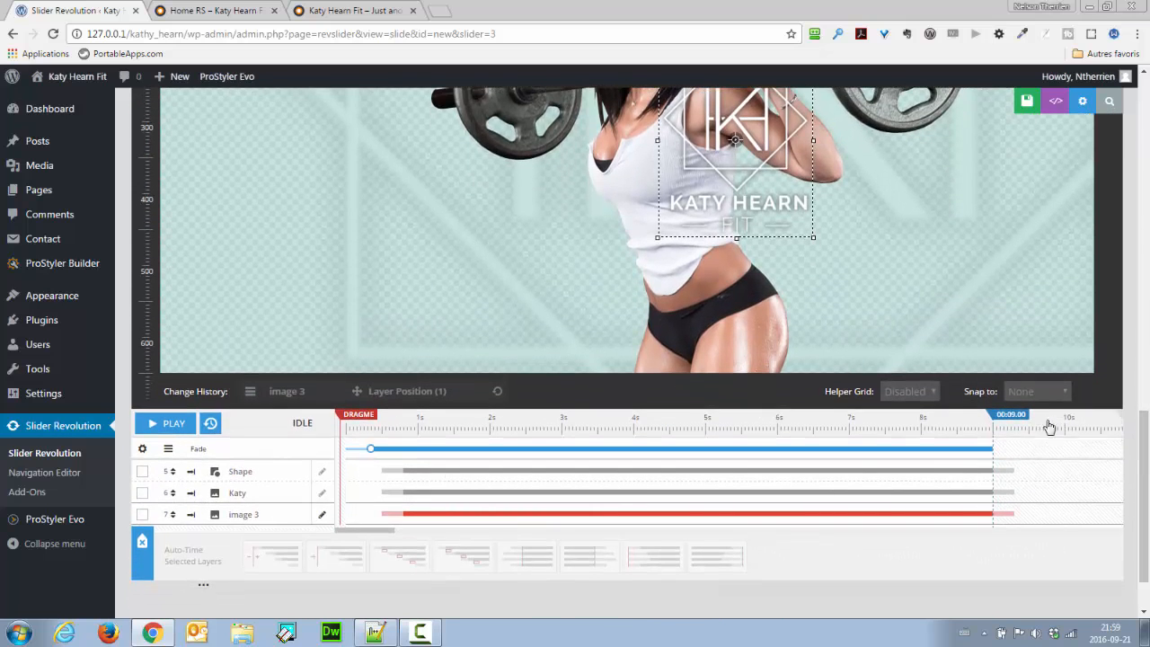
pyautogui.moveTo(263, 516); pyautogui.dragTo(245, 517)
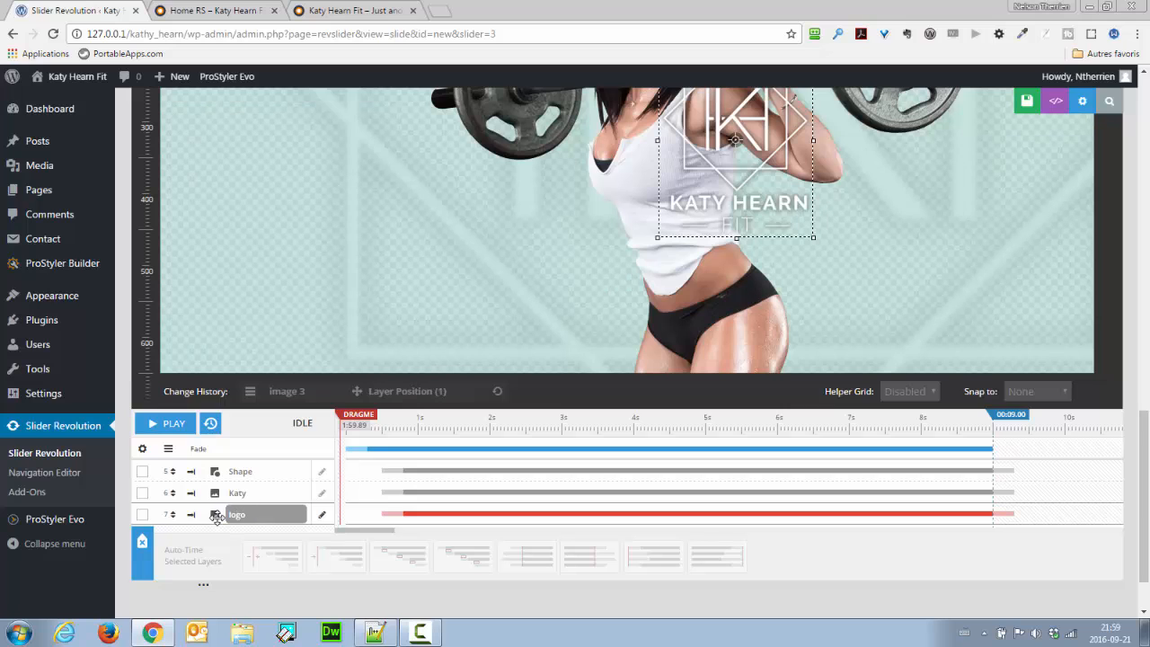
# Step: Set the Katy layer's start animation template to SlideMaskFromBottom
pyautogui.click(237, 493)
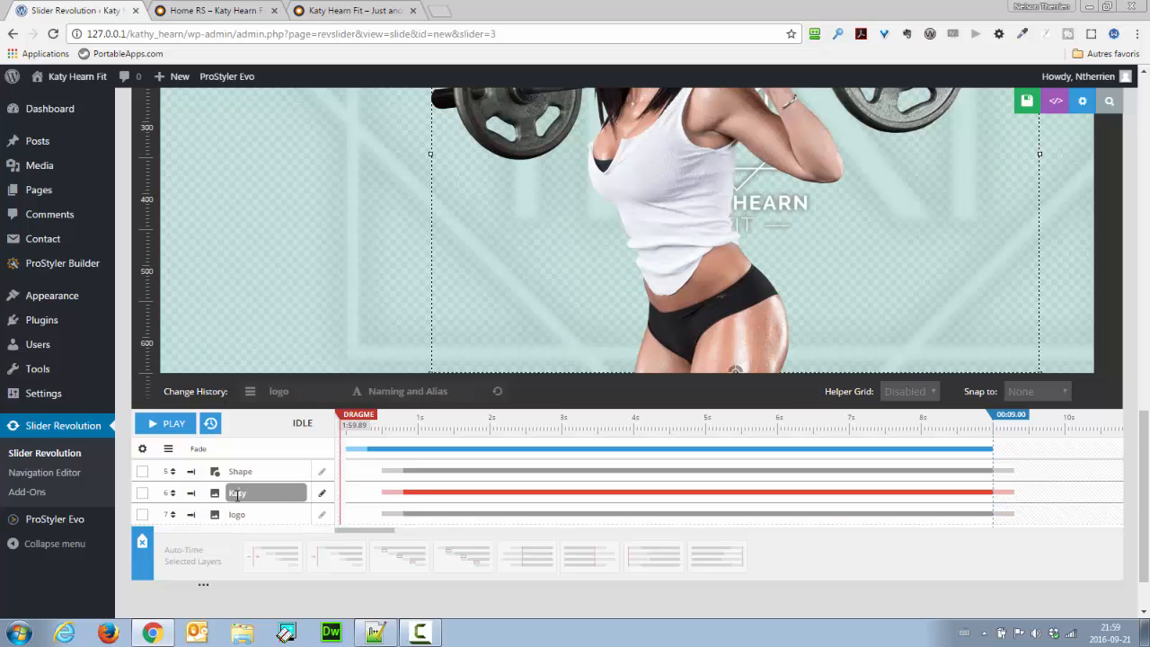
pyautogui.click(324, 494)
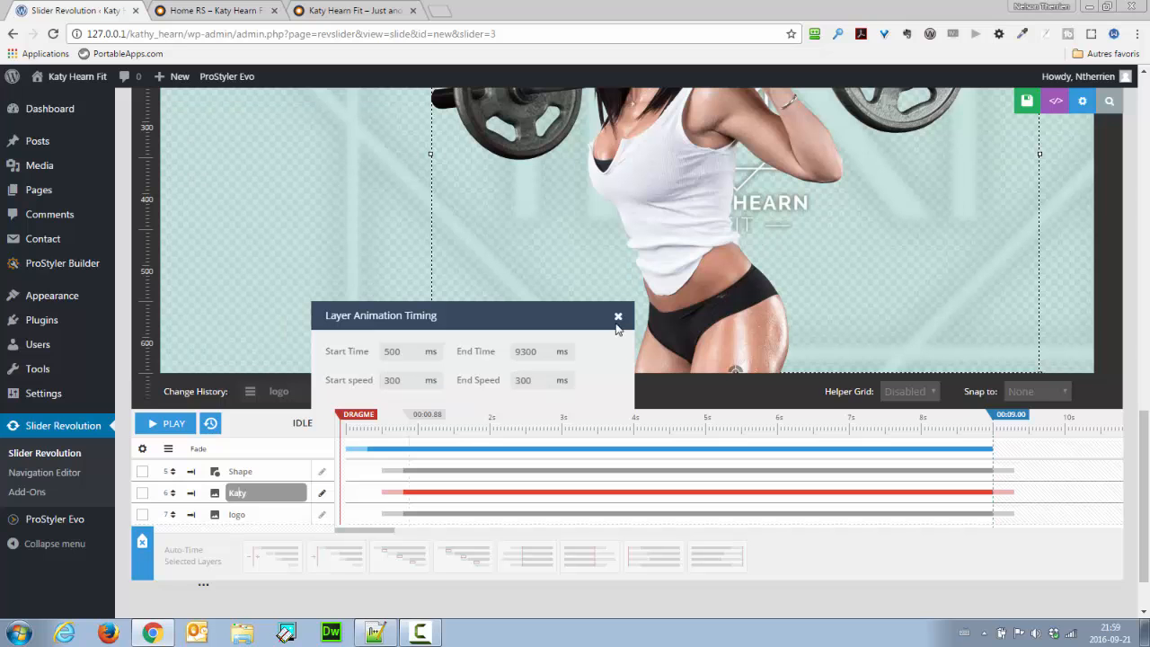
pyautogui.moveTo(1143, 434); pyautogui.dragTo(1141, 236)
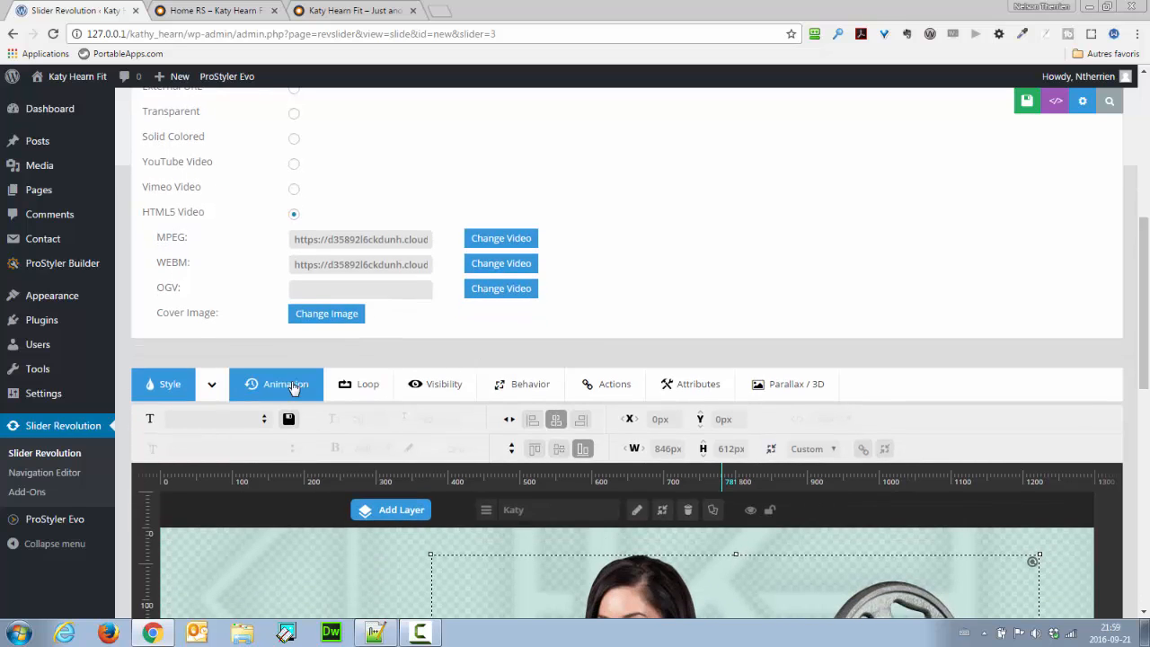
pyautogui.click(294, 386)
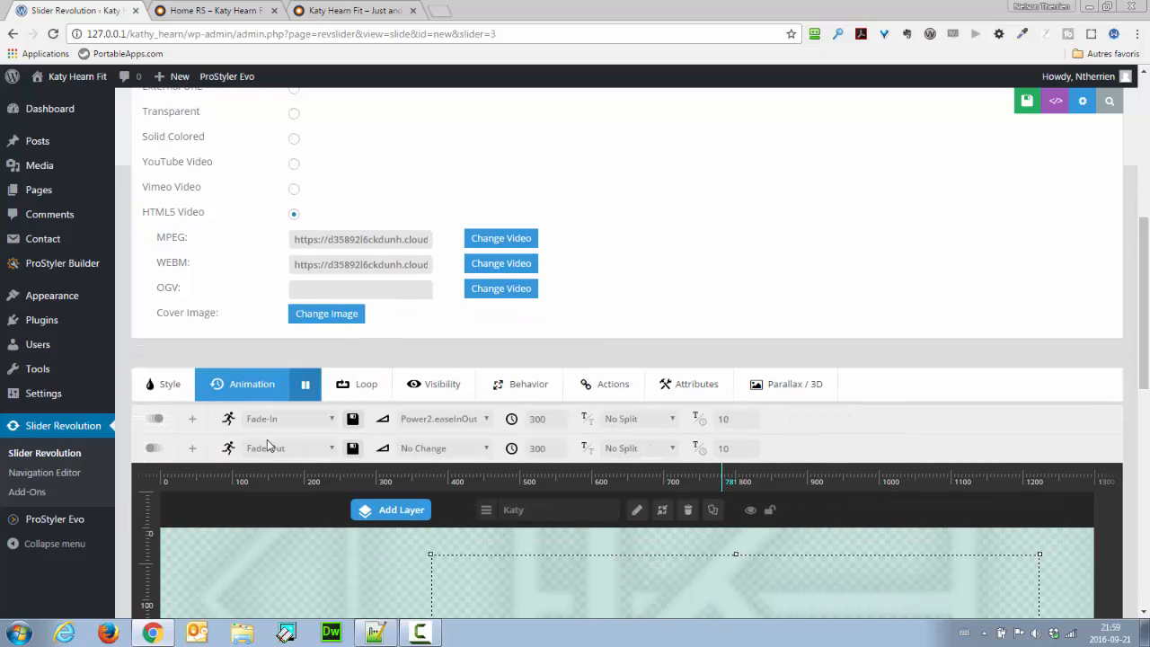
pyautogui.moveTo(1144, 290); pyautogui.dragTo(1146, 370)
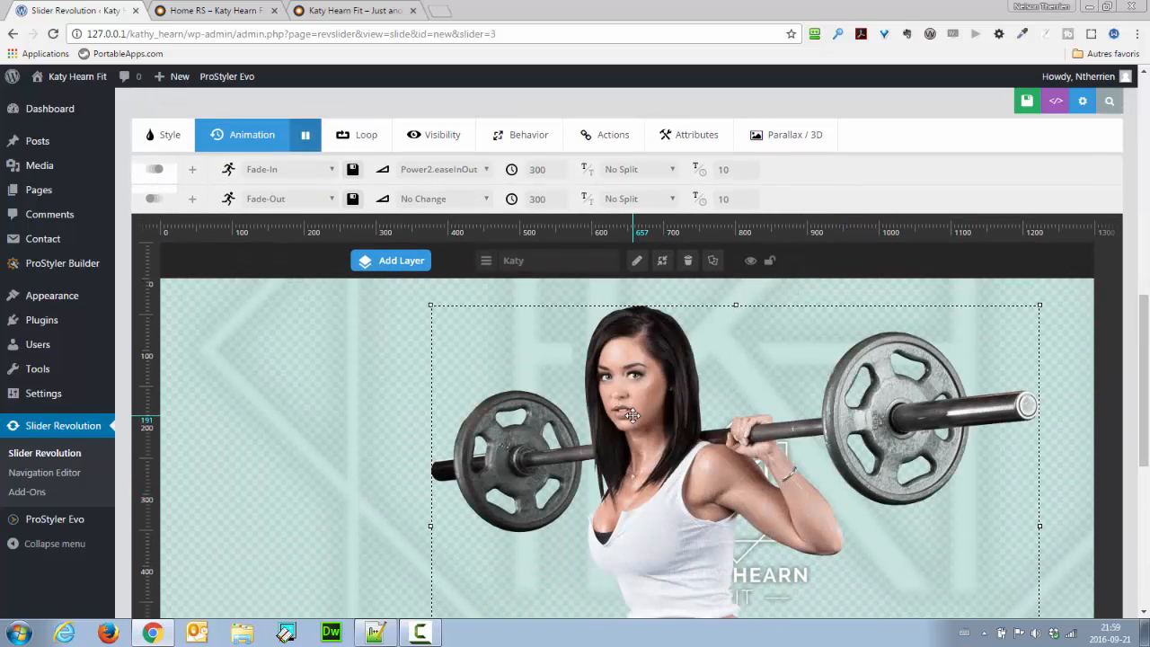
pyautogui.scroll(1, 1082, 300)
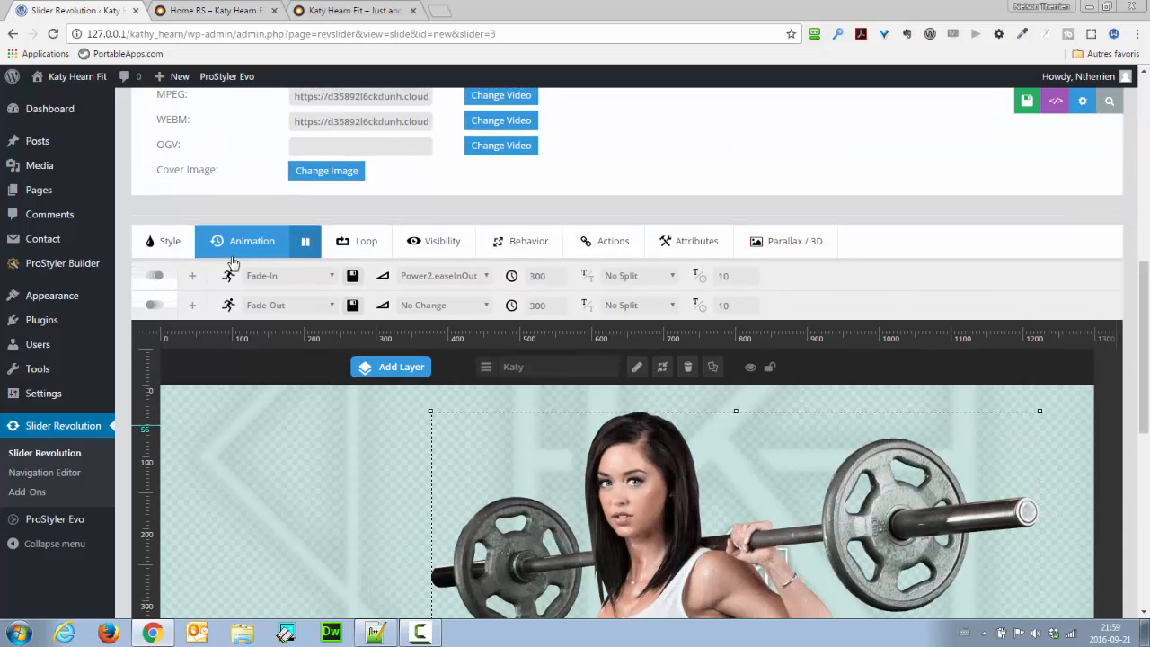
pyautogui.click(328, 276)
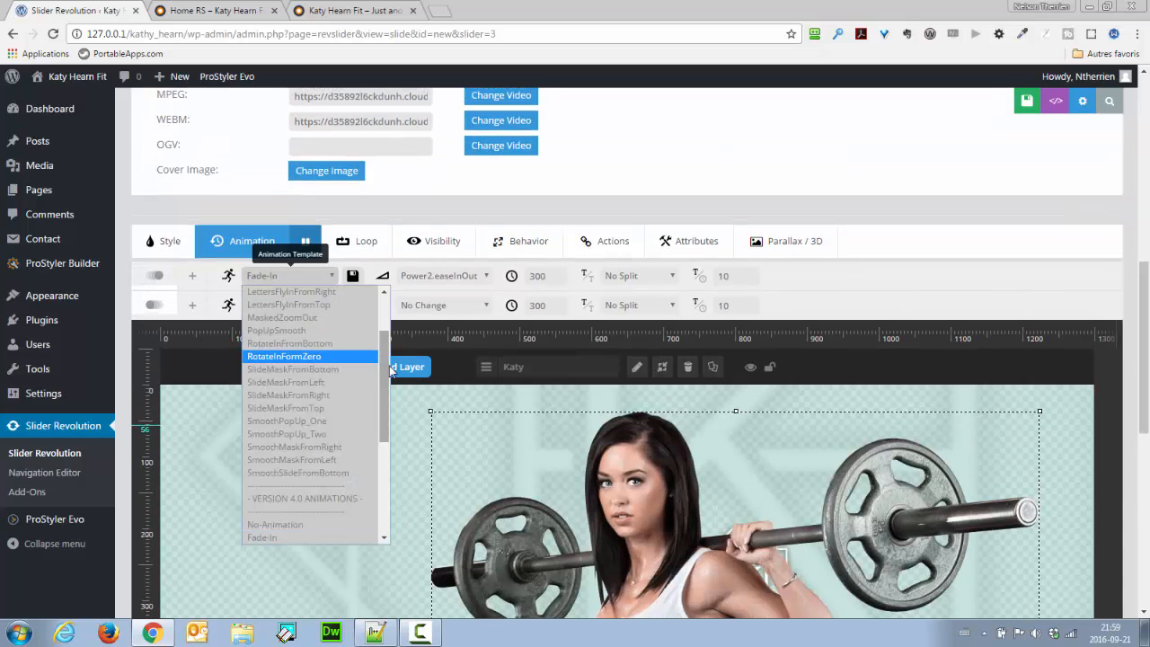
pyautogui.moveTo(387, 364); pyautogui.dragTo(387, 376)
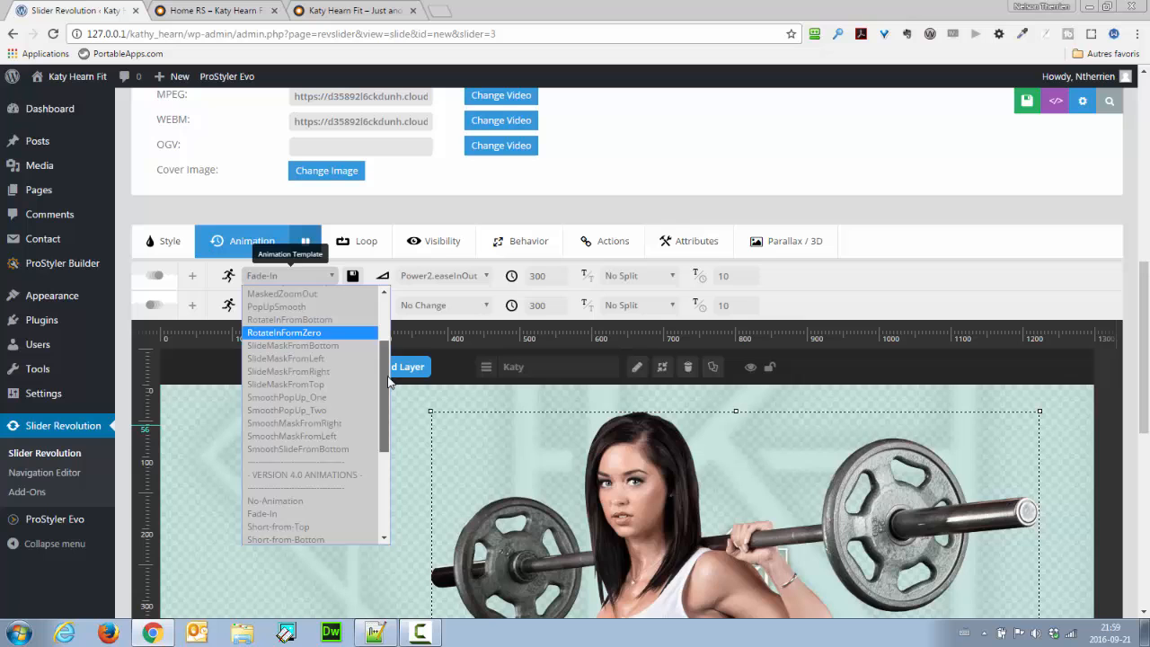
pyautogui.click(337, 345)
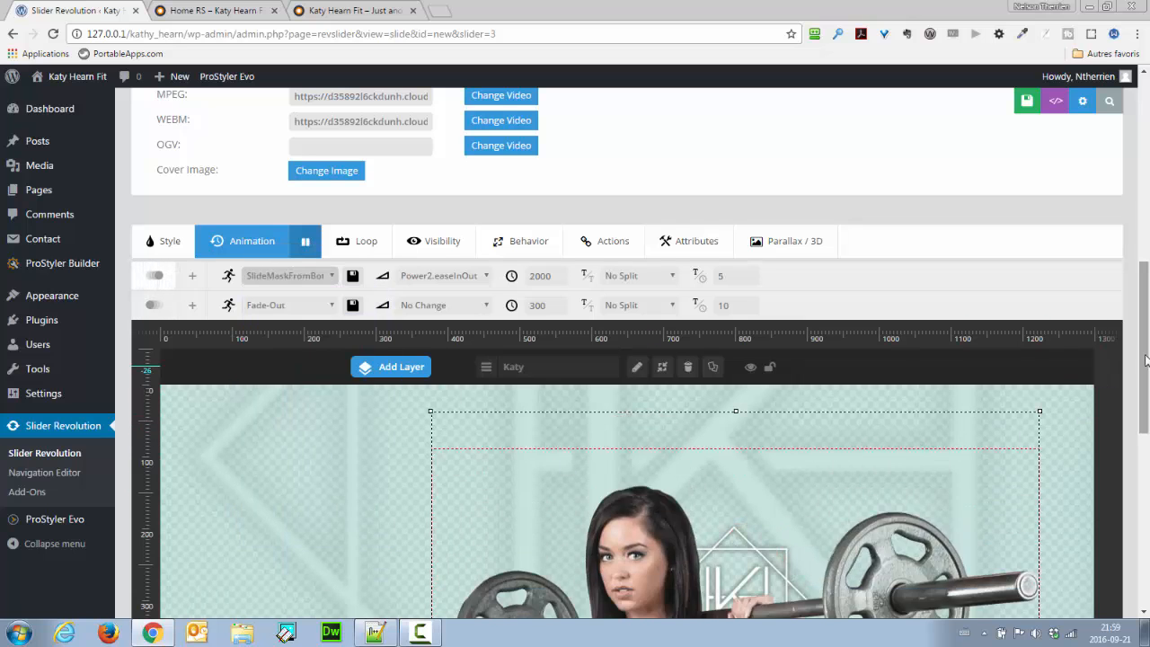
# Step: Set the Katy layer's end animation to No-Out-Animation
pyautogui.moveTo(1146, 359); pyautogui.dragTo(1148, 402)
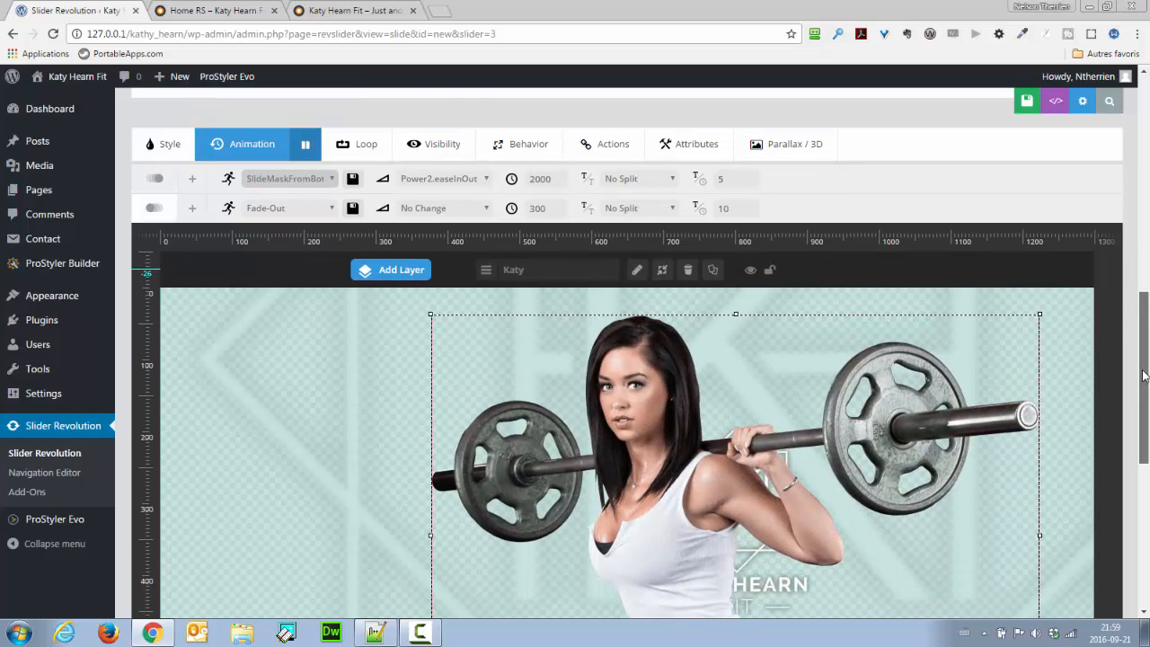
pyautogui.moveTo(1146, 400); pyautogui.dragTo(1146, 346)
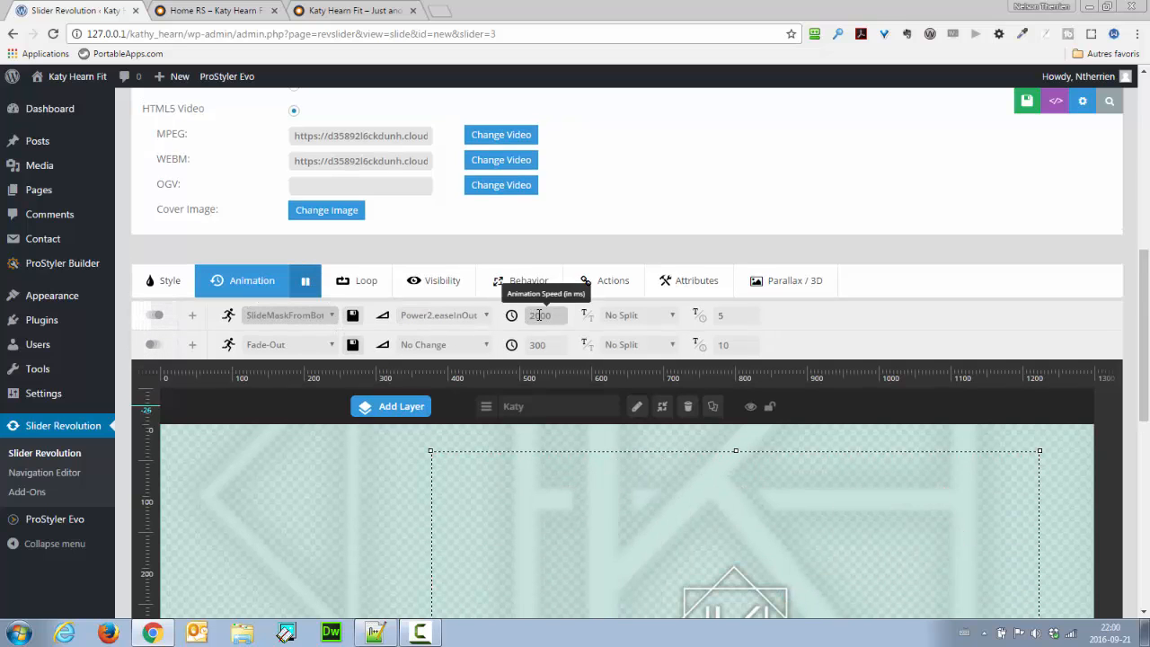
pyautogui.moveTo(539, 315); pyautogui.dragTo(525, 320)
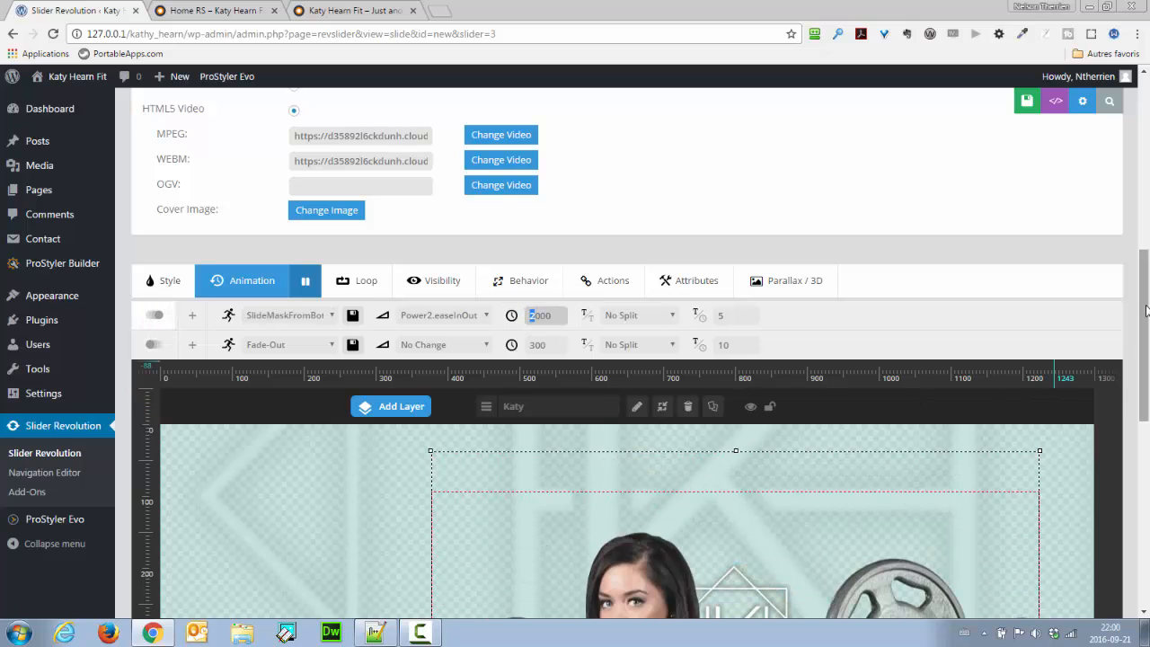
pyautogui.scroll(-3, 1148, 379)
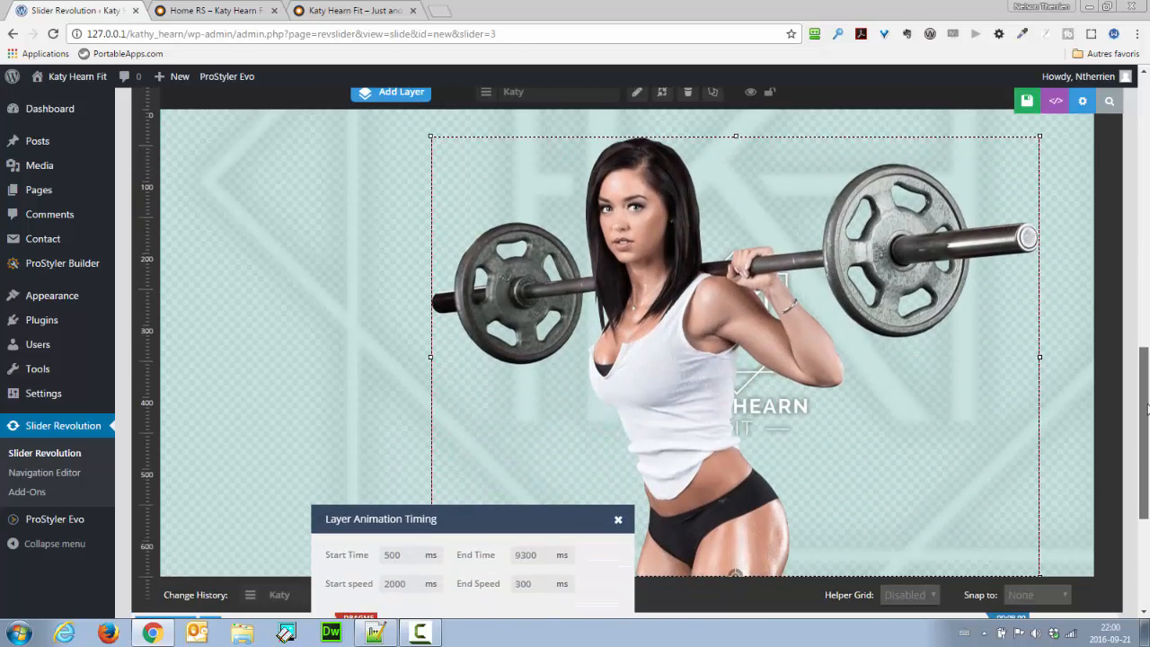
pyautogui.scroll(2, 1145, 350)
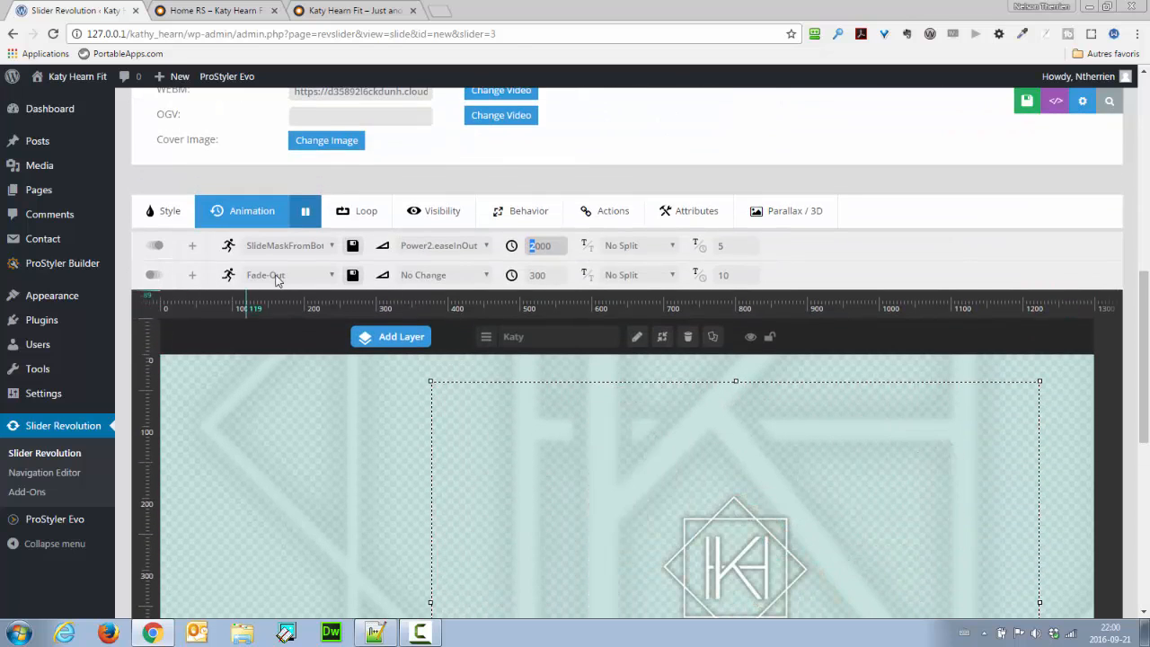
pyautogui.click(331, 275)
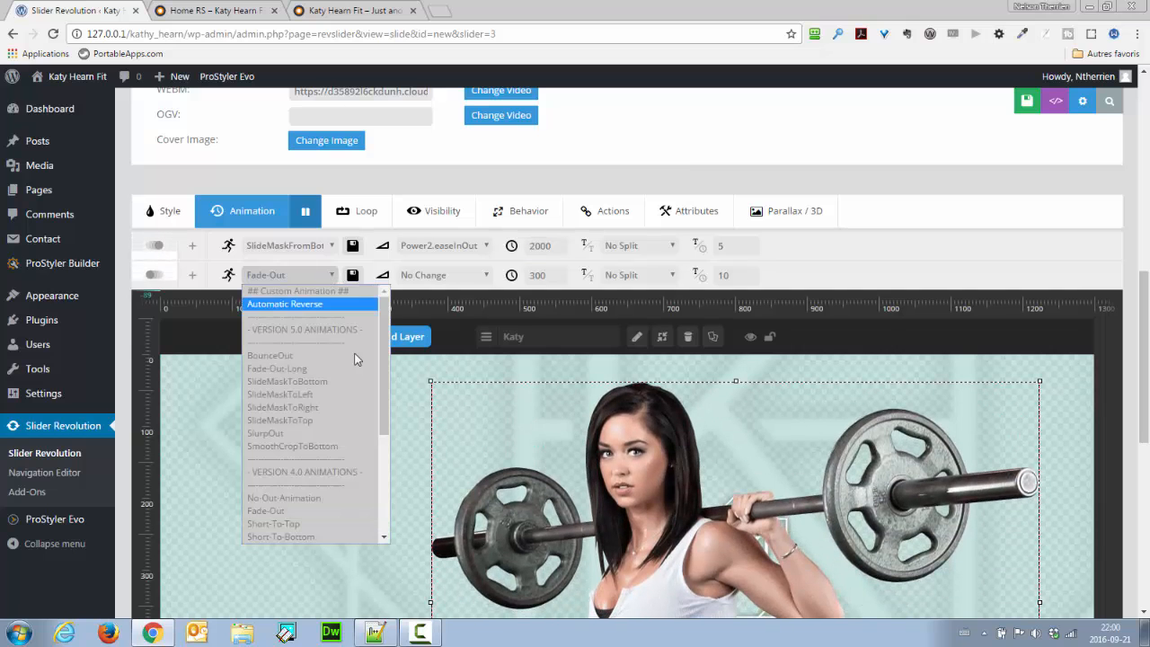
pyautogui.click(314, 500)
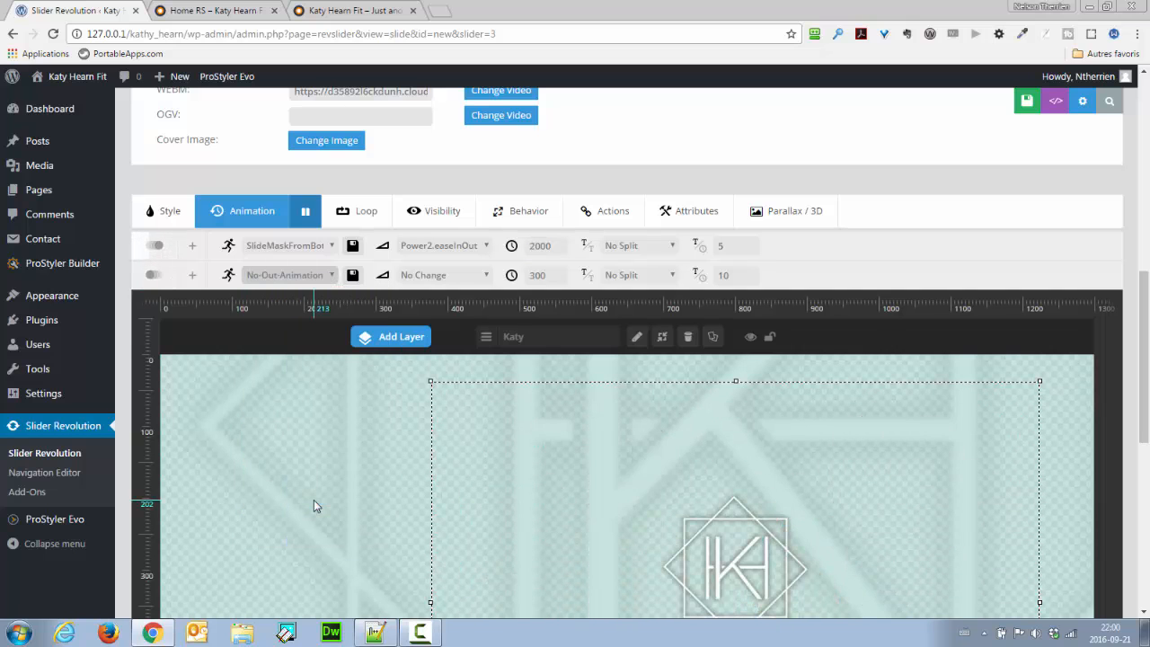
# Step: Set the logo layer's animation start time to 3000 ms in its Layer Animation Timing settings
pyautogui.moveTo(1147, 287); pyautogui.dragTo(985, 488)
pyautogui.click(282, 441)
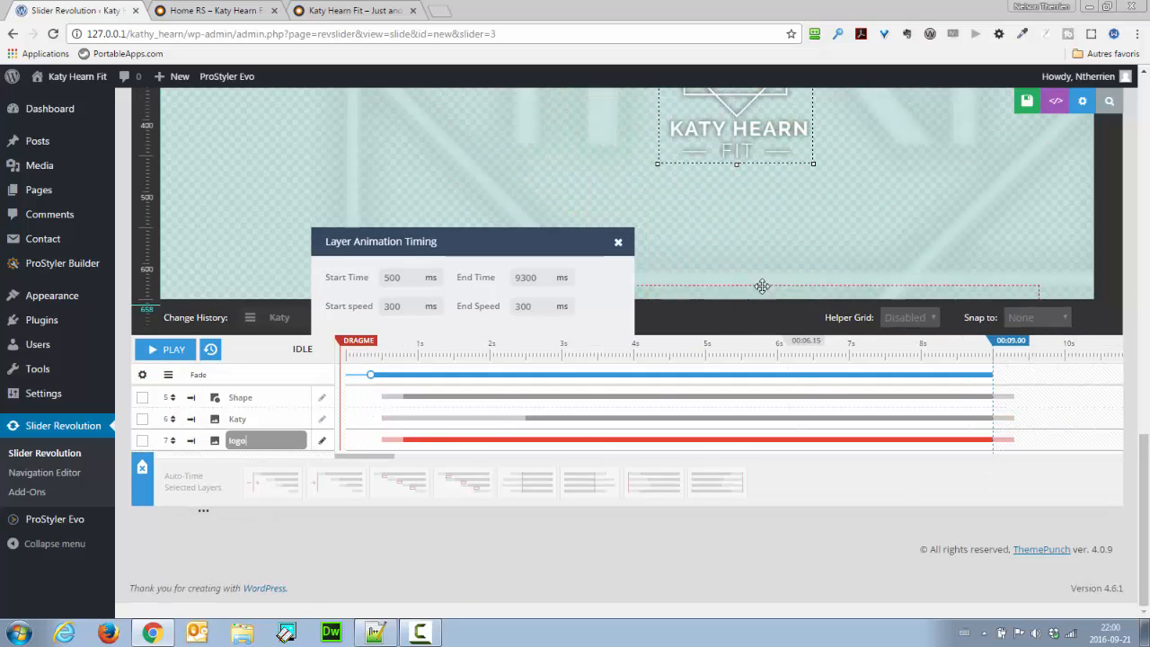
pyautogui.click(616, 243)
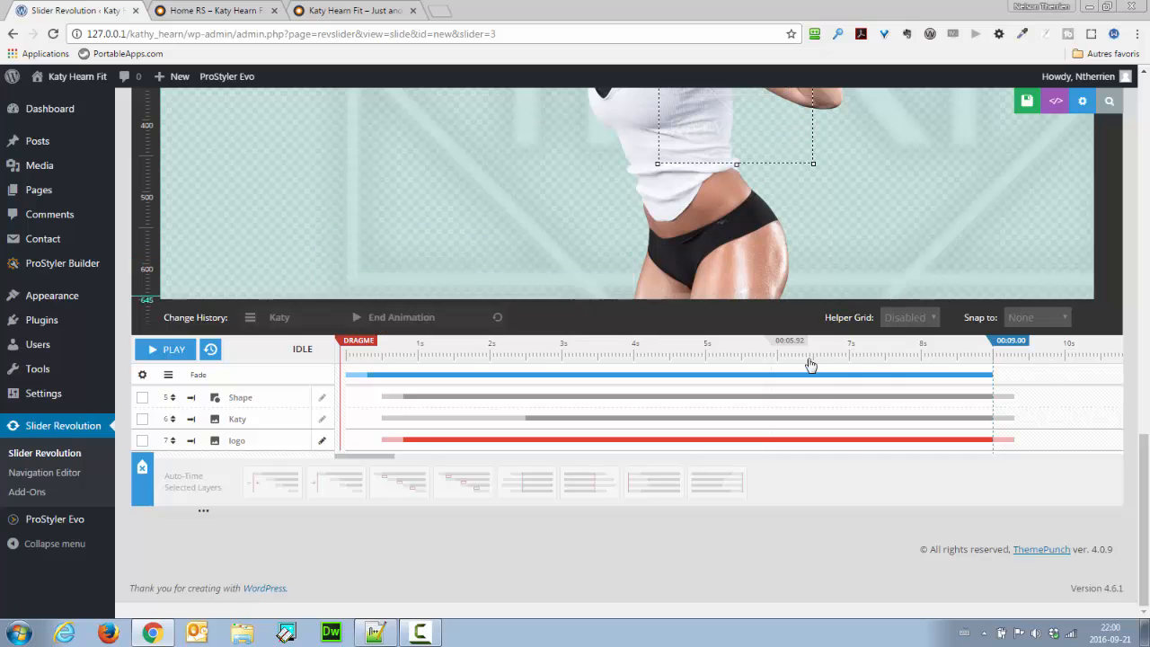
pyautogui.moveTo(1142, 468); pyautogui.dragTo(1138, 386)
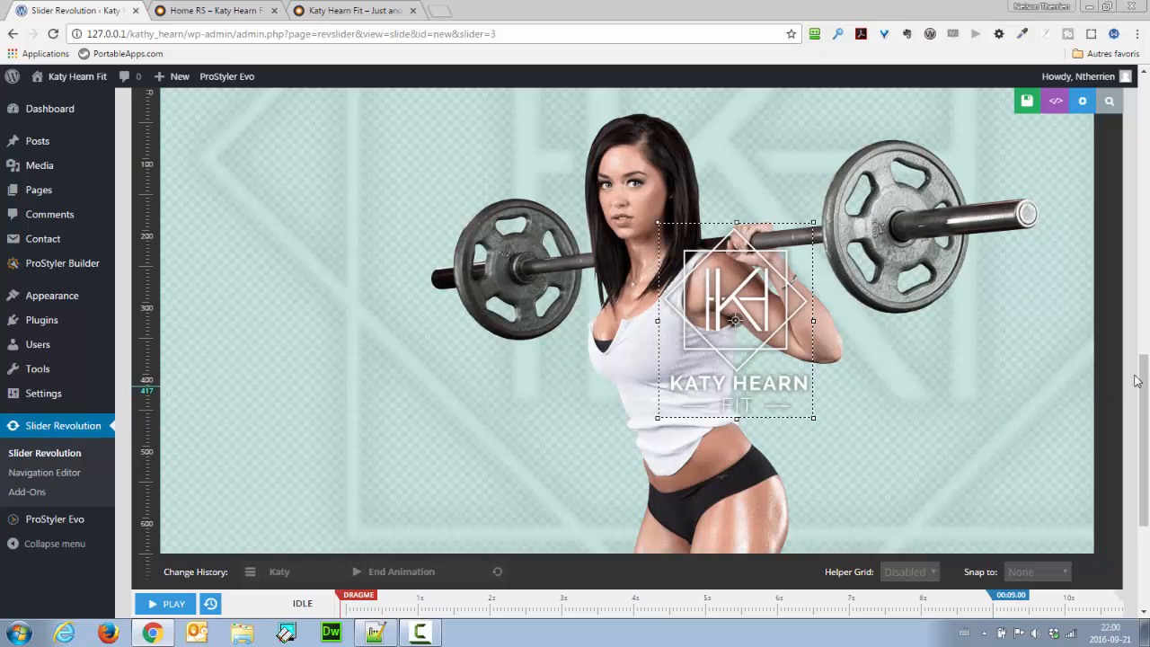
pyautogui.moveTo(1146, 372); pyautogui.dragTo(1146, 453)
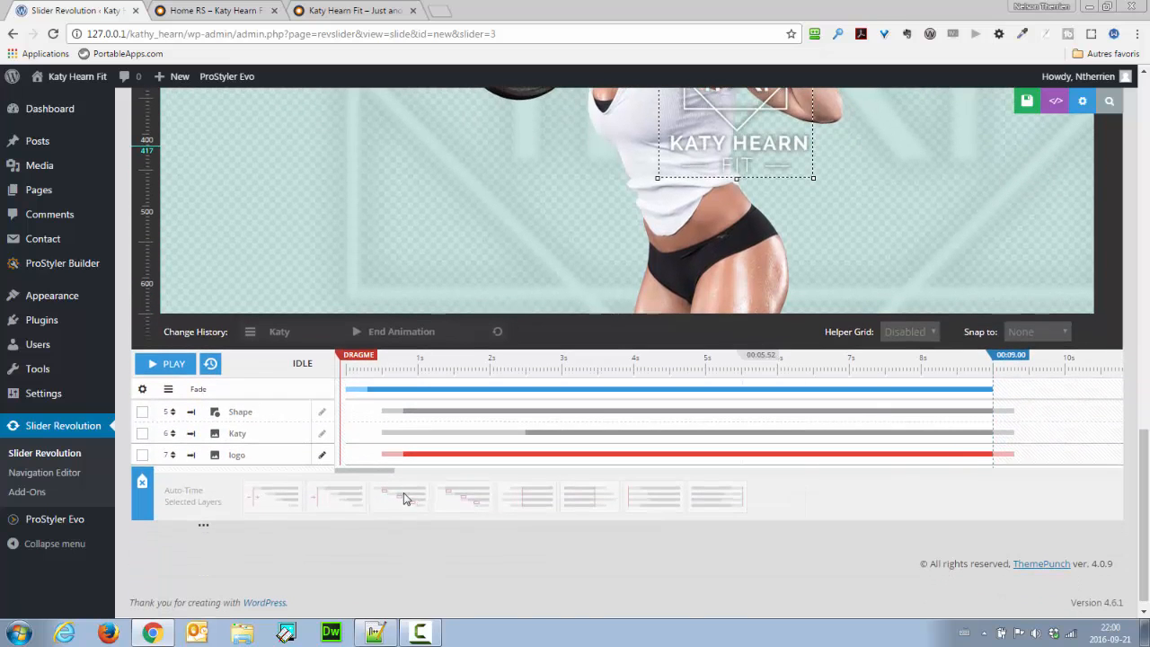
pyautogui.click(320, 457)
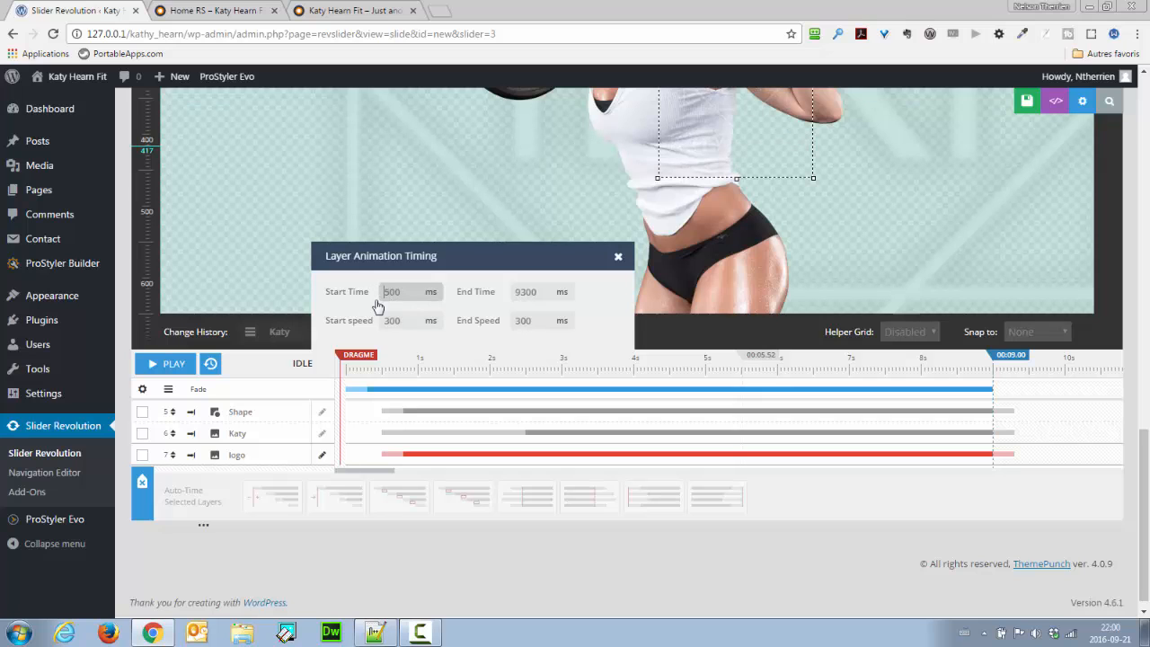
pyautogui.click(377, 301)
pyautogui.write('2')
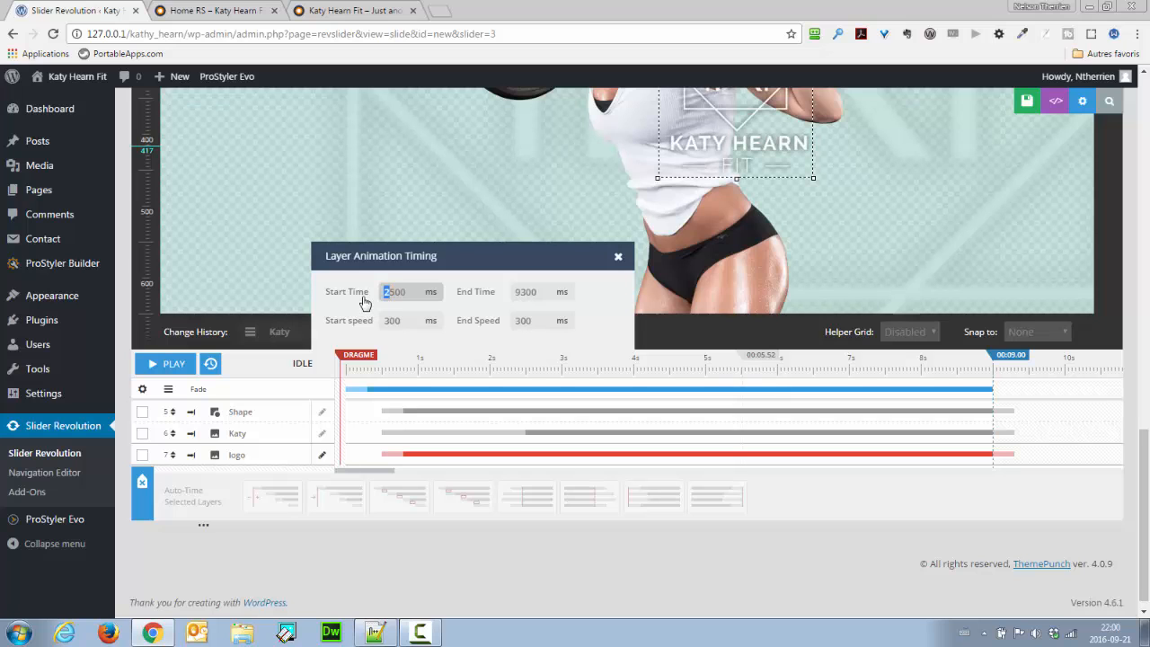
pyautogui.press('BackSpace')
pyautogui.write('30')
pyautogui.click(618, 258)
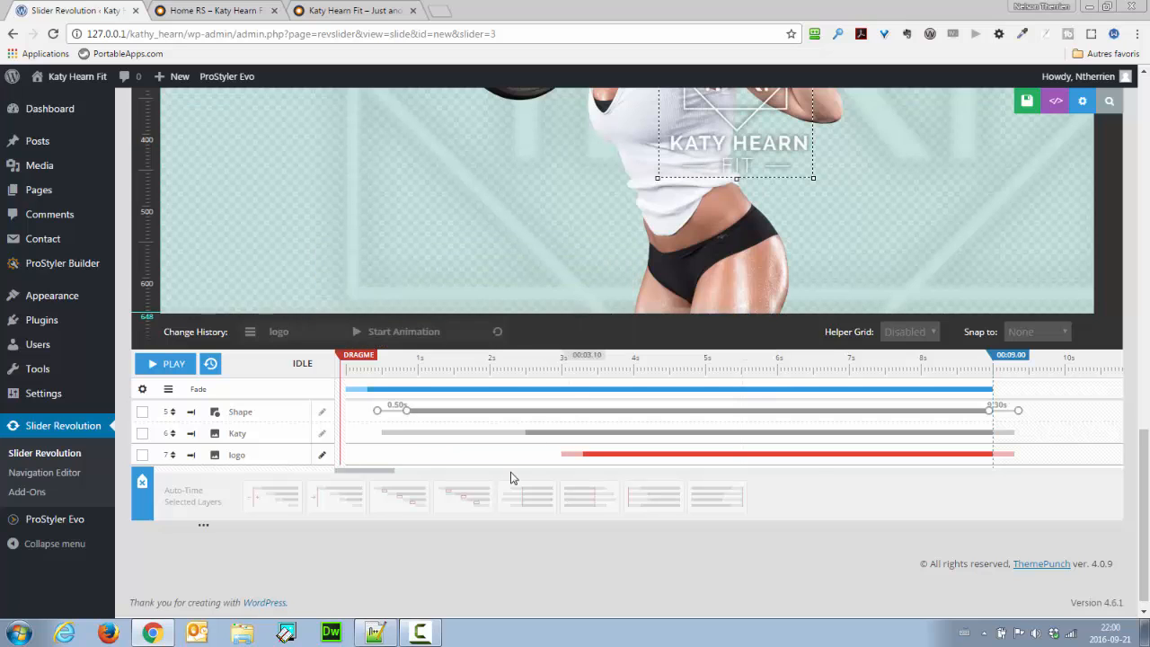
# Step: Play the slide timeline to preview the Katy and logo layer animations
pyautogui.click(164, 363)
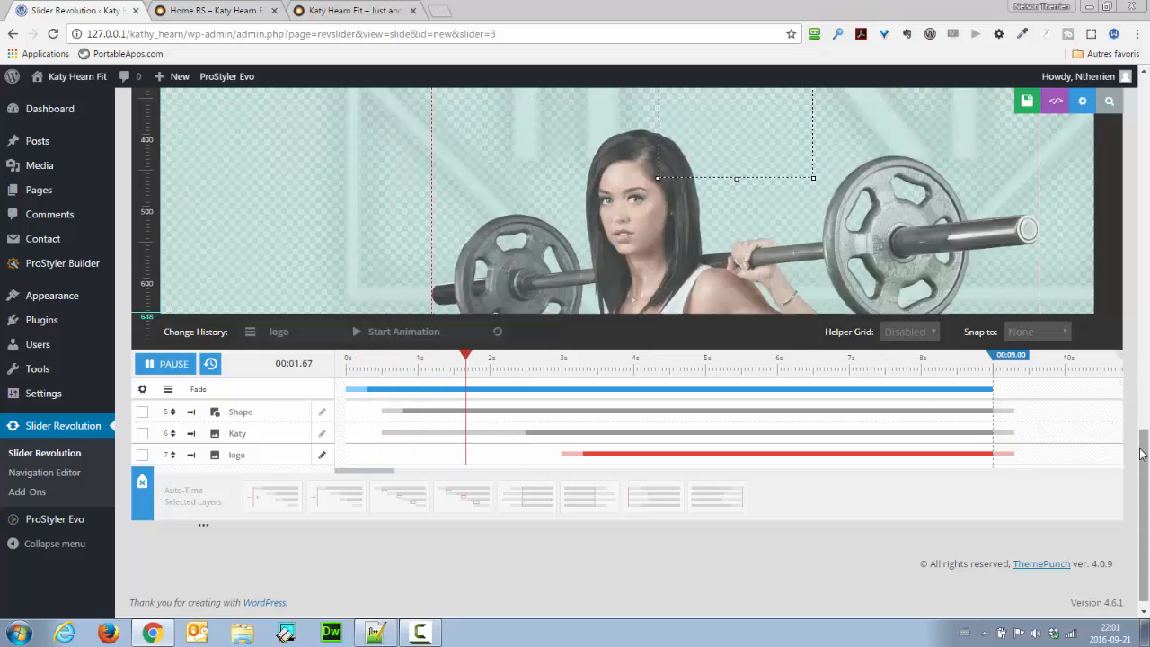
pyautogui.moveTo(1141, 454); pyautogui.dragTo(1145, 388)
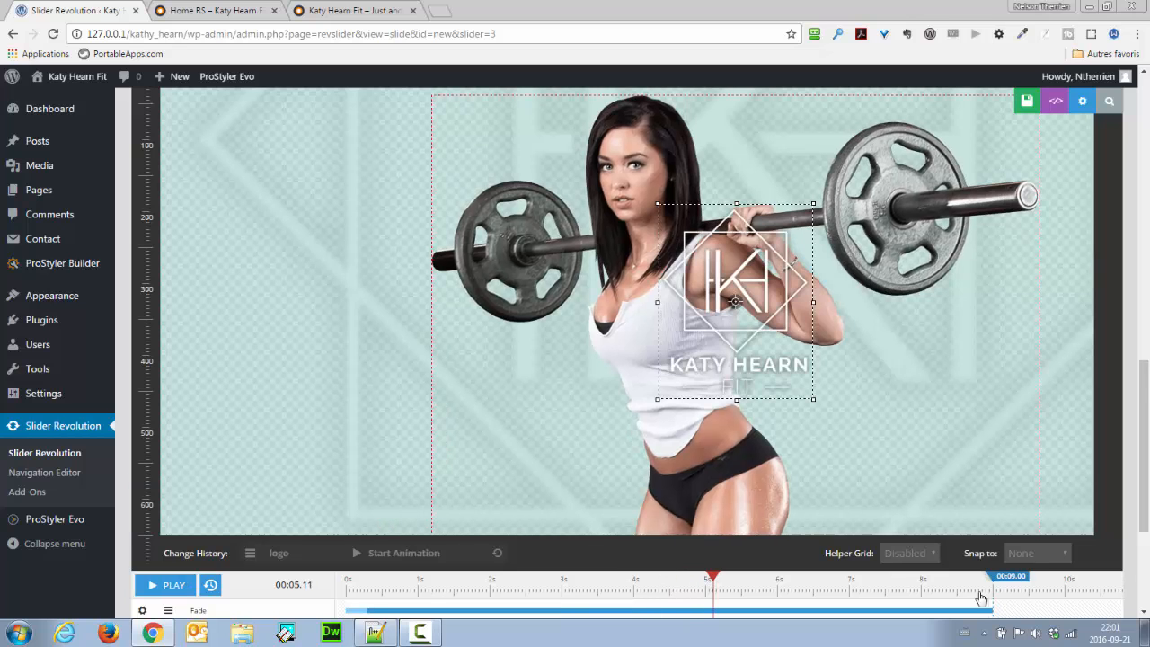
pyautogui.scroll(-2, 1105, 403)
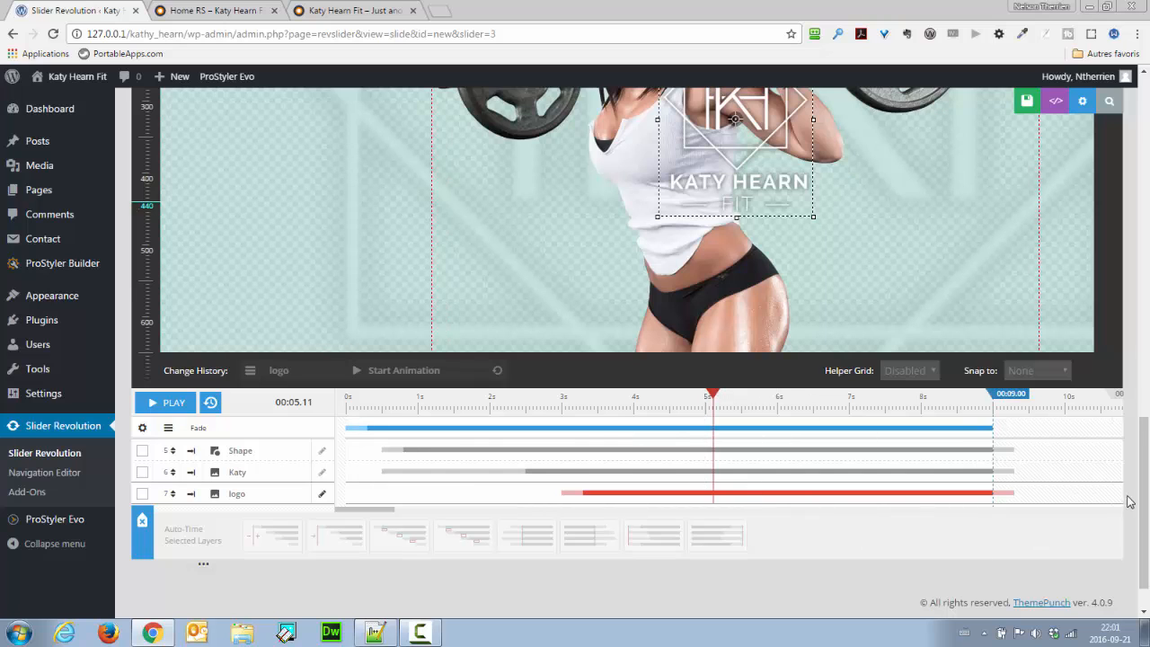
pyautogui.moveTo(1142, 502); pyautogui.dragTo(1141, 466)
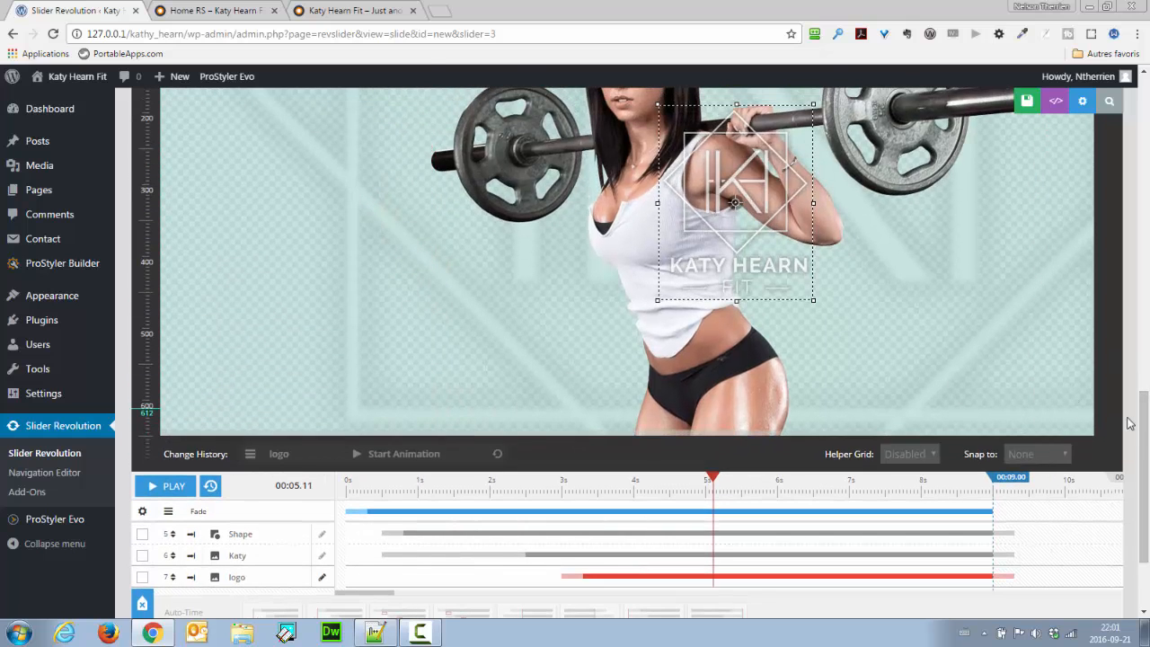
# Step: Add a Text/Html layer to the slide and replace its caption with "DREAM | BELIEVE | ACHIEVE", as on the reference page
pyautogui.scroll(3, 493, 246)
pyautogui.moveTo(391, 194)
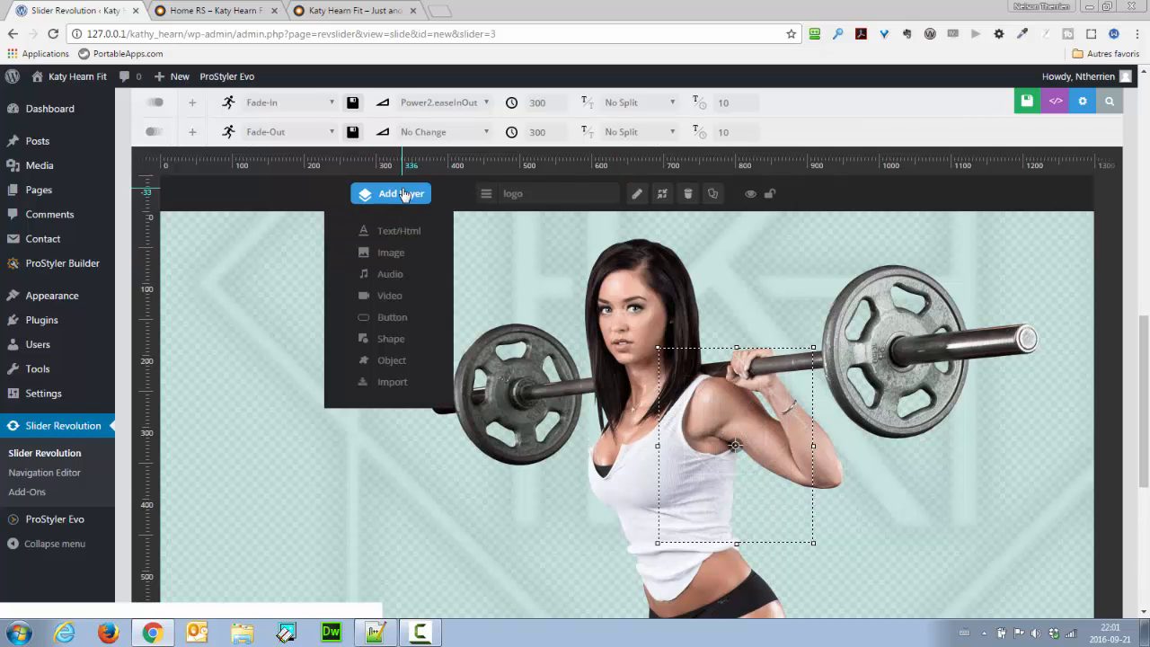
pyautogui.click(393, 236)
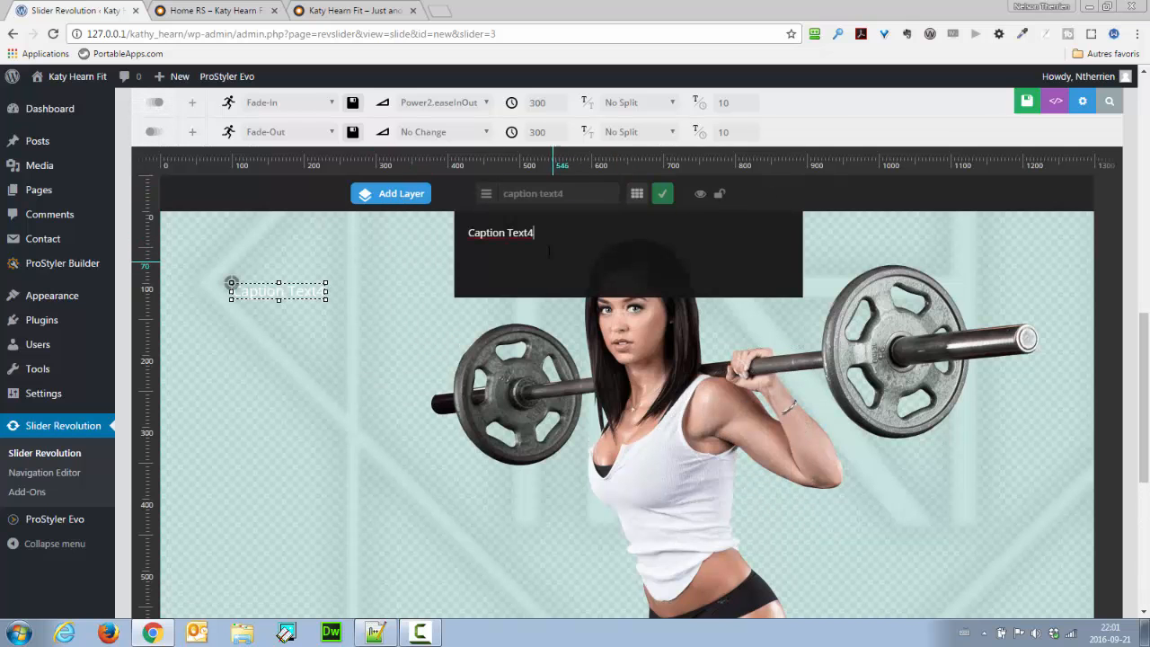
pyautogui.click(213, 10)
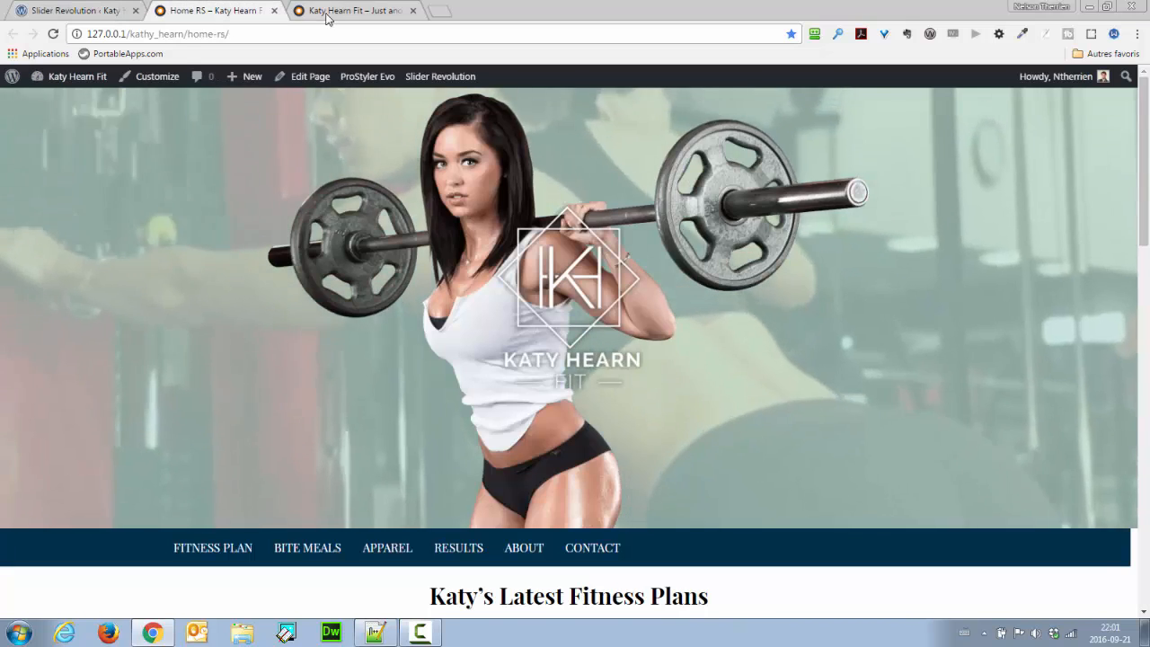
pyautogui.click(329, 12)
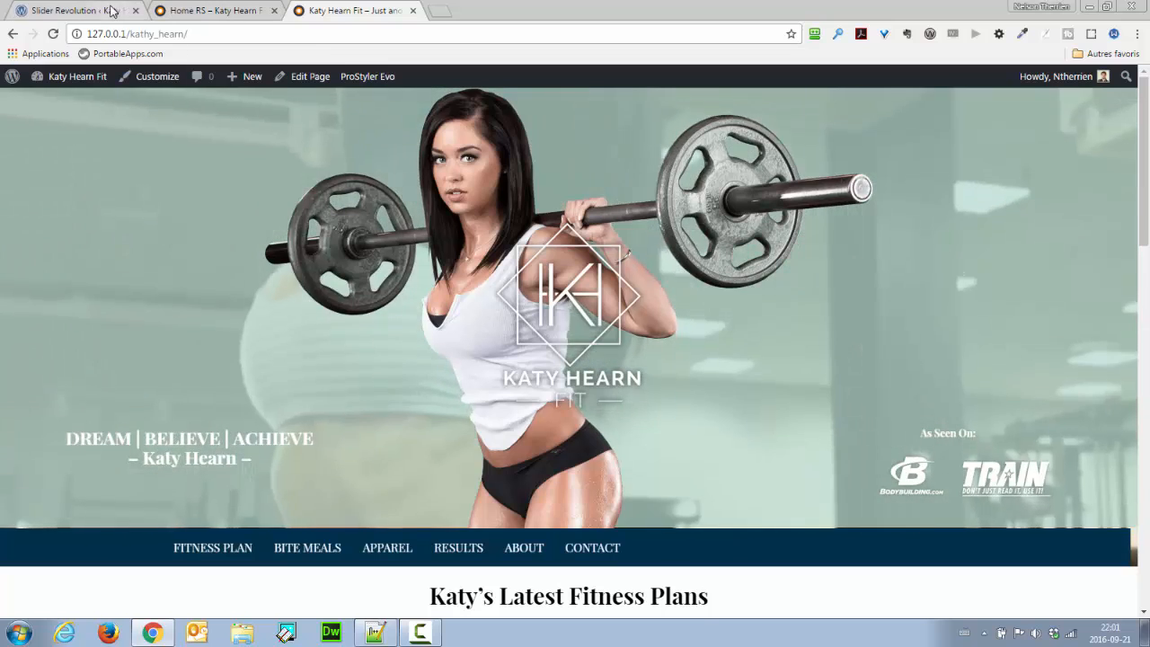
pyautogui.click(77, 10)
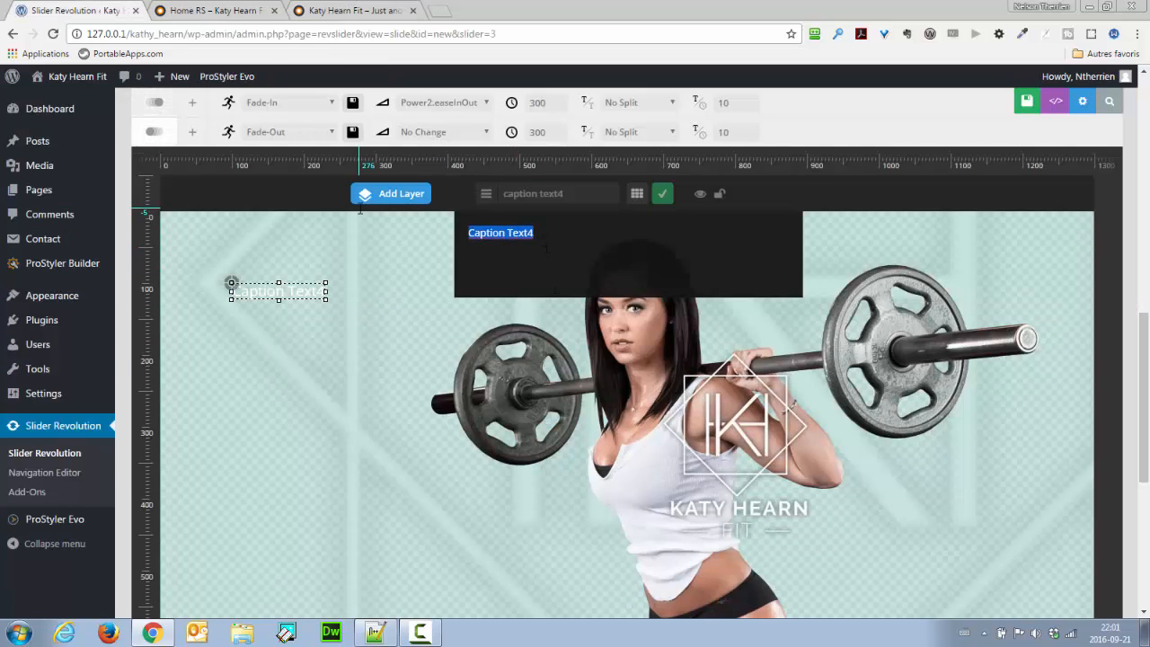
pyautogui.write('DREAM | BELIEVE |')
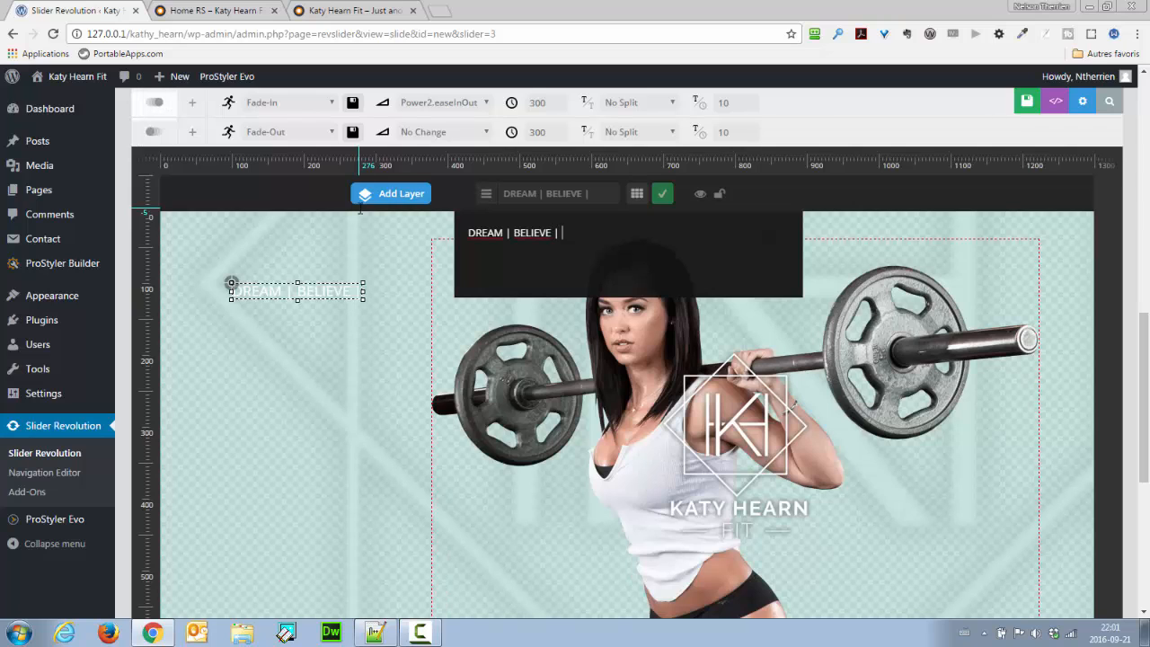
pyautogui.write('ACHIEVE')
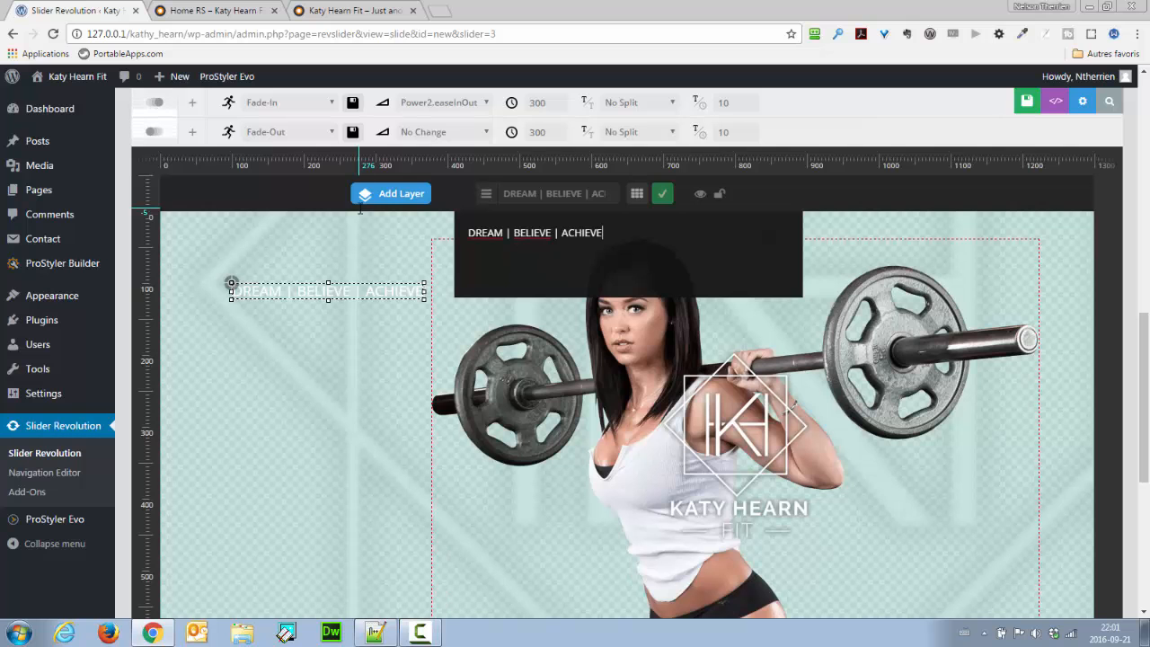
# Step: Extend the tagline layer's text with "<br>- Katy Hearn -" as a second line and confirm the text edit
pyautogui.click(368, 13)
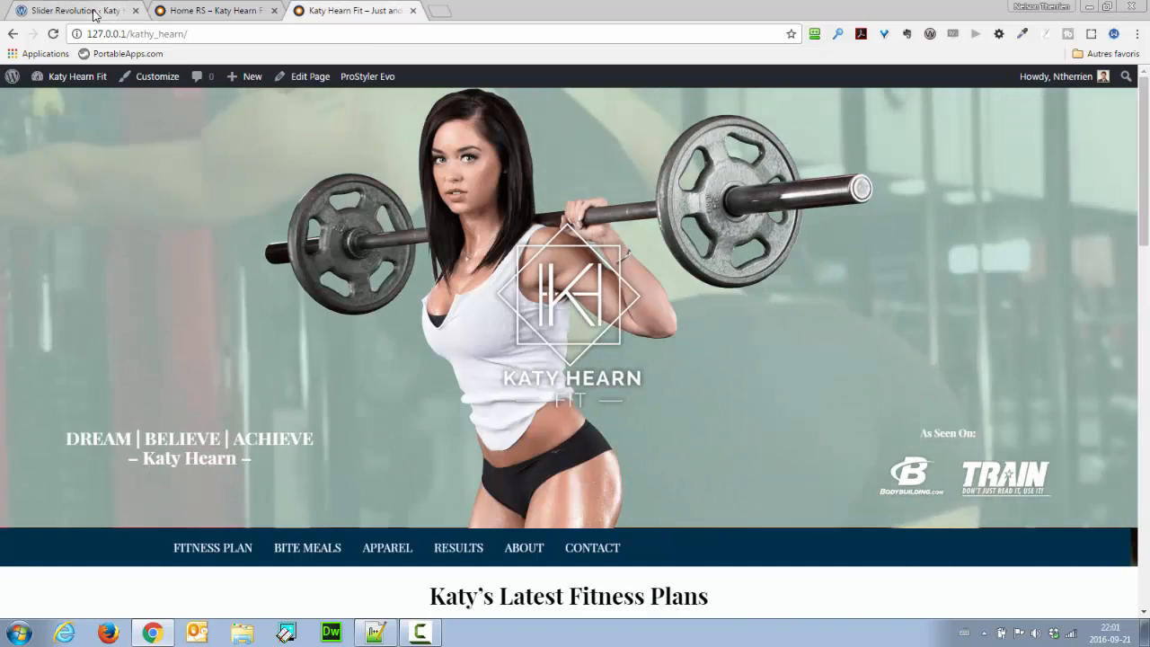
pyautogui.click(84, 11)
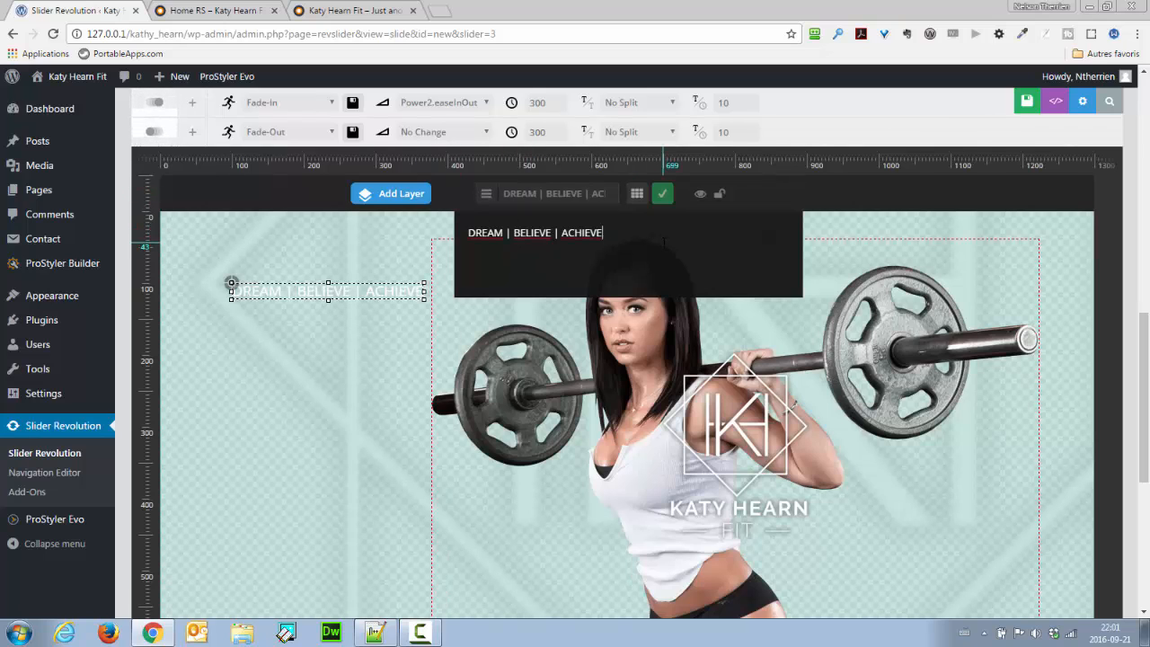
pyautogui.write('B')
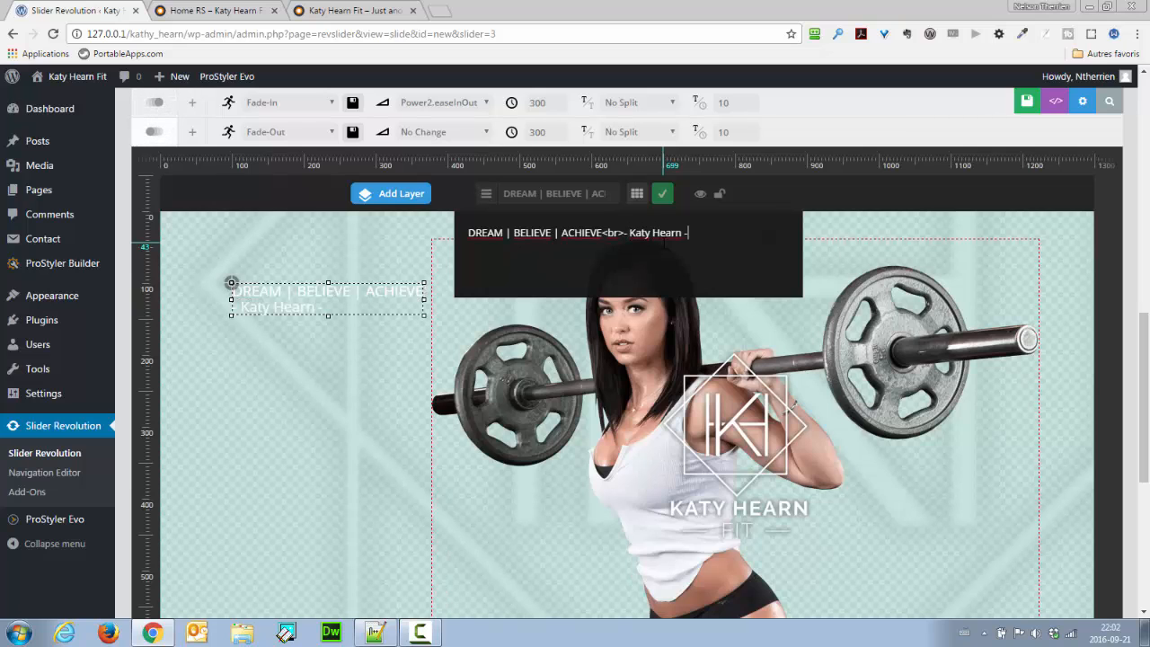
pyautogui.click(662, 194)
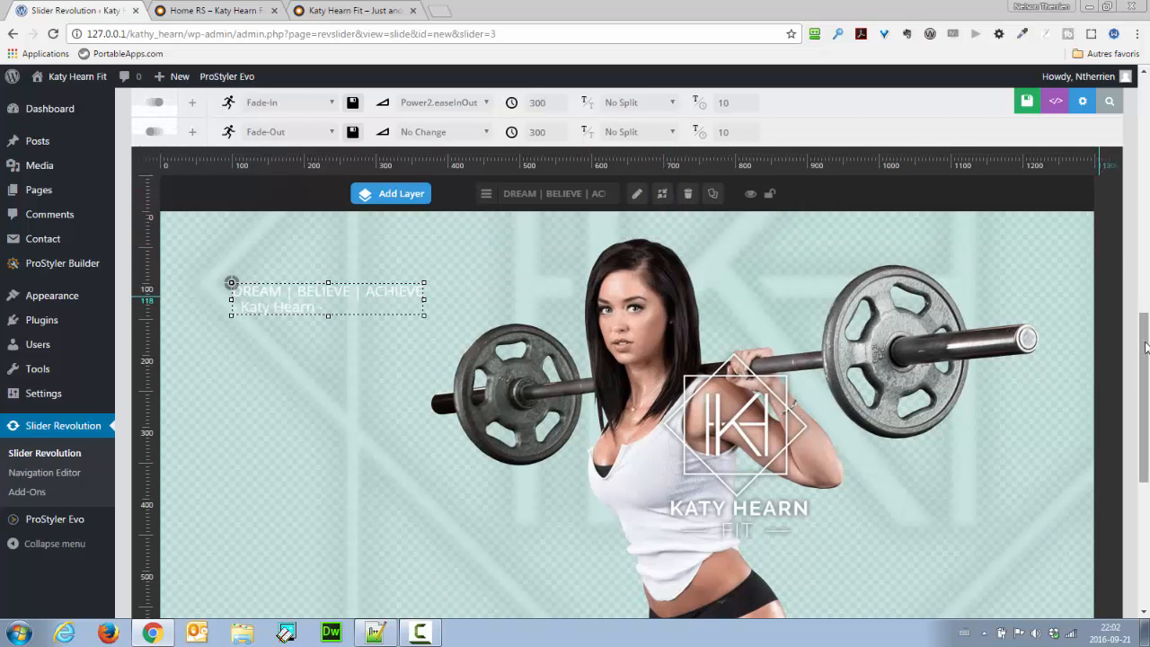
# Step: Set the tagline layer's text align to Center in its advanced font styling
pyautogui.scroll(2, 769, 282)
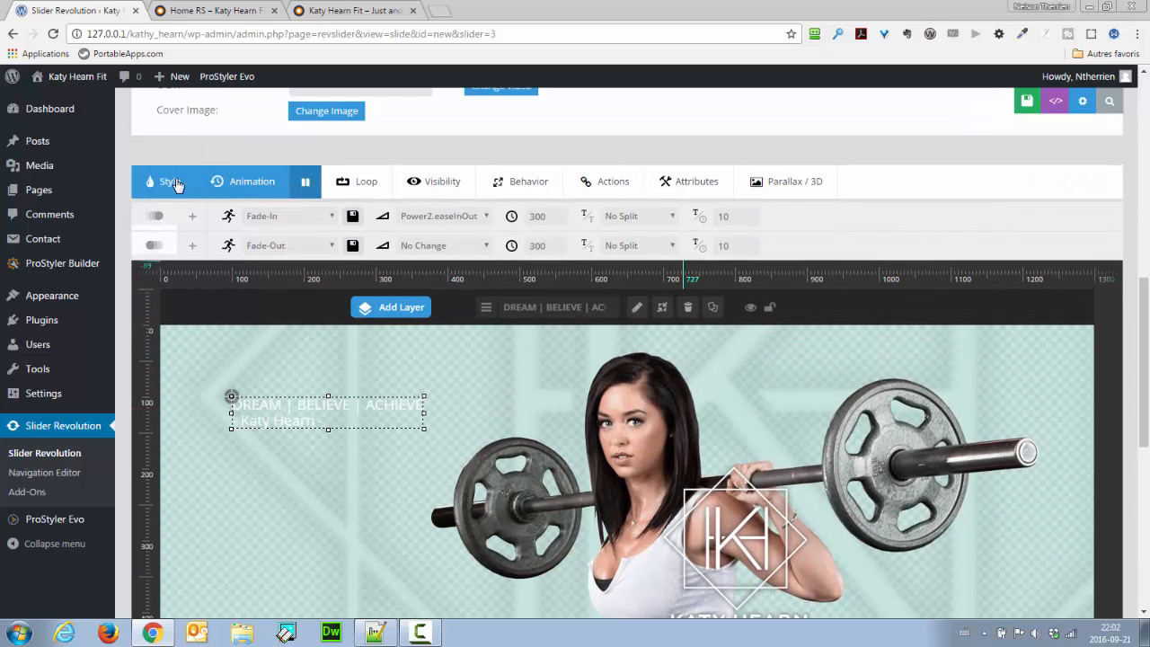
pyautogui.click(166, 180)
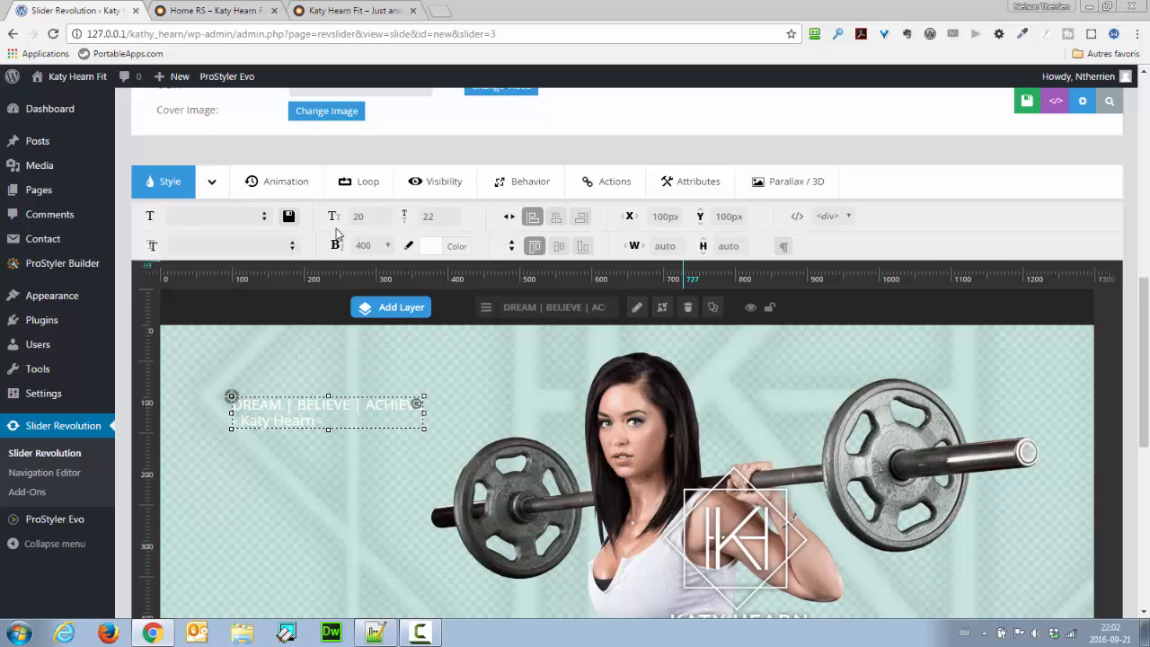
pyautogui.click(212, 181)
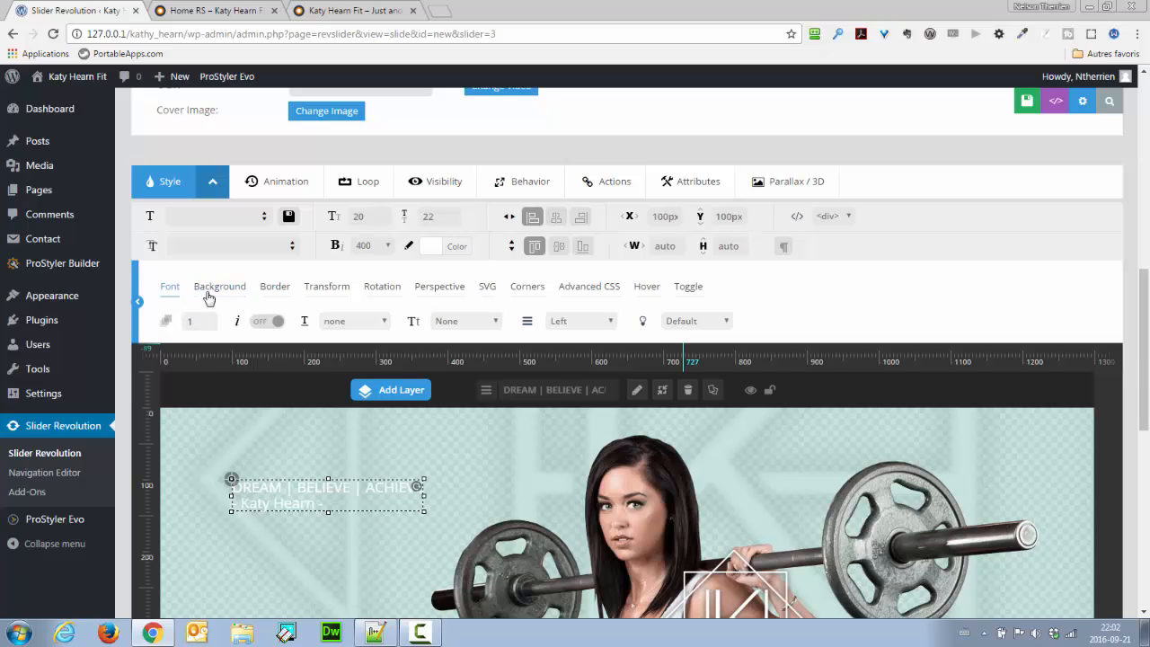
pyautogui.click(584, 321)
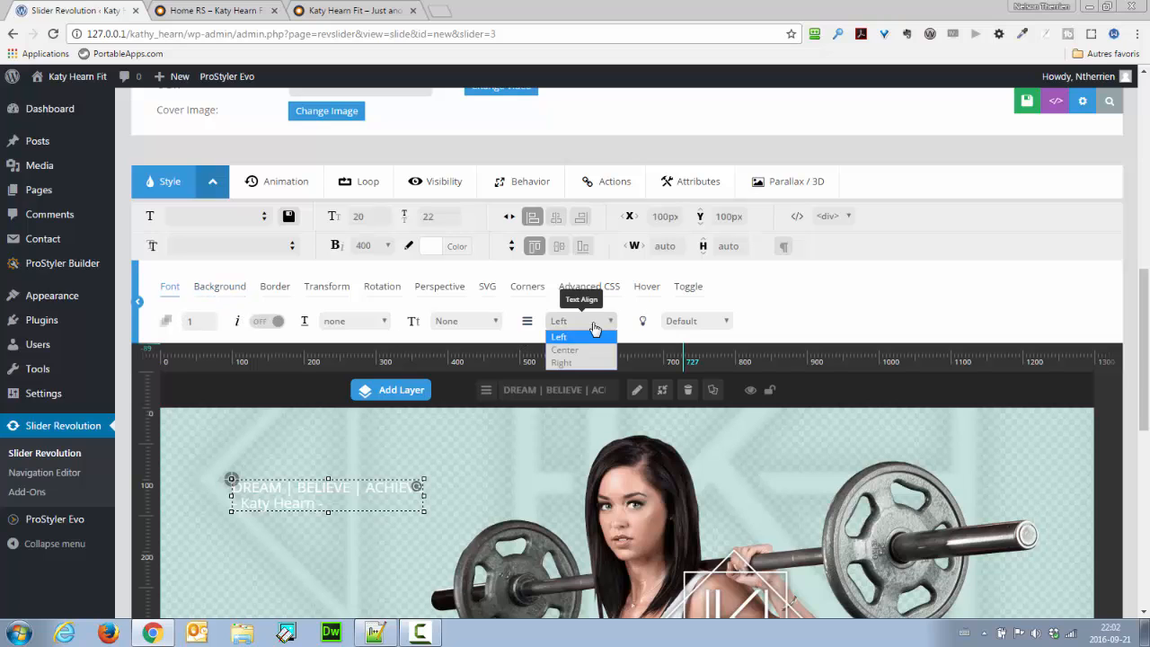
pyautogui.click(584, 352)
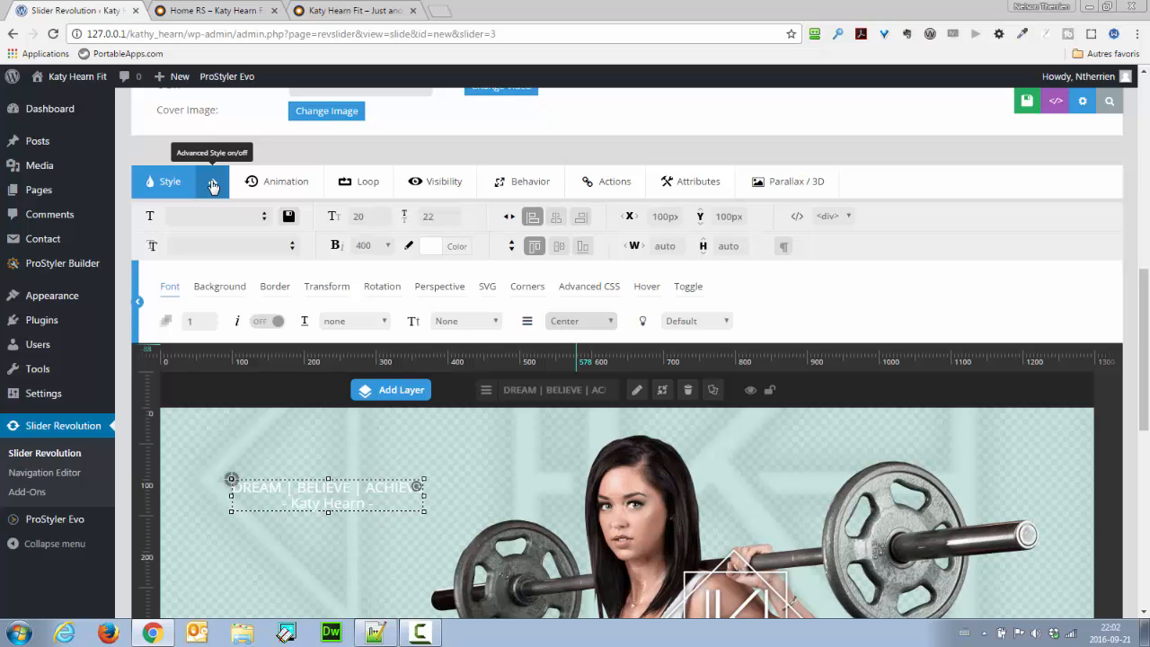
pyautogui.click(213, 185)
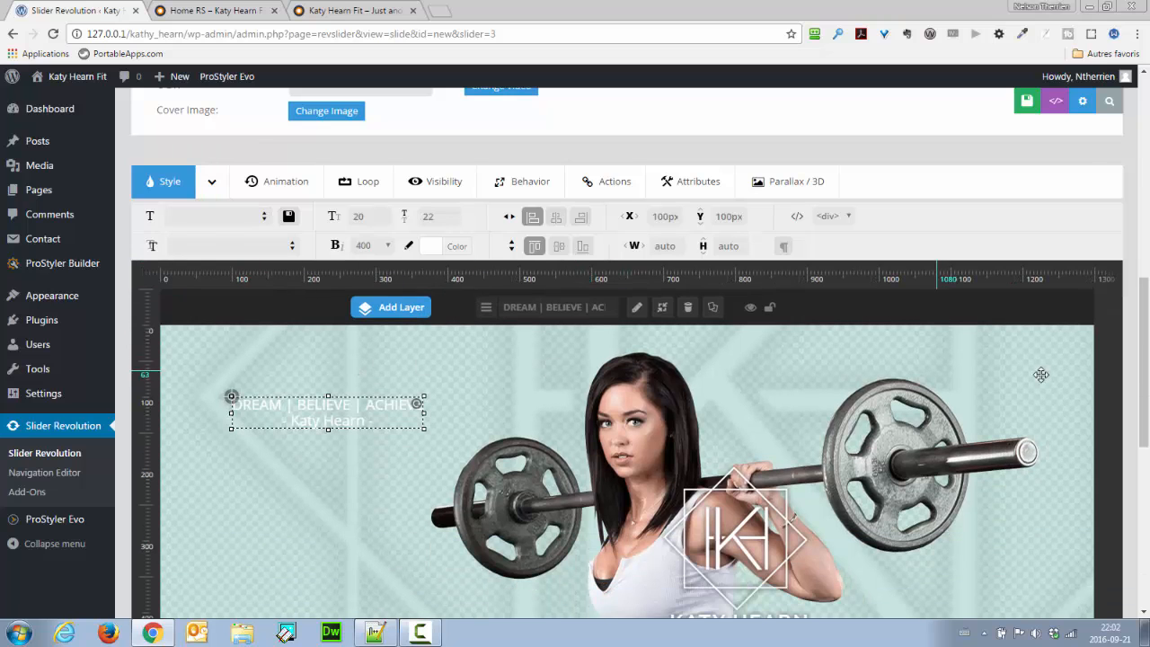
# Step: Anchor the tagline layer to the slide's lower-left corner with a horizontal offset of 20px and a vertical offset of 50px
pyautogui.click(556, 217)
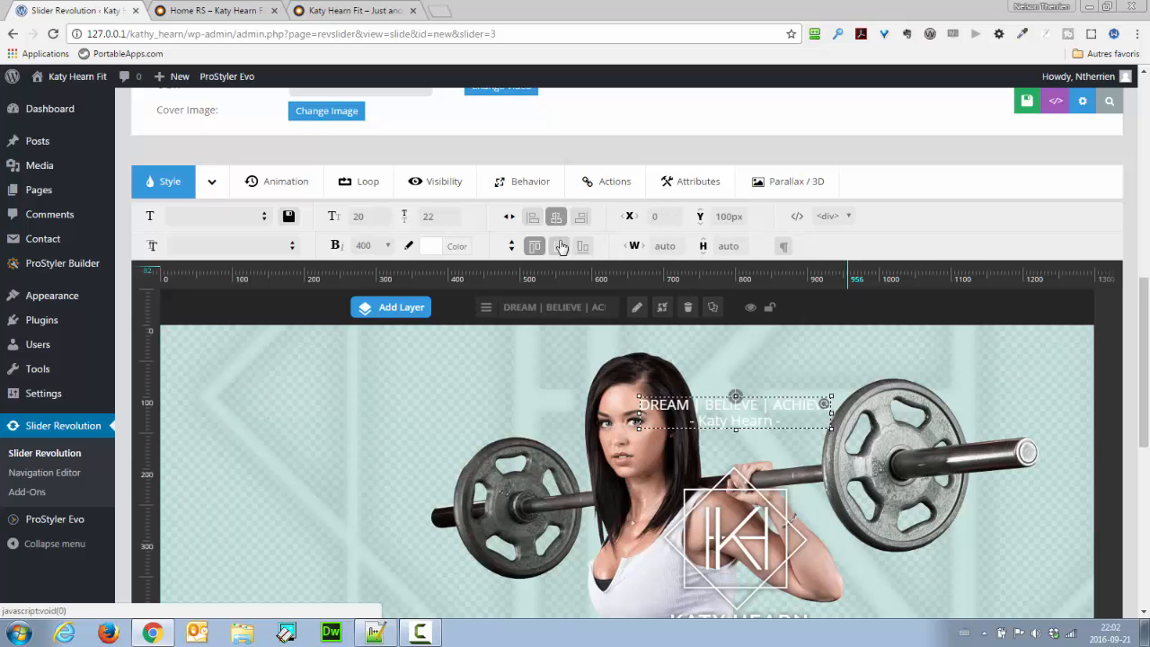
pyautogui.click(533, 218)
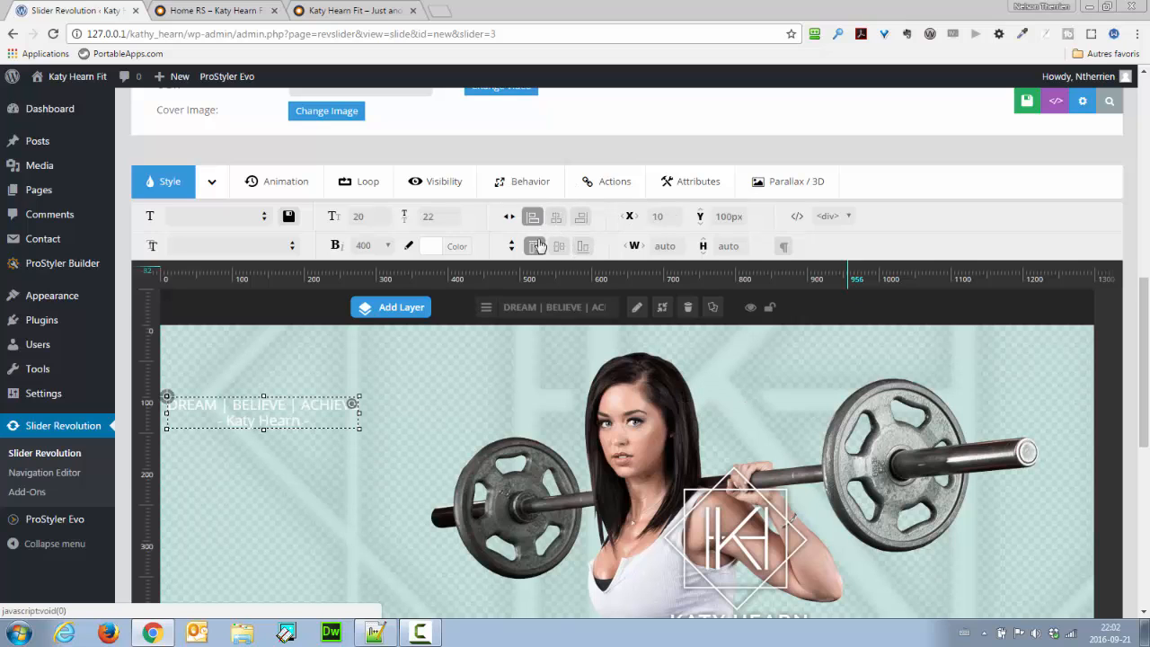
pyautogui.click(581, 248)
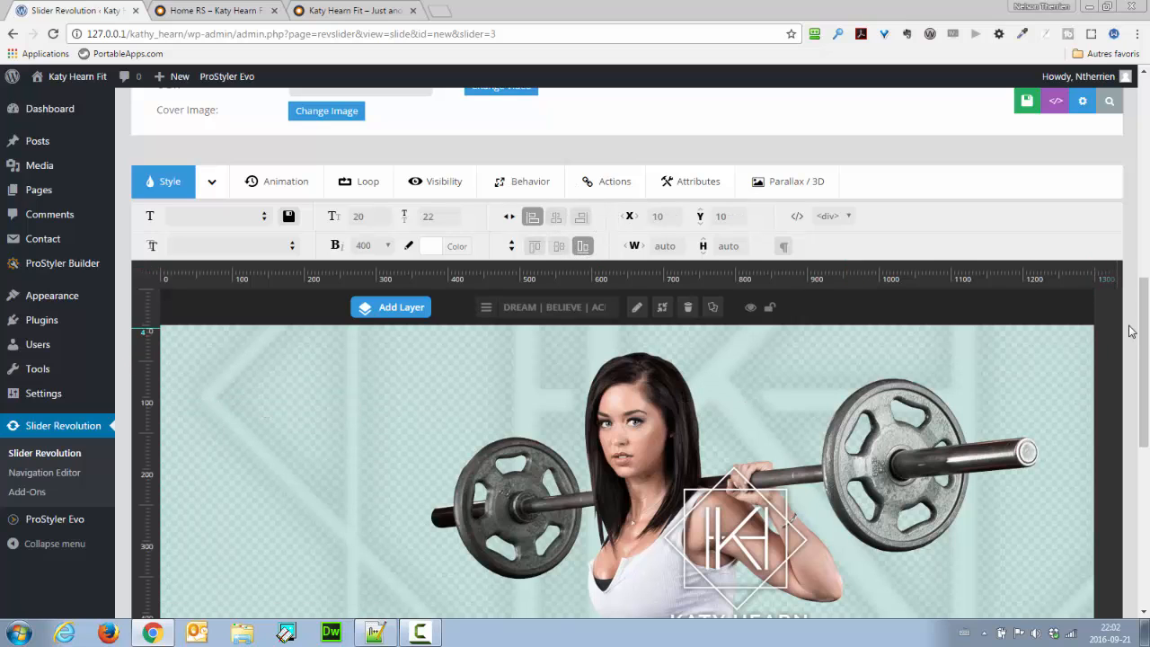
pyautogui.moveTo(1145, 362); pyautogui.dragTo(1146, 366)
pyautogui.scroll(-3, 1145, 366)
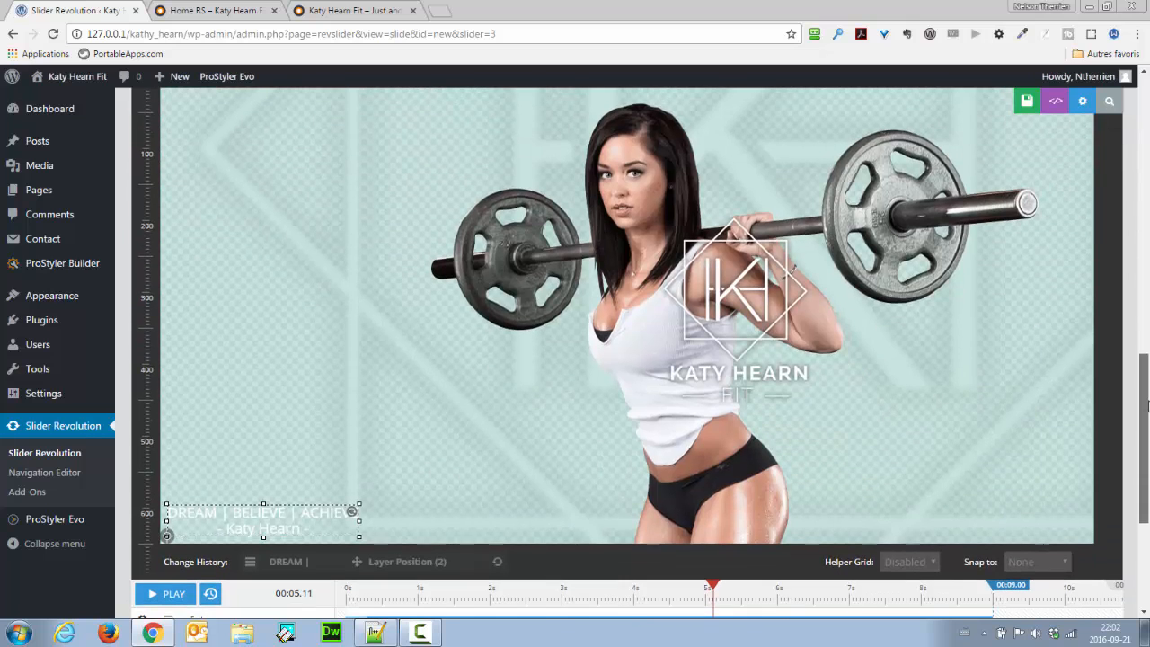
pyautogui.scroll(3, 1148, 405)
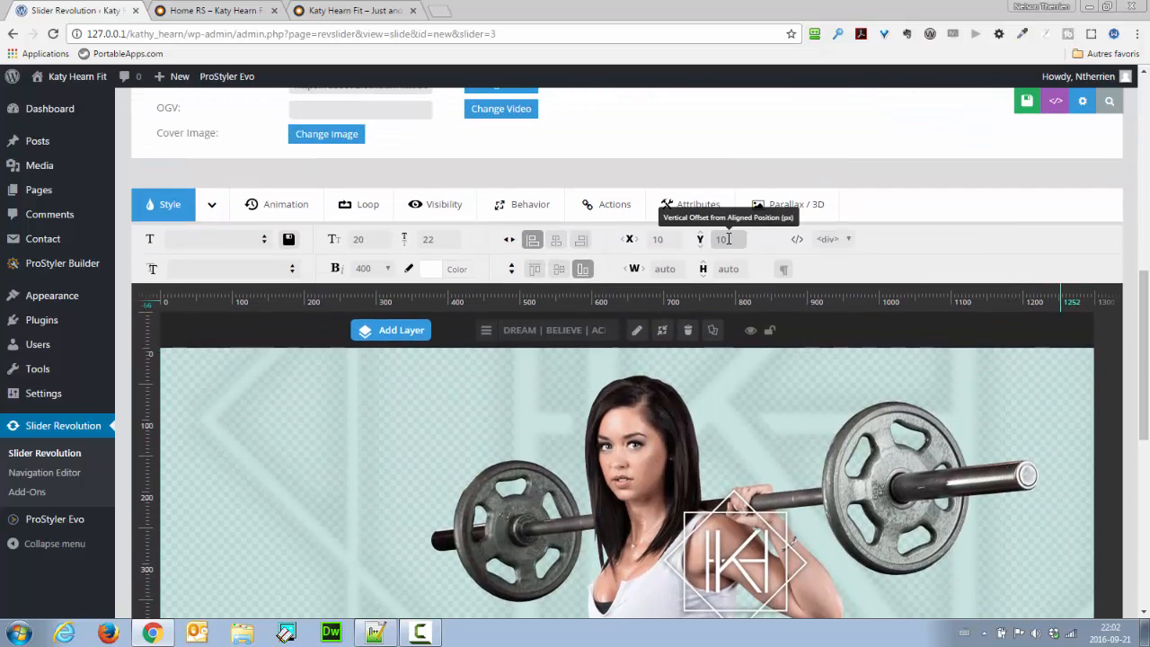
pyautogui.click(729, 239)
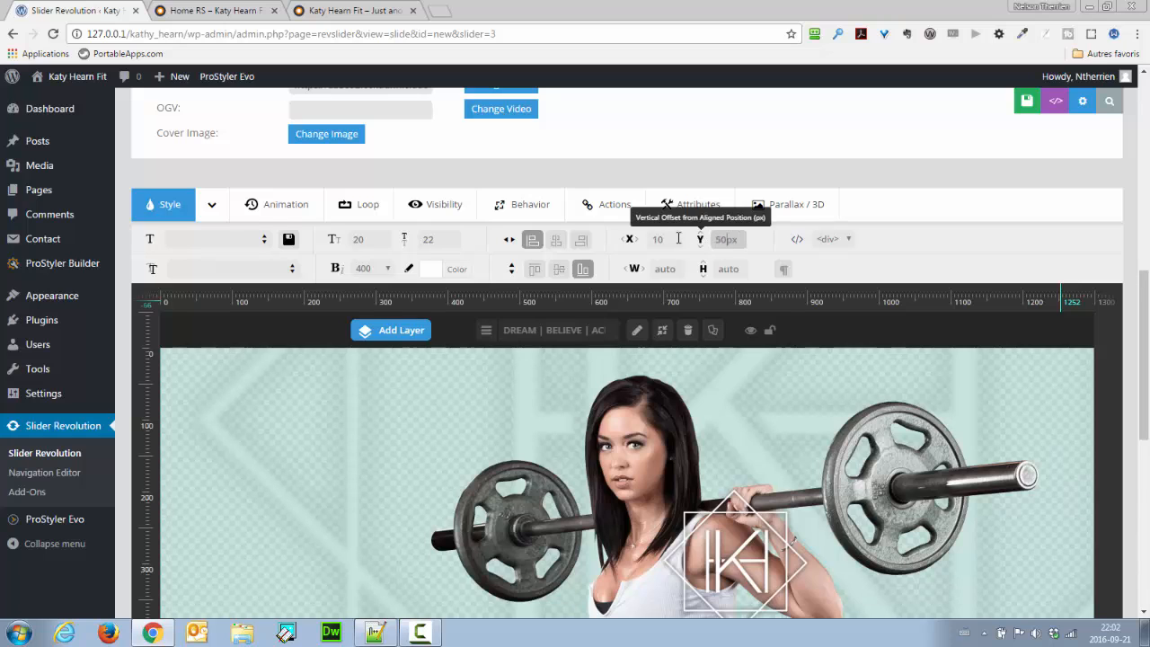
pyautogui.moveTo(659, 240); pyautogui.dragTo(633, 244)
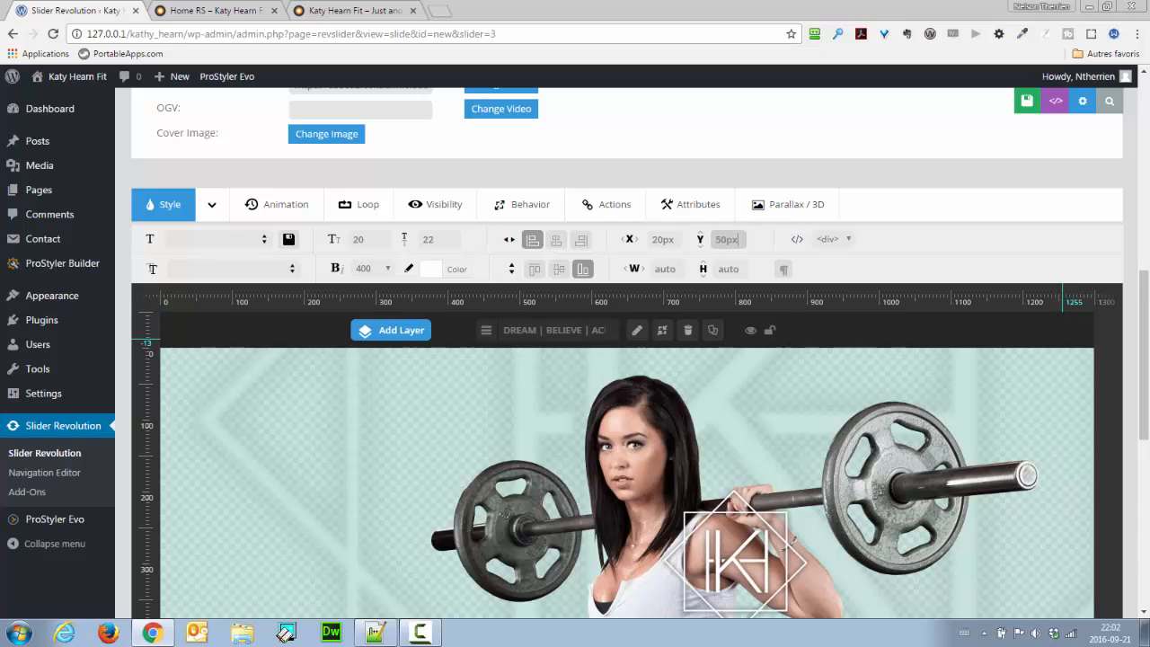
# Step: Scrub the slide timeline back to near its start to check when the layers appear
pyautogui.moveTo(1143, 345); pyautogui.dragTo(1147, 494)
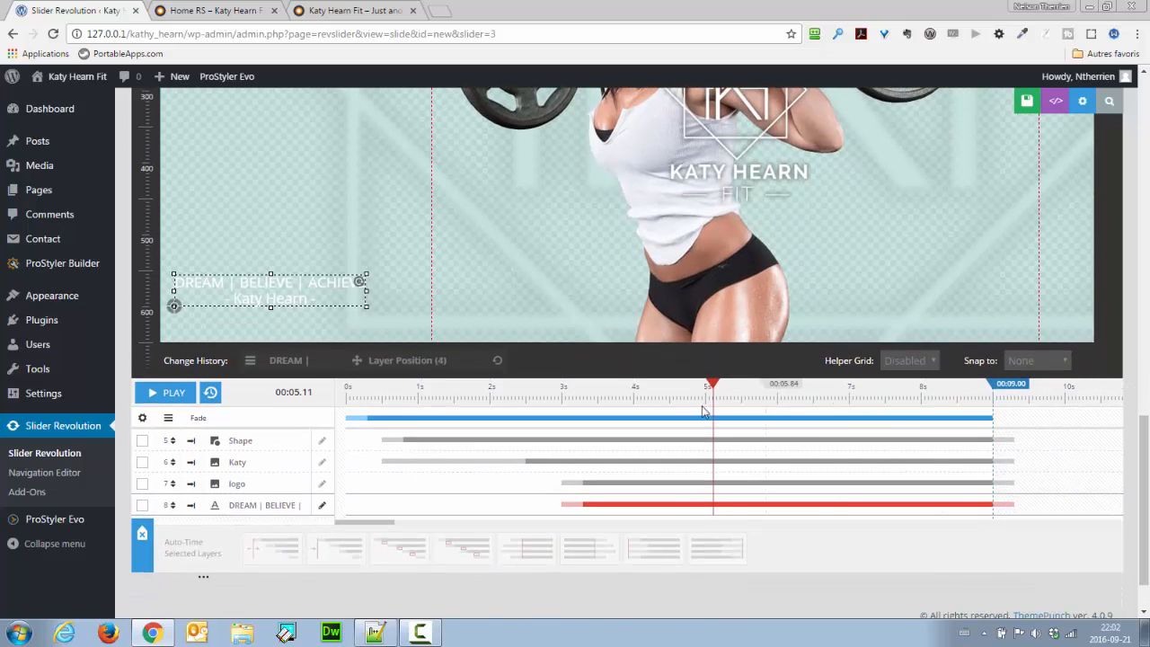
pyautogui.moveTo(713, 389); pyautogui.dragTo(605, 423)
pyautogui.moveTo(734, 423); pyautogui.dragTo(354, 420)
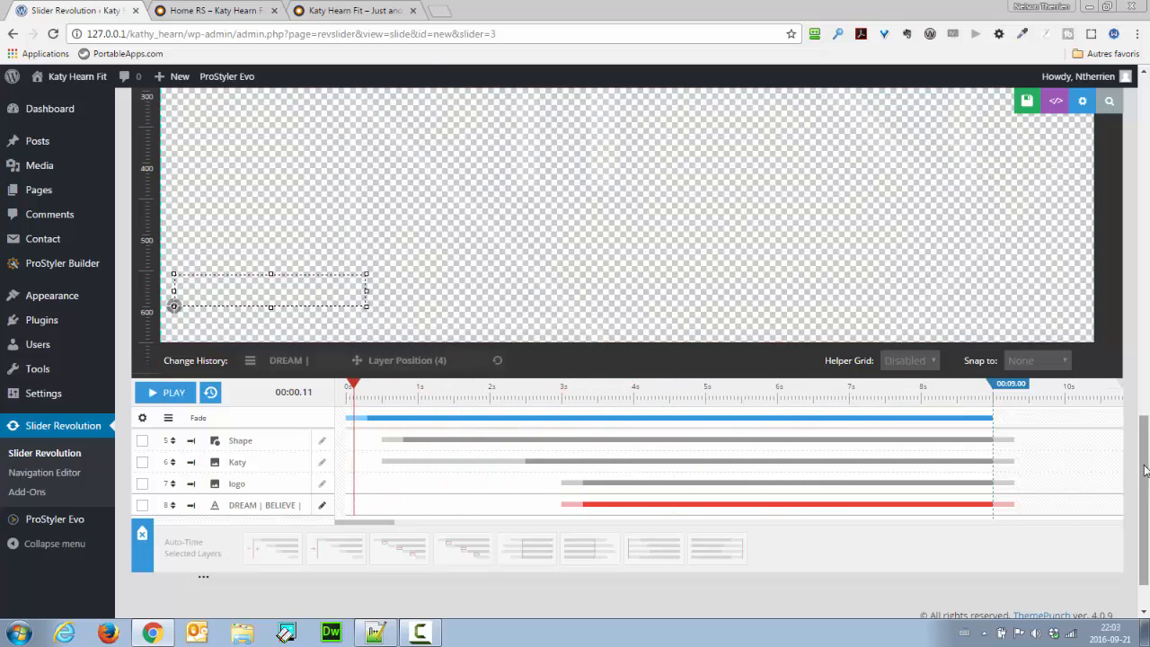
# Step: Save the slide and preview the slider with its new tagline text
pyautogui.scroll(5, 1144, 470)
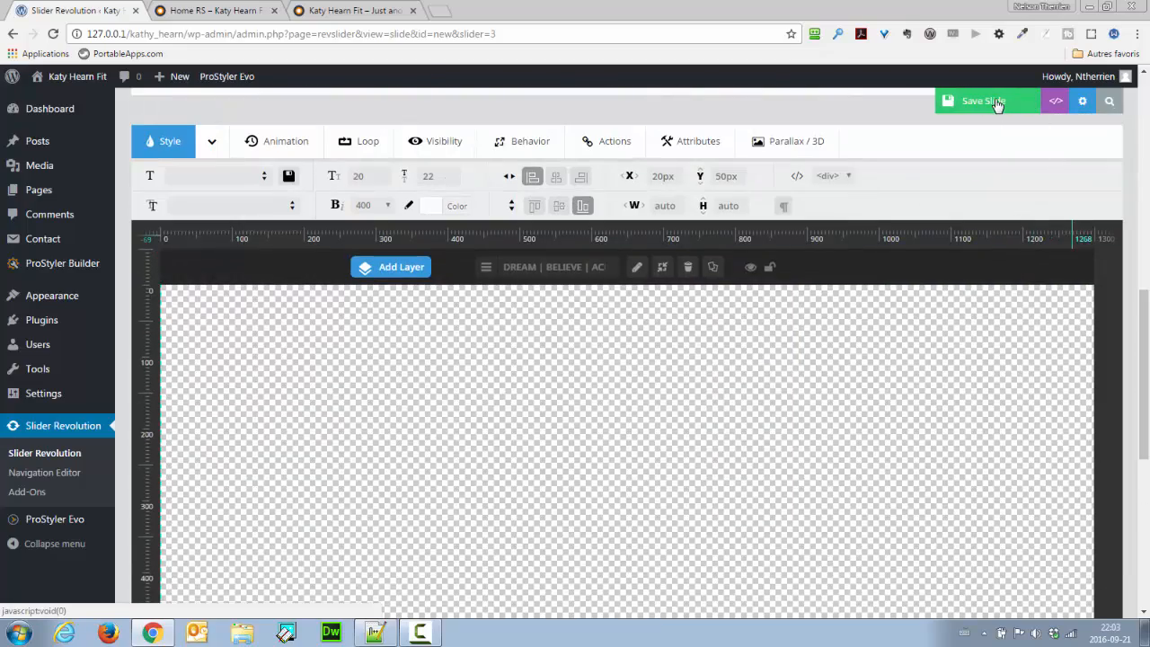
pyautogui.click(984, 101)
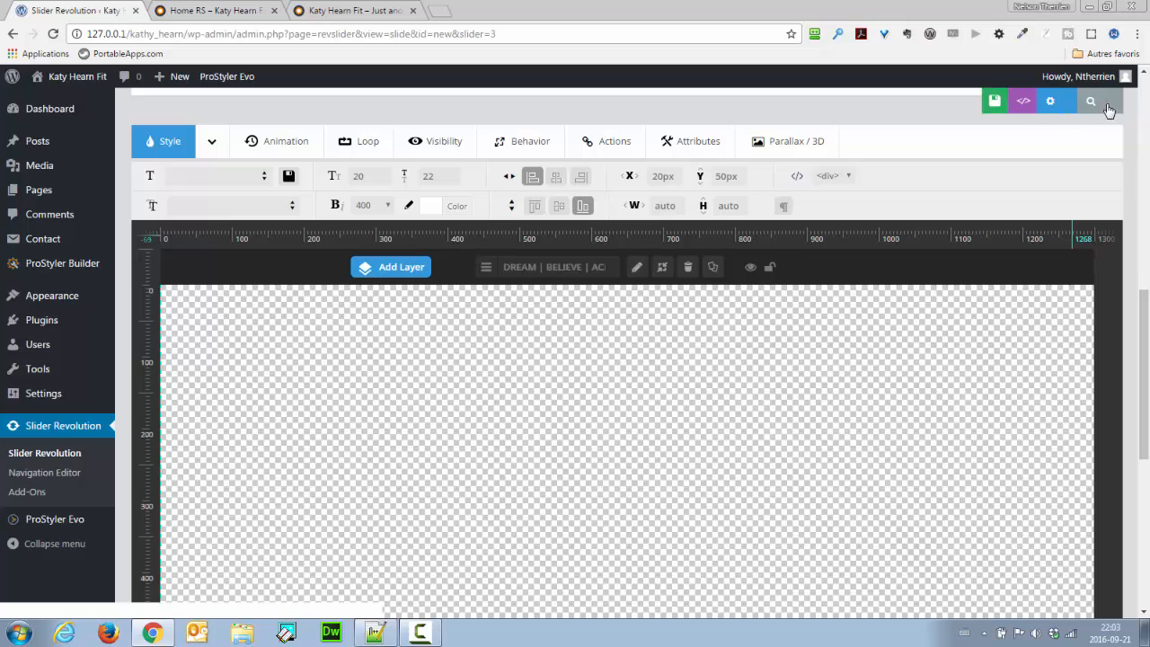
pyautogui.click(1095, 112)
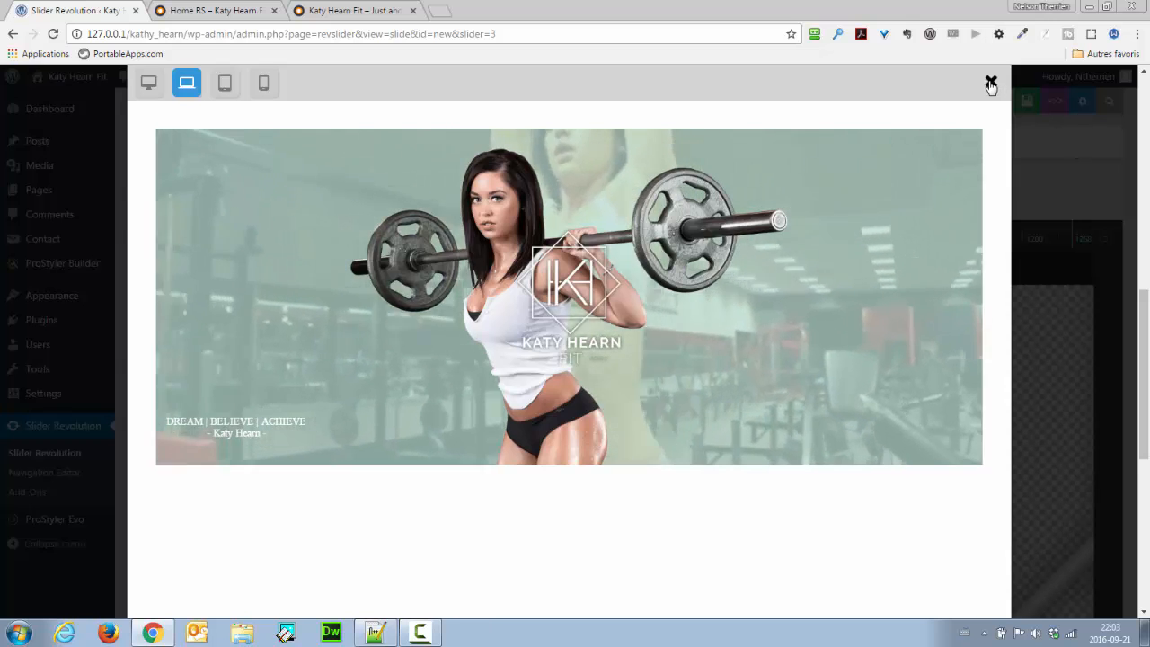
pyautogui.click(991, 83)
# Step: Open the Home RS page for editing in ProStyler Builder
pyautogui.scroll(2, 955, 206)
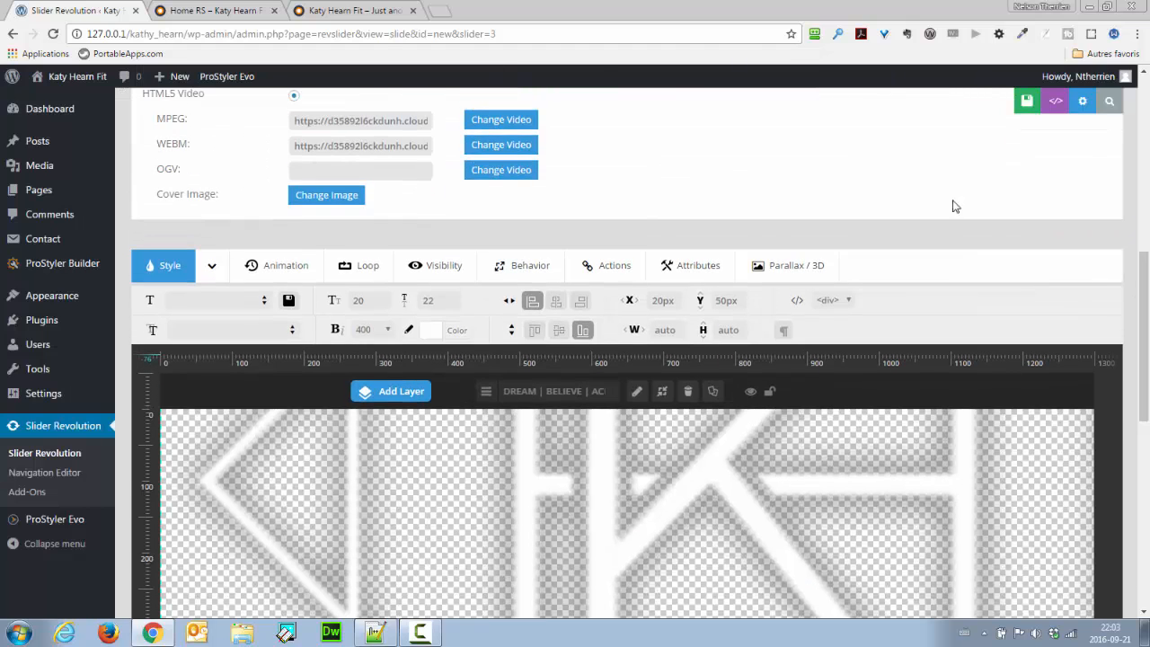
pyautogui.moveTo(36, 189)
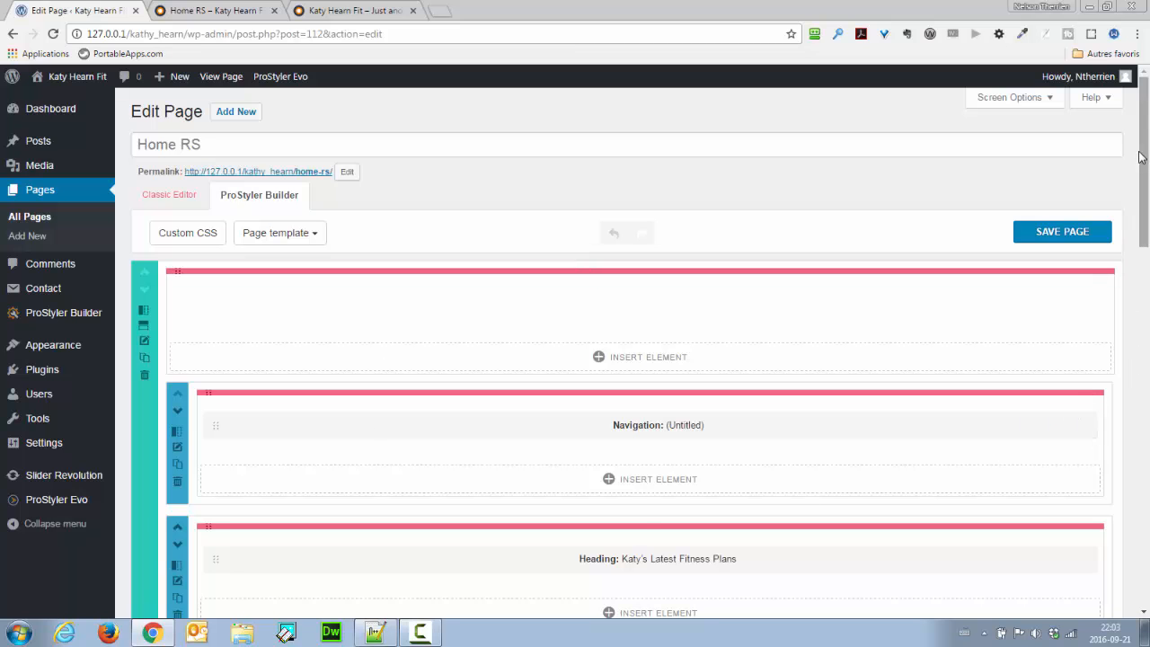
pyautogui.scroll(-3, 1143, 155)
pyautogui.scroll(2, 786, 159)
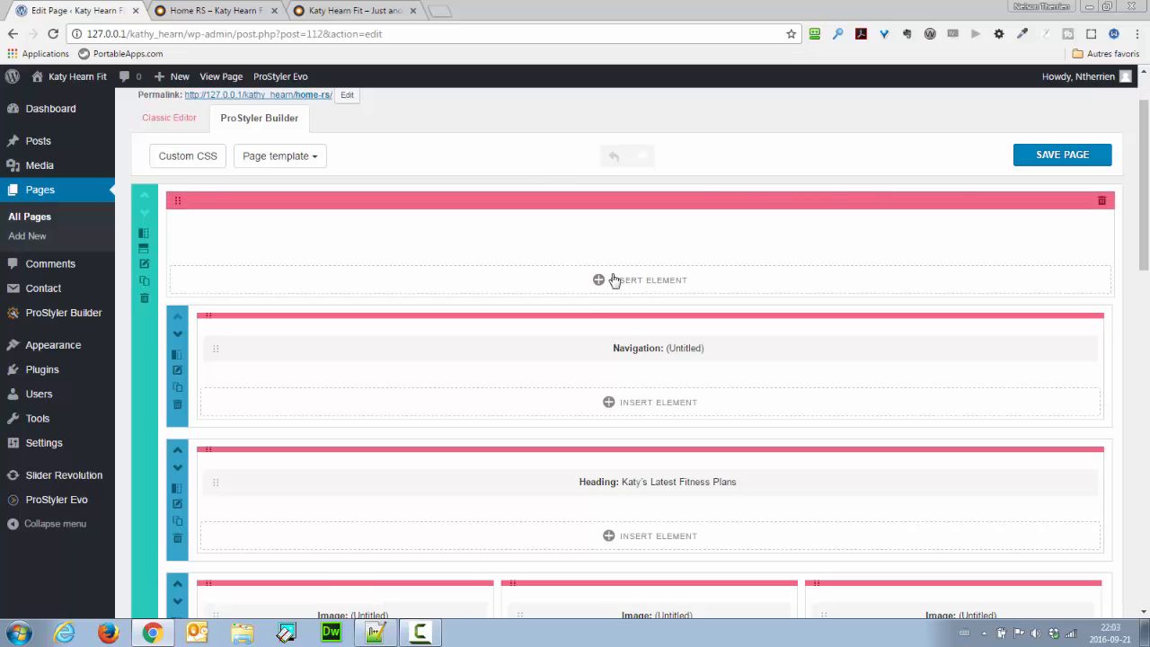
# Step: Insert a Revolutionslider element into the empty first row, above the navigation
pyautogui.click(664, 285)
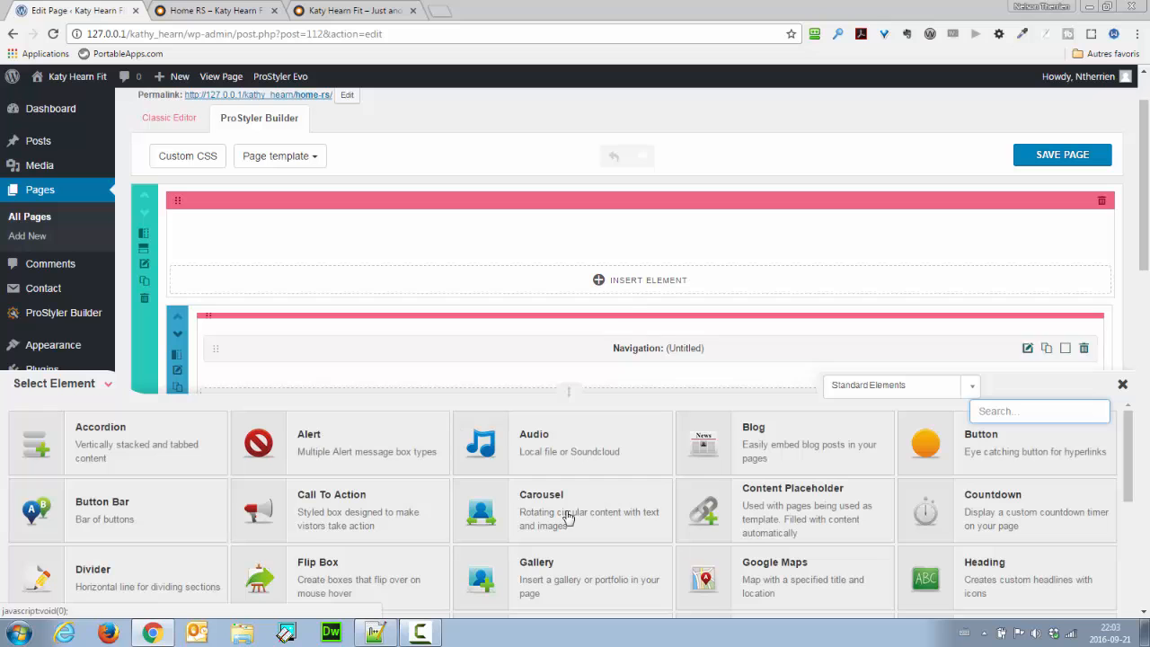
pyautogui.scroll(-3, 1138, 435)
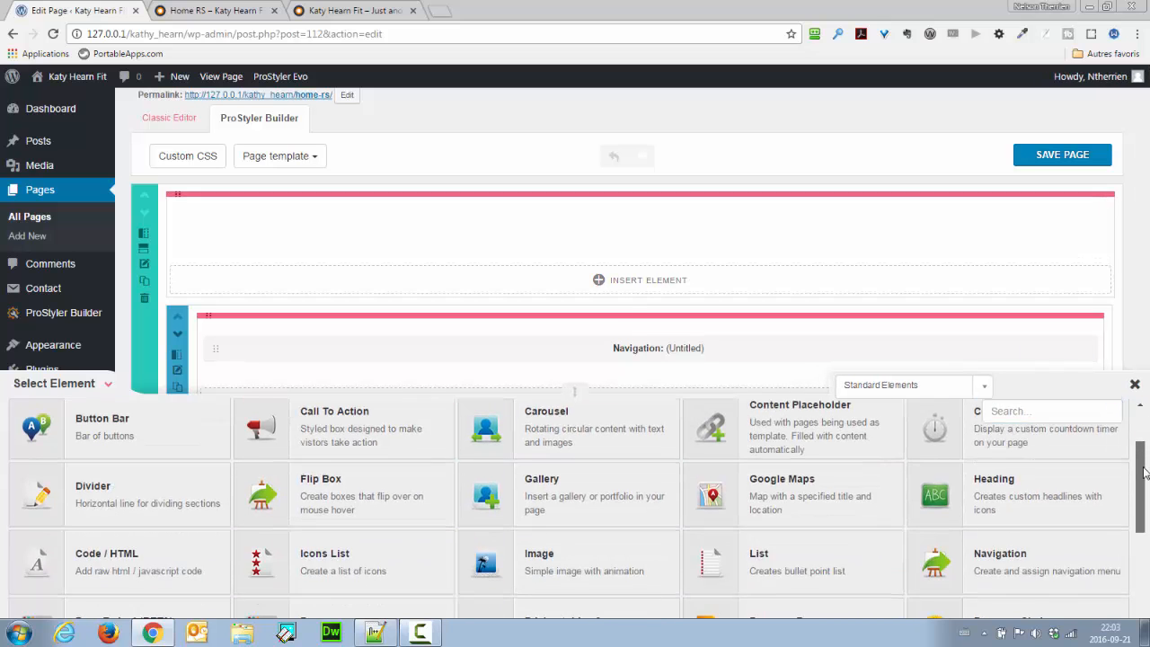
pyautogui.click(623, 547)
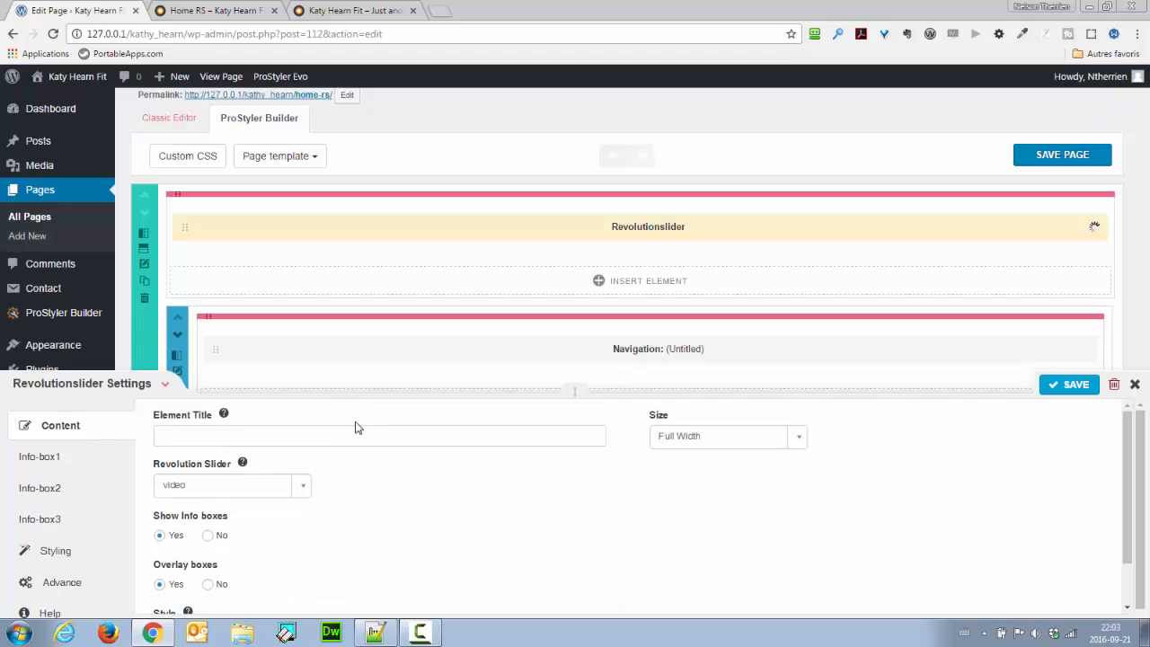
# Step: Configure the Revolutionslider element with the video slider at Full Width size and info boxes turned off
pyautogui.click(231, 486)
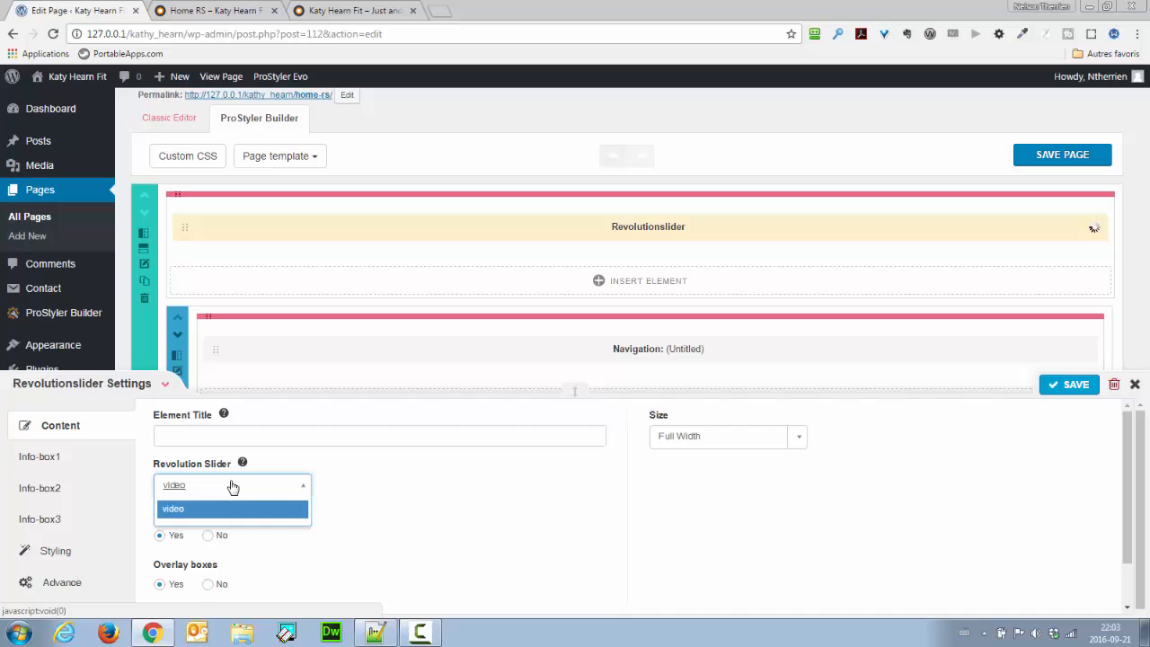
pyautogui.click(193, 505)
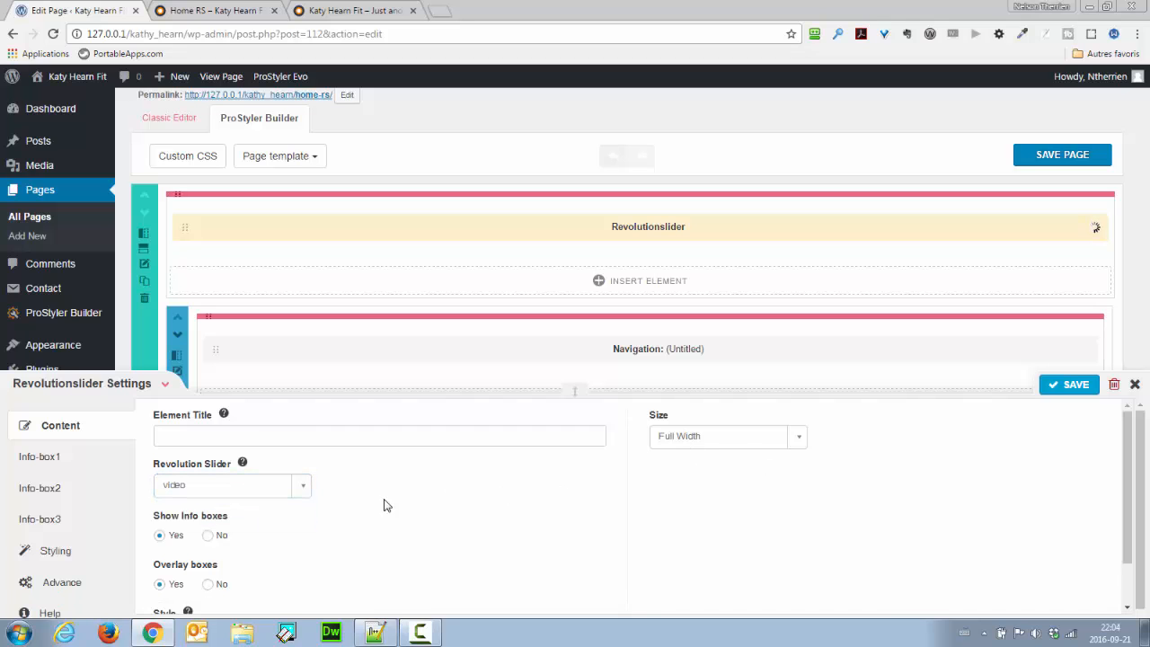
pyautogui.click(780, 437)
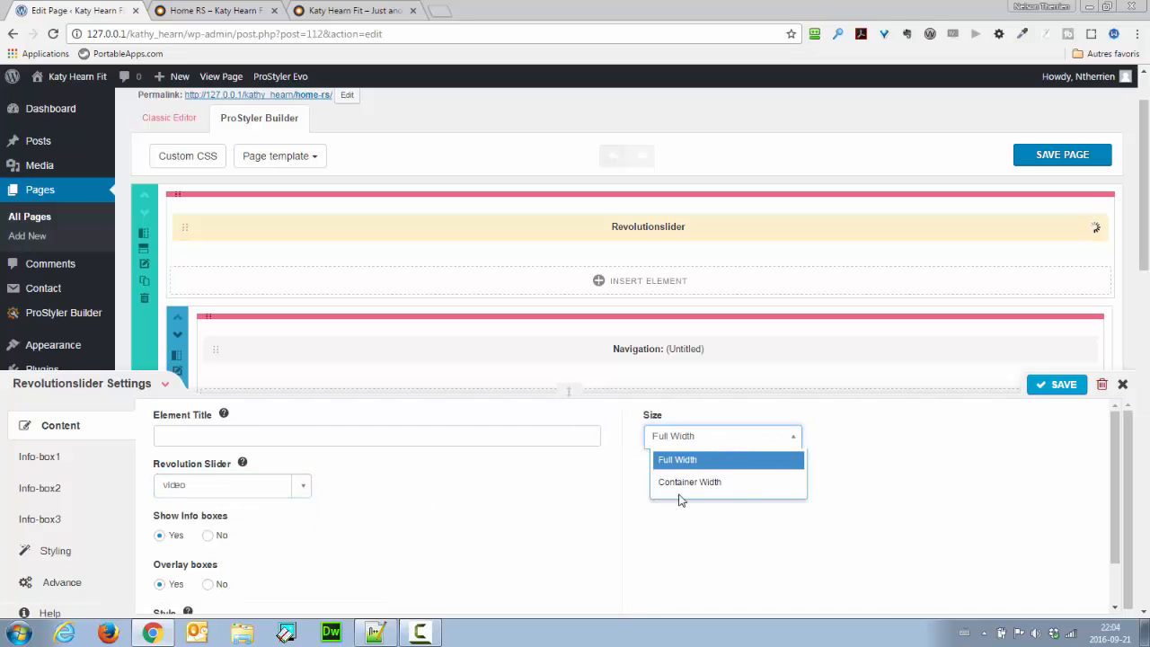
pyautogui.moveTo(1125, 462); pyautogui.dragTo(1130, 503)
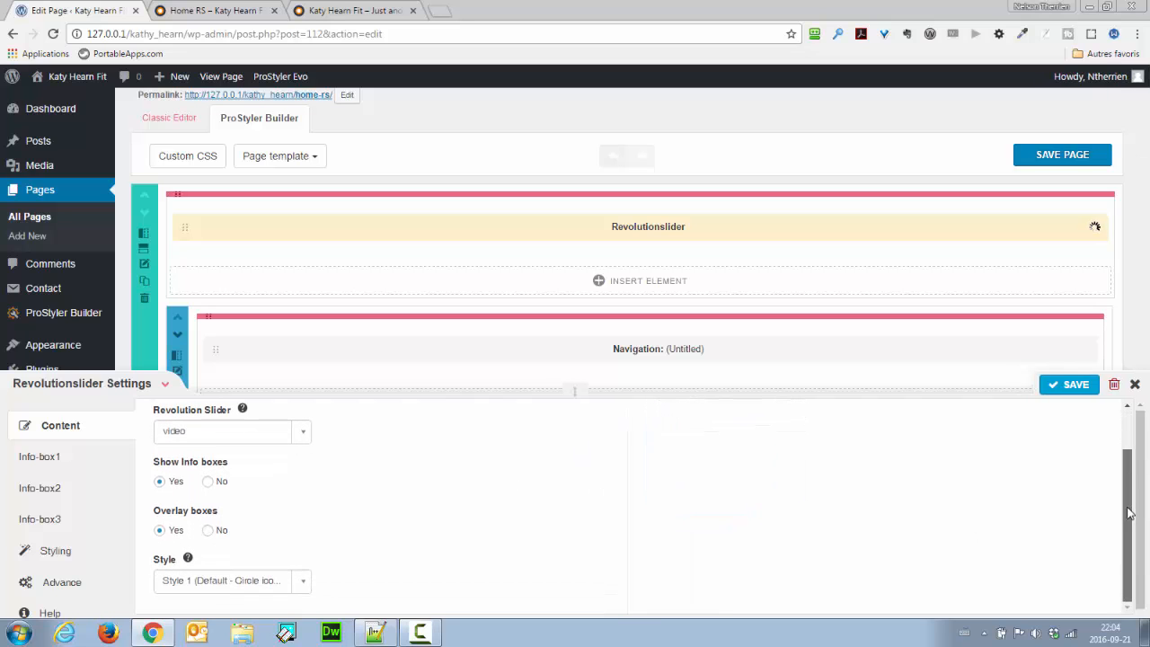
pyautogui.click(208, 481)
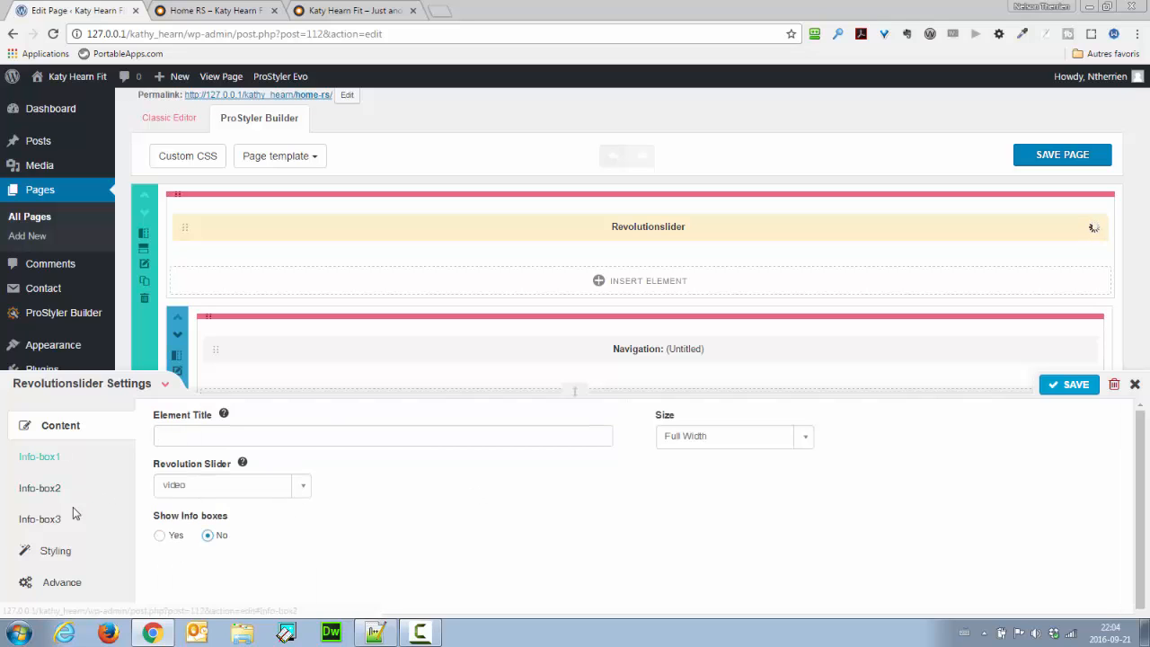
pyautogui.click(56, 550)
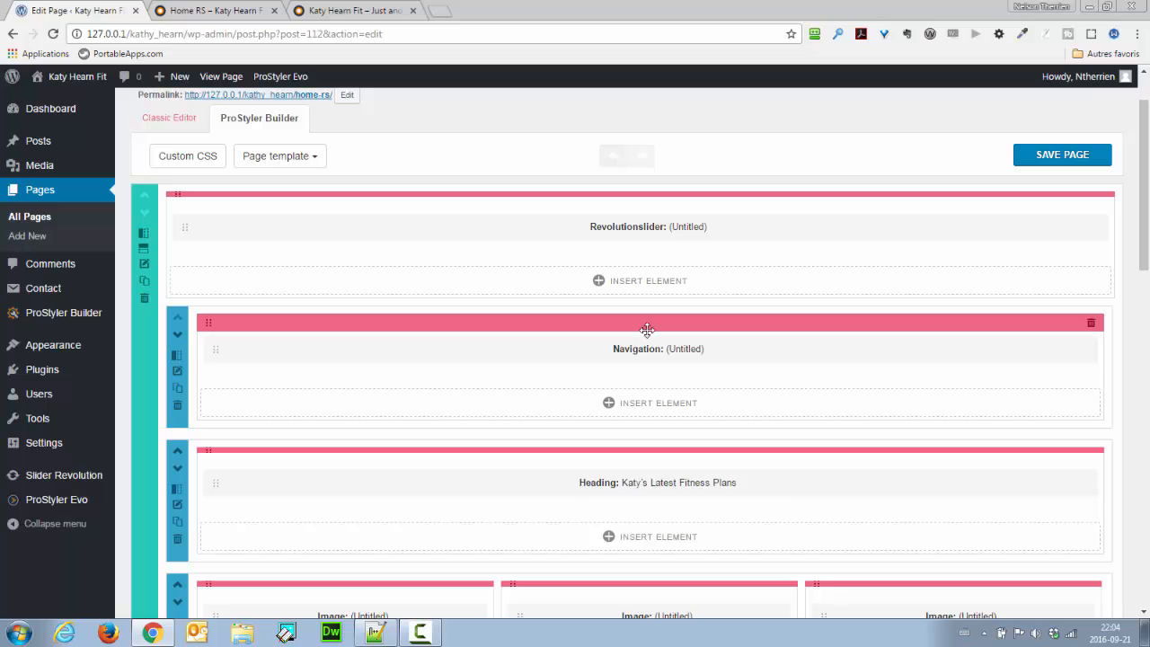
# Step: Save the page and reload the live Home RS page to check the inserted slider
pyautogui.click(1041, 159)
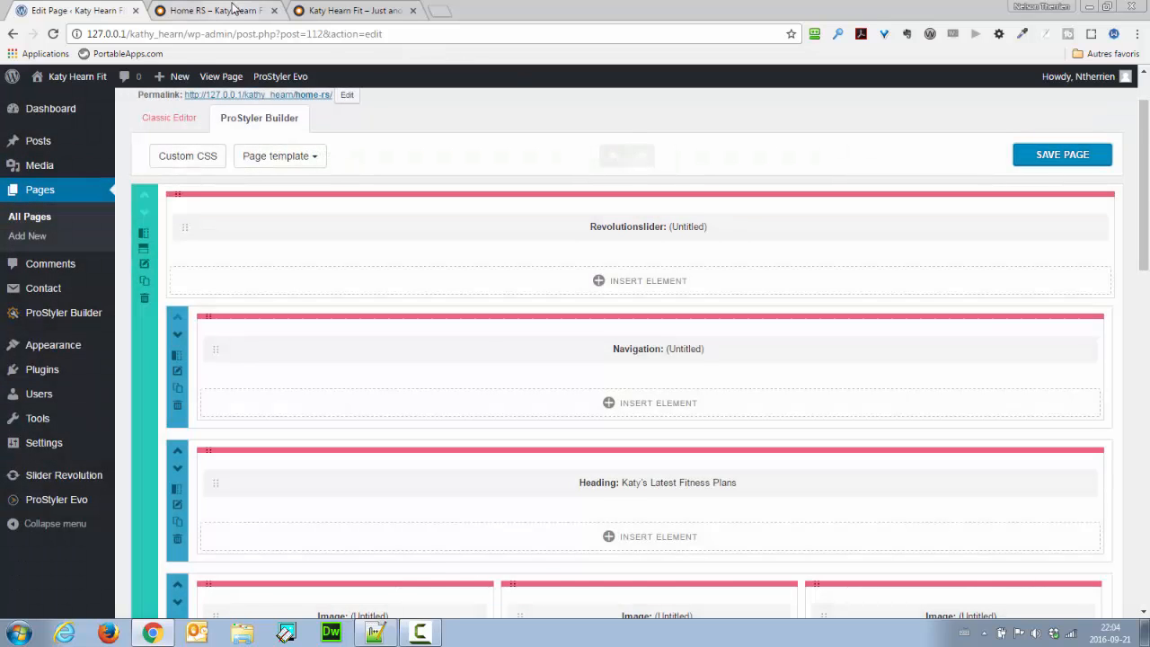
pyautogui.click(232, 10)
pyautogui.click(53, 34)
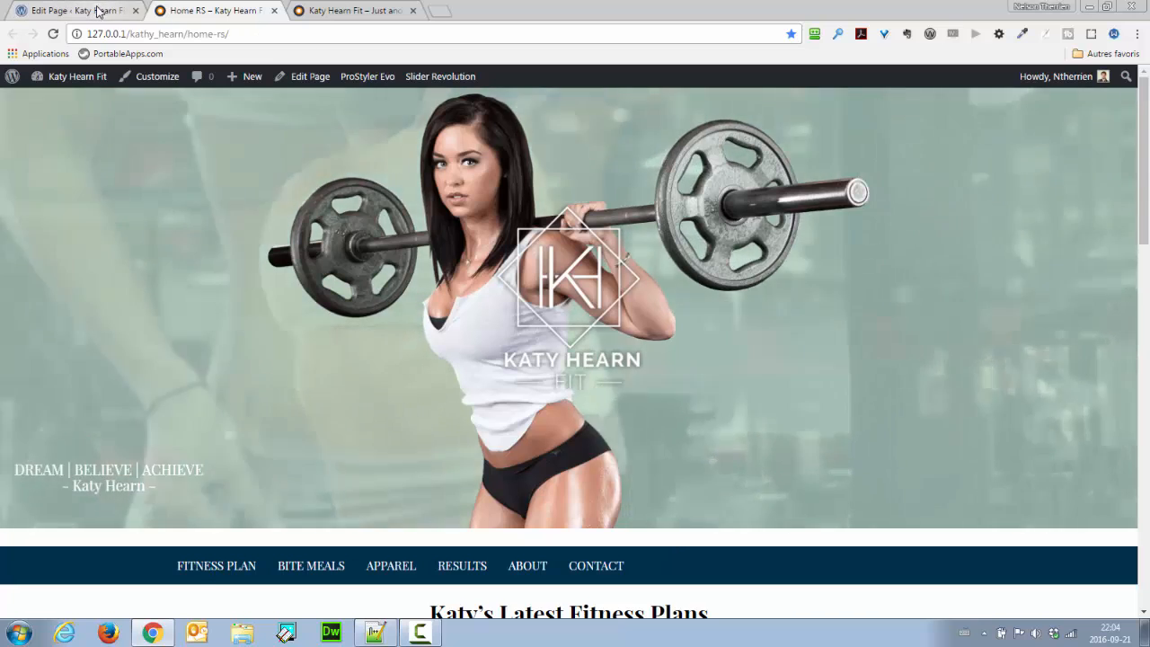
# Step: Set the Revolutionslider element's bottom margin to 0 px, then save the element and the page
pyautogui.click(100, 11)
pyautogui.click(1039, 228)
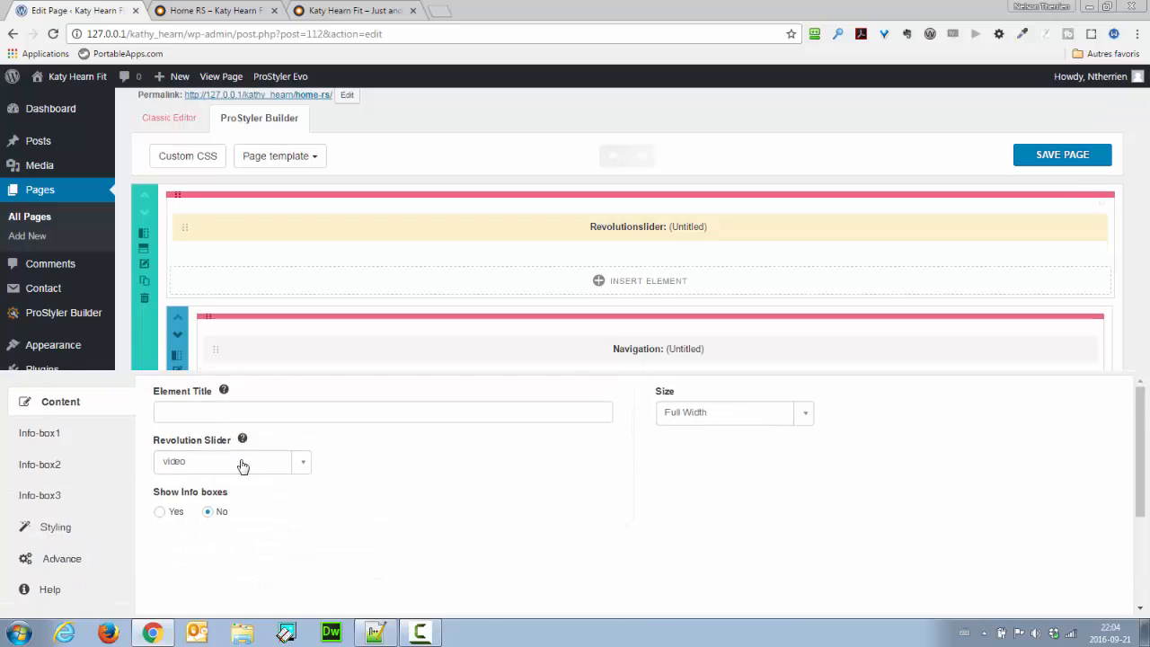
pyautogui.click(52, 548)
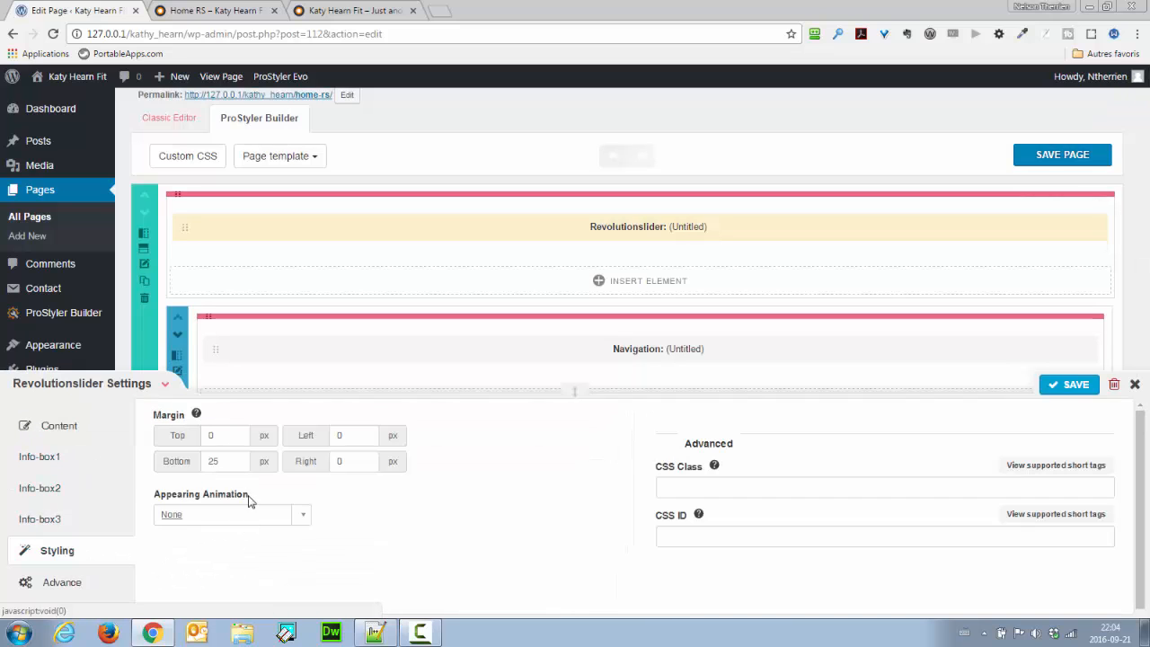
pyautogui.click(210, 461)
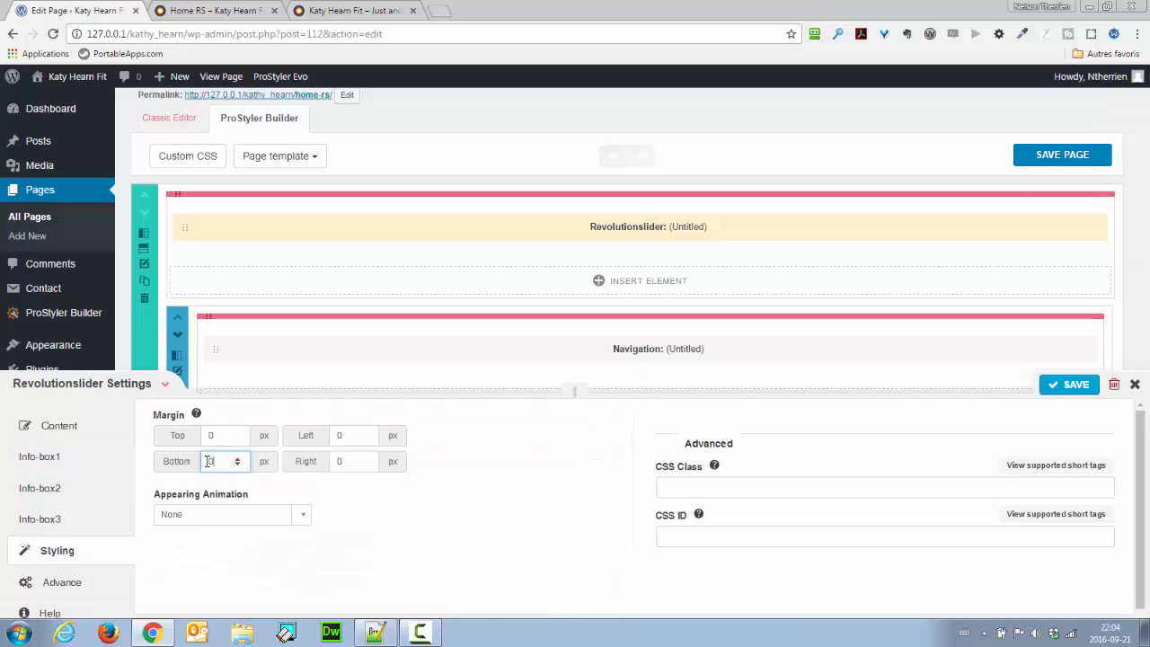
pyautogui.click(1061, 384)
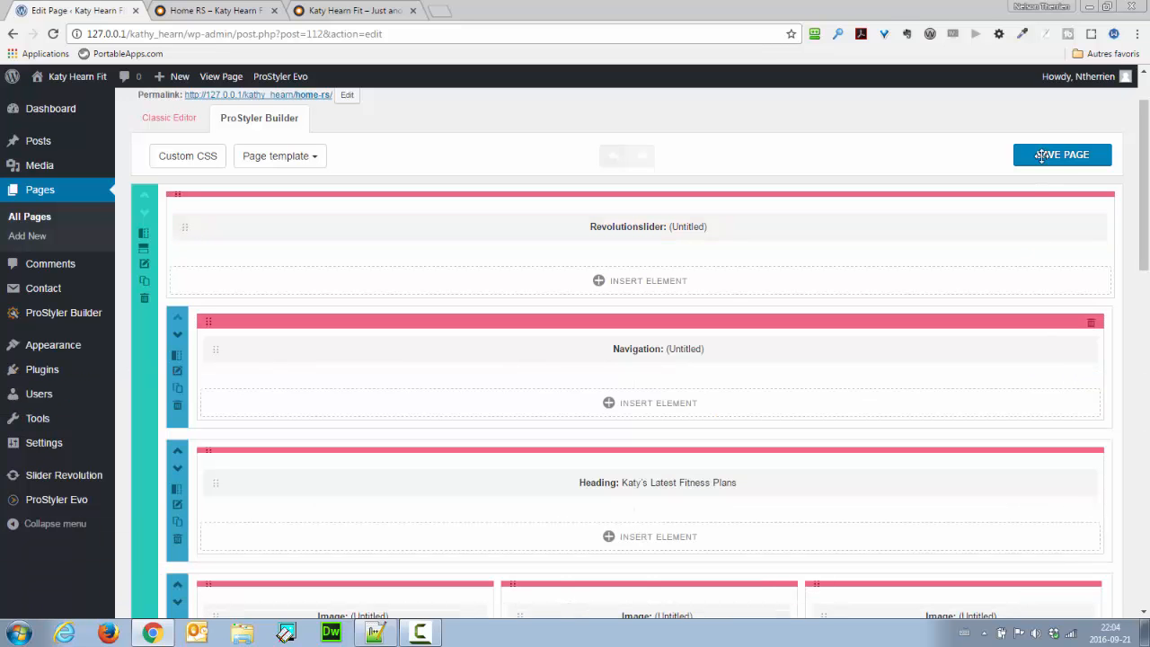
pyautogui.click(1059, 154)
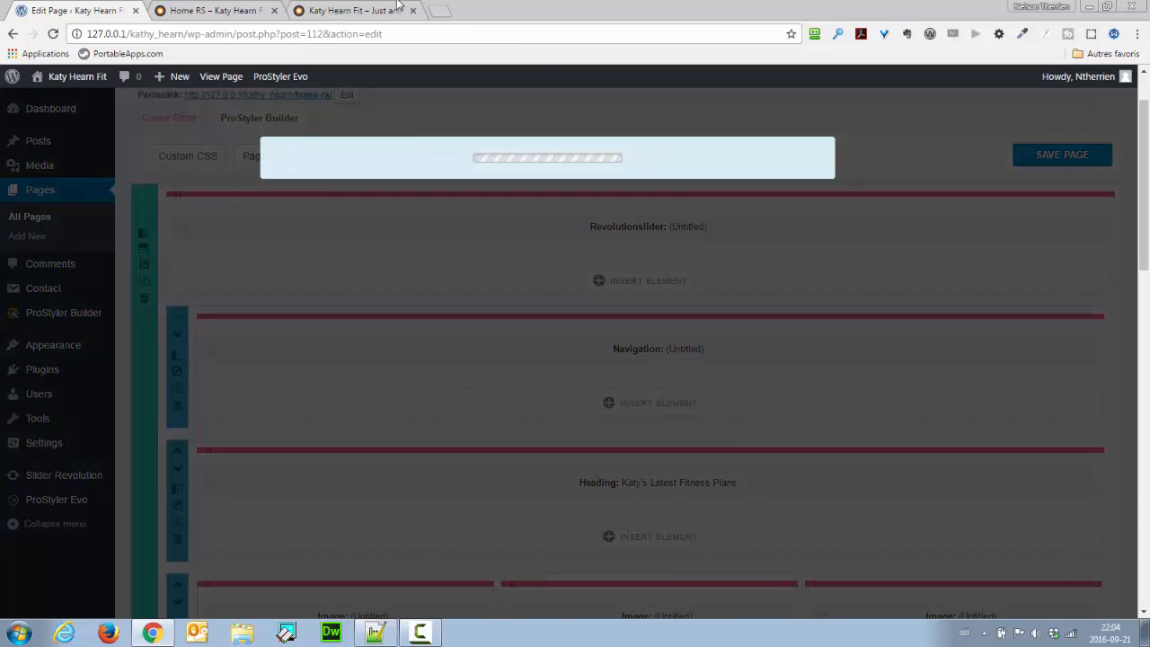
# Step: Reload the live Home RS page and check the spacing between the slider and the navigation bar
pyautogui.click(199, 10)
pyautogui.click(54, 34)
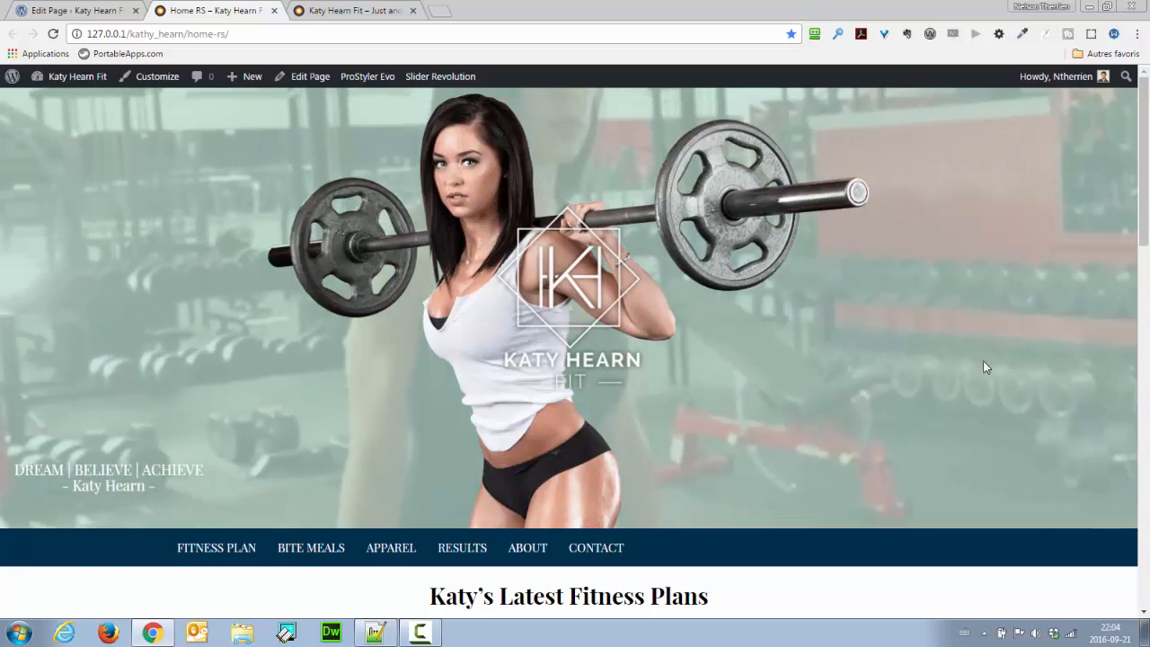
pyautogui.moveTo(1146, 187)
pyautogui.mouseDown()
pyautogui.moveTo(1146, 323)
pyautogui.moveTo(1146, 200)
pyautogui.mouseUp()
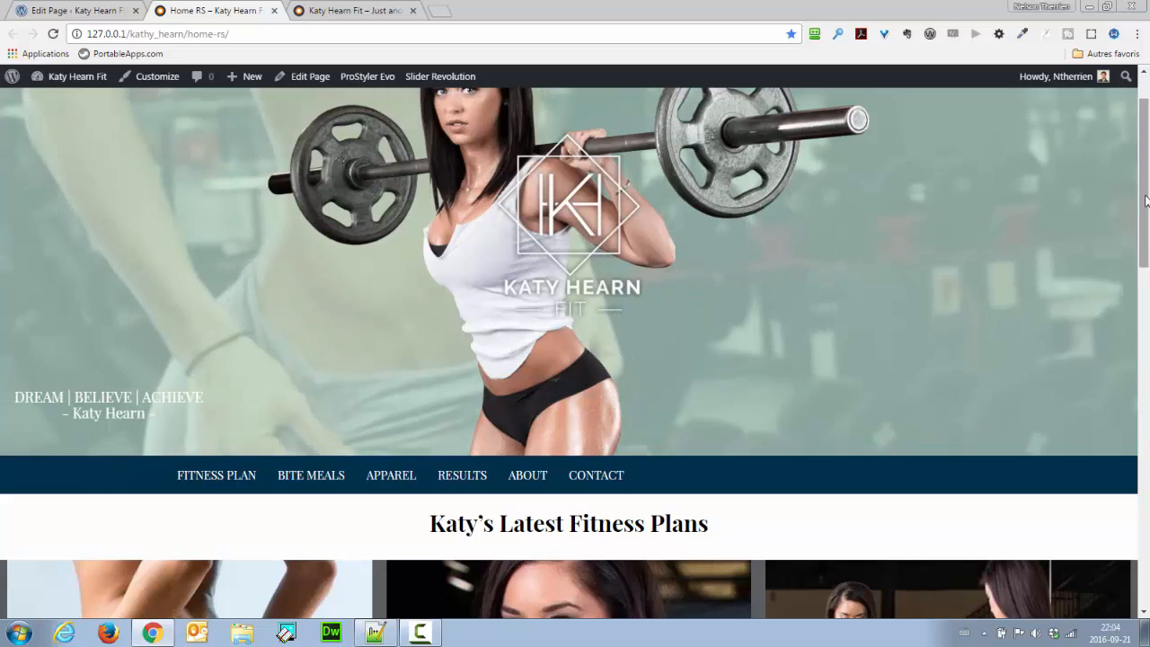
# Step: Emulate an iPad in the developer tools and check the reloaded Home RS page in portrait and landscape orientation
pyautogui.press('F12')
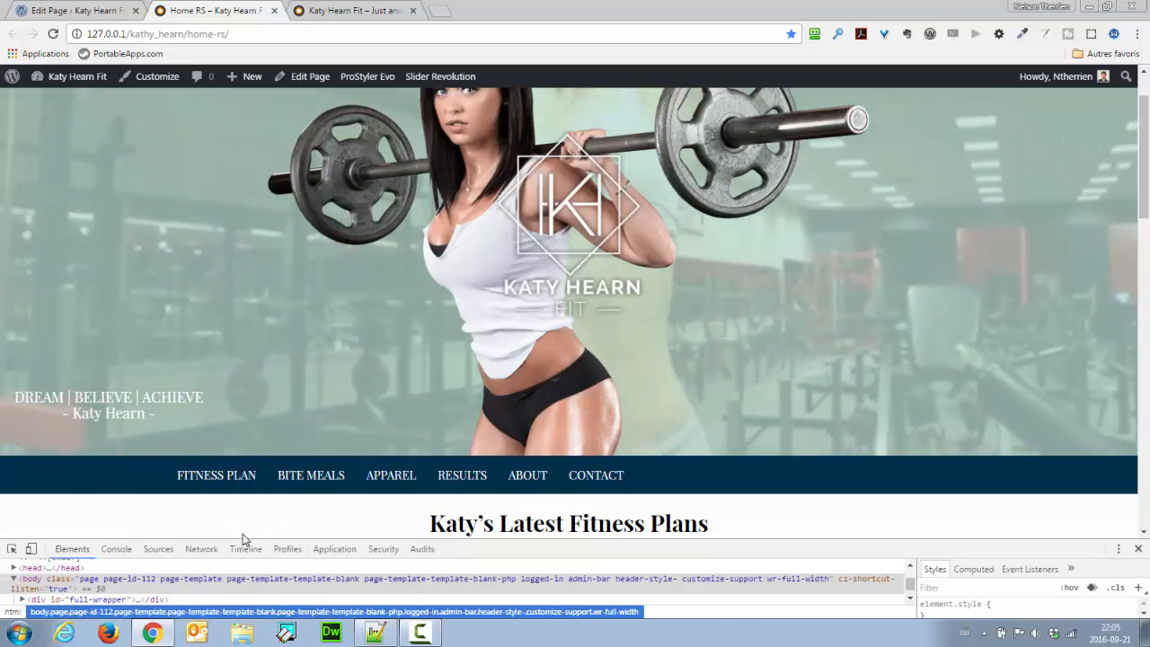
pyautogui.moveTo(243, 539); pyautogui.dragTo(108, 441)
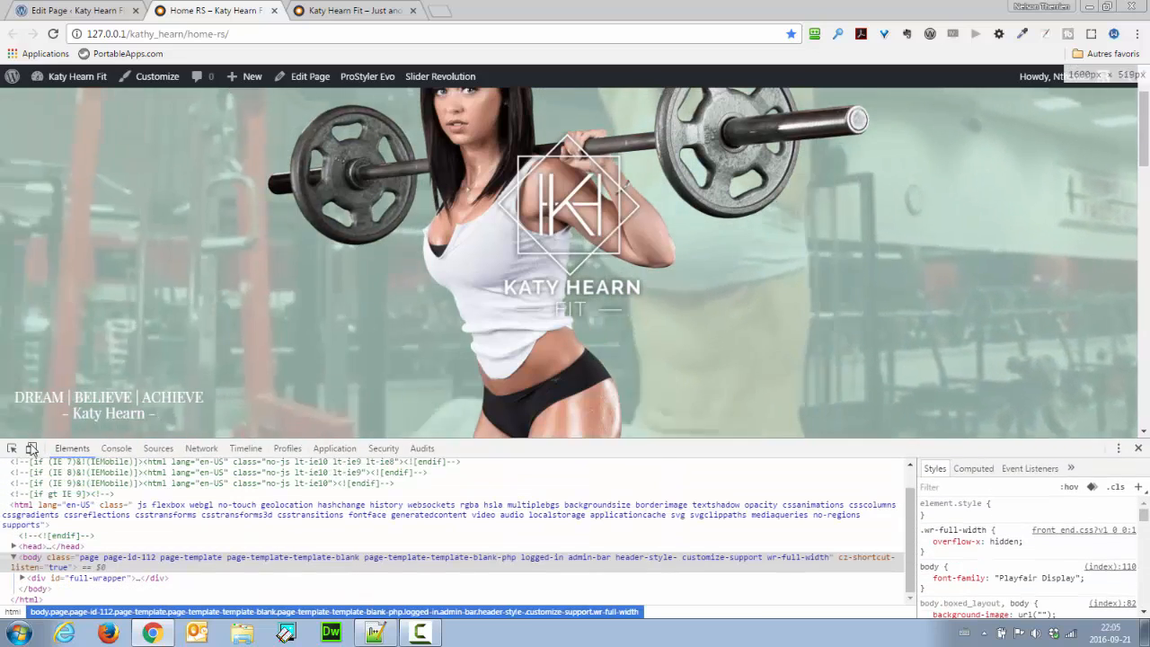
pyautogui.click(32, 448)
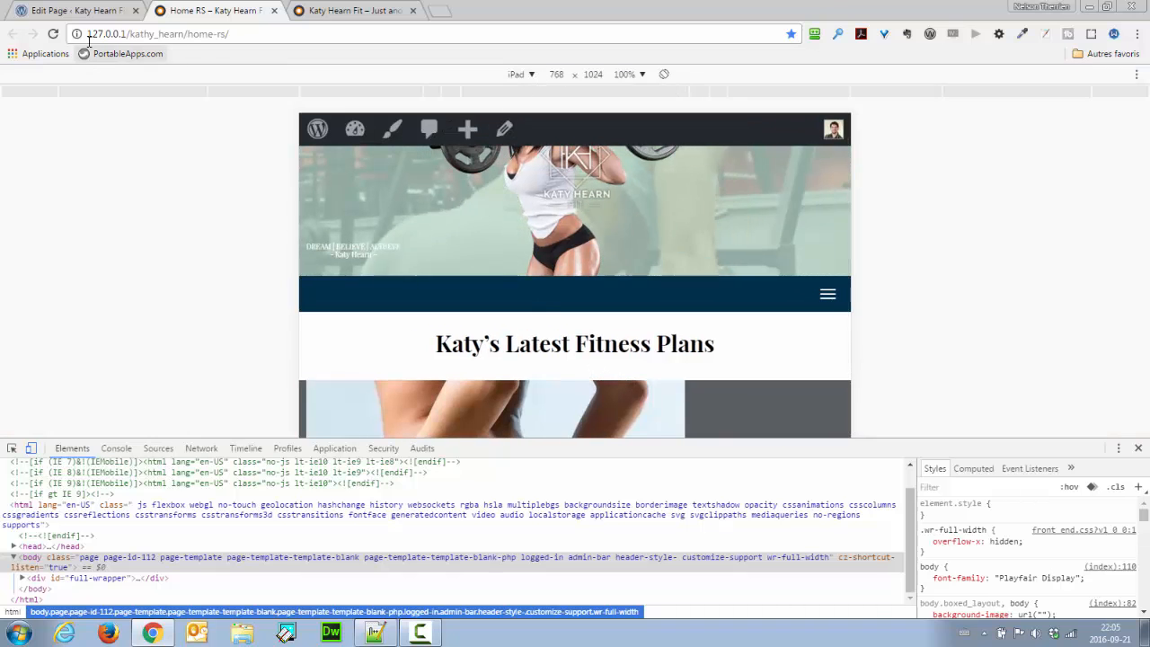
pyautogui.click(53, 33)
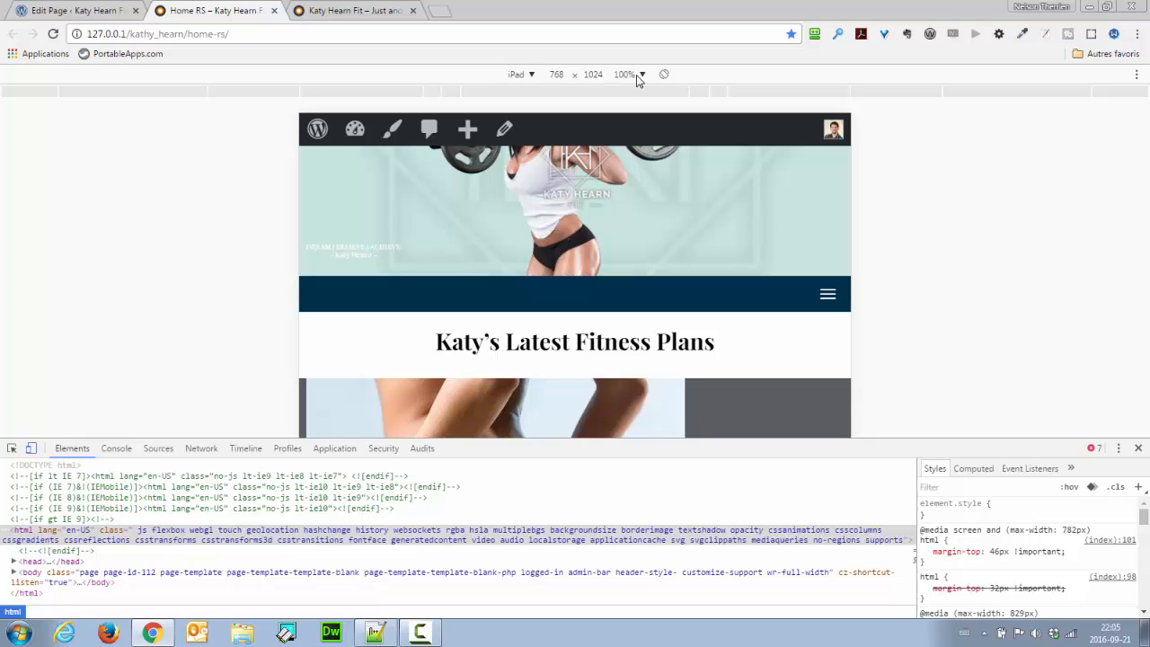
pyautogui.click(664, 76)
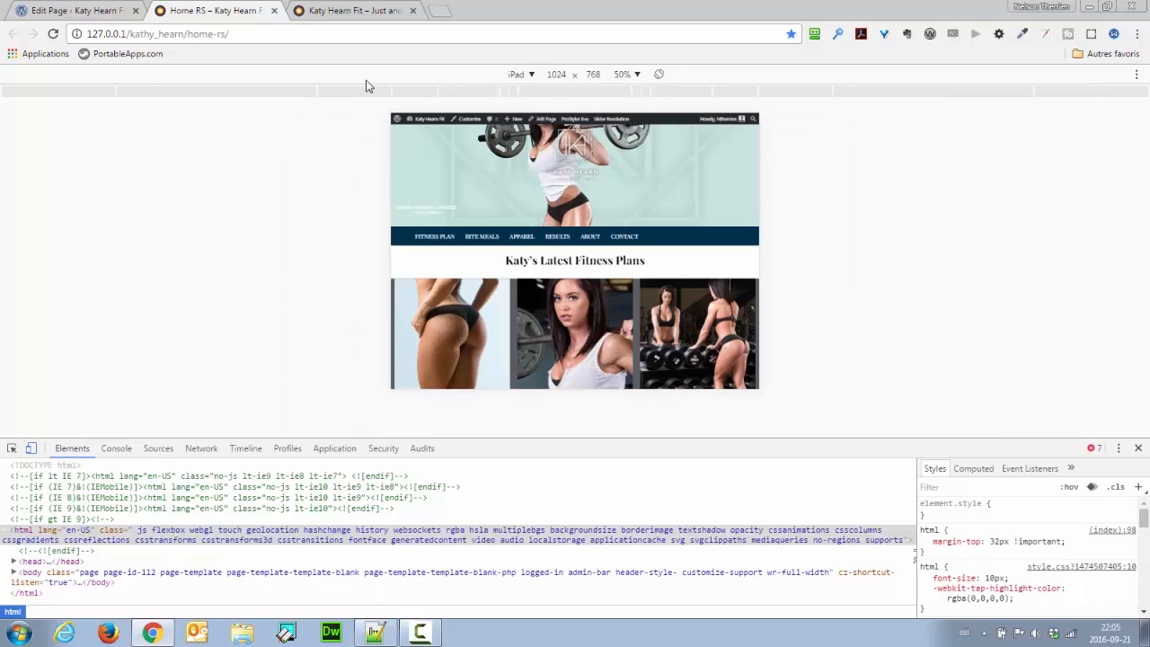
pyautogui.click(54, 35)
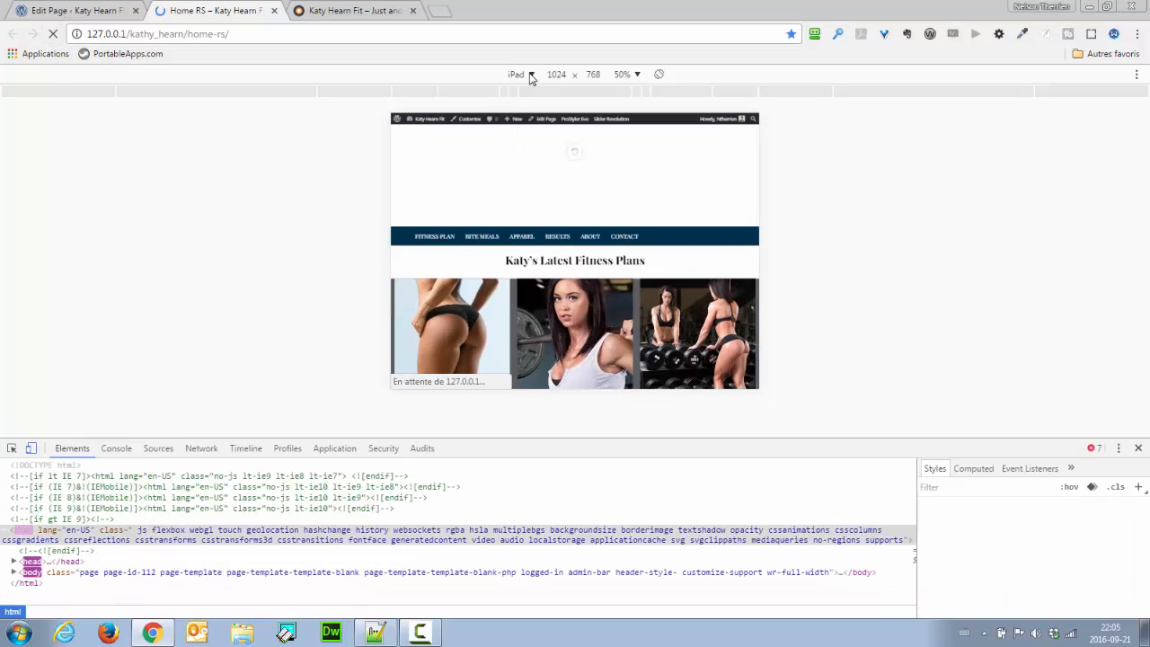
# Step: Switch the emulated device to iPhone 5 and reload the Home RS page to check its header
pyautogui.click(530, 75)
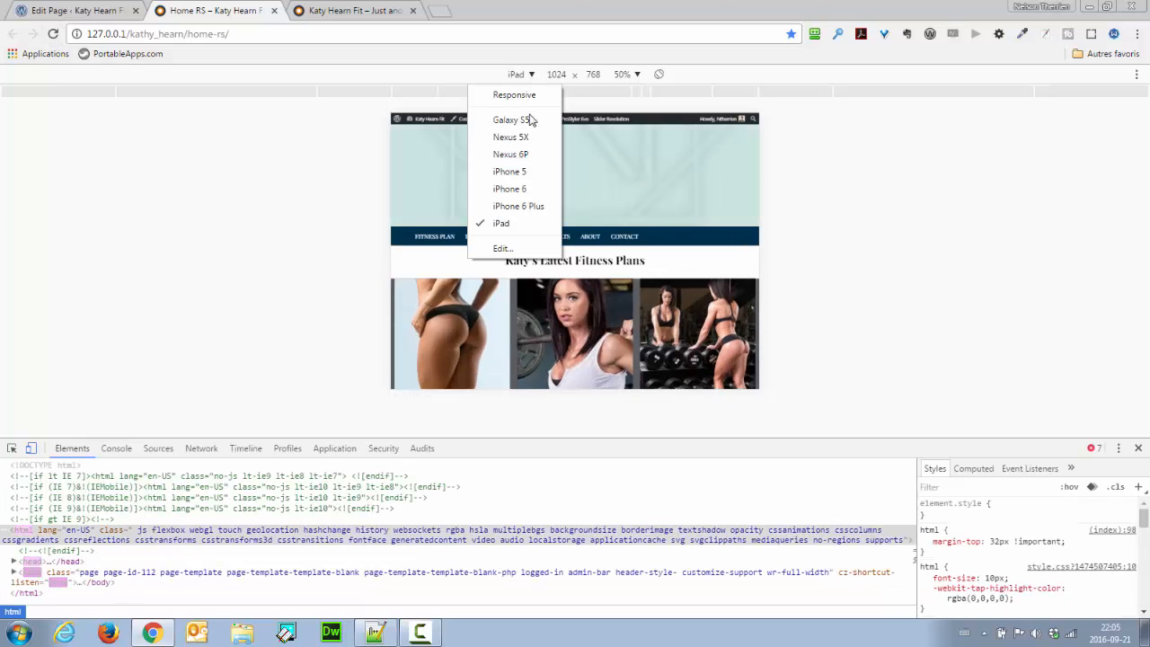
pyautogui.click(525, 172)
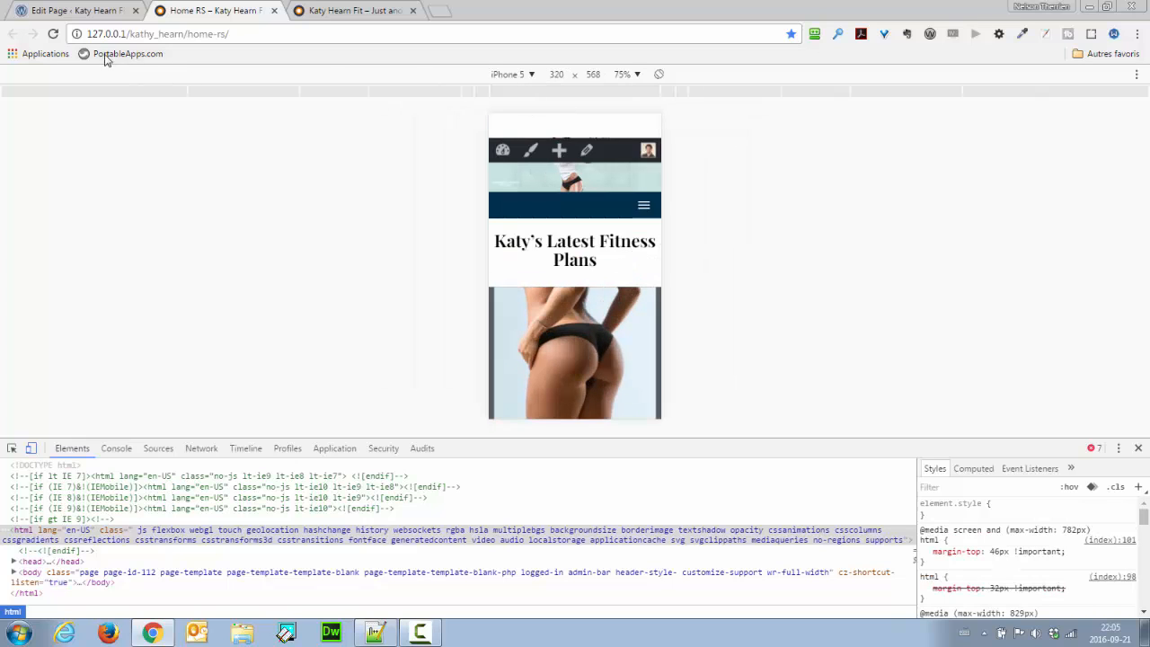
pyautogui.click(53, 33)
# Step: Open the Home RS page, 127.0.0.1/kathy_hearn/home-rs/, in a private browsing window
pyautogui.click(254, 36)
pyautogui.hotkey('ctrl', 'c')
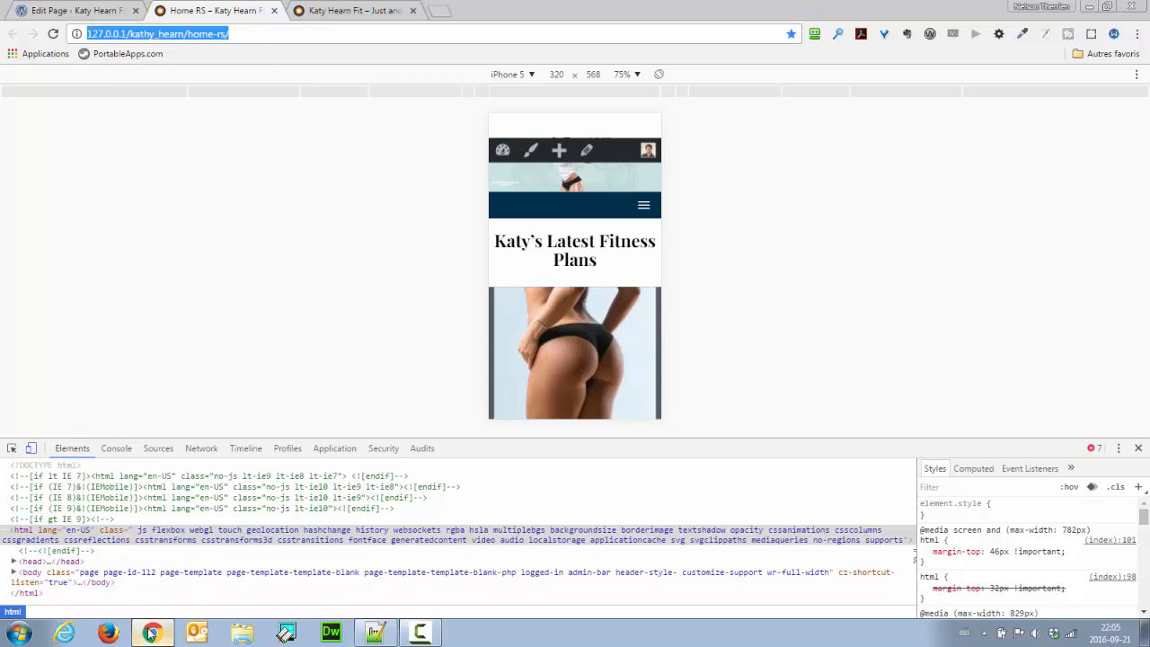
pyautogui.click(1136, 36)
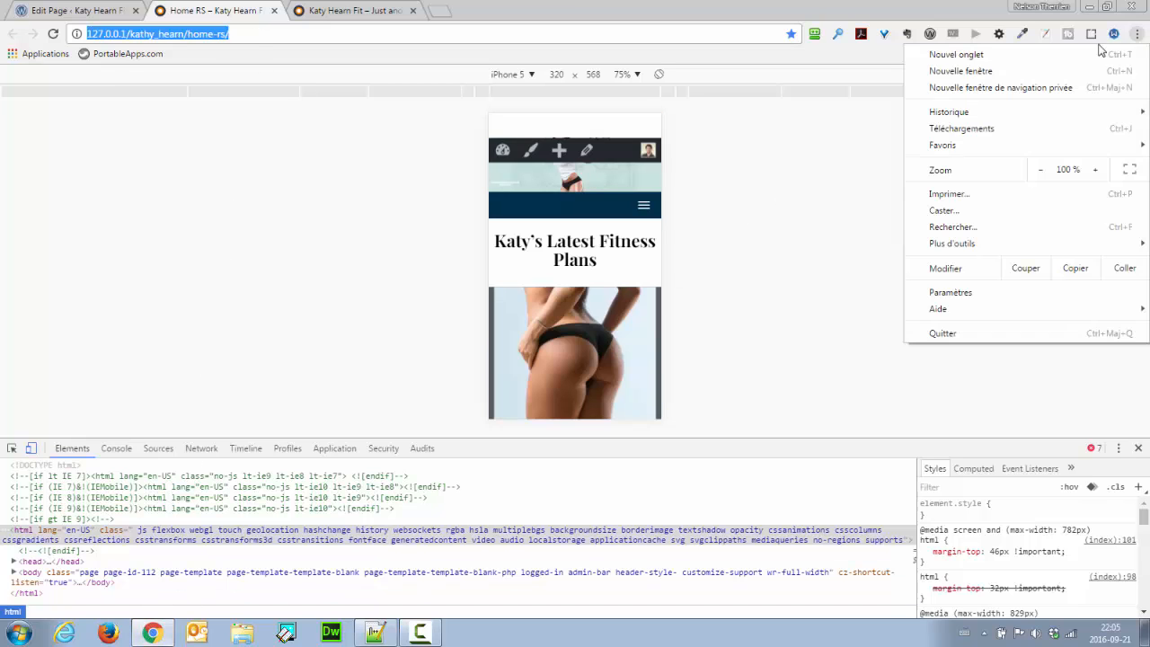
pyautogui.click(1043, 88)
pyautogui.hotkey('ctrl', 'v')
pyautogui.press('Return')
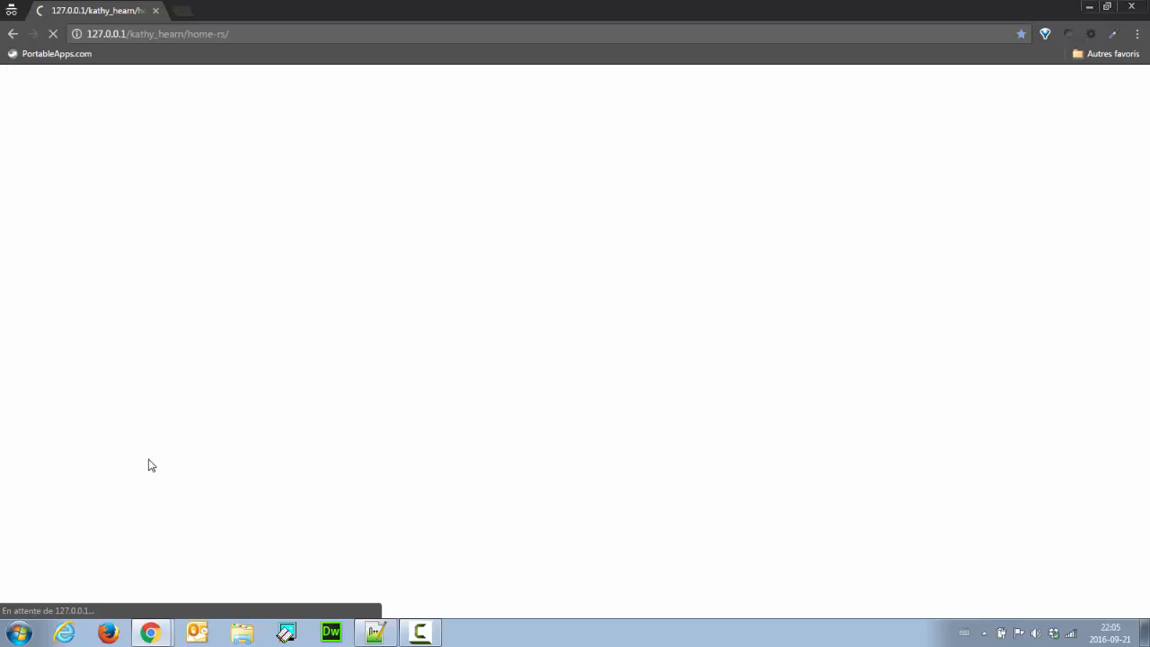
# Step: Check the logged-out page in iPhone 5 emulation, then close the developer tools and minimize the private window
pyautogui.hotkey('ctrl', 'shift', 'i')
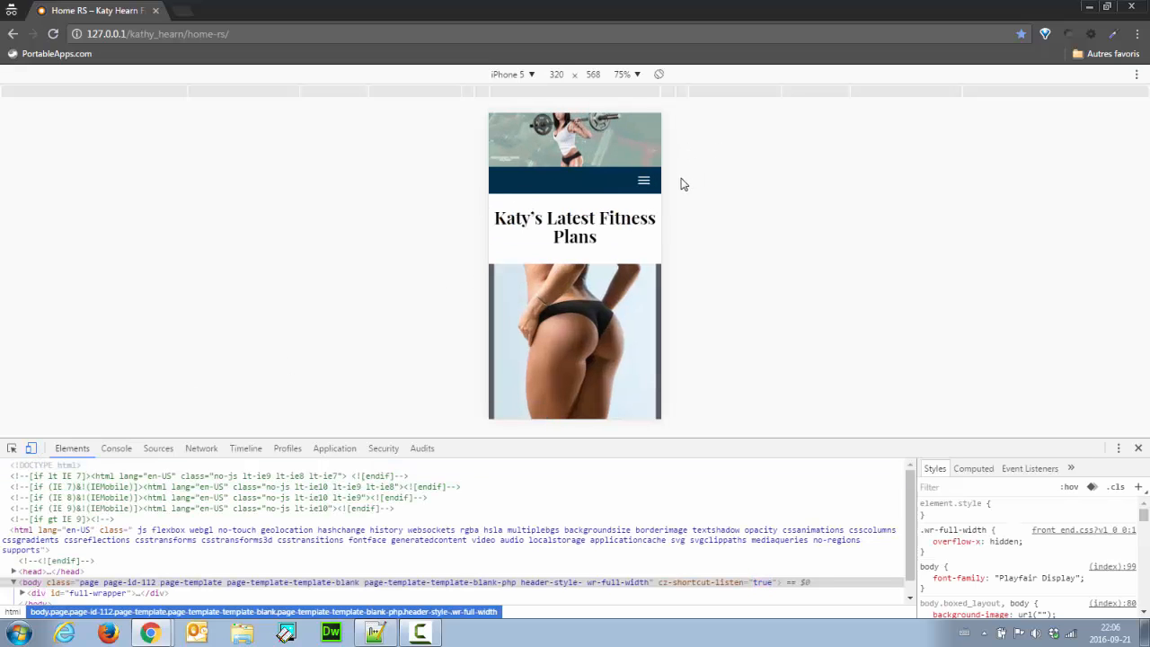
pyautogui.scroll(-5, 585, 143)
pyautogui.scroll(5, 585, 143)
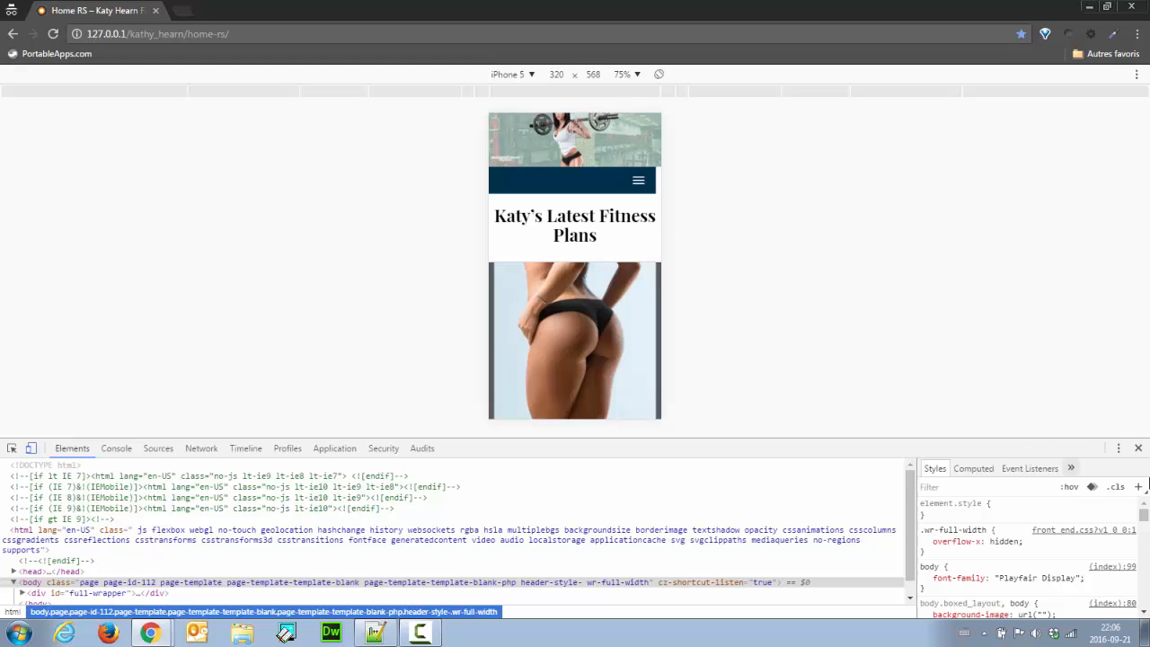
pyautogui.click(1139, 447)
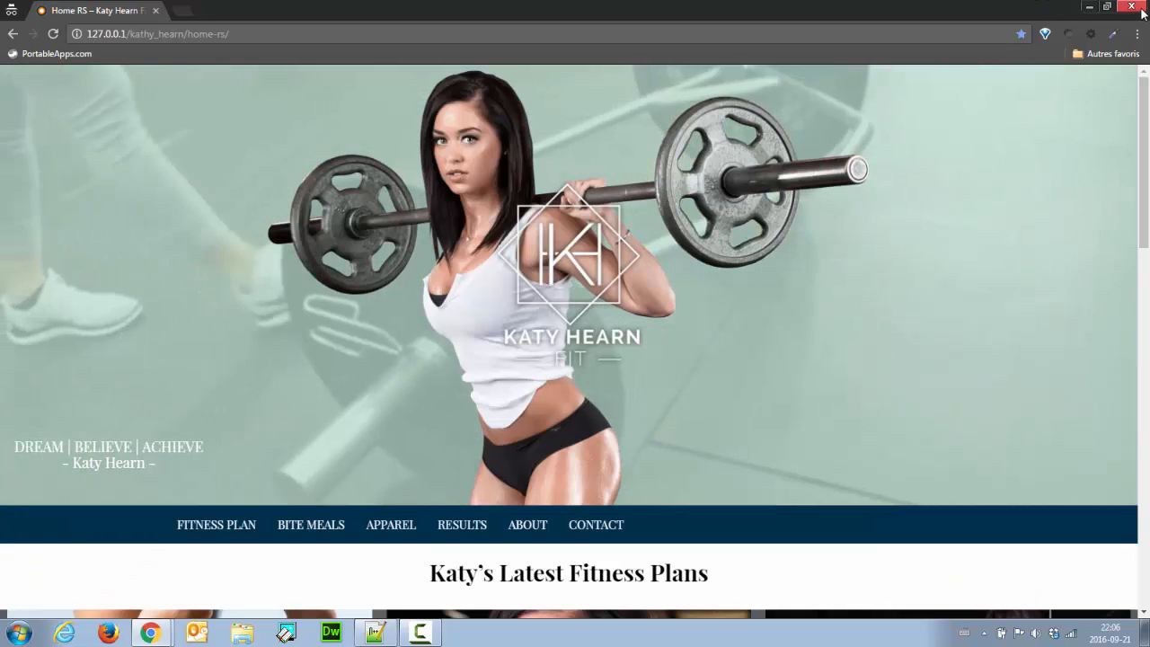
pyautogui.click(1089, 10)
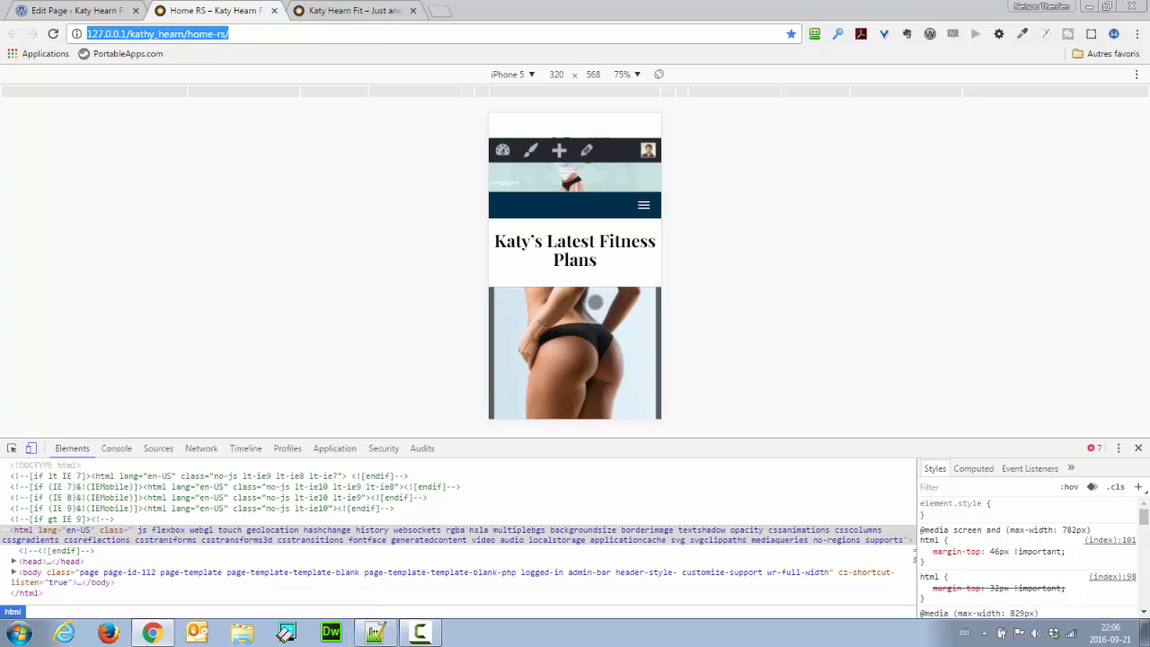
# Step: Turn off device emulation, close the developer tools and view the Home RS page at desktop size
pyautogui.click(31, 447)
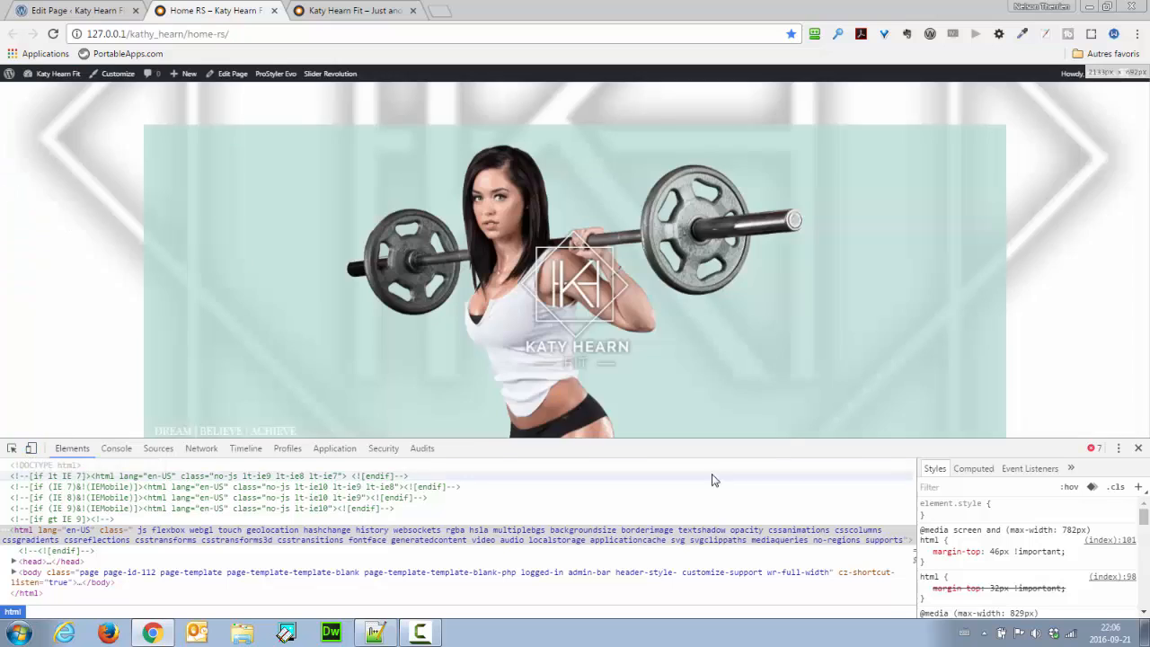
pyautogui.click(1138, 448)
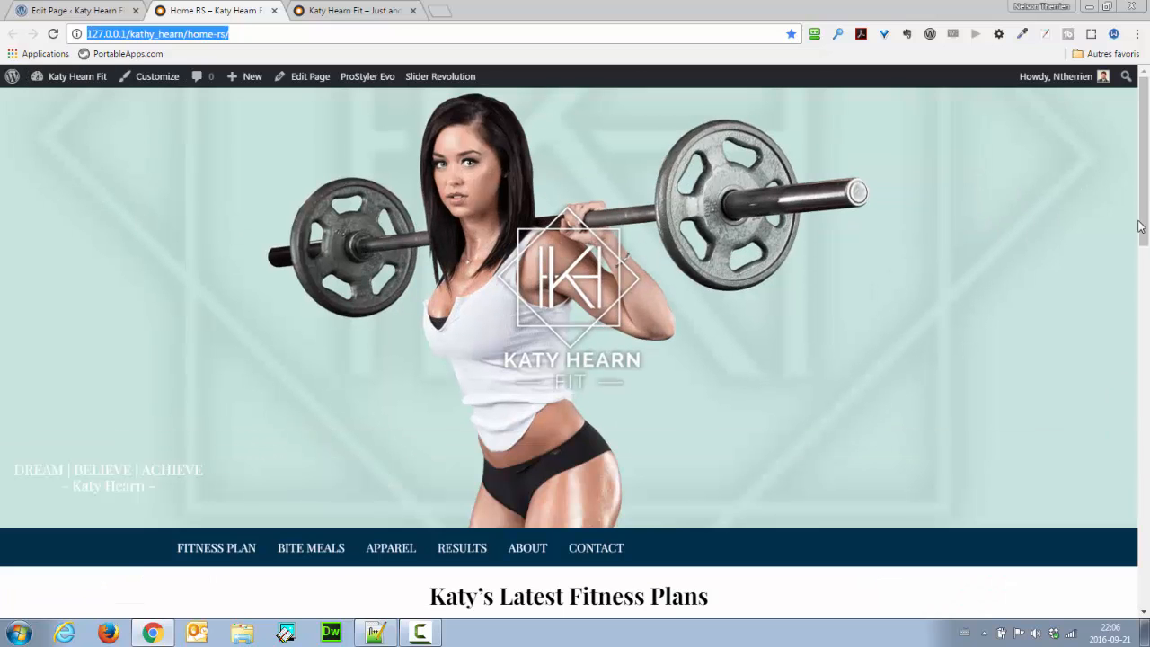
pyautogui.moveTo(1145, 172); pyautogui.dragTo(1144, 137)
# Step: Compare the original Katy Hearn Fit home page with the Home RS page, looking at header and scrolling
pyautogui.click(386, 13)
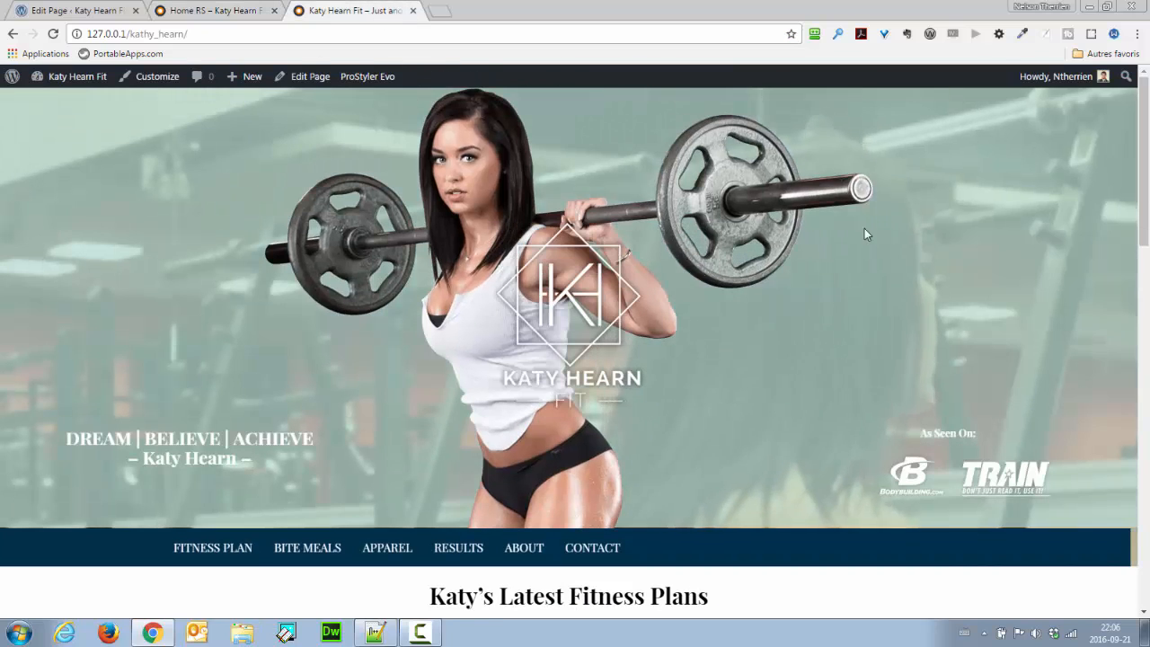
pyautogui.moveTo(1144, 155); pyautogui.dragTo(1144, 264)
pyautogui.moveTo(1145, 210); pyautogui.dragTo(1146, 108)
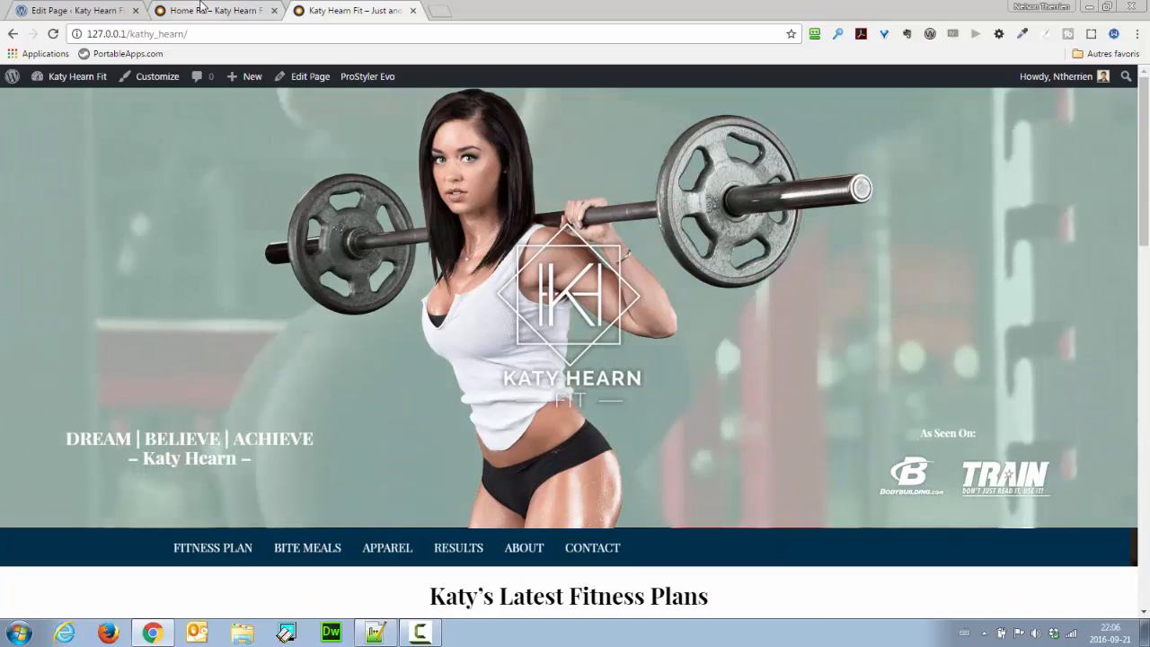
pyautogui.click(209, 10)
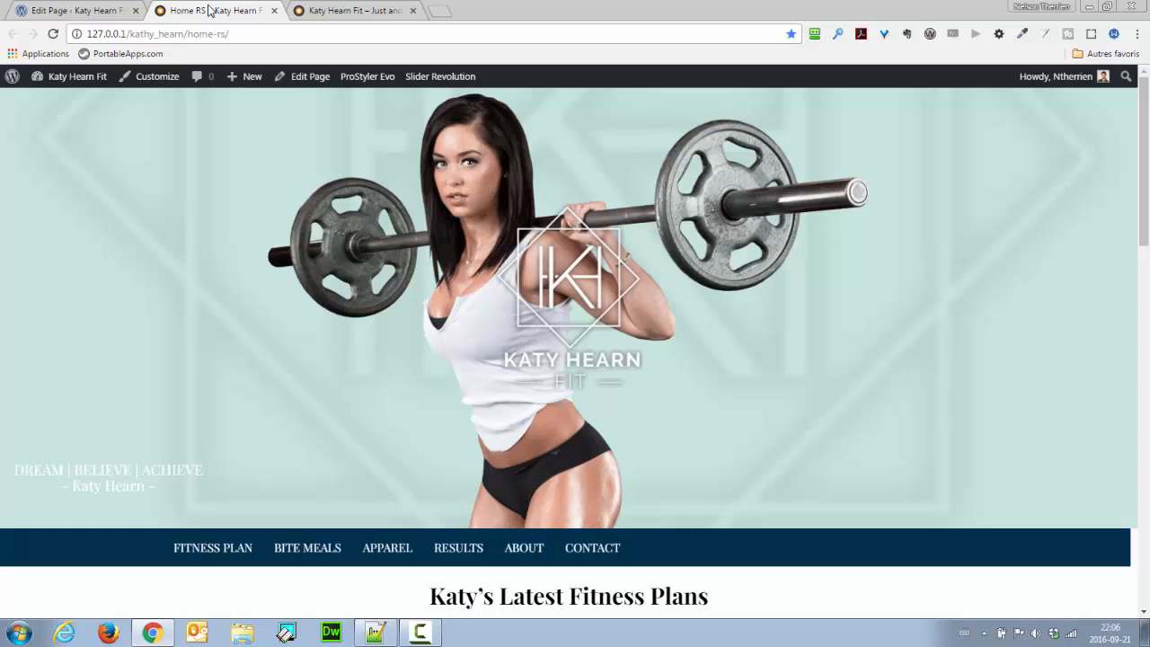
# Step: Give the Revolutionslider element on the Home RS page the CSS ID hero and save its settings
pyautogui.click(365, 12)
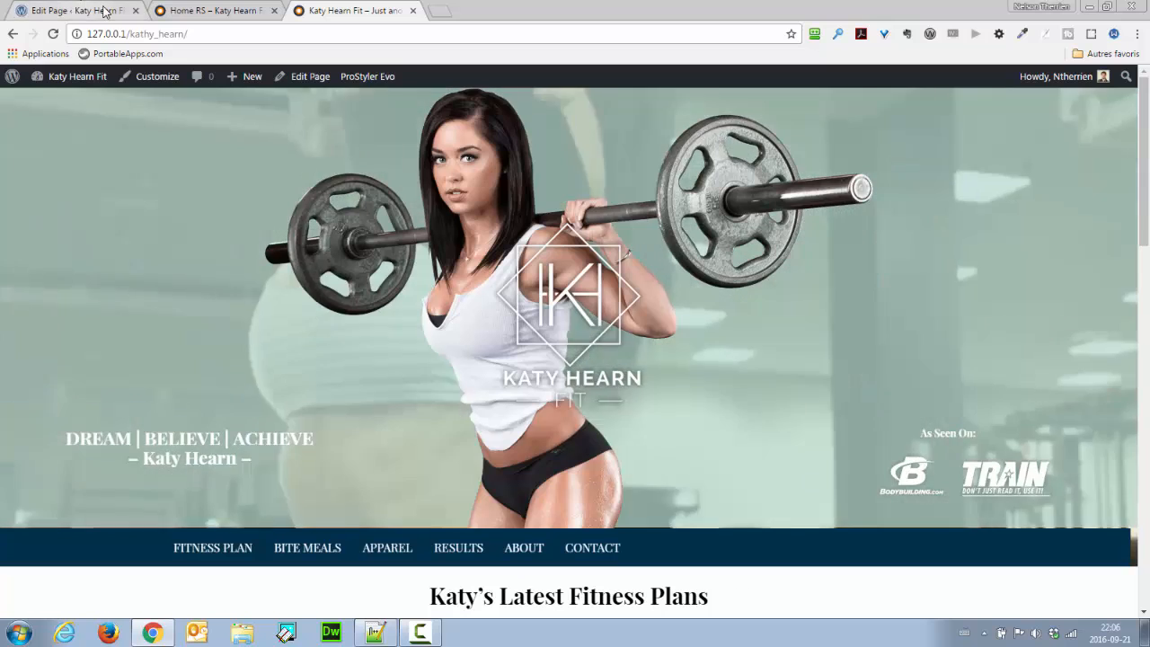
pyautogui.click(176, 15)
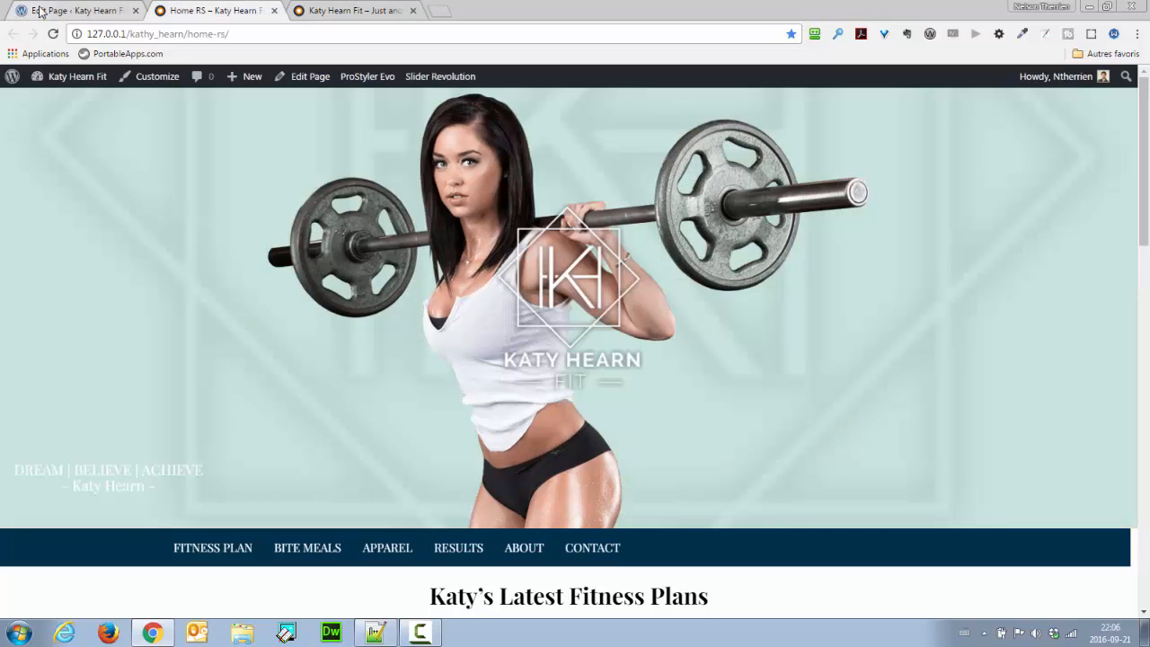
pyautogui.click(89, 7)
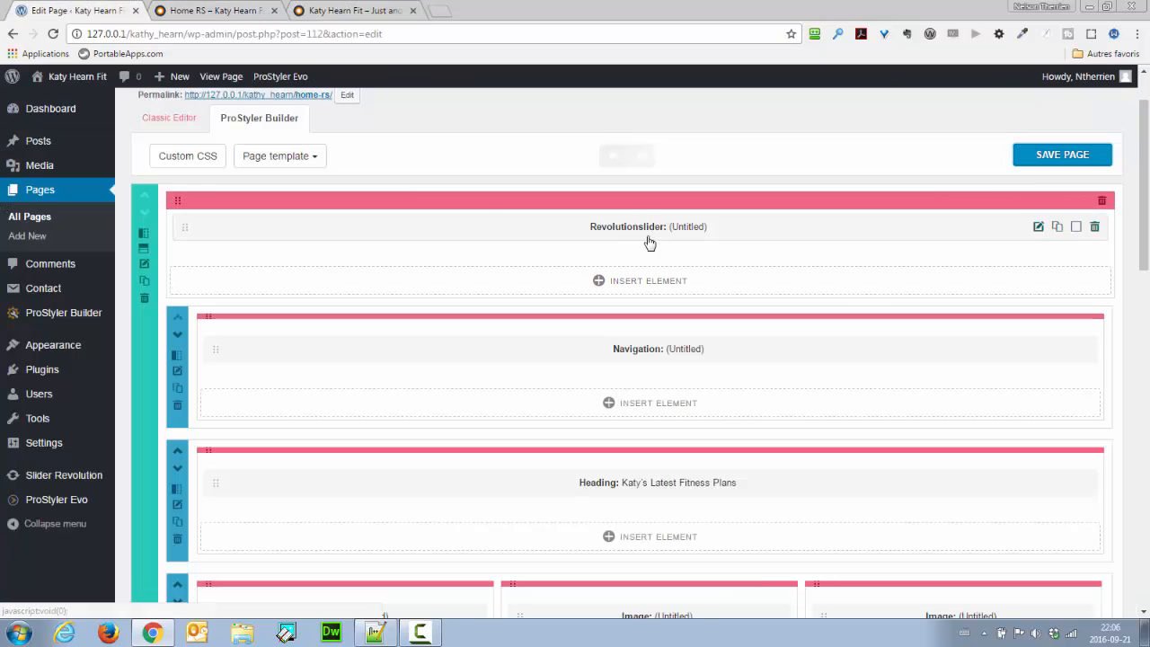
pyautogui.click(1038, 226)
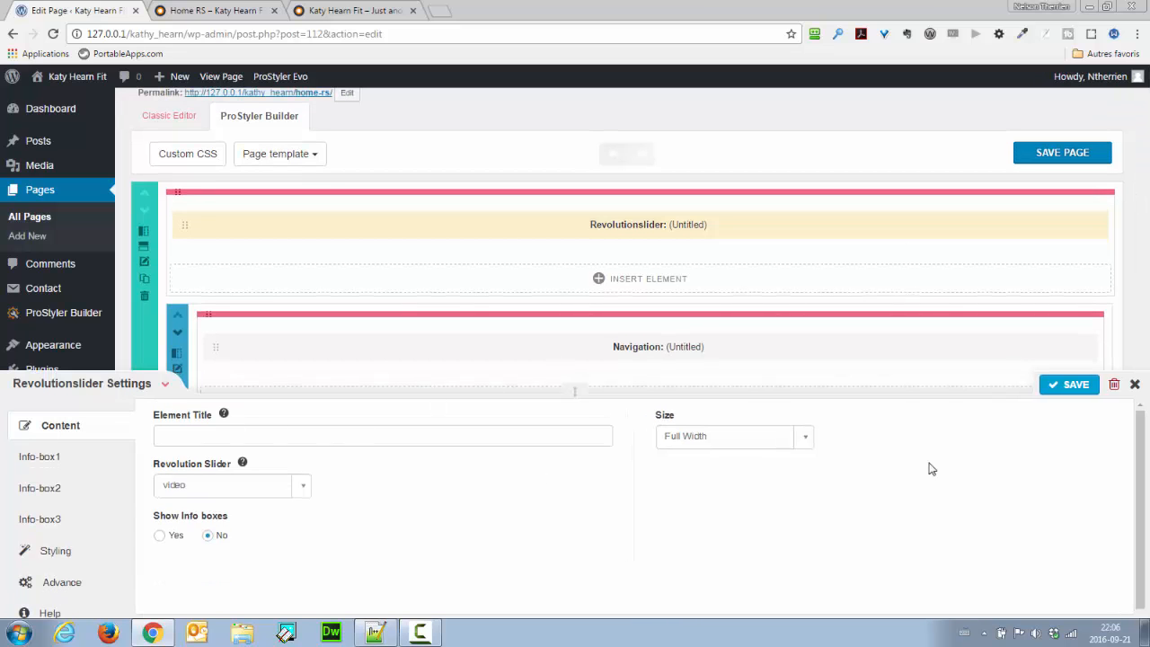
pyautogui.click(56, 550)
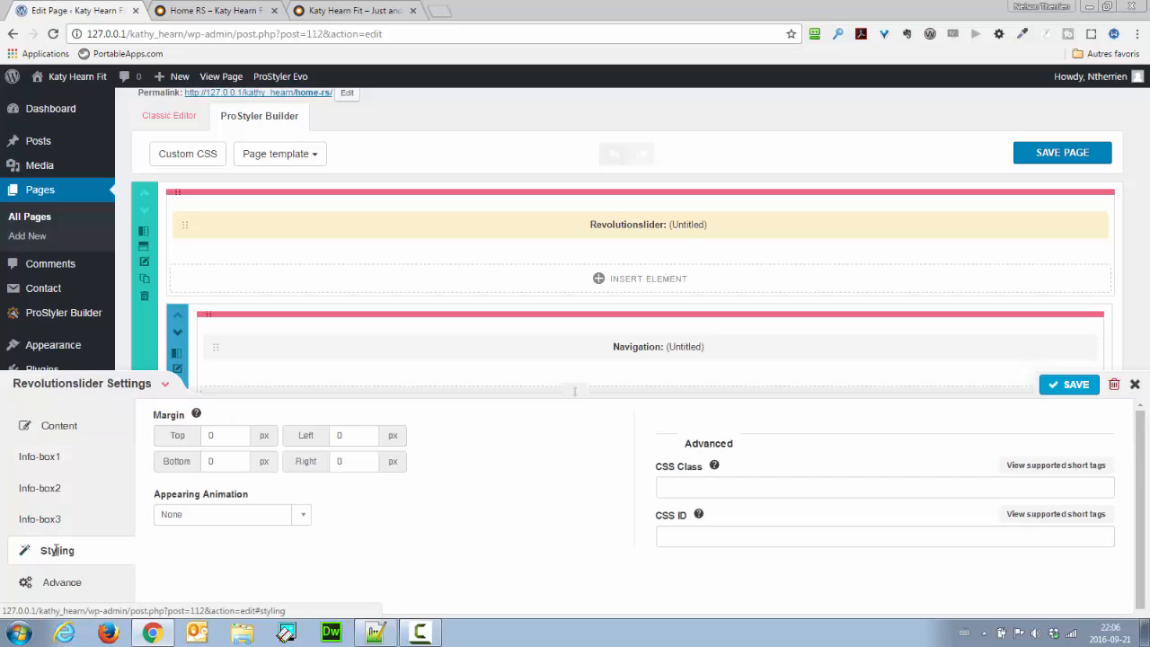
pyautogui.click(735, 543)
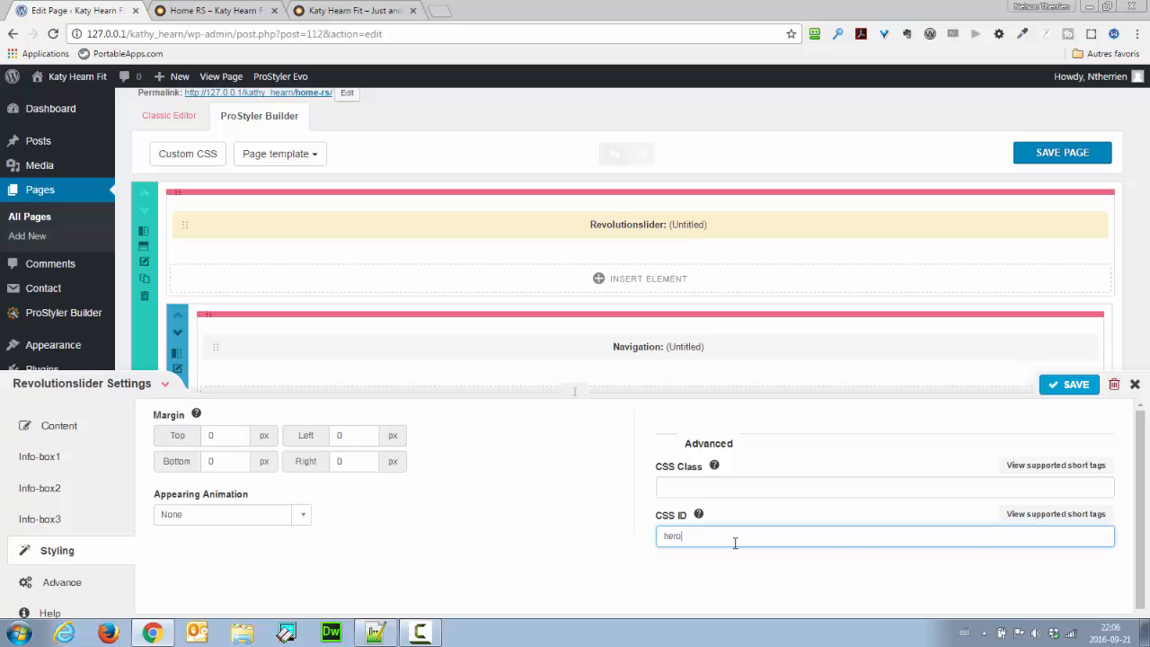
pyautogui.click(1060, 385)
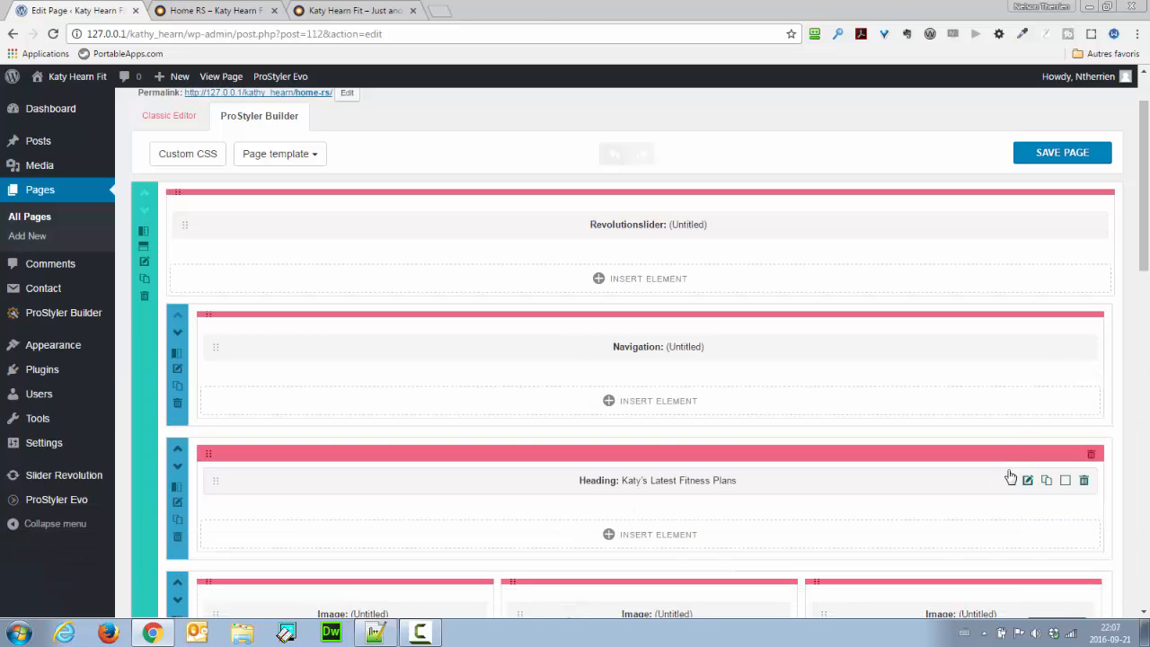
# Step: Add page custom CSS that sets #hero to position: fixed, then save the page
pyautogui.moveTo(1145, 162); pyautogui.dragTo(1146, 172)
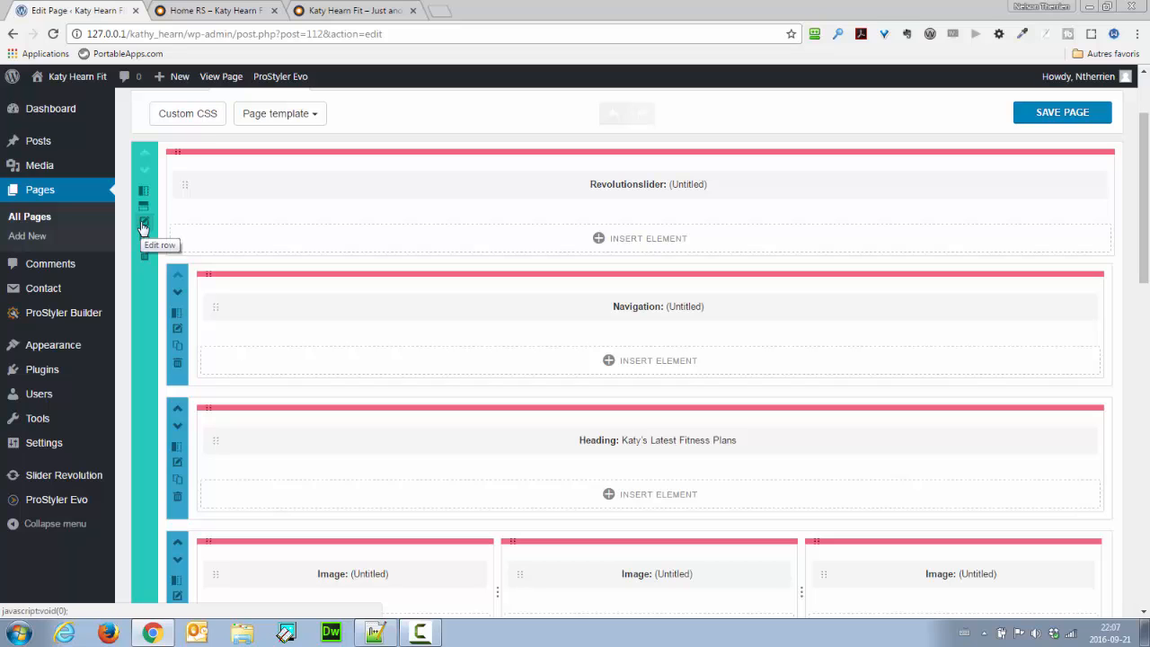
pyautogui.click(196, 119)
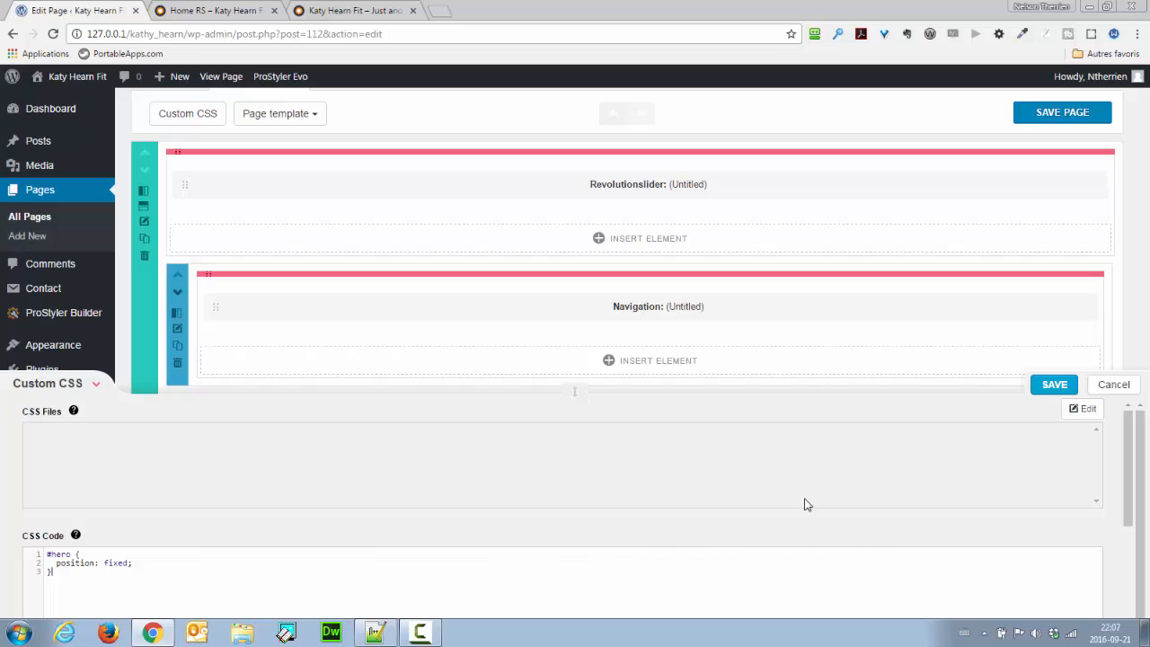
pyautogui.click(1040, 384)
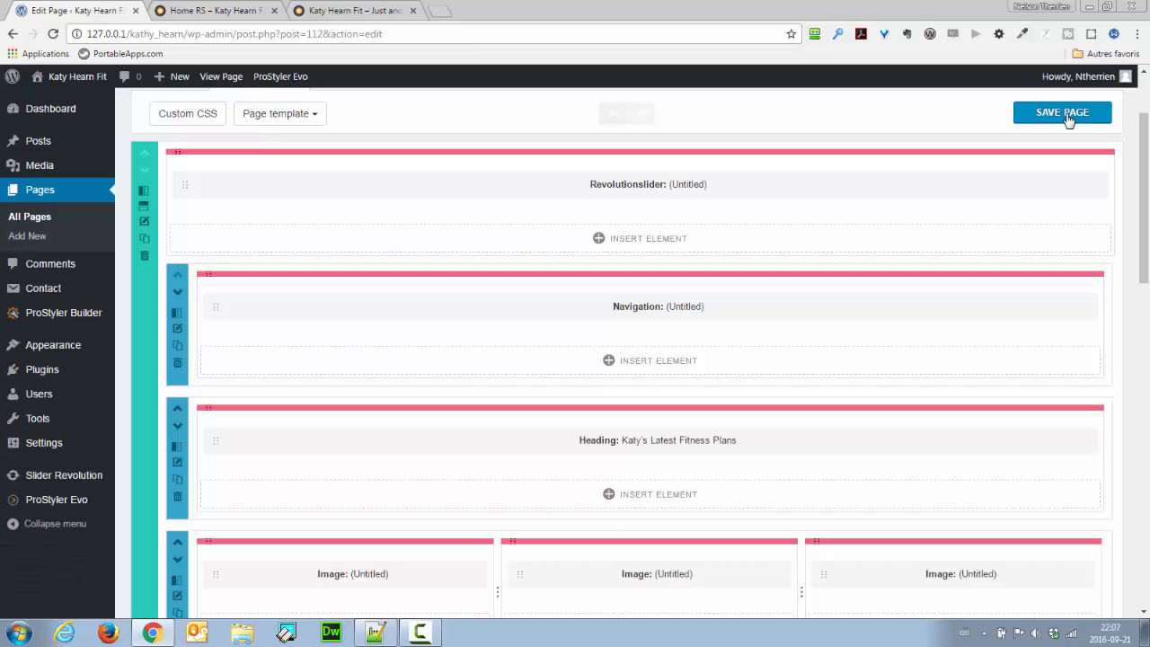
pyautogui.click(1069, 120)
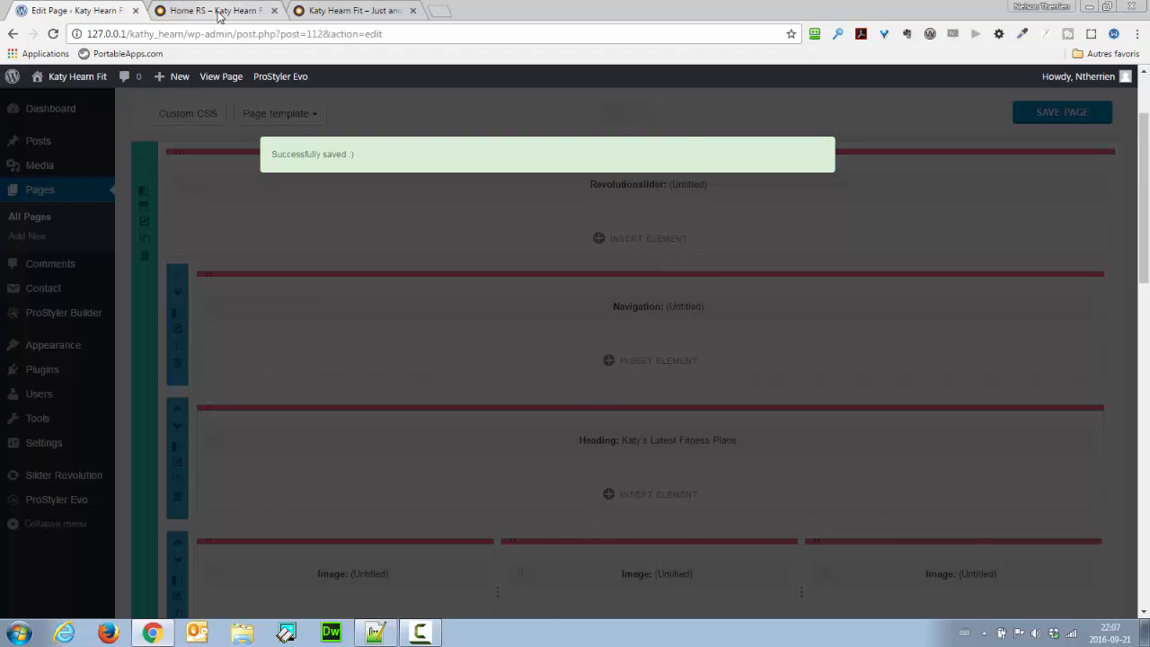
# Step: Reload the Home RS page and compare its header and navigation position with the original home page
pyautogui.click(216, 11)
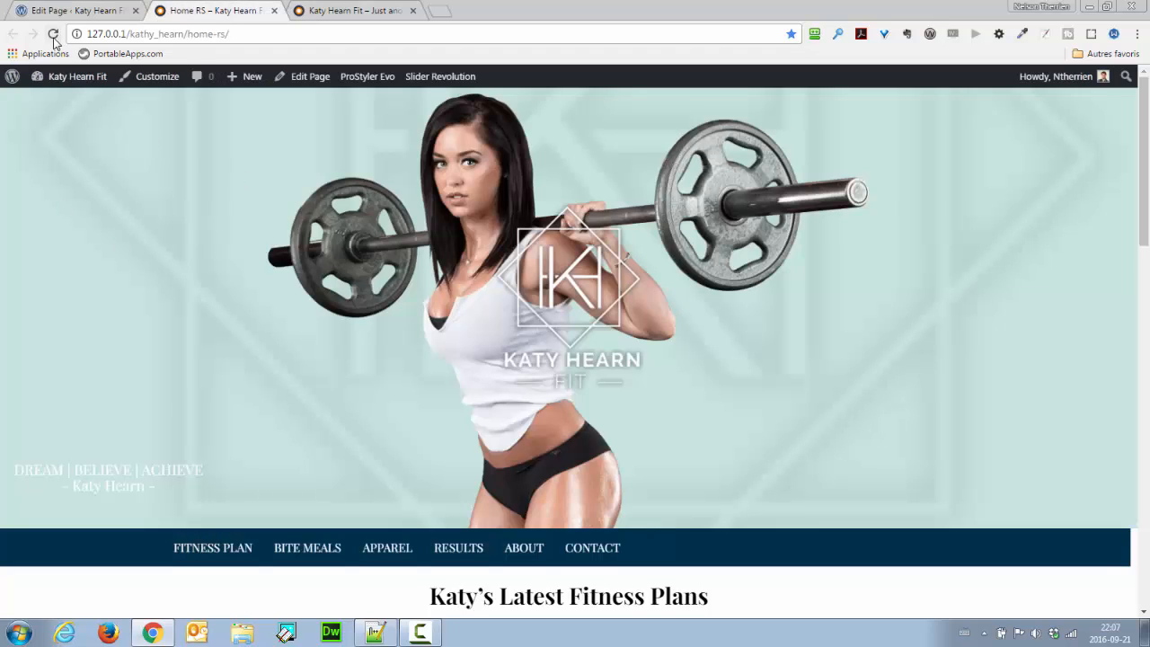
pyautogui.click(53, 34)
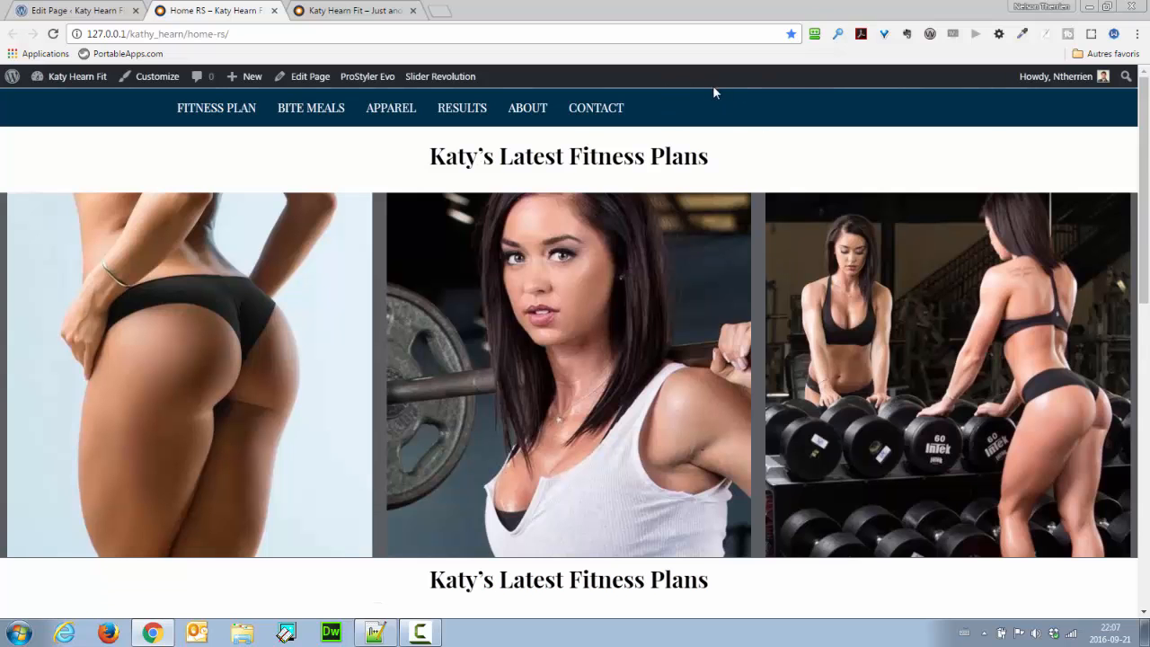
pyautogui.moveTo(1144, 112); pyautogui.dragTo(1137, 42)
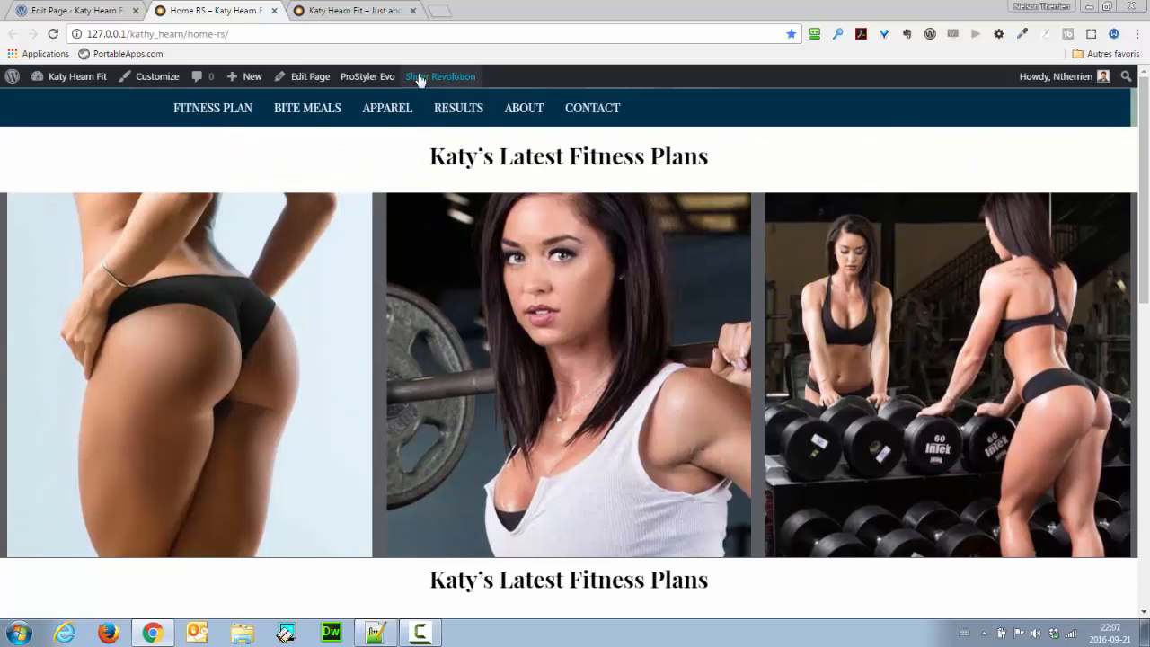
pyautogui.click(370, 12)
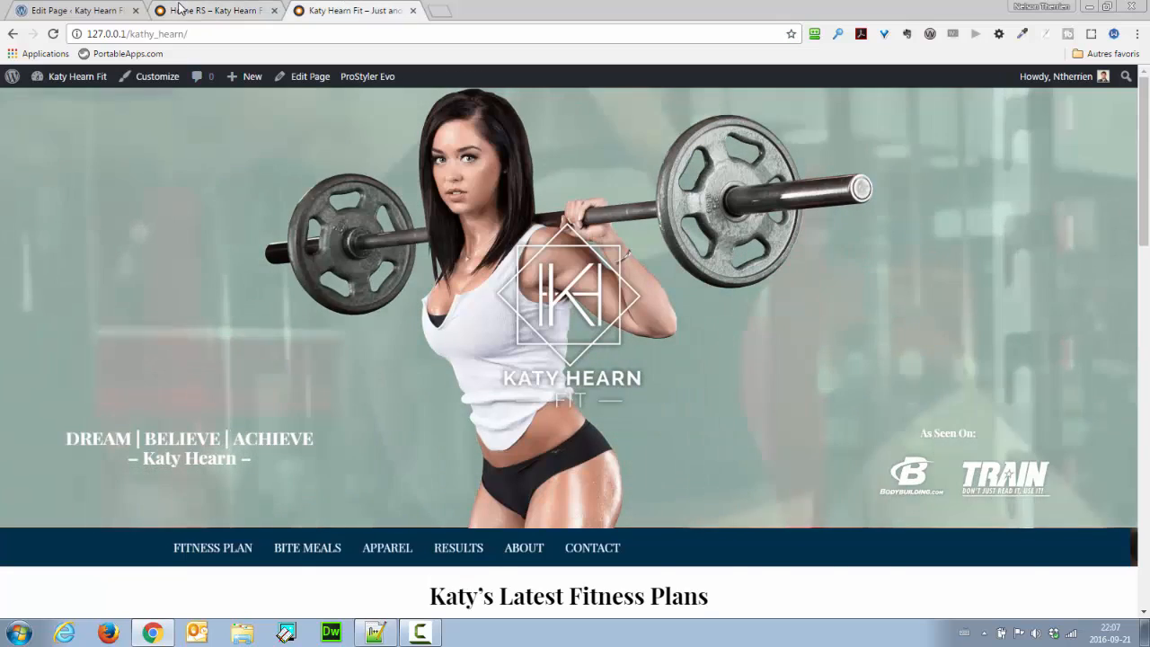
pyautogui.click(213, 11)
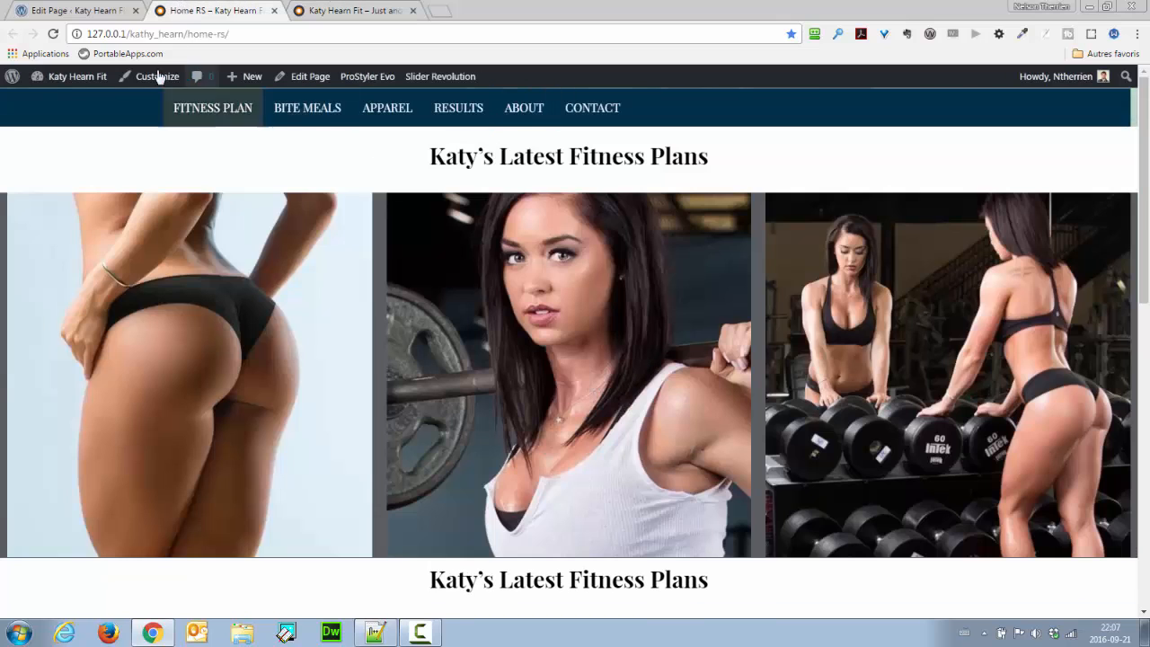
# Step: Add an empty subrow in the Home RS page editor and move it up directly above the Navigation subrow
pyautogui.click(92, 11)
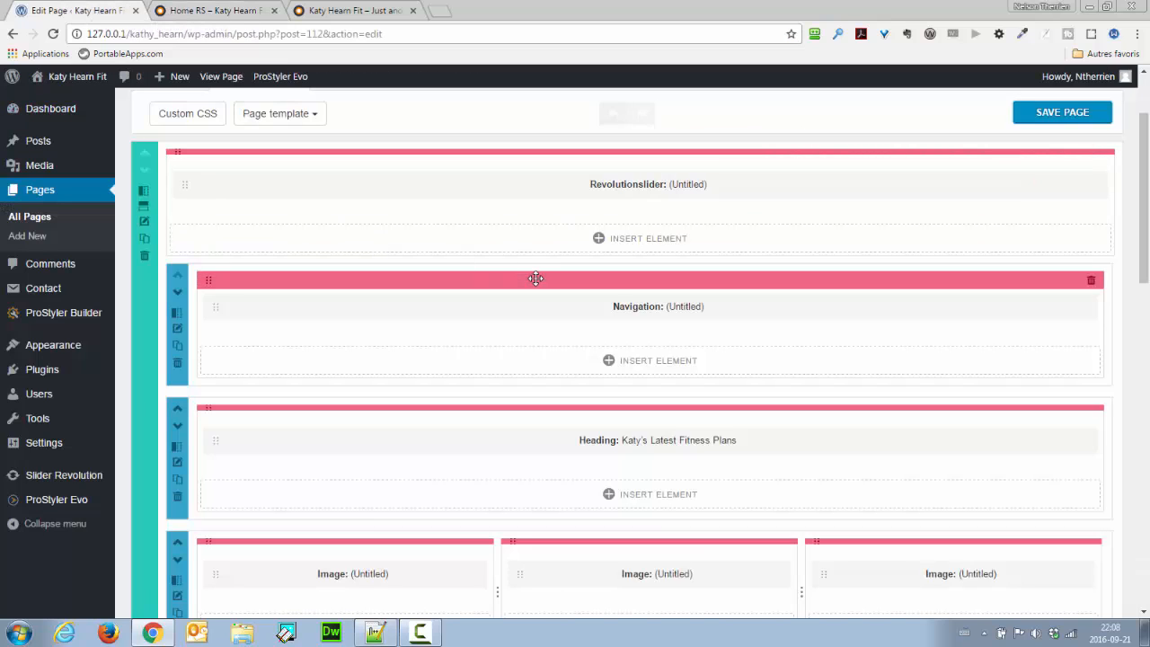
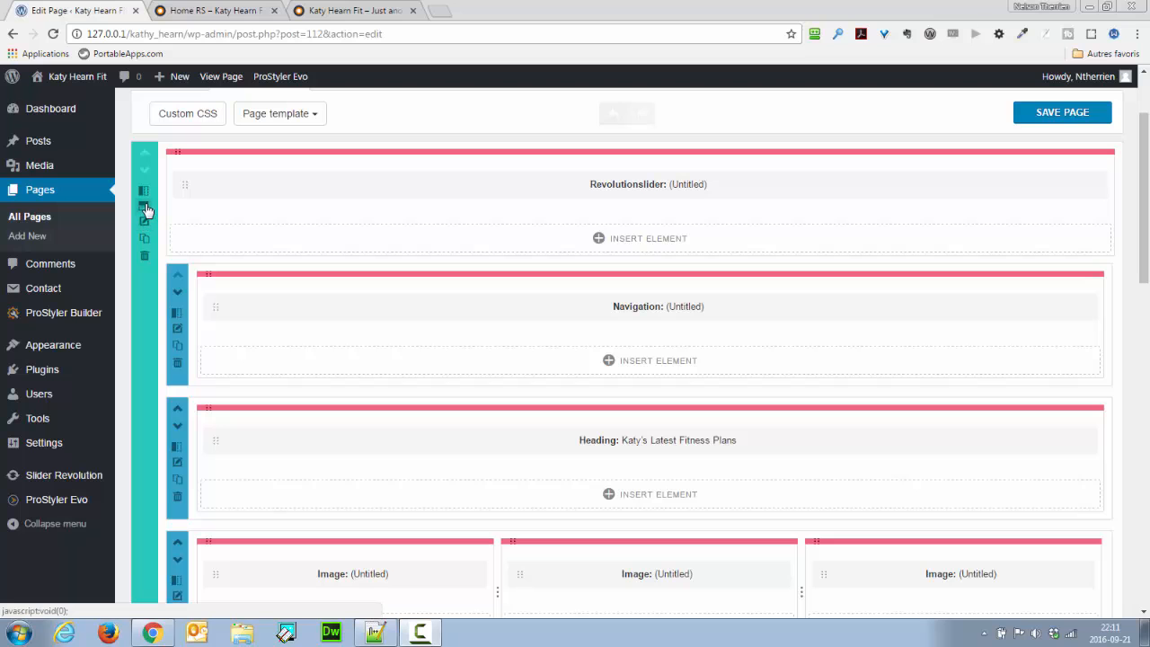
pyautogui.scroll(-3, 300, 344)
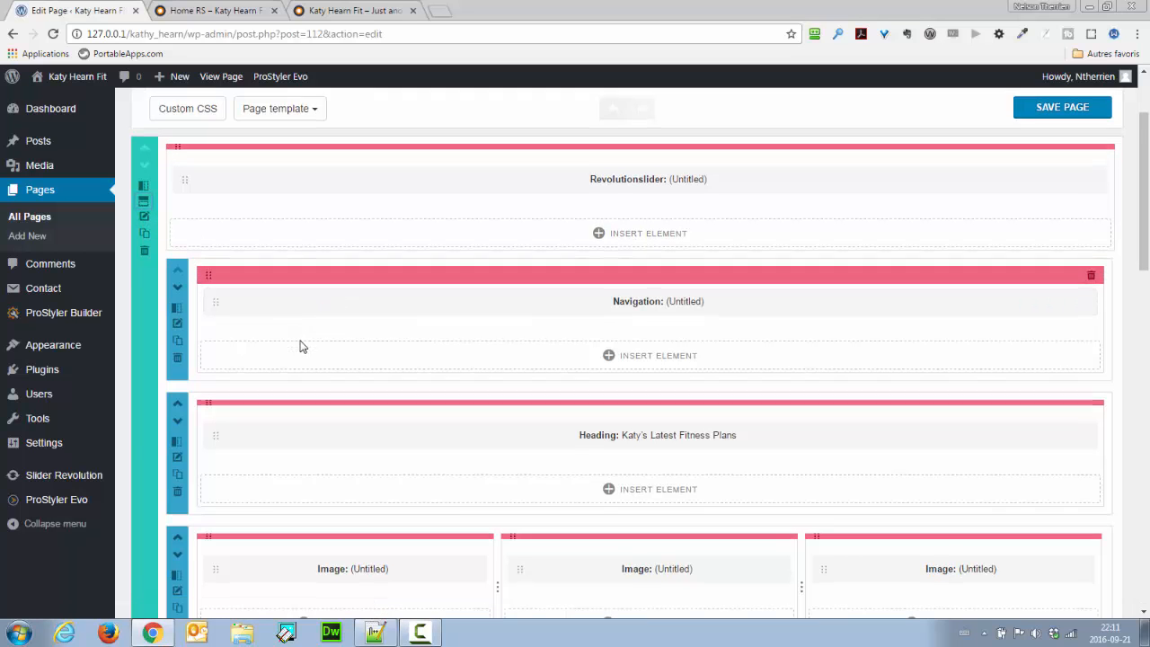
pyautogui.scroll(-3, 303, 357)
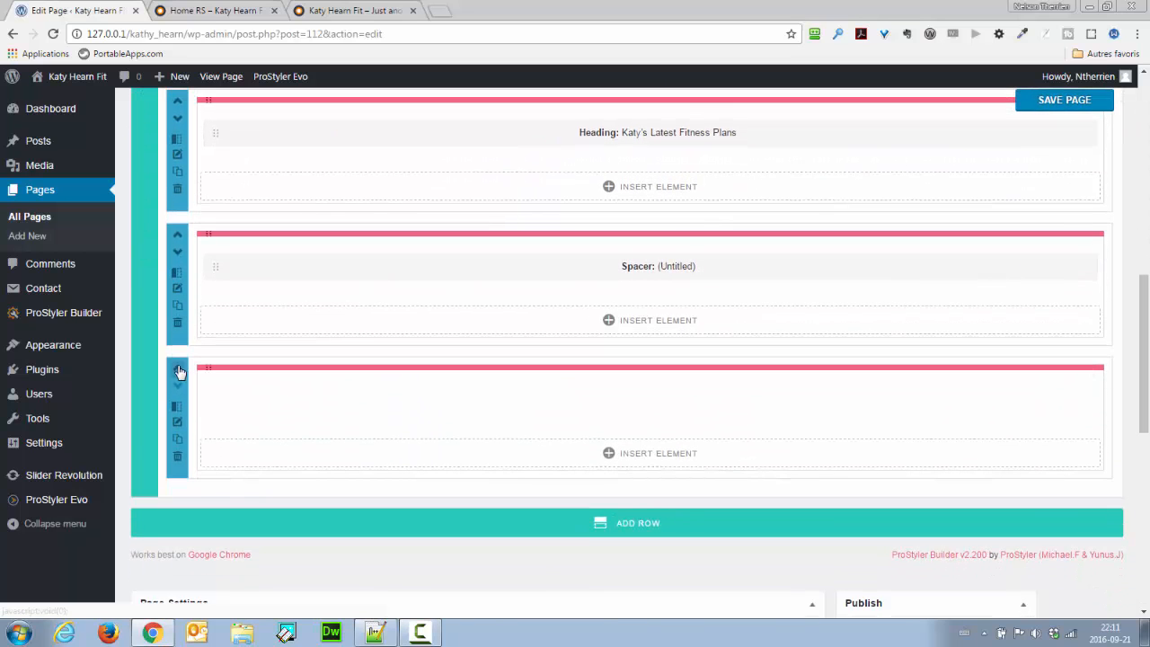
pyautogui.click(177, 372)
pyautogui.click(177, 251)
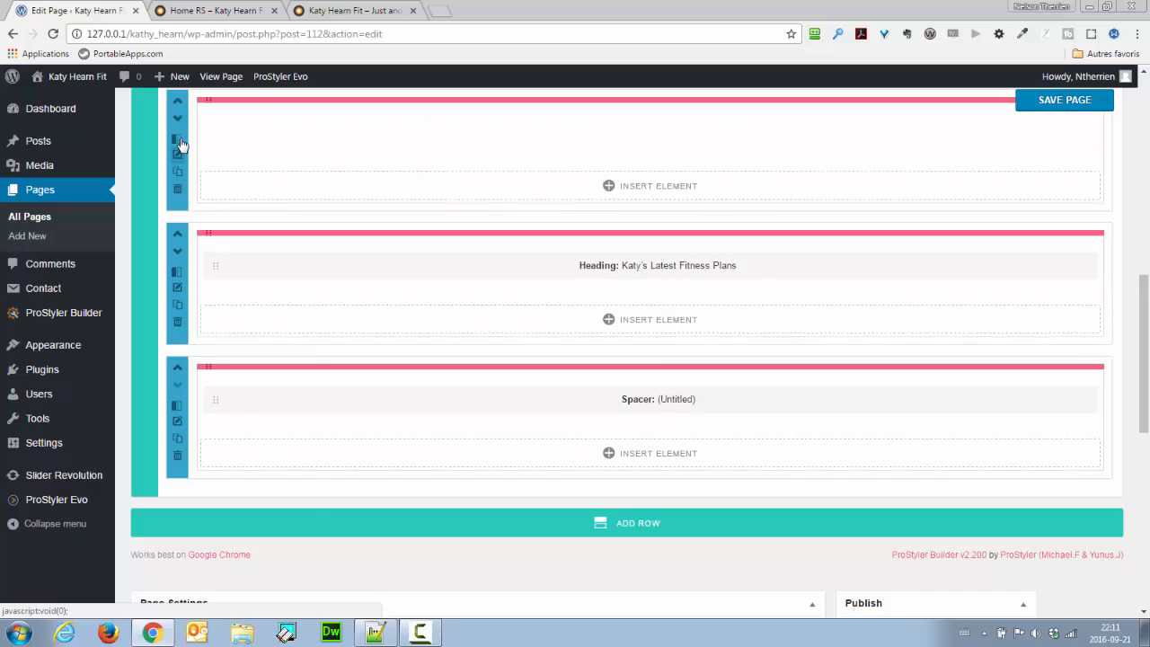
pyautogui.click(176, 105)
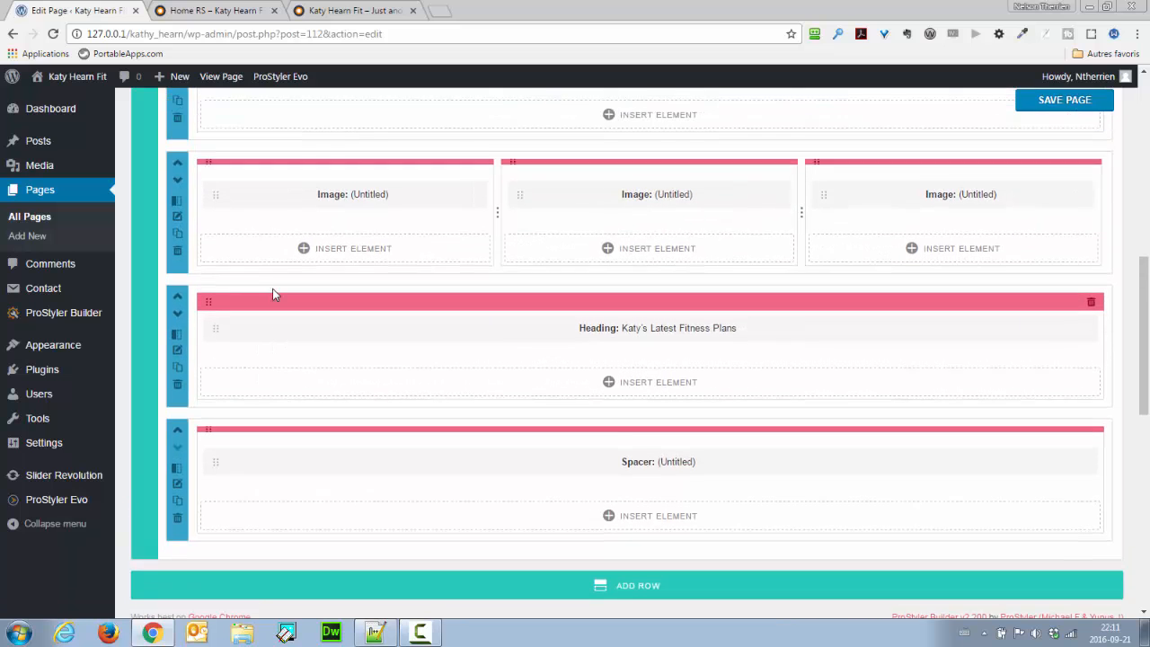
pyautogui.scroll(1, 274, 294)
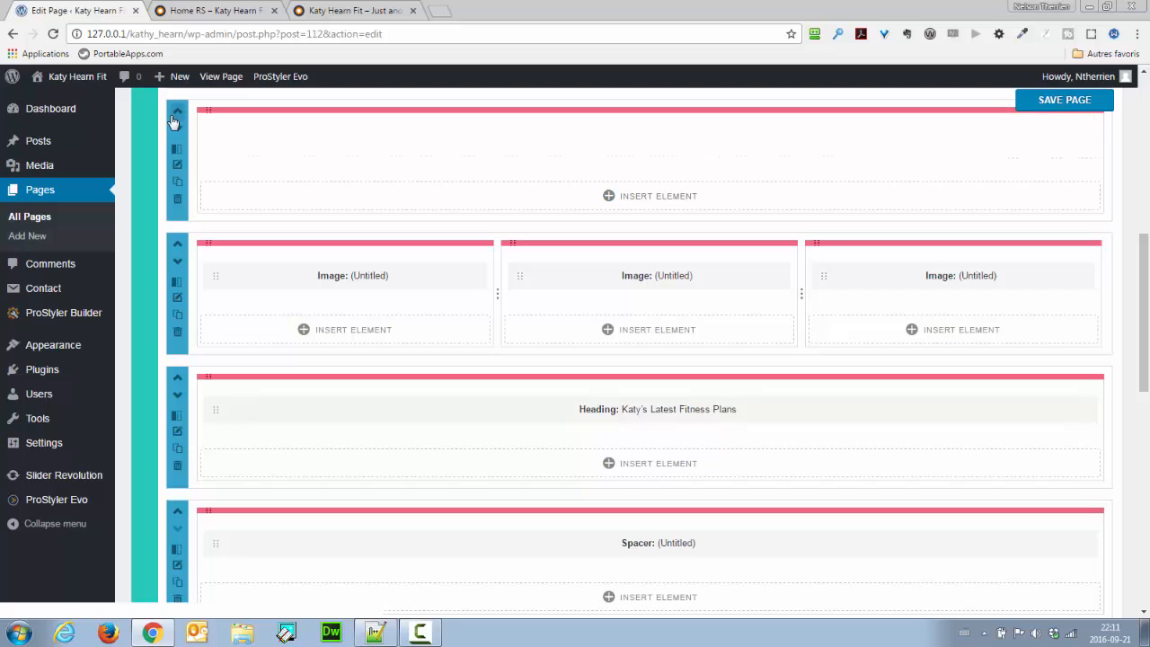
pyautogui.click(176, 112)
pyautogui.scroll(8, 415, 425)
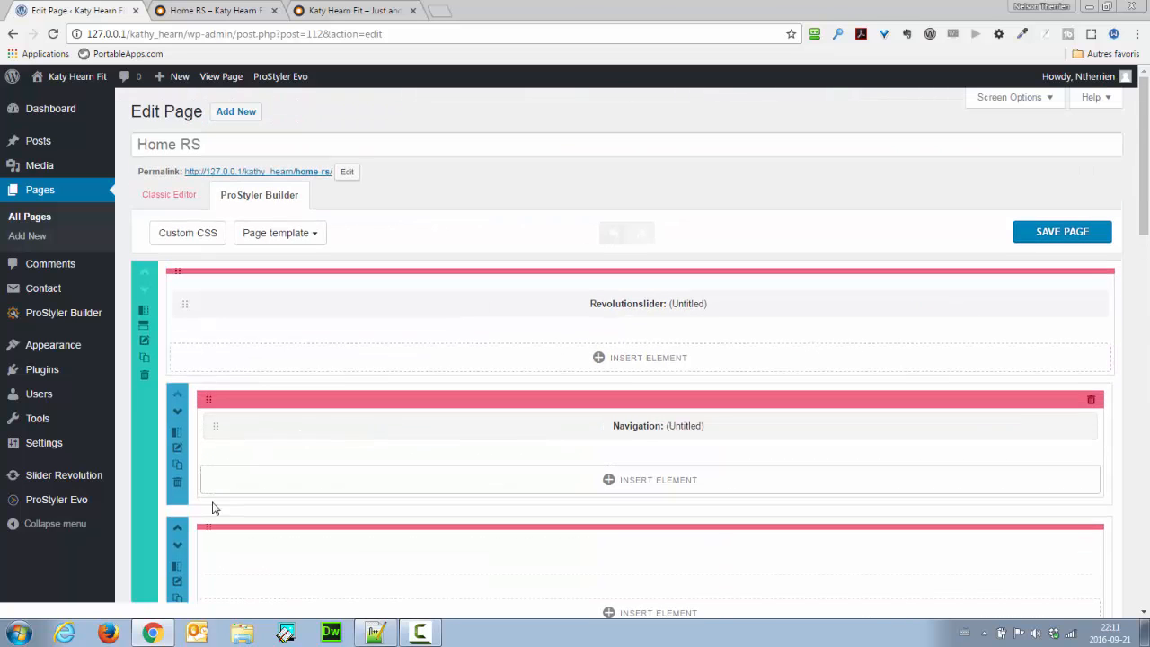
pyautogui.click(177, 527)
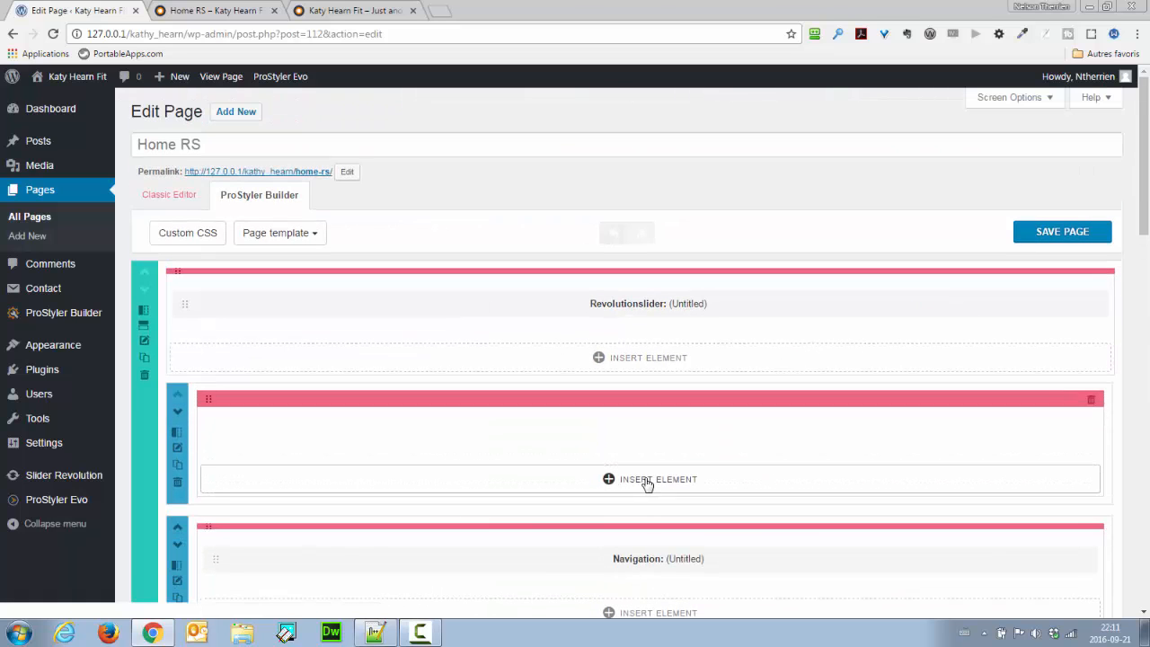
# Step: Give the empty subrow above the navigation the CSS ID spacer and set its padding to 0 px on all four sides
pyautogui.click(178, 449)
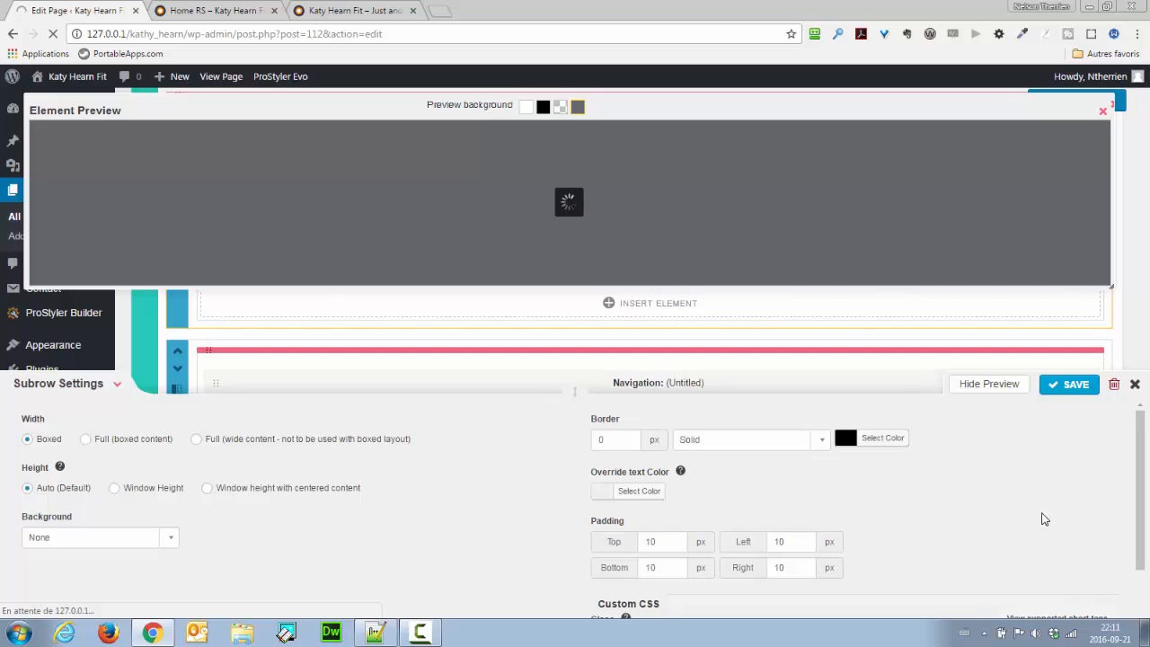
pyautogui.scroll(-1, 988, 531)
pyautogui.click(768, 602)
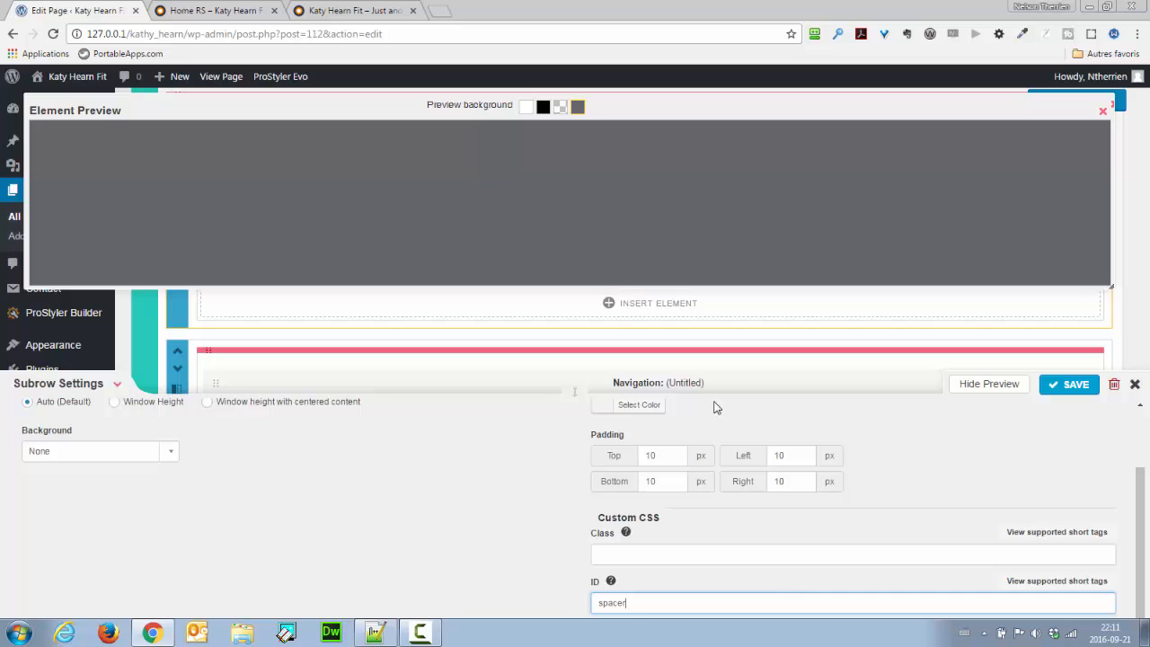
pyautogui.click(615, 455)
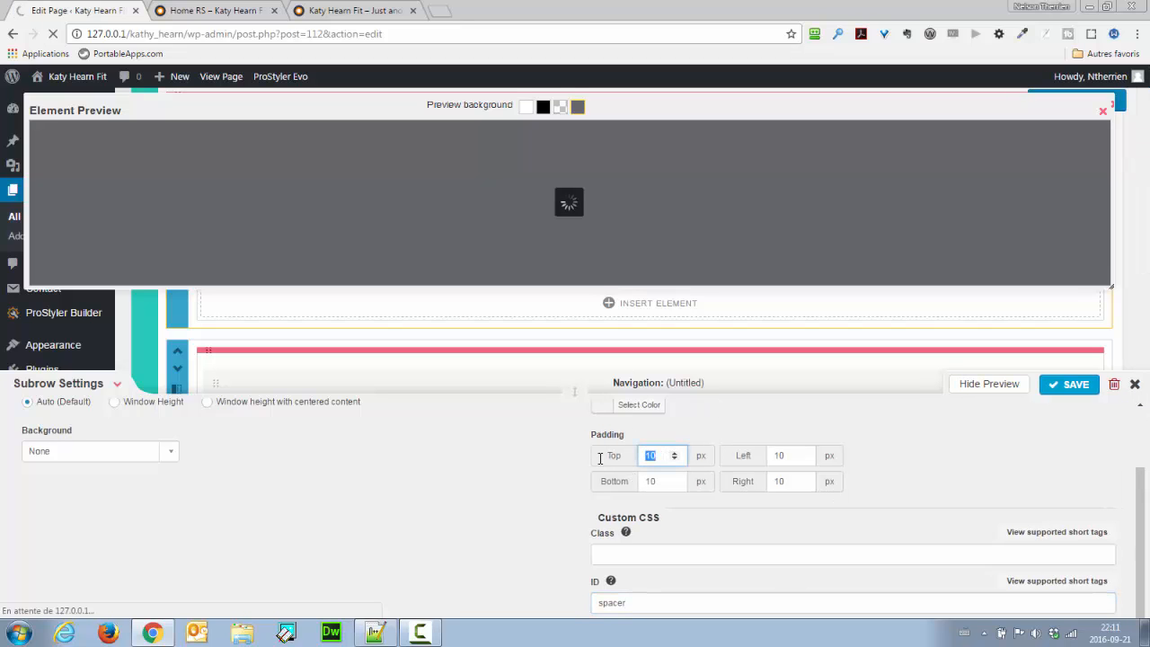
pyautogui.write('0')
pyautogui.press('Tab')
pyautogui.write('0')
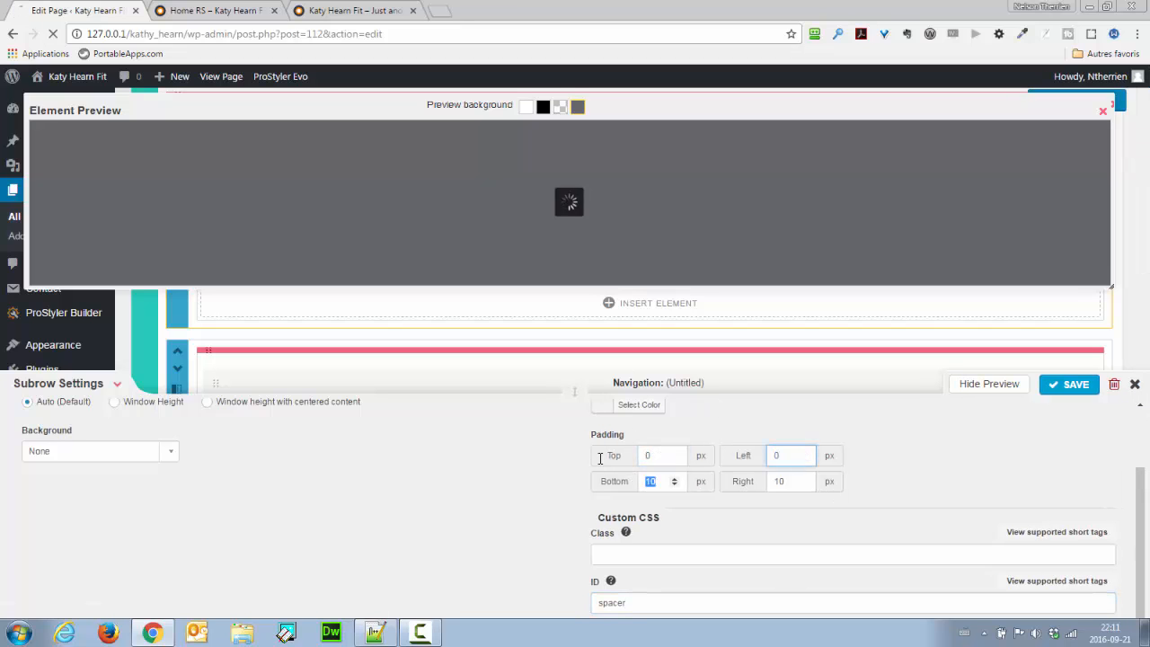
pyautogui.press('Tab')
pyautogui.write('0')
pyautogui.press('Tab')
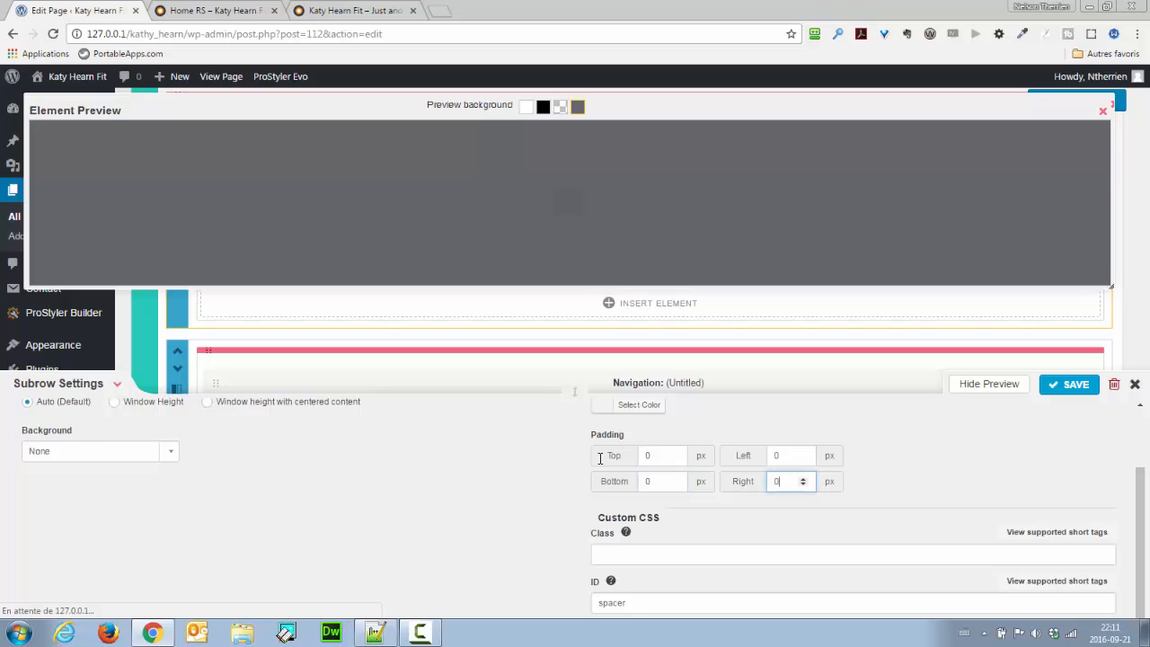
# Step: Set the spacer subrow's width to Full (wide content) and save the subrow settings
pyautogui.scroll(2, 1088, 490)
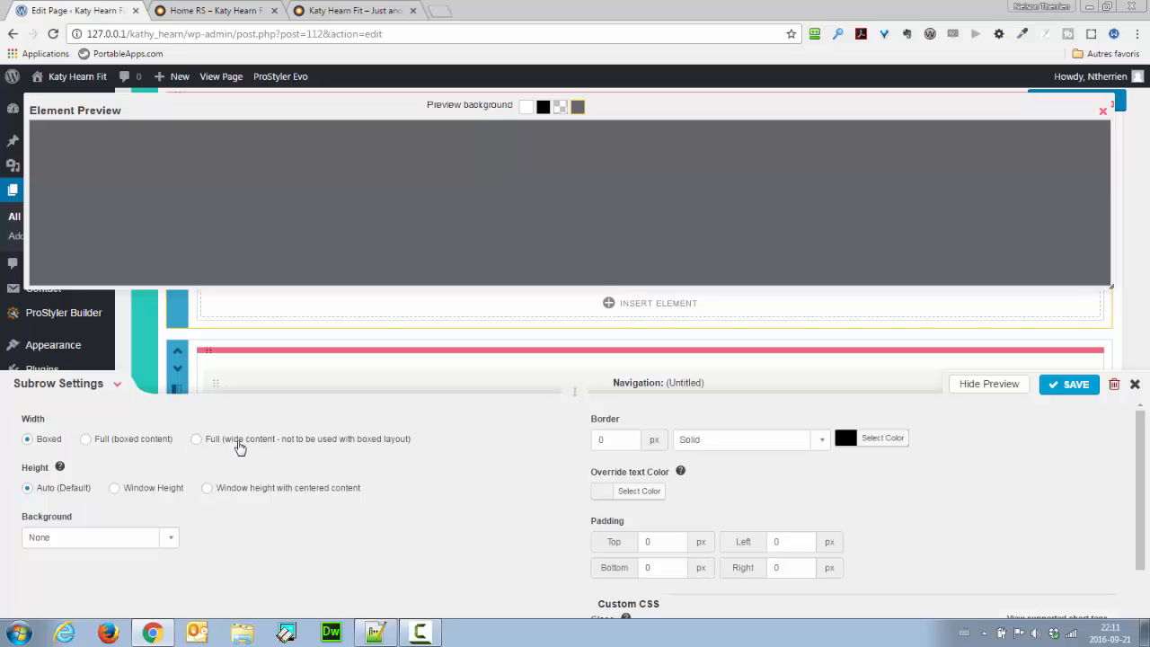
pyautogui.click(239, 444)
pyautogui.click(1075, 390)
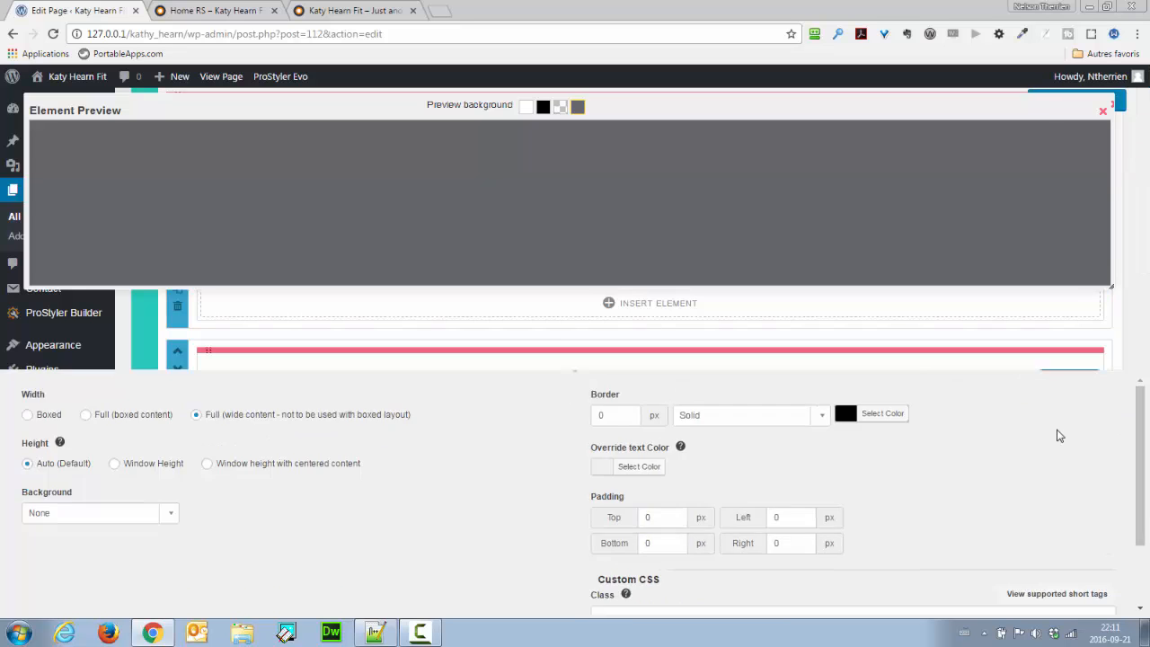
# Step: Insert a Spacer / Gap element into the empty subrow above the navigation
pyautogui.click(670, 303)
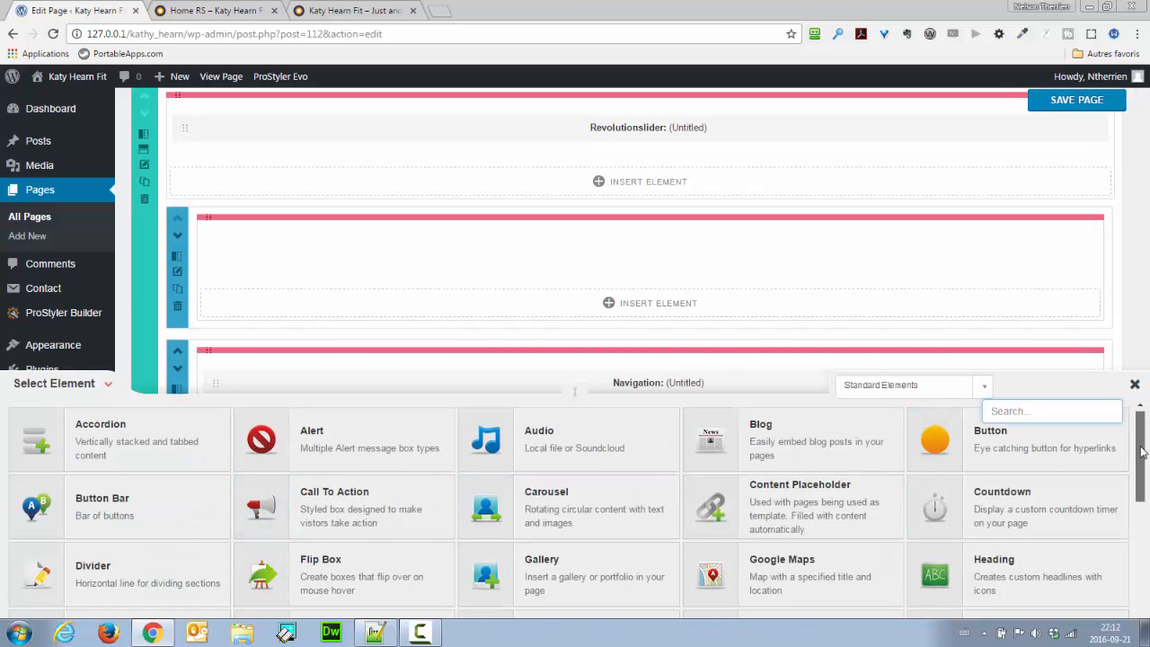
pyautogui.moveTo(1147, 445); pyautogui.dragTo(1141, 519)
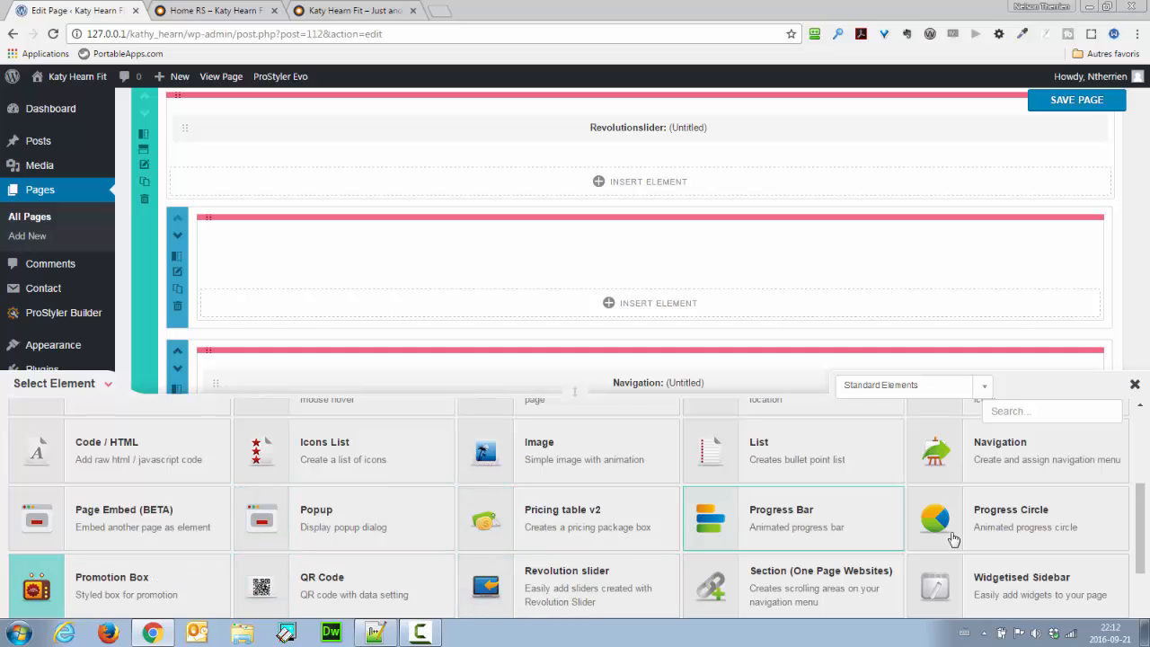
pyautogui.moveTo(1143, 517); pyautogui.dragTo(1144, 539)
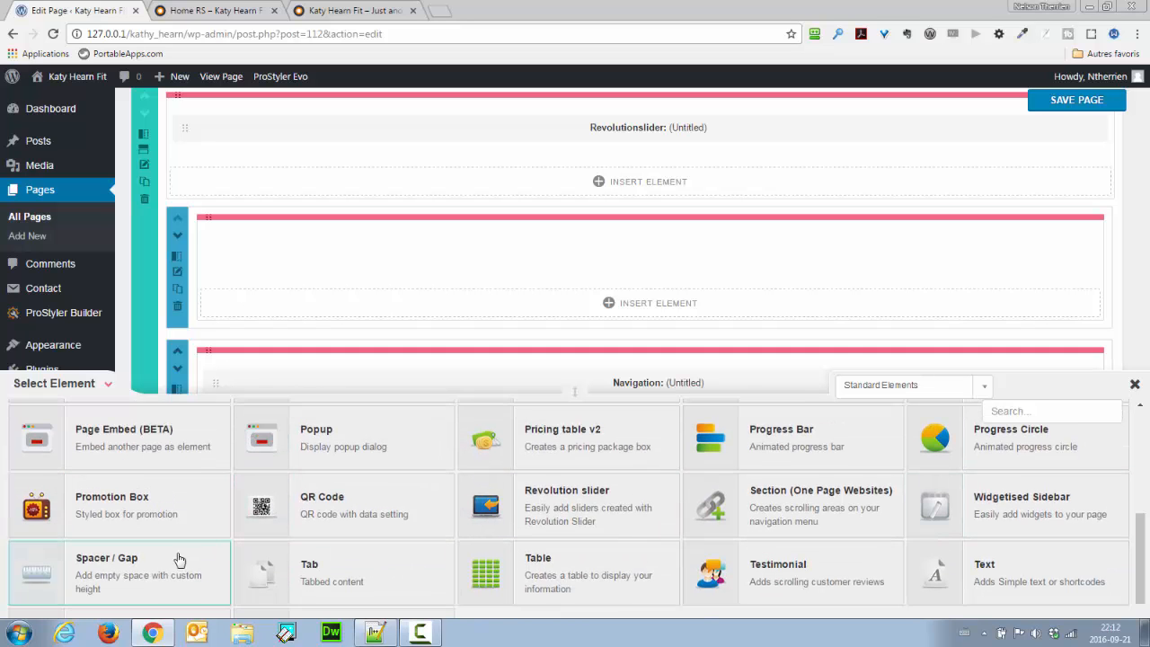
pyautogui.click(117, 580)
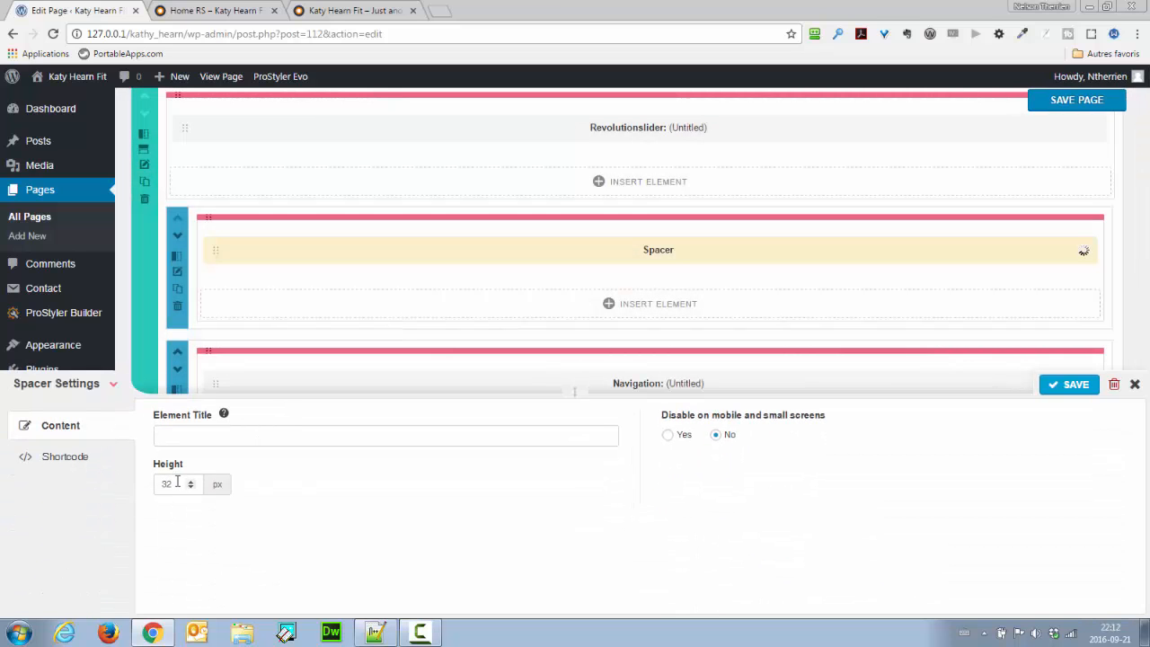
# Step: Change the Spacer element's height, save the element settings and save the page
pyautogui.moveTo(177, 481); pyautogui.dragTo(129, 491)
pyautogui.click(1057, 384)
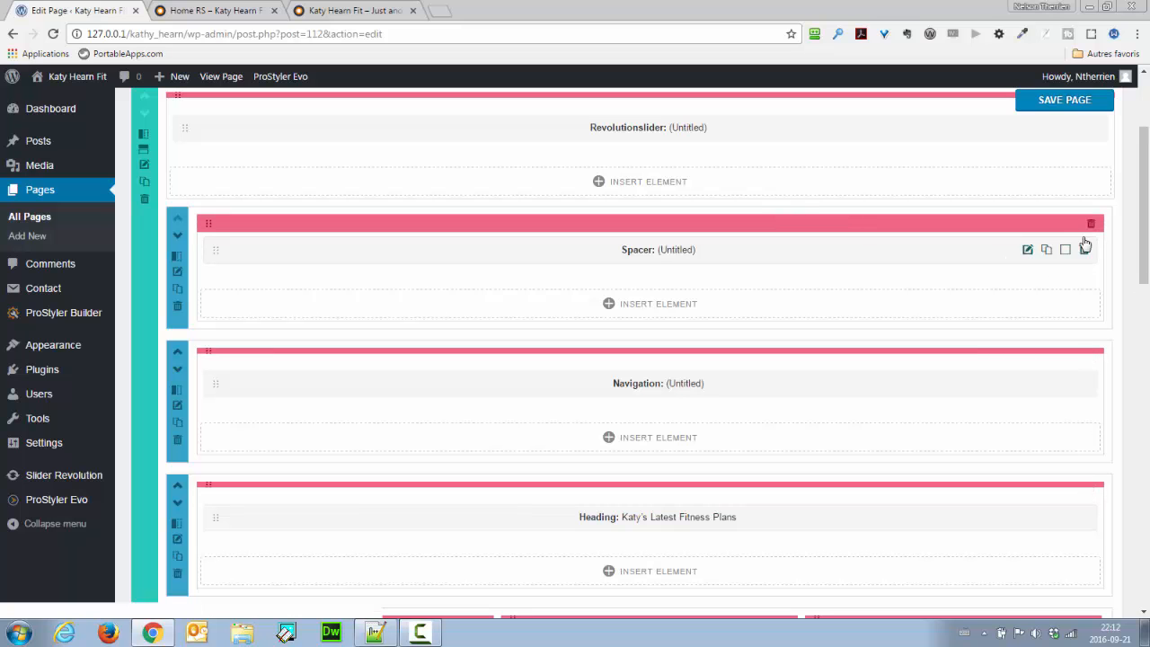
pyautogui.scroll(1, 1145, 175)
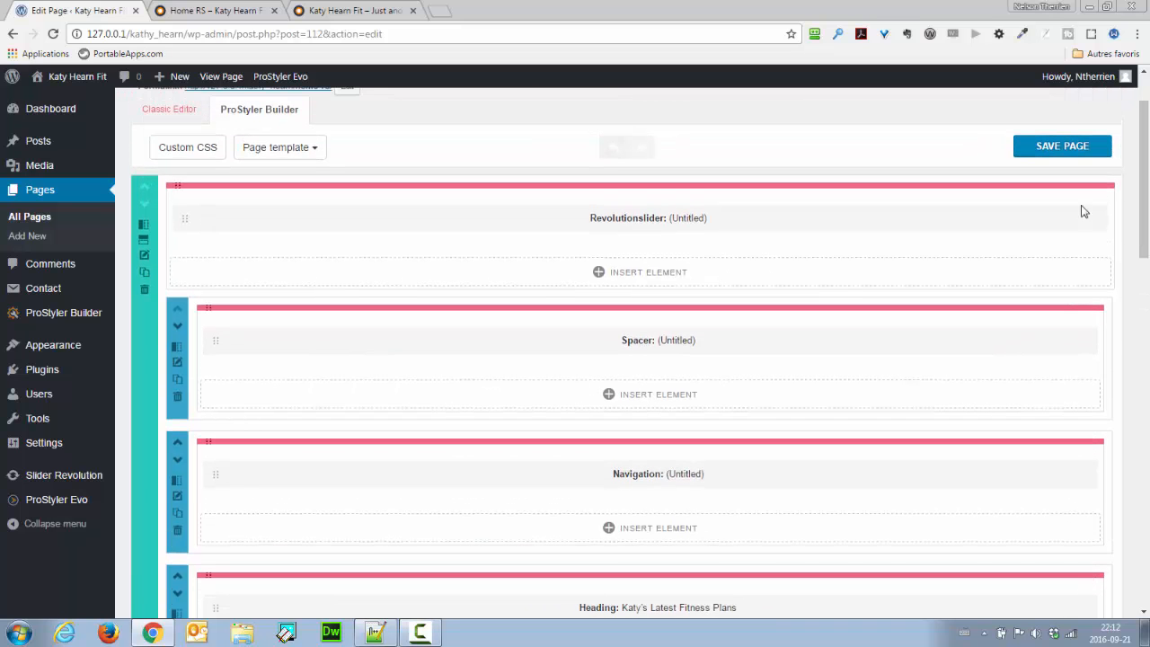
pyautogui.click(1045, 151)
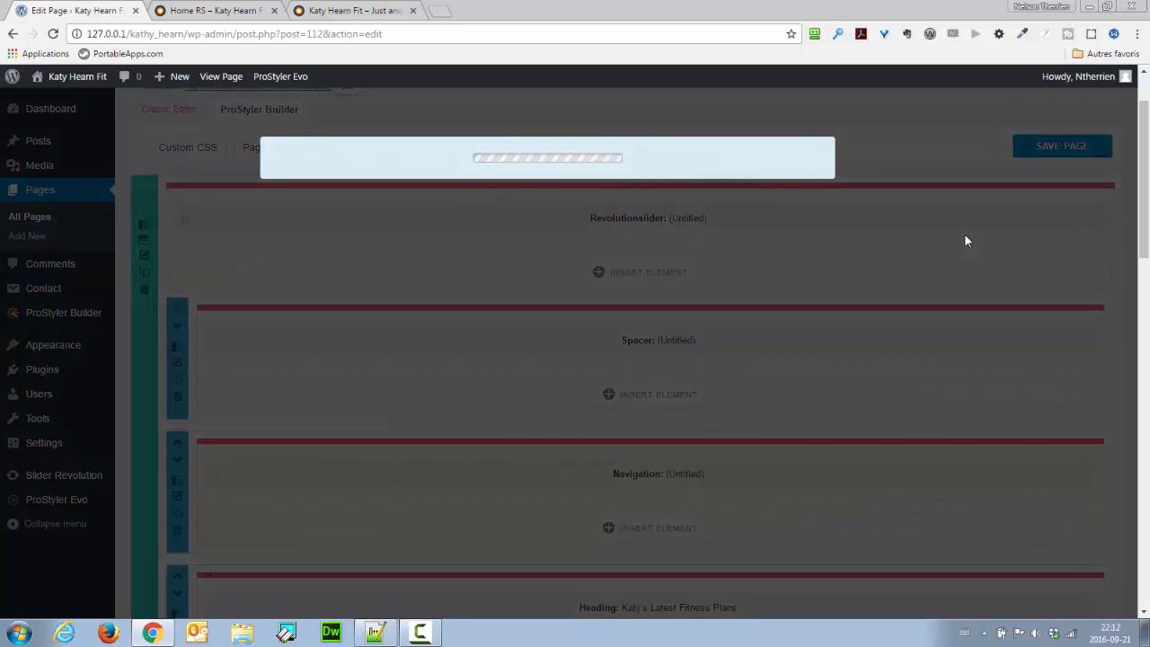
# Step: Reload the Home RS page and check how the navigation and content scroll over the fixed header
pyautogui.click(199, 11)
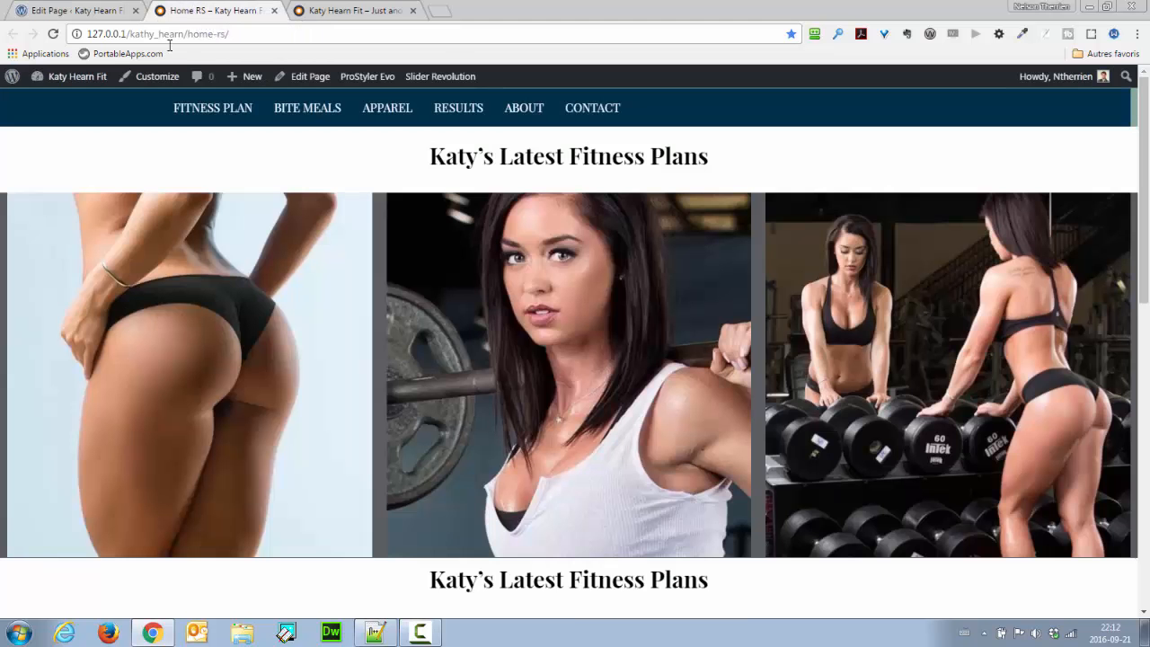
pyautogui.click(54, 34)
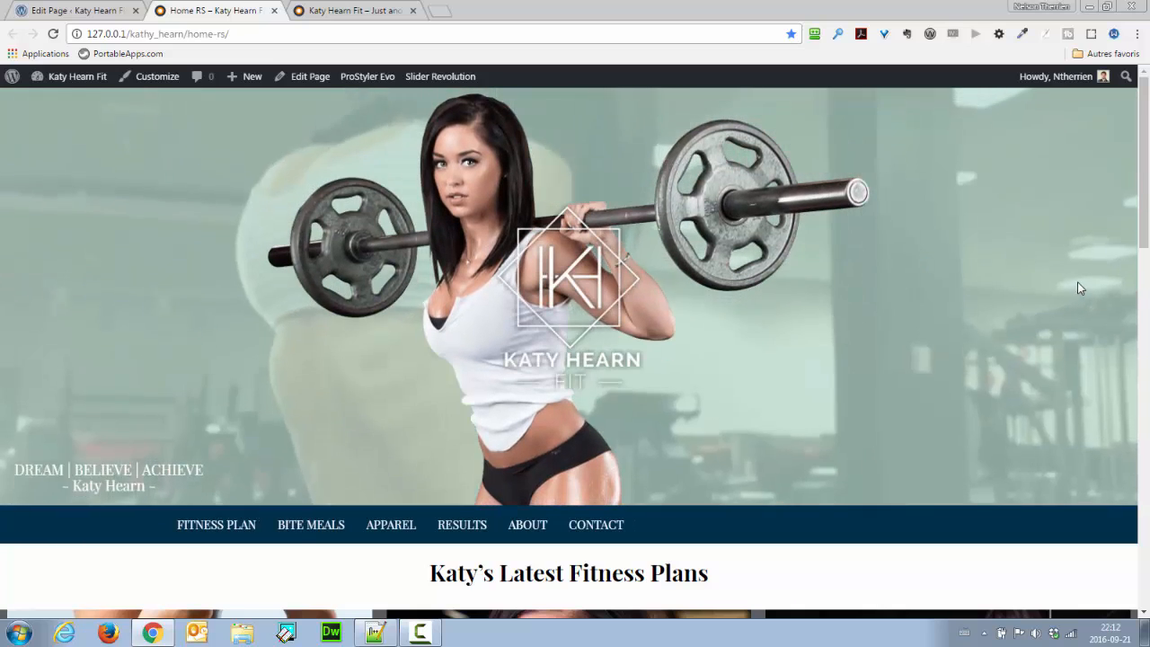
pyautogui.scroll(-3, 1148, 216)
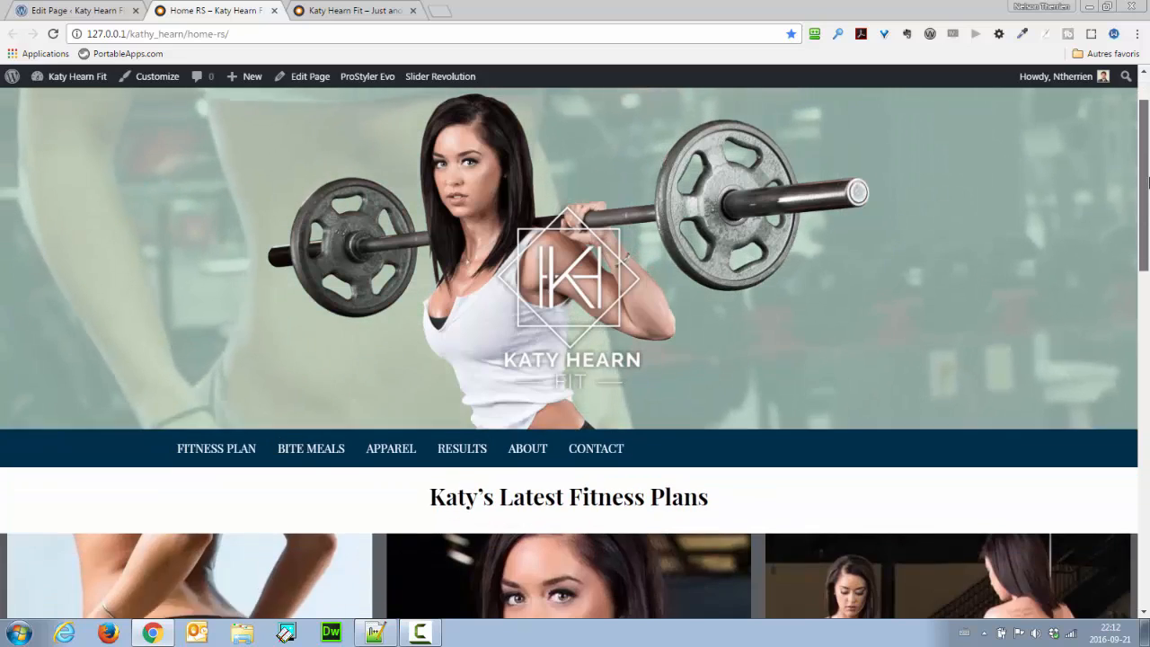
pyautogui.scroll(-4, 1148, 245)
pyautogui.scroll(7, 1143, 135)
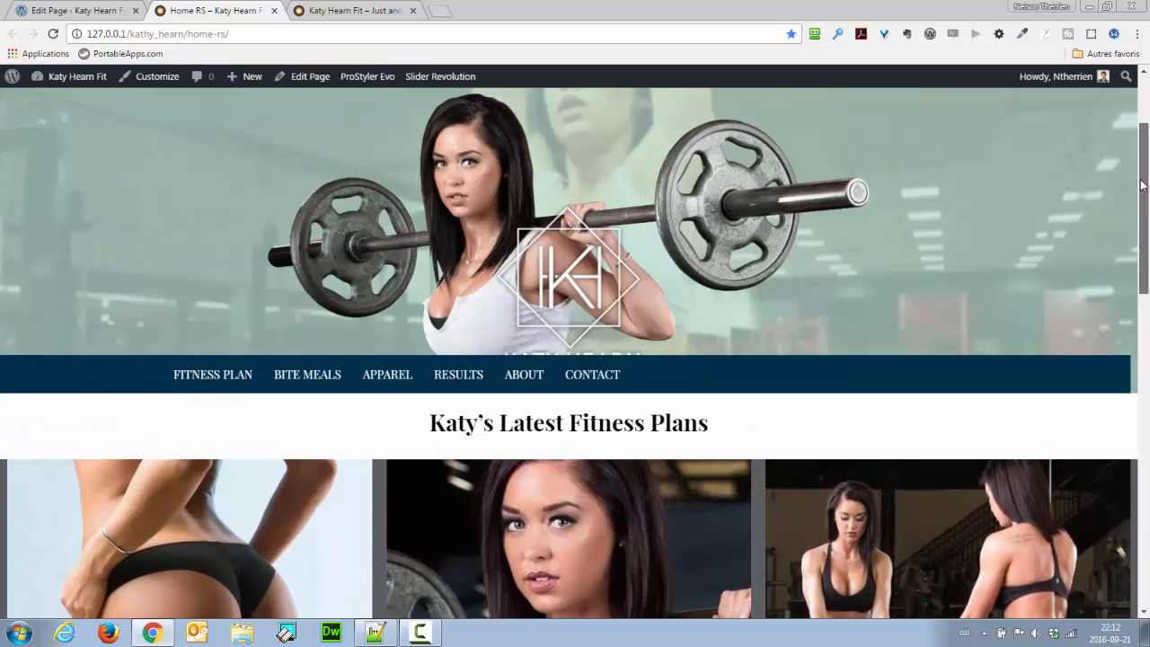
pyautogui.moveTo(1141, 135)
pyautogui.mouseDown()
pyautogui.moveTo(1147, 328)
pyautogui.moveTo(1141, 133)
pyautogui.mouseUp()
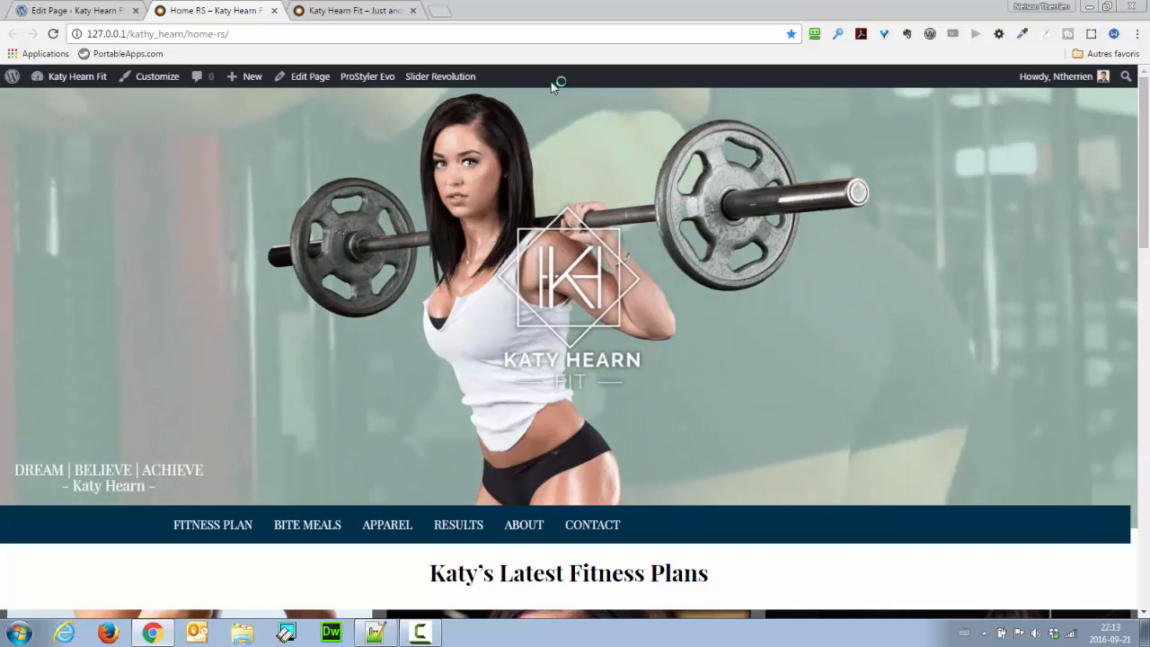
# Step: Preview the Home RS page as an iPad in the browser's device emulation and reload it
pyautogui.press('F12')
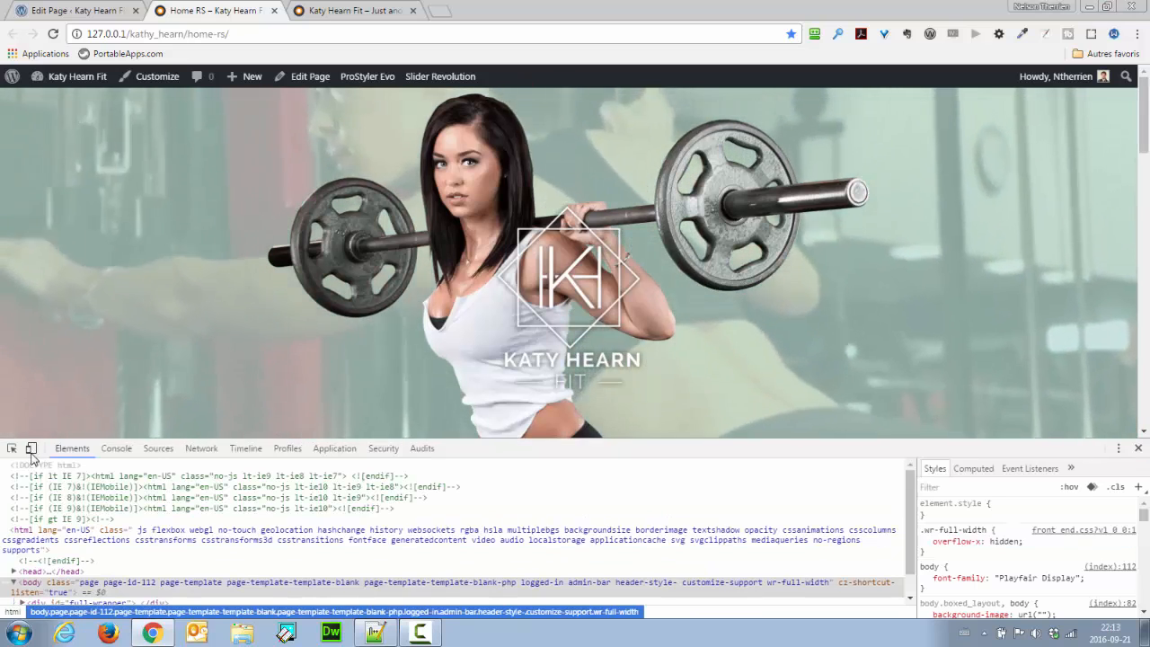
pyautogui.hotkey('ctrl', 'shift', 'm')
pyautogui.click(528, 76)
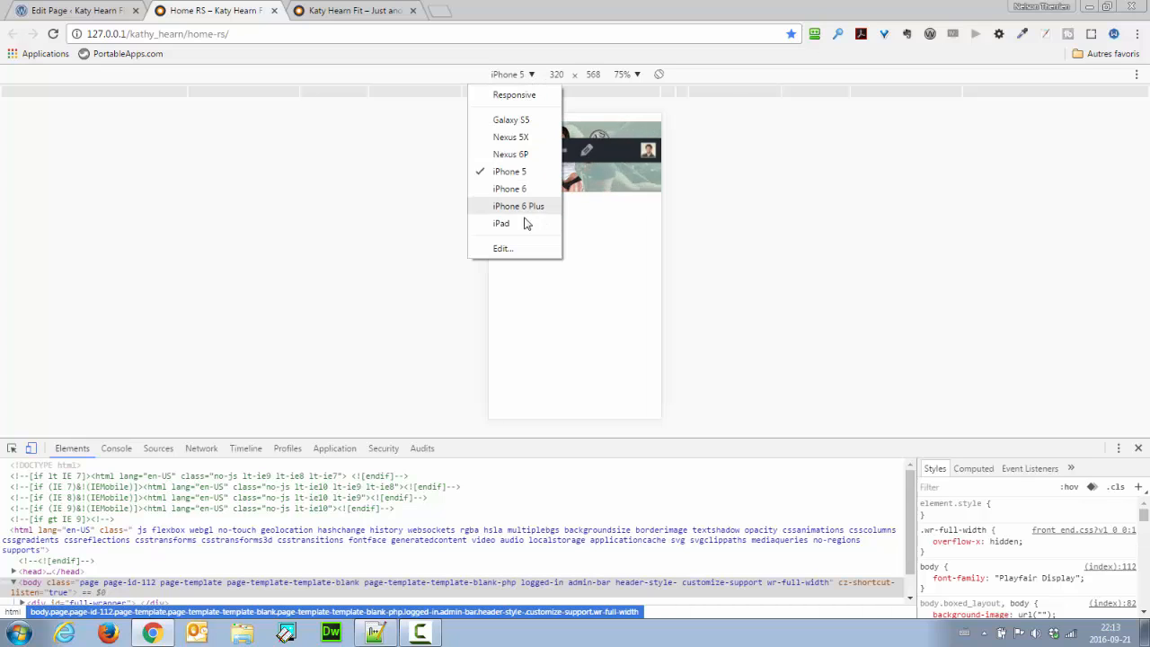
pyautogui.click(527, 224)
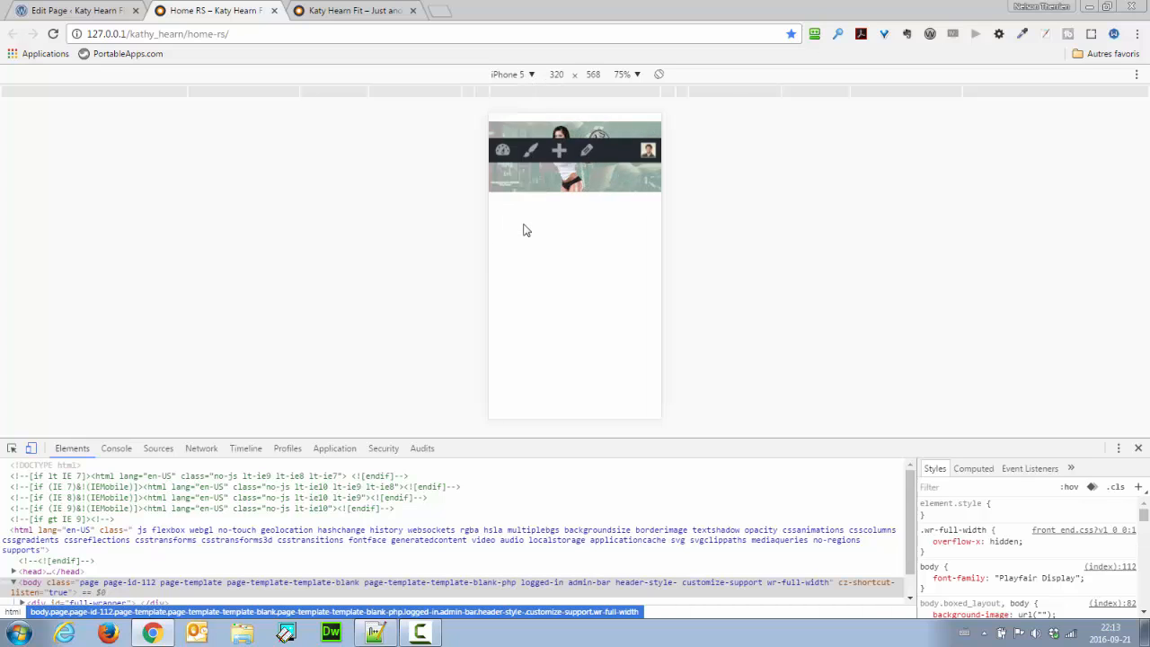
pyautogui.click(53, 34)
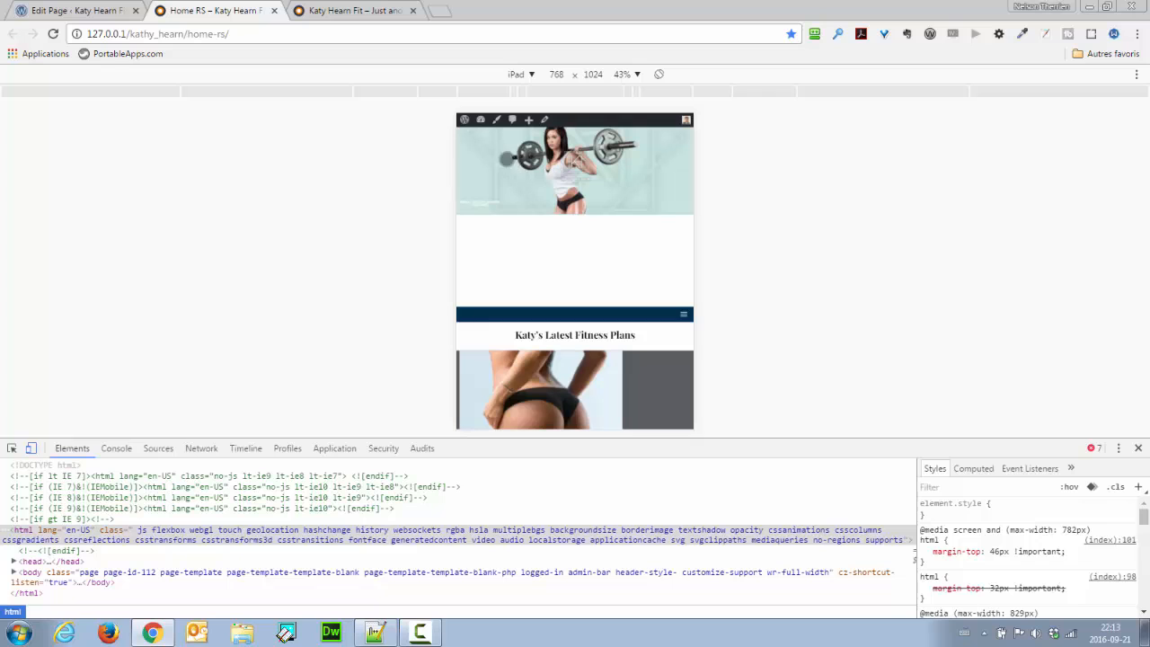
# Step: Inspect the gap between header and navigation in the iPad preview at 100% zoom, and close the emulation and developer tools
pyautogui.click(638, 76)
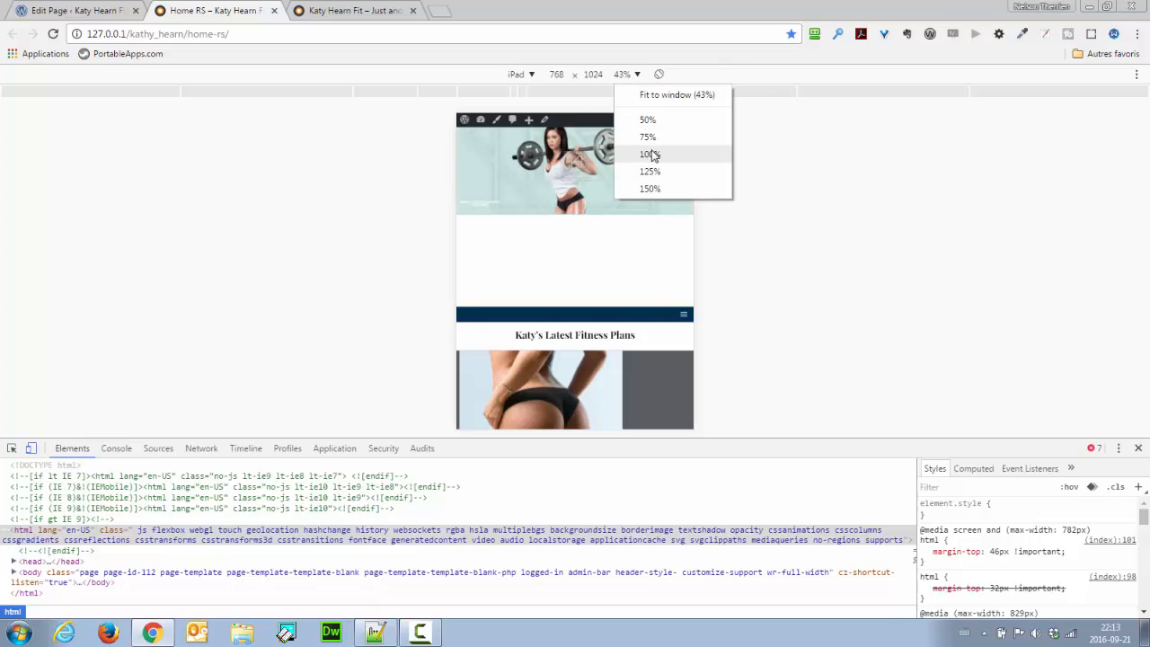
pyautogui.click(648, 154)
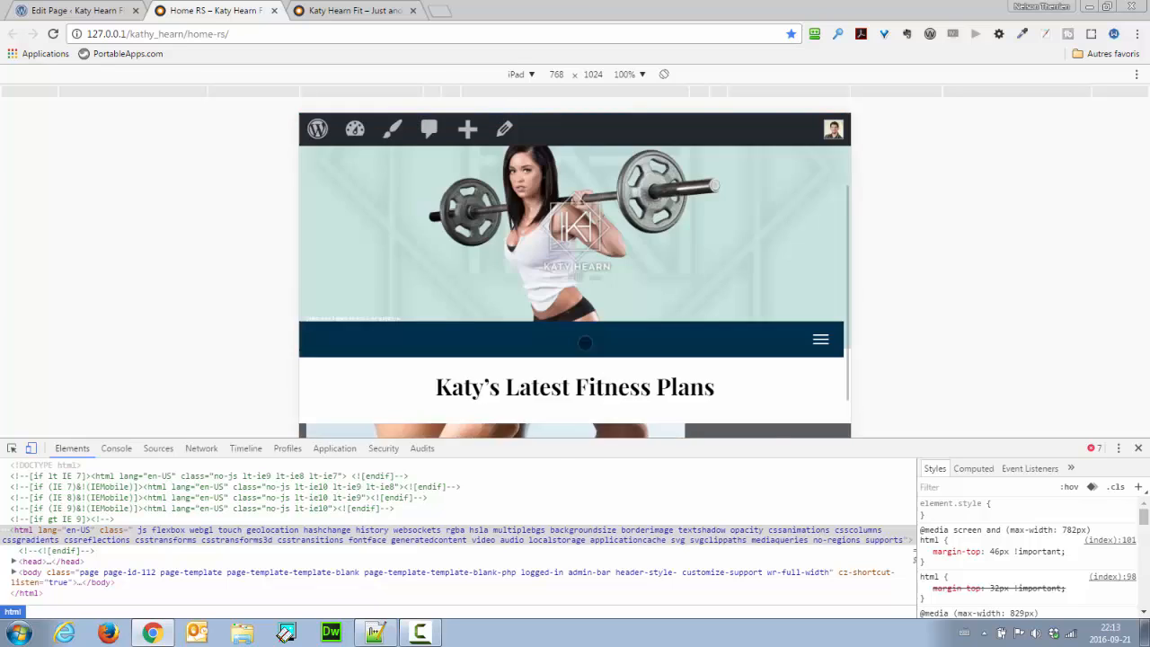
pyautogui.click(30, 448)
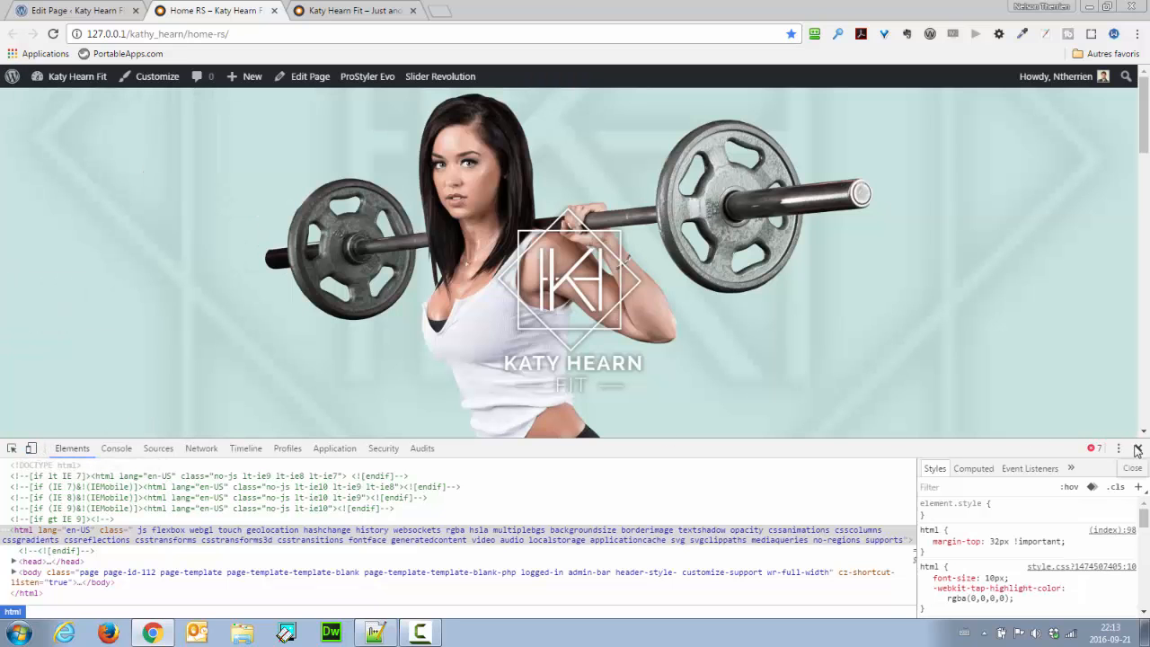
pyautogui.click(1138, 448)
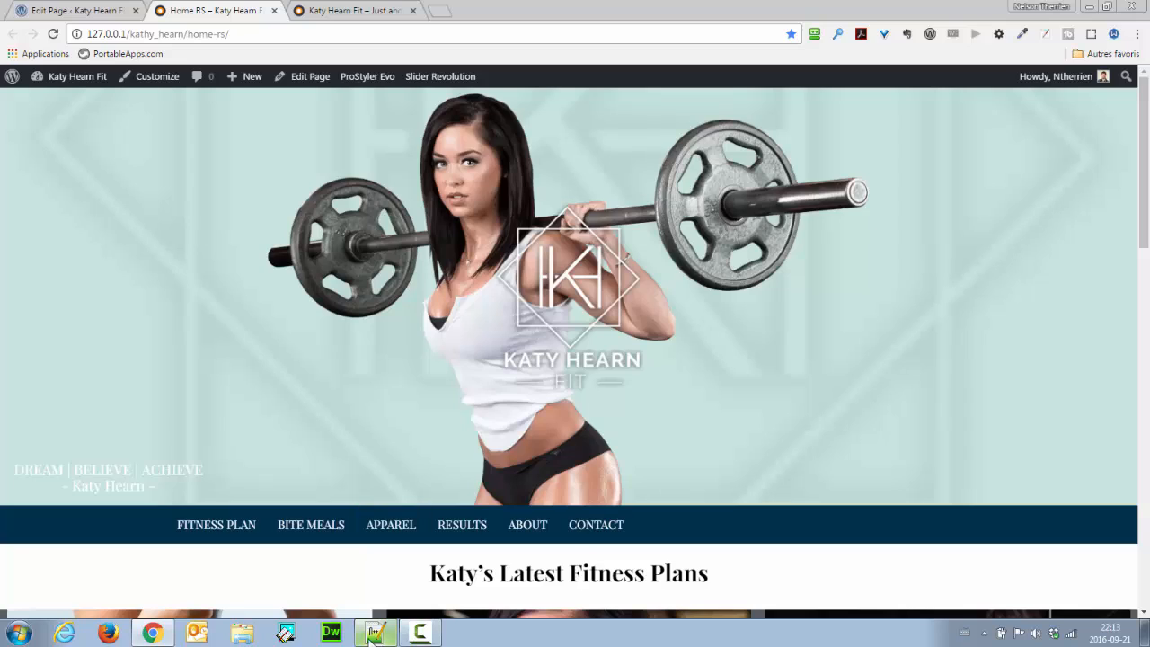
# Step: Switch to the Notepad++ notes and copy the whole script block, including its opening and closing script tags
pyautogui.click(376, 633)
pyautogui.moveTo(113, 314); pyautogui.dragTo(27, 270)
pyautogui.hotkey('ctrl', 'c')
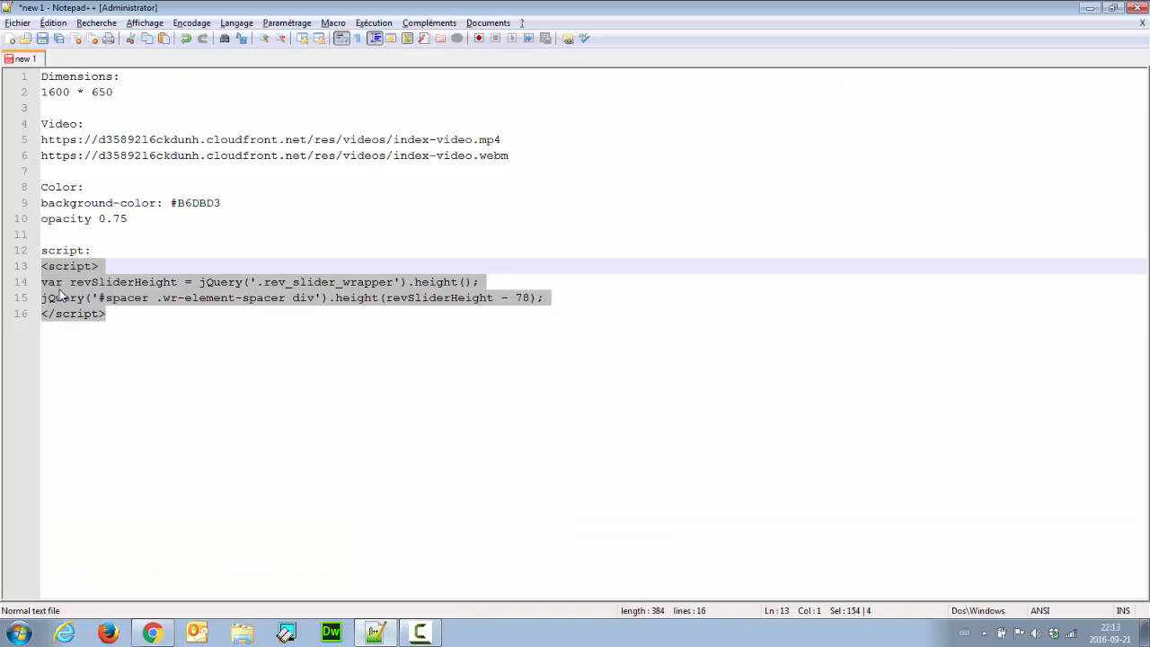
# Step: Switch back to the WordPress admin in Chrome and open the ProStyler Evo General Settings
pyautogui.click(160, 632)
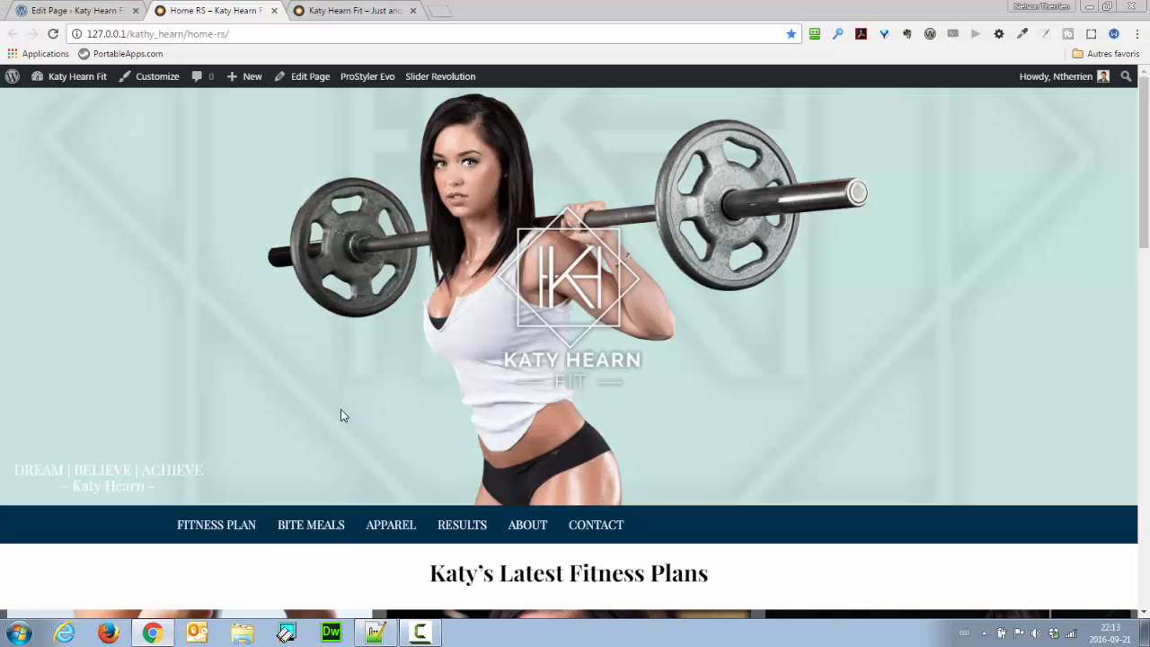
pyautogui.click(46, 11)
pyautogui.moveTo(41, 500)
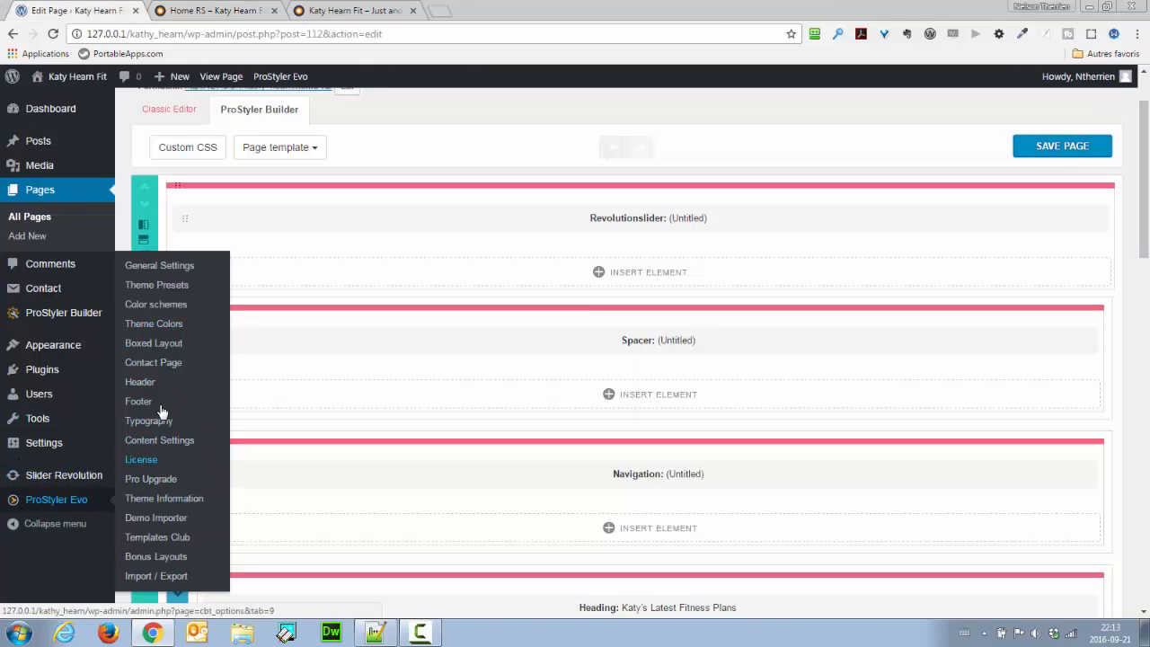
pyautogui.click(158, 267)
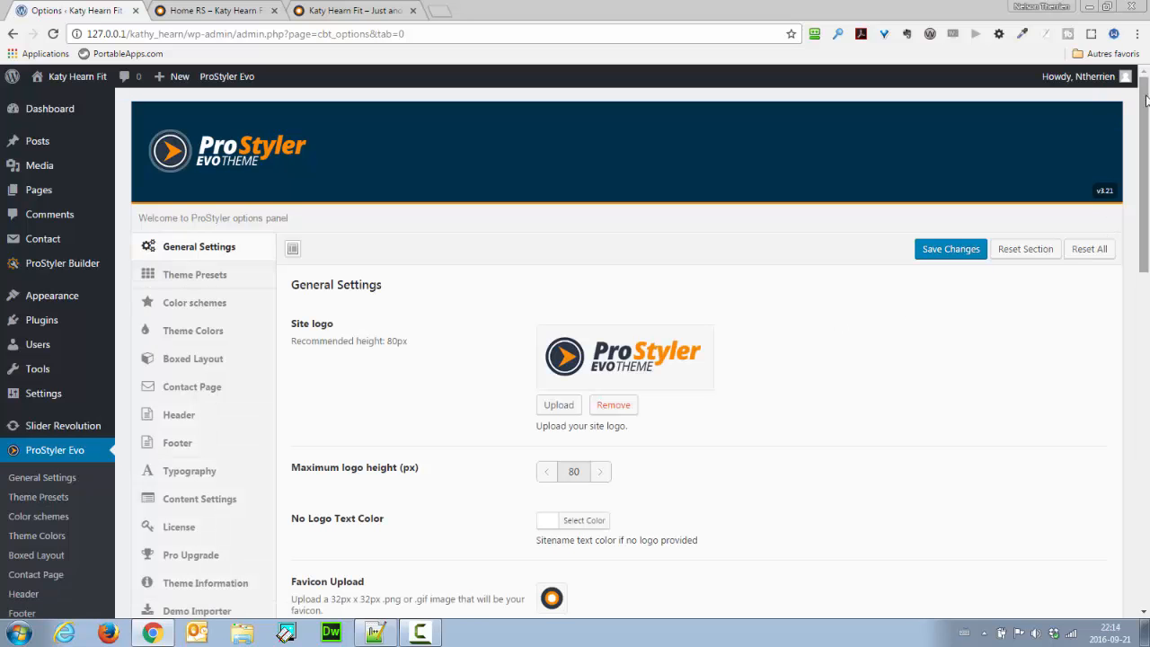
# Step: Paste the copied spacer-height script into the Google Analytics (or any javascript) field of the General Settings
pyautogui.moveTo(1146, 120); pyautogui.dragTo(1149, 421)
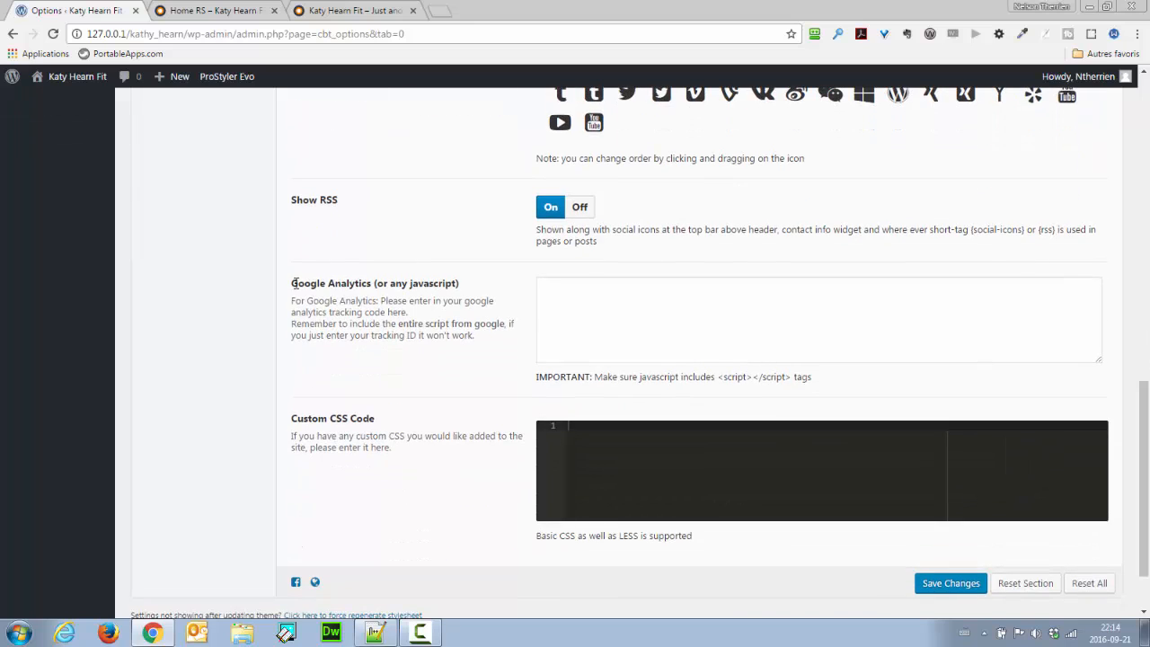
pyautogui.moveTo(293, 283); pyautogui.dragTo(459, 283)
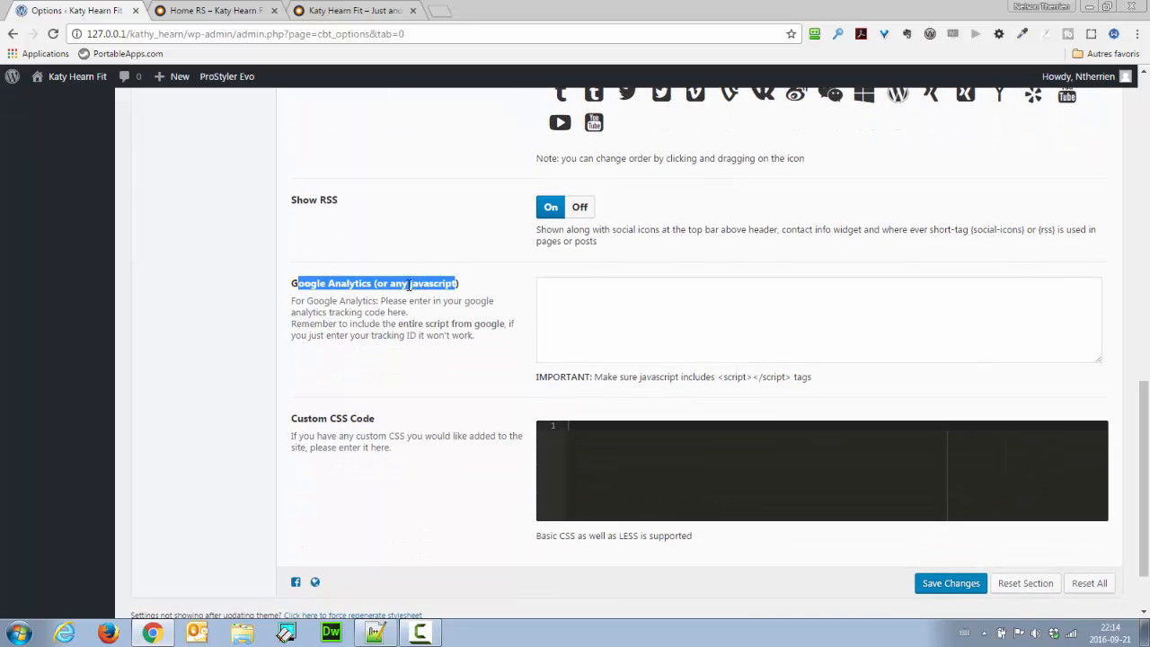
pyautogui.click(623, 309)
pyautogui.rightClick(622, 311)
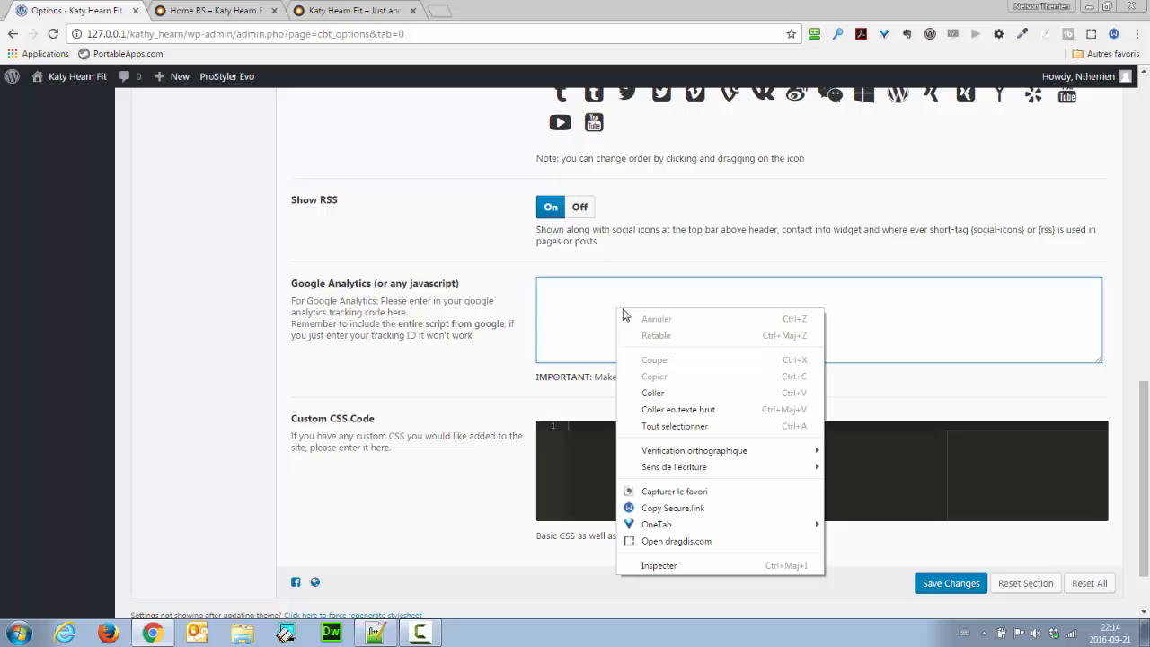
pyautogui.click(653, 393)
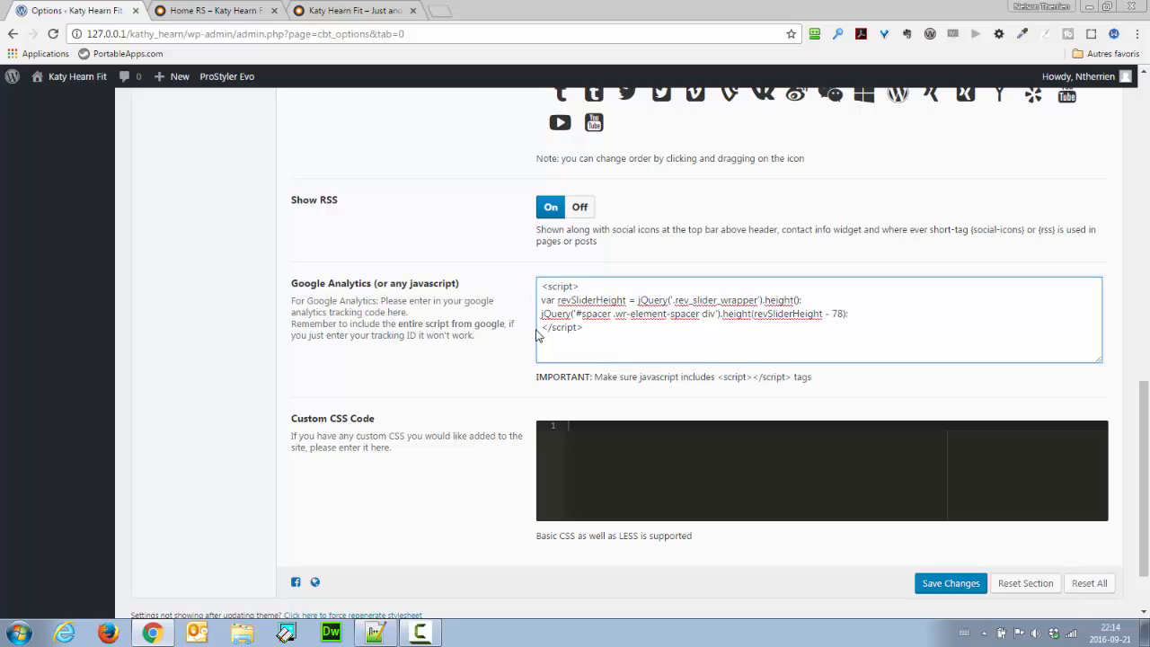
# Step: Review the script's revSliderHeight variable and rev_slider_wrapper selector, comparing them with the slider on the Home RS page
pyautogui.moveTo(605, 301); pyautogui.dragTo(625, 300)
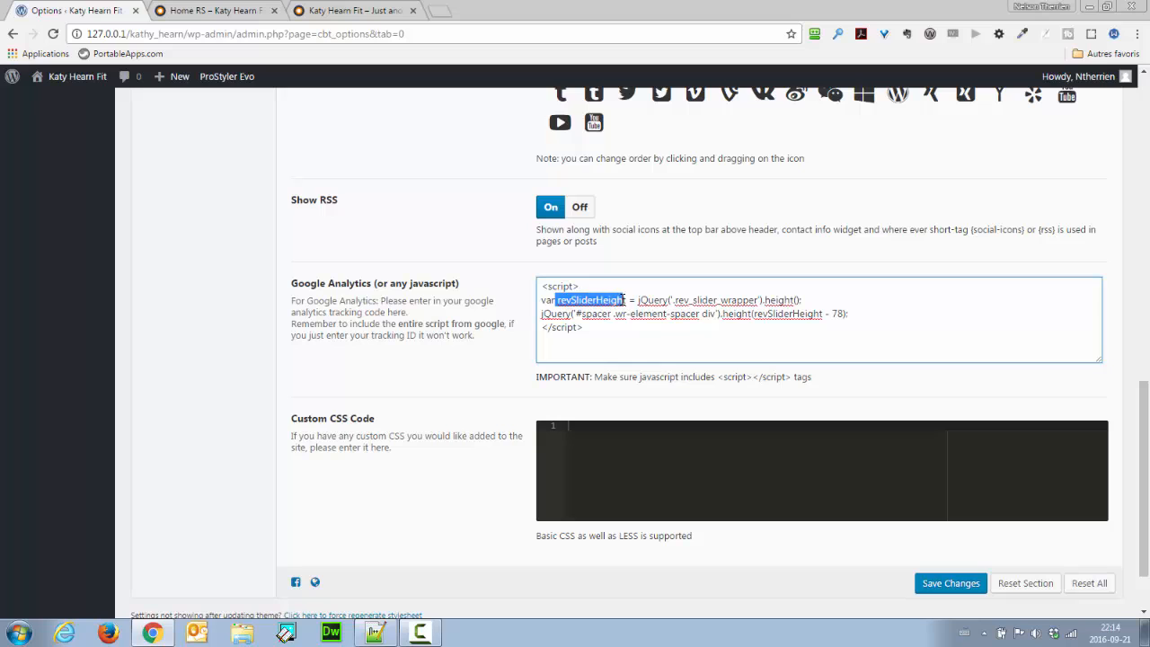
pyautogui.click(626, 299)
pyautogui.click(633, 327)
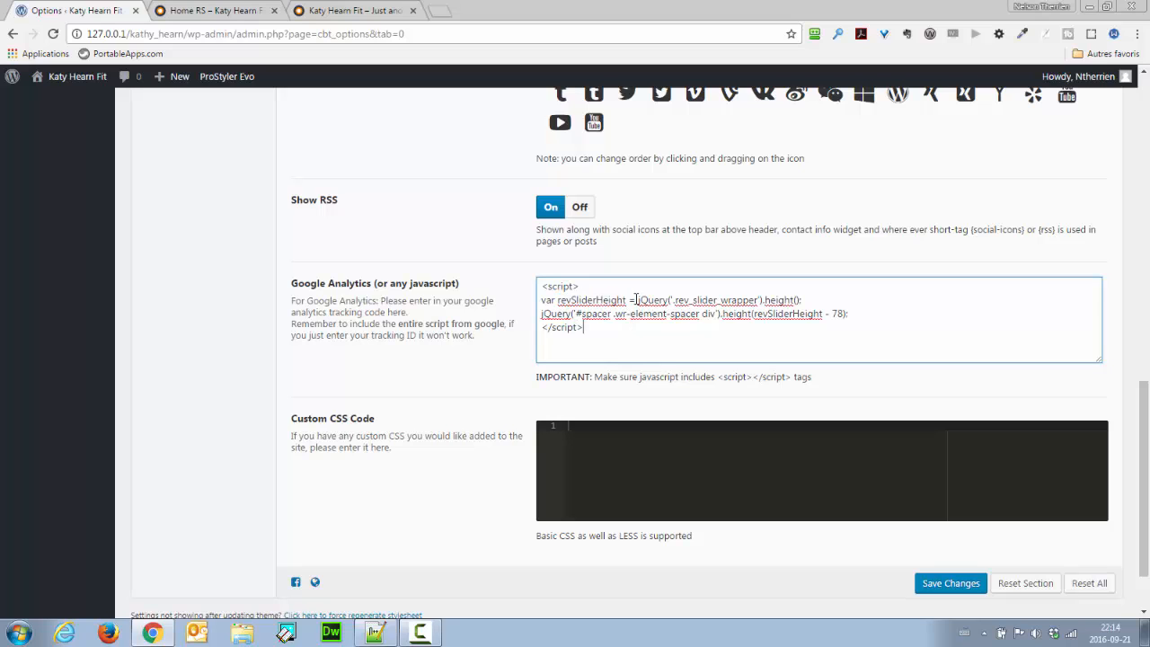
pyautogui.moveTo(664, 302); pyautogui.dragTo(791, 298)
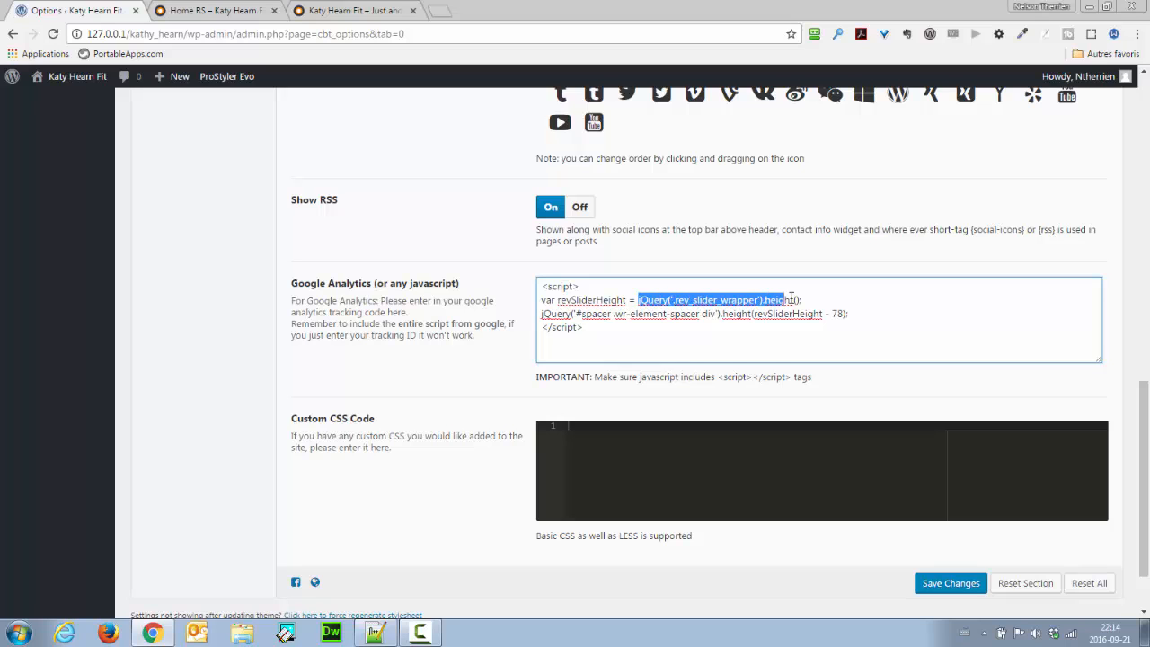
pyautogui.click(767, 312)
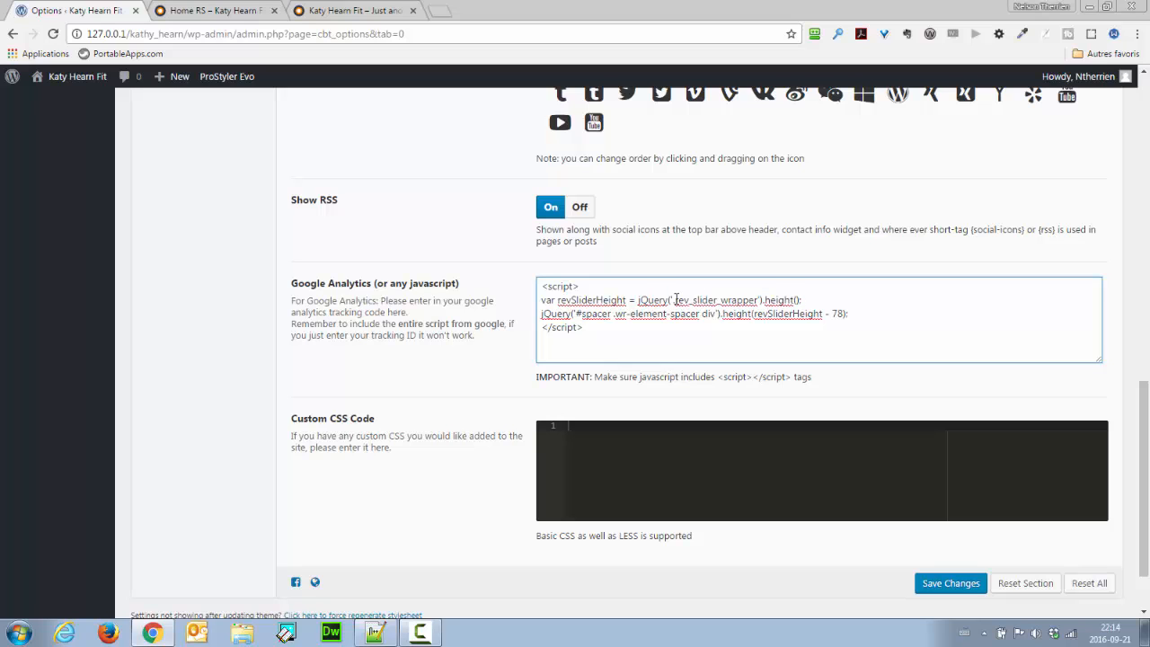
pyautogui.moveTo(689, 300)
pyautogui.mouseDown()
pyautogui.moveTo(748, 298)
pyautogui.moveTo(676, 299)
pyautogui.mouseUp()
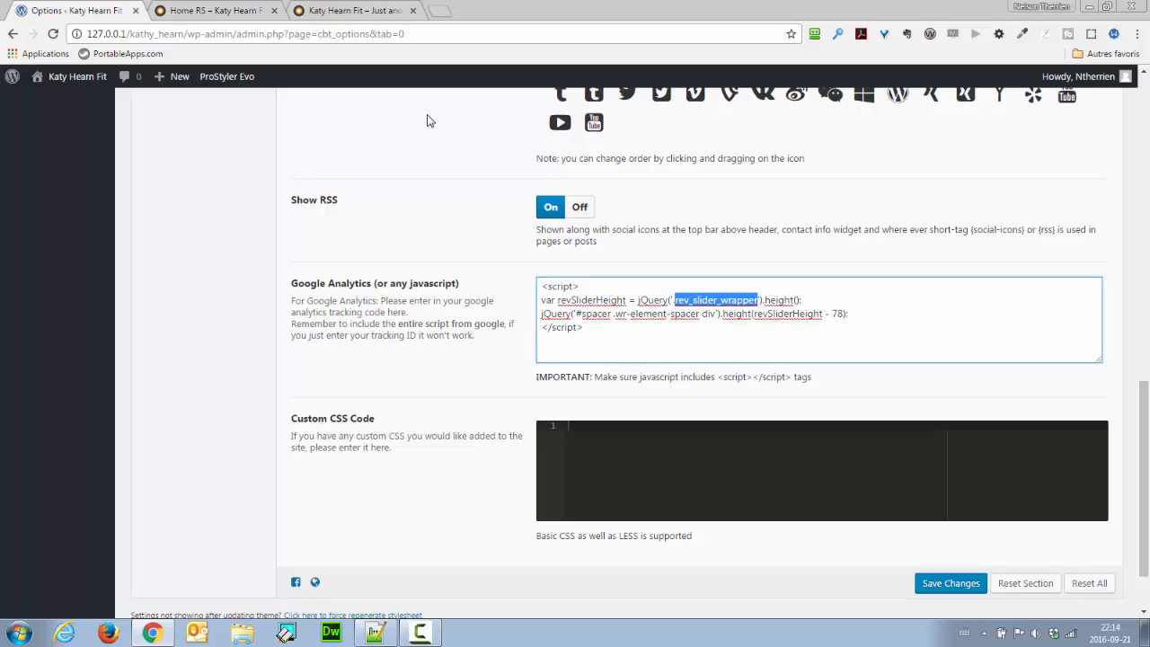
pyautogui.click(178, 14)
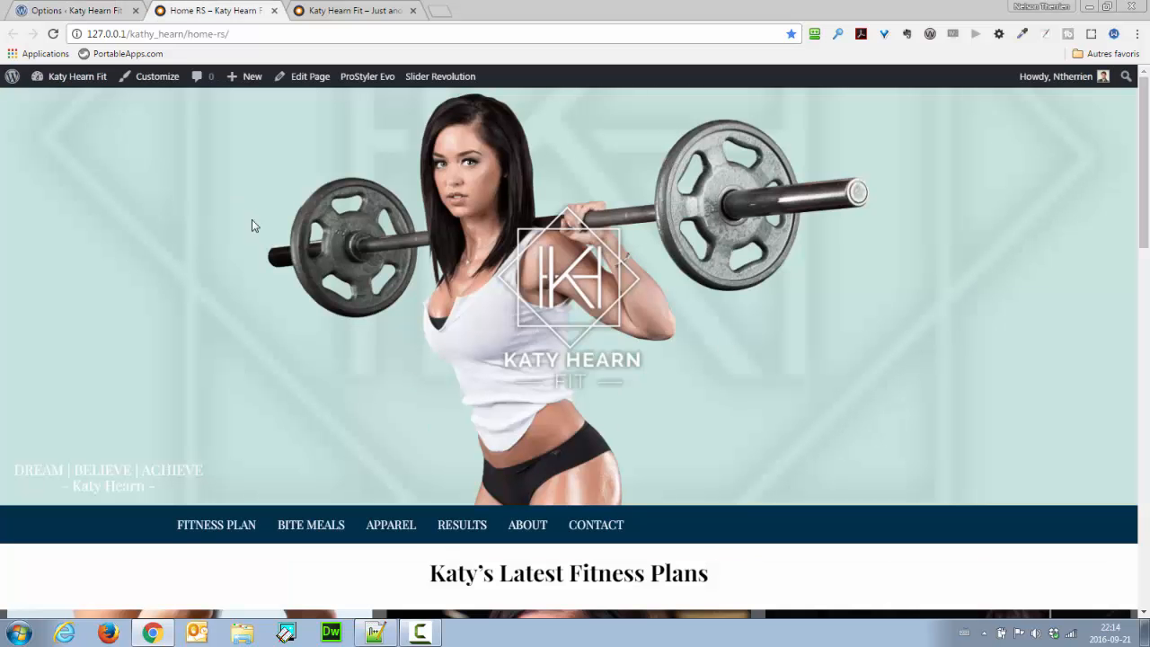
pyautogui.click(74, 12)
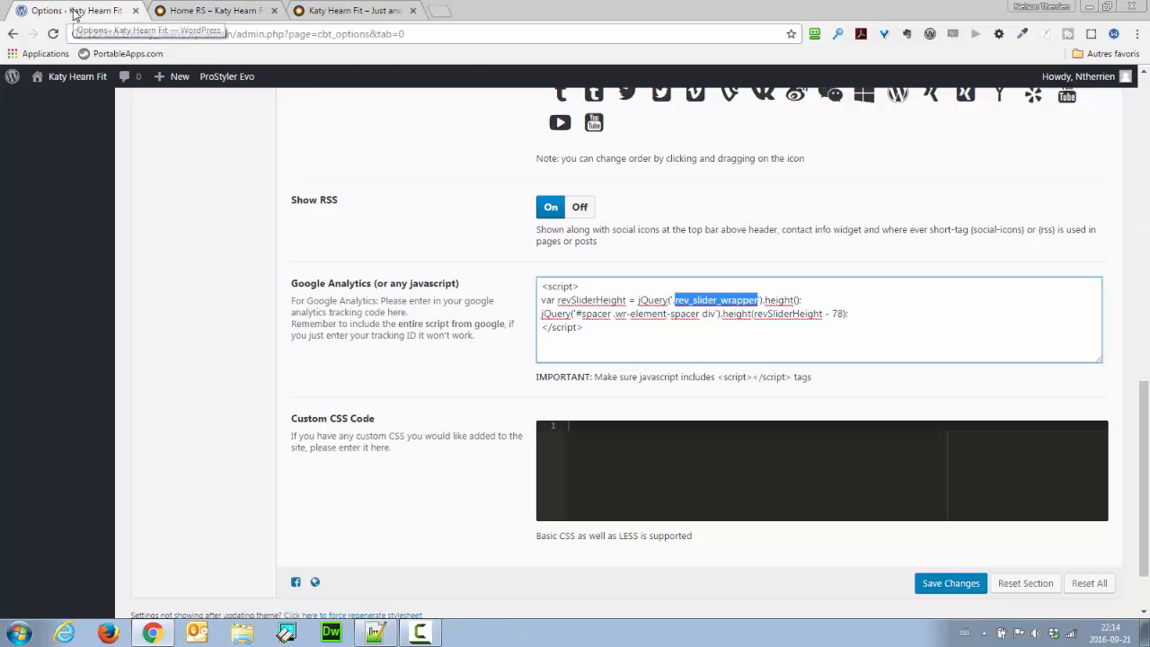
# Step: Add the line alert(revSliderHeight); below the revSliderHeight variable declaration in the script and save the settings
pyautogui.click(812, 300)
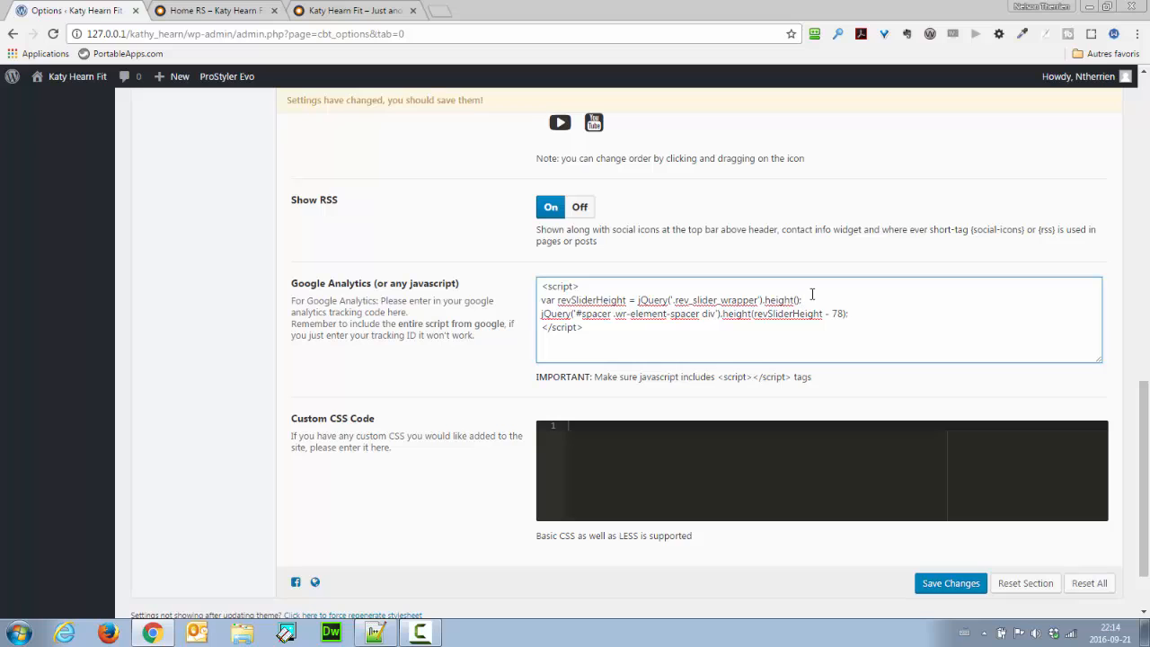
pyautogui.press('Return')
pyautogui.write('alert(revSliderH')
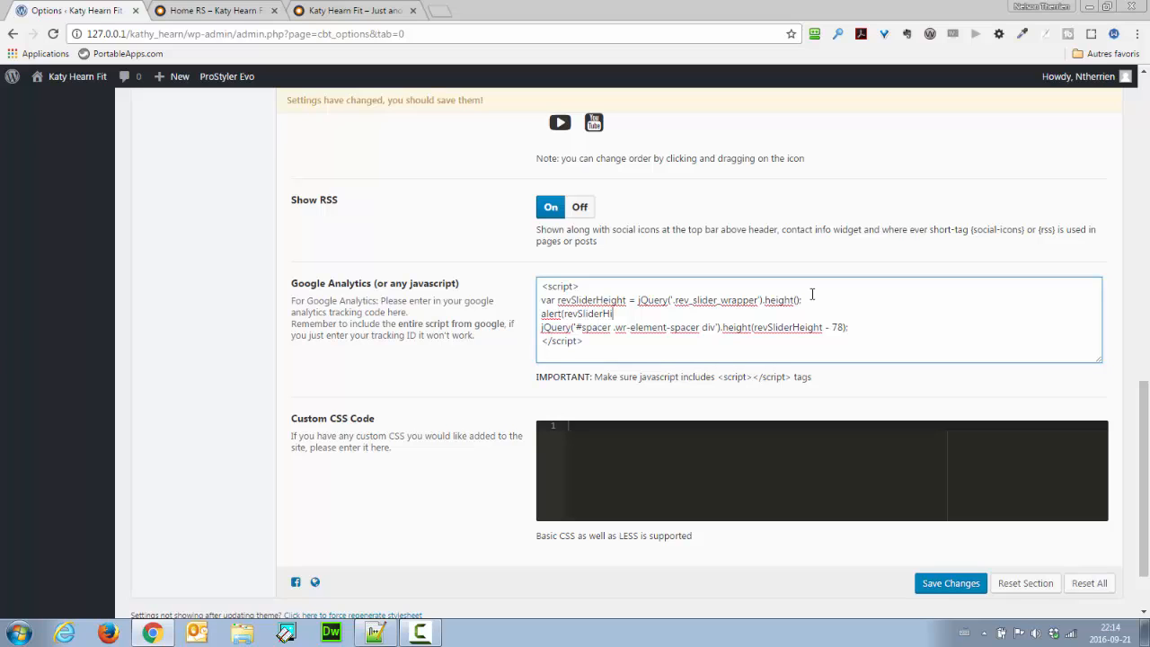
pyautogui.write(');')
pyautogui.click(950, 582)
# Step: Reload the Home RS page at desktop width, read the alerted slider height and dismiss the alert
pyautogui.click(216, 11)
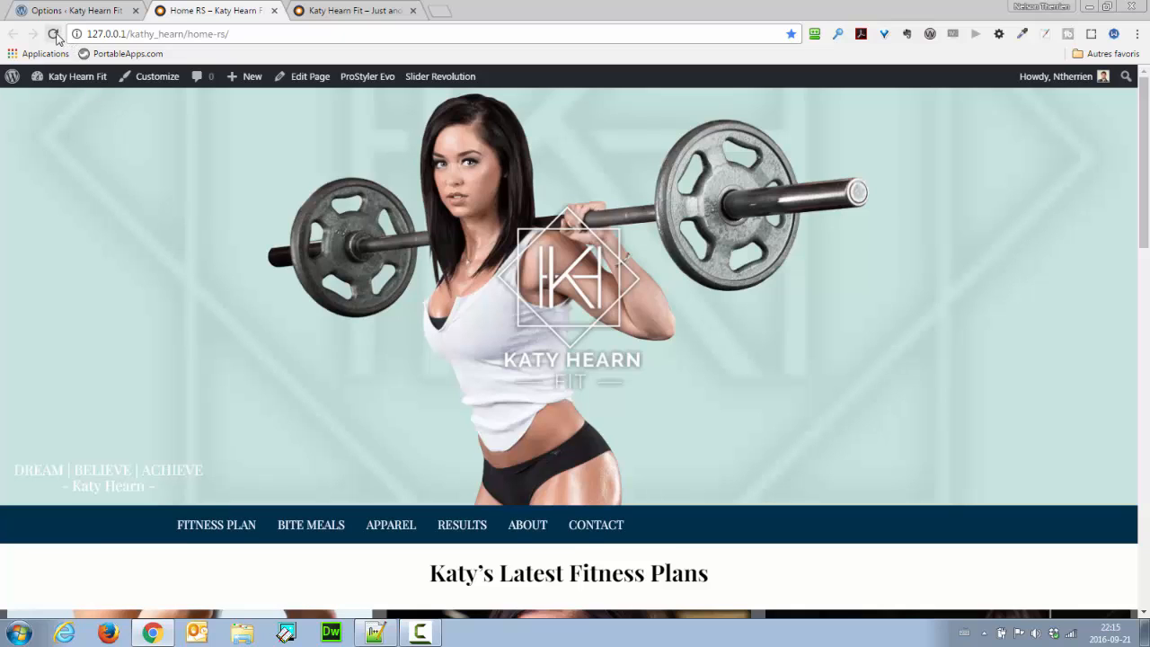
pyautogui.click(53, 33)
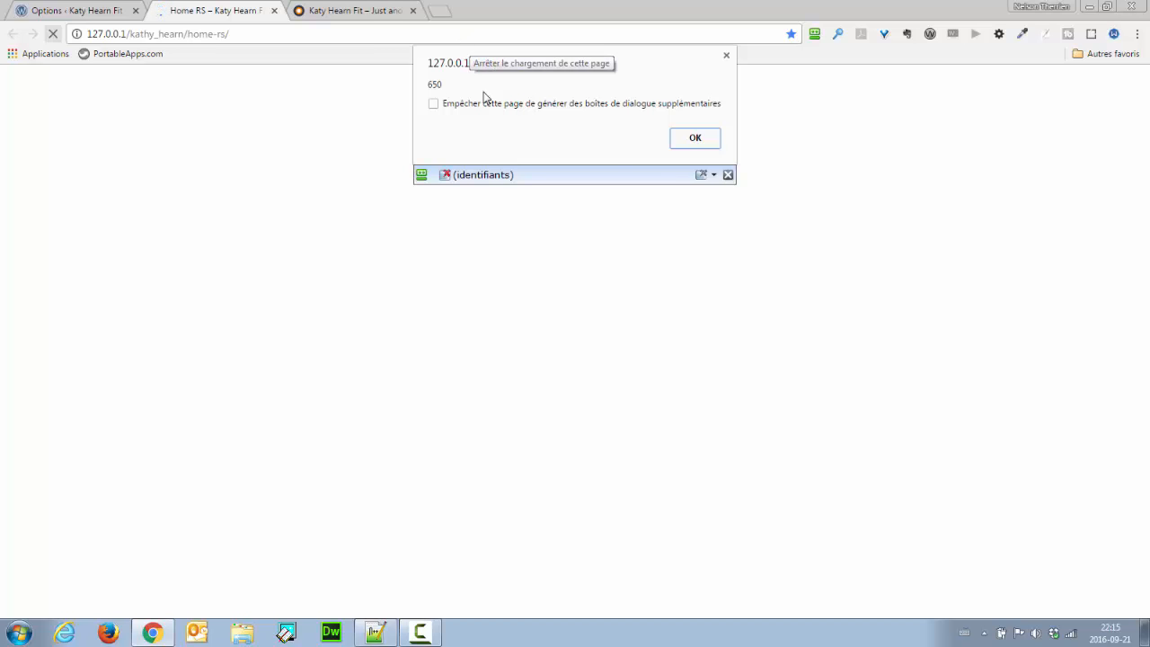
pyautogui.click(694, 140)
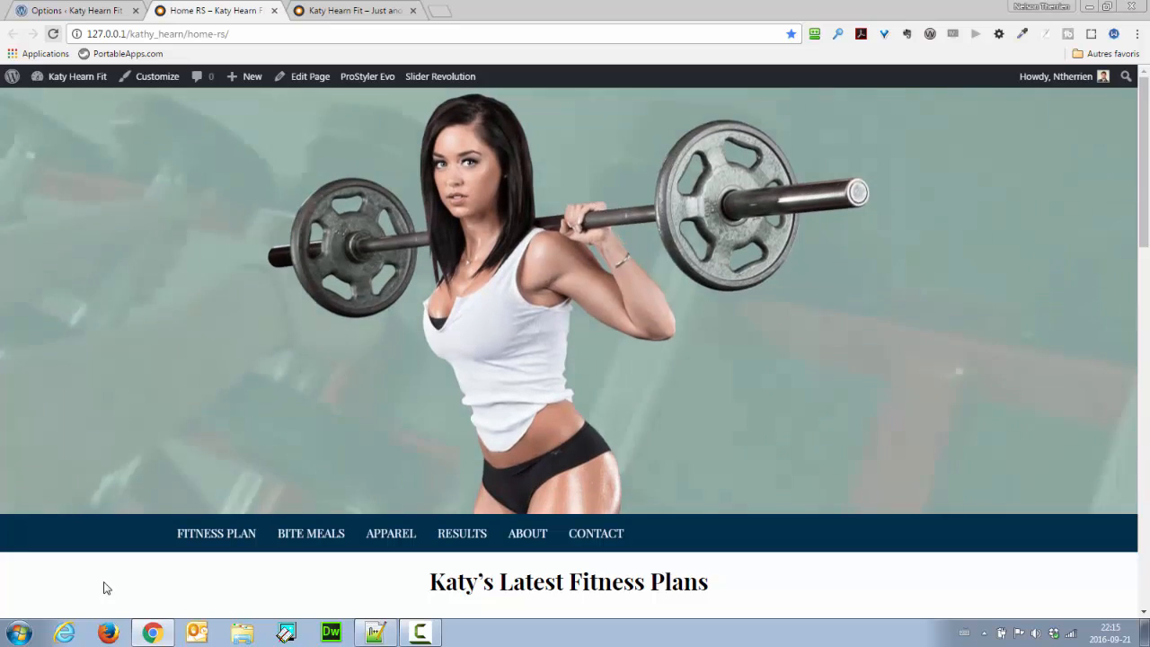
# Step: Open the developer tools with iPad emulation, reload the Home RS page, and check the alerted slider height
pyautogui.press('F12')
pyautogui.click(32, 449)
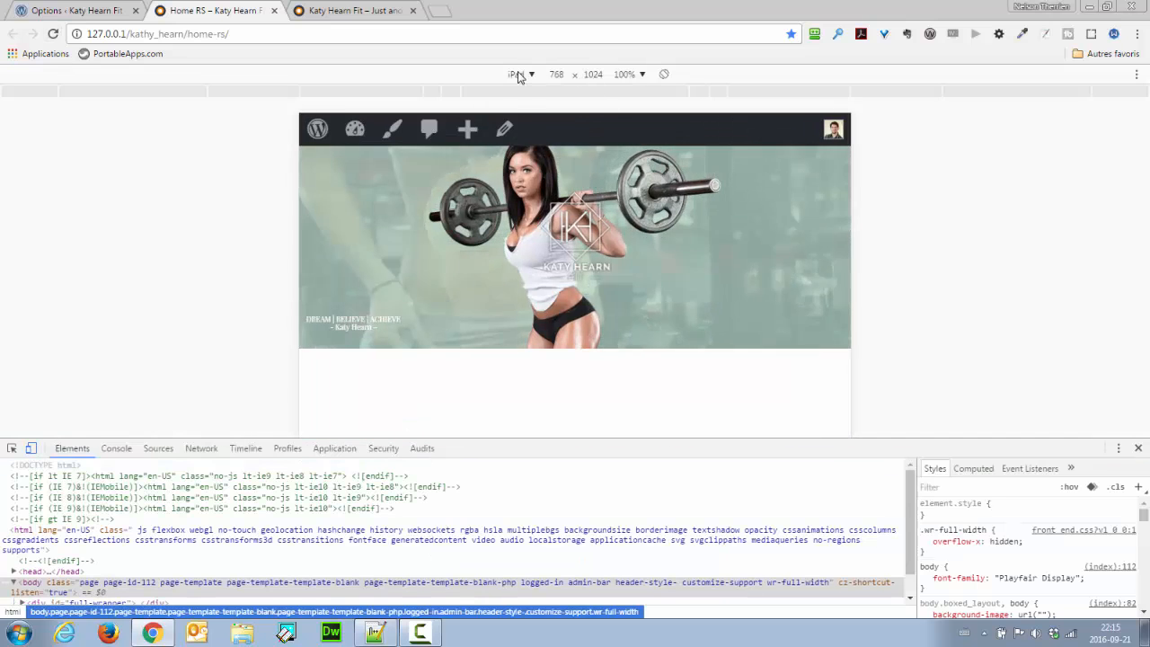
pyautogui.click(53, 35)
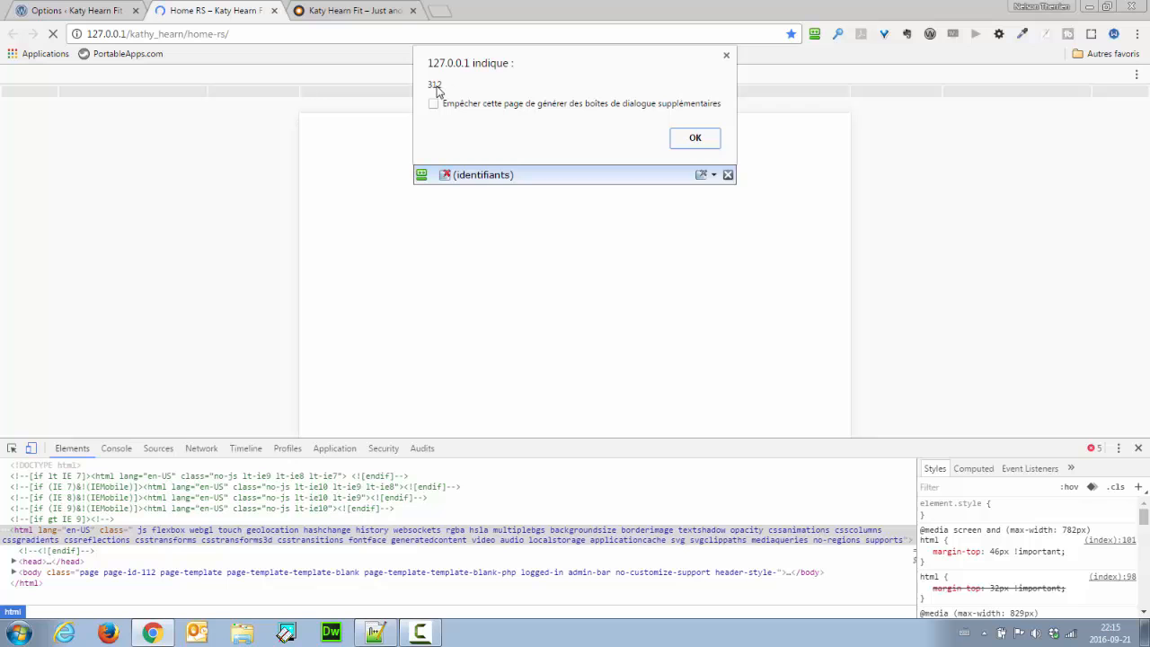
pyautogui.click(694, 140)
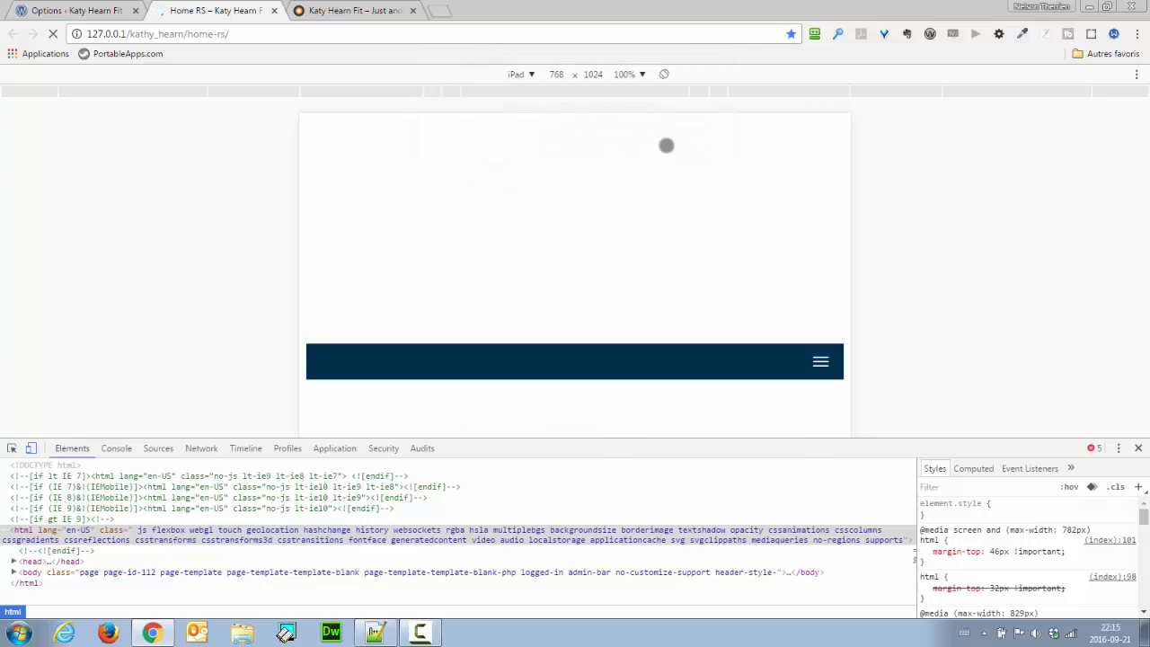
# Step: Switch the emulated device to iPhone 5, reload the page, and check the alerted slider height
pyautogui.click(529, 77)
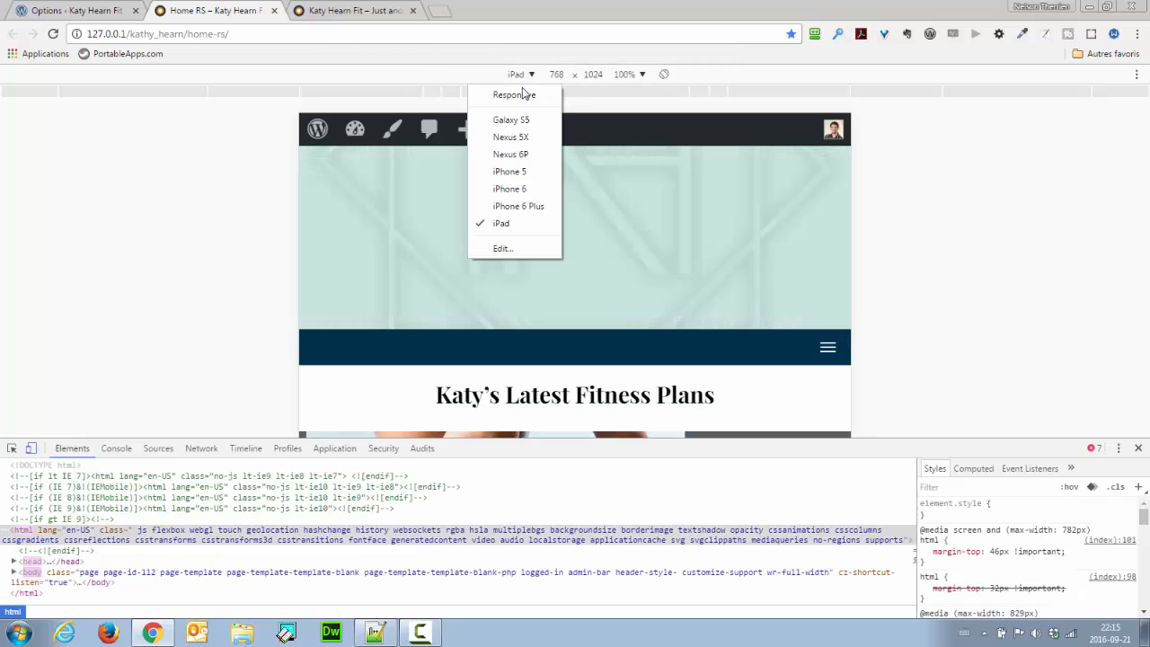
pyautogui.click(521, 176)
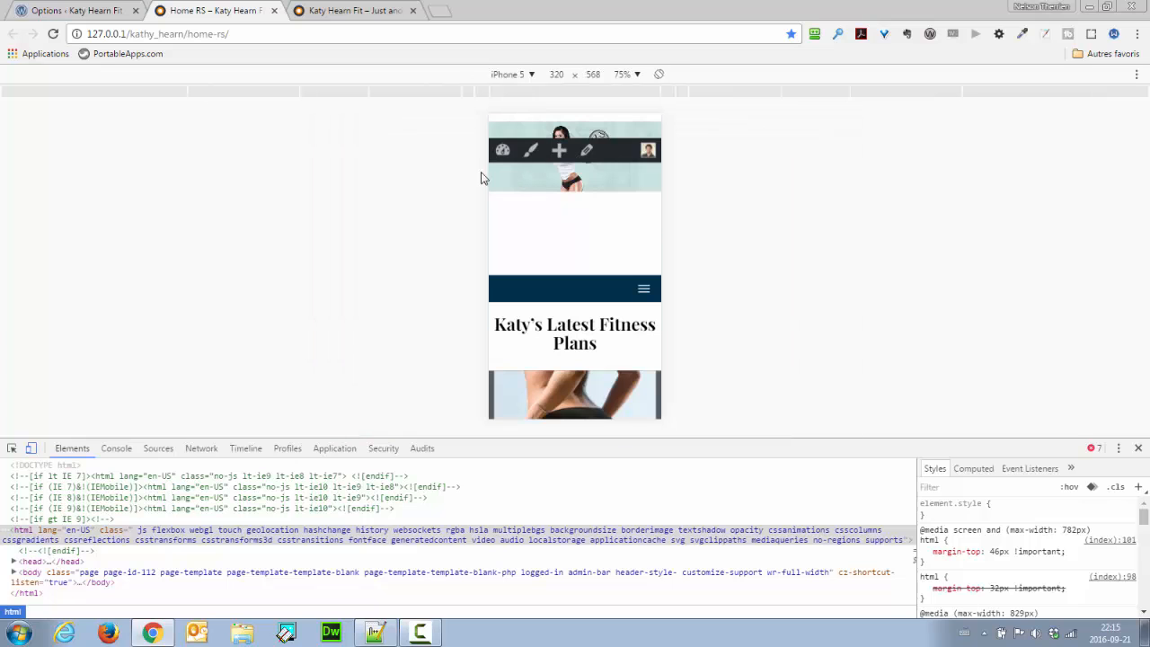
pyautogui.click(53, 36)
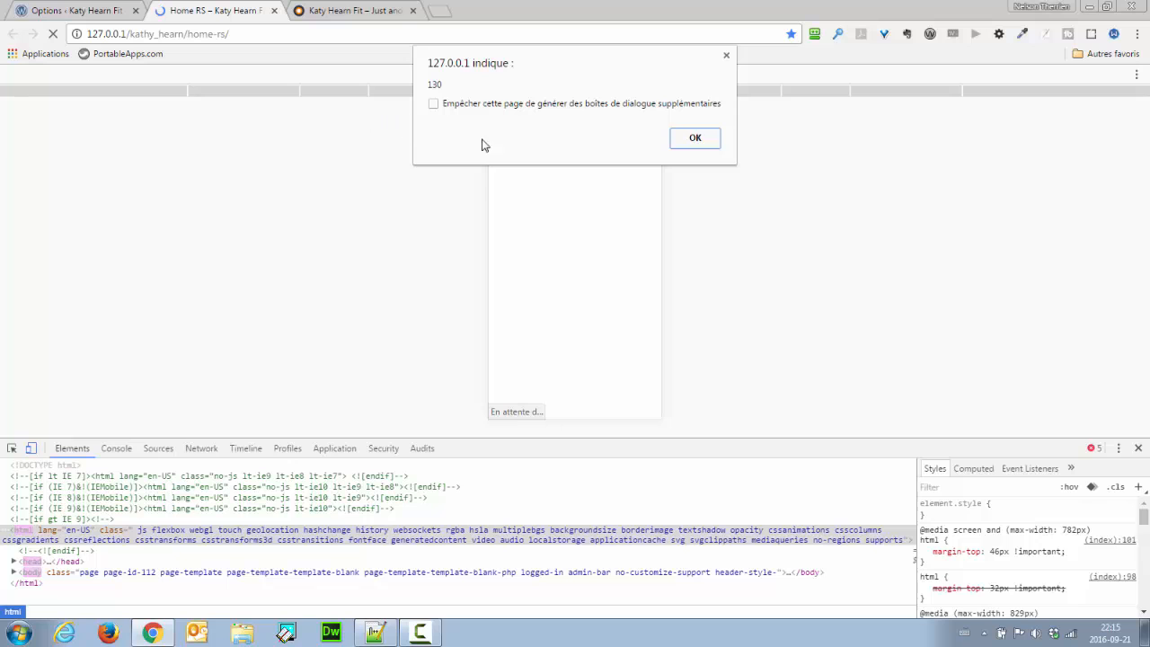
pyautogui.click(695, 141)
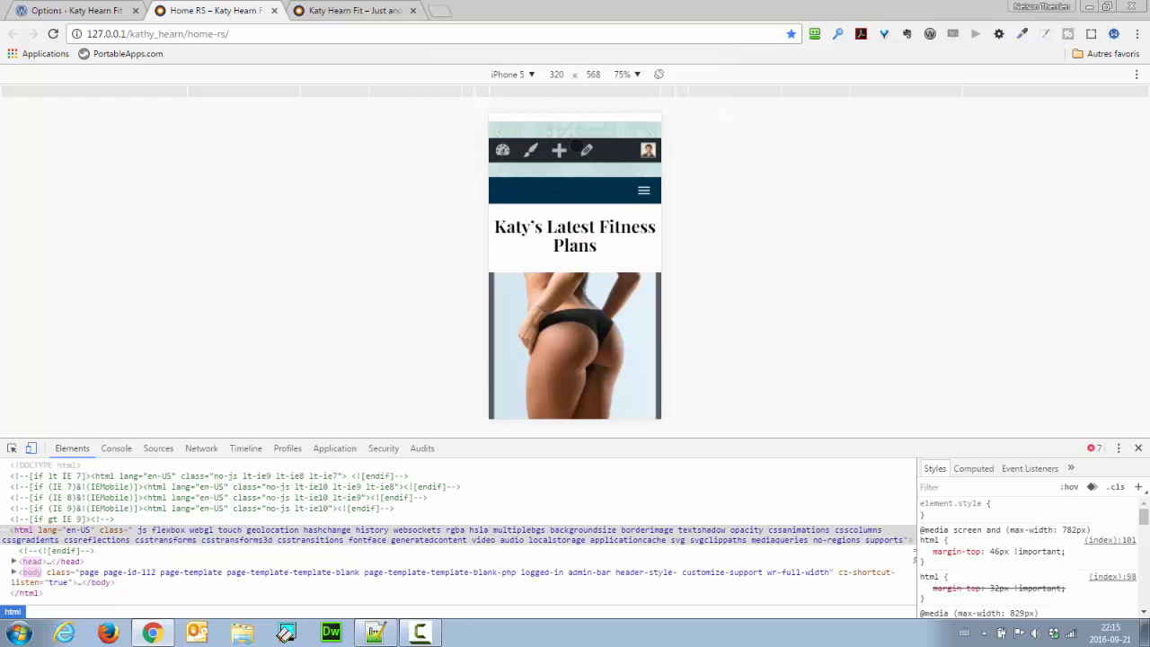
# Step: Return to the ProStyler General Settings and delete the alert(revSliderHeight); line from the script
pyautogui.click(90, 11)
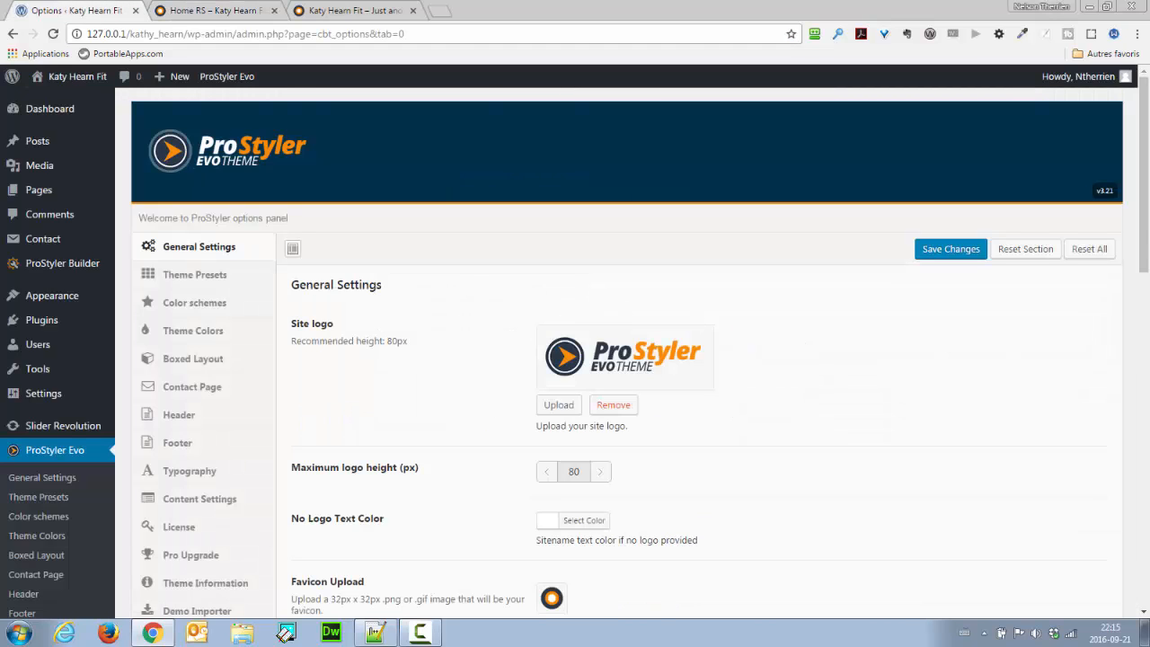
pyautogui.moveTo(1144, 231); pyautogui.dragTo(1147, 503)
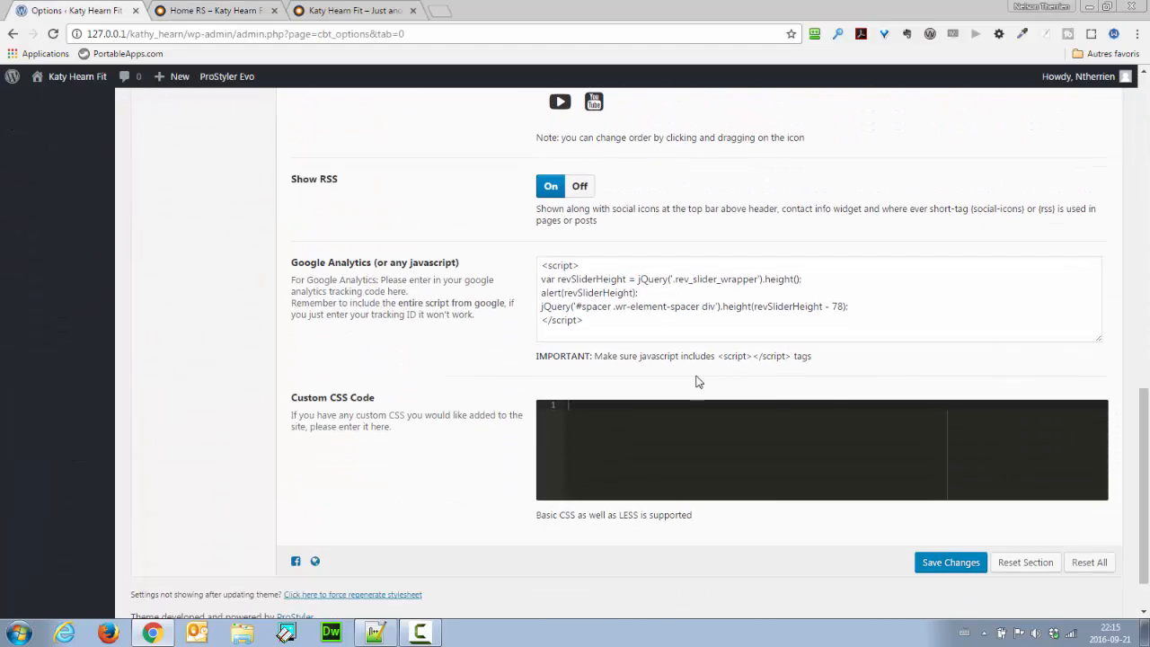
pyautogui.moveTo(645, 291); pyautogui.dragTo(530, 298)
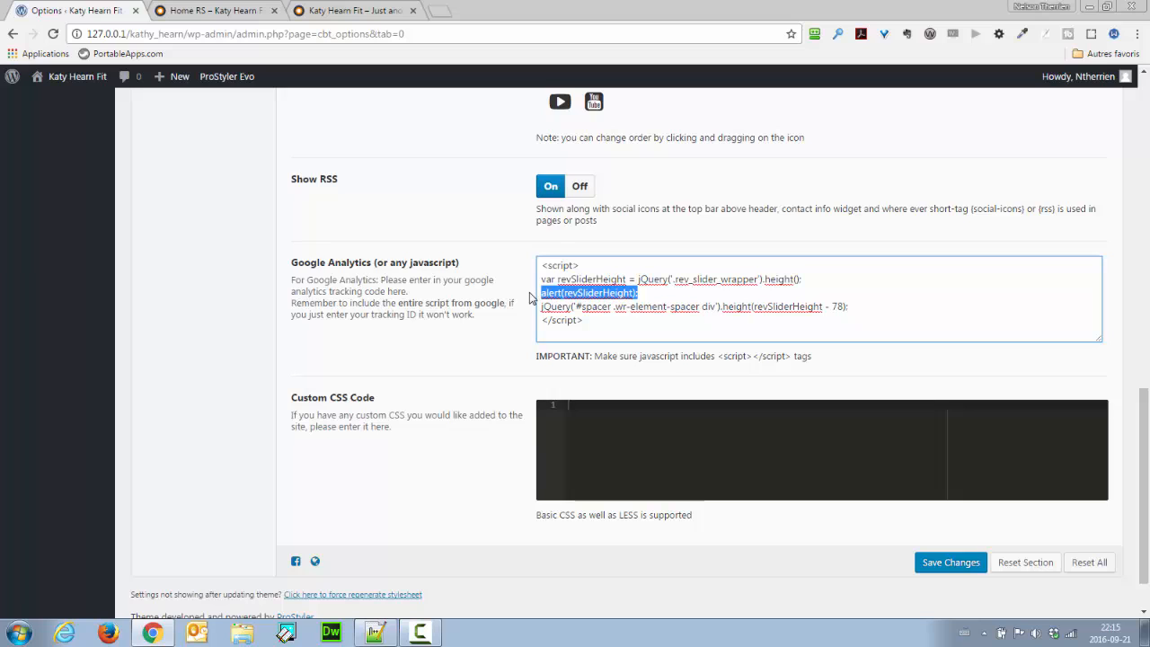
pyautogui.press('BackSpace')
pyautogui.press('BackSpace')
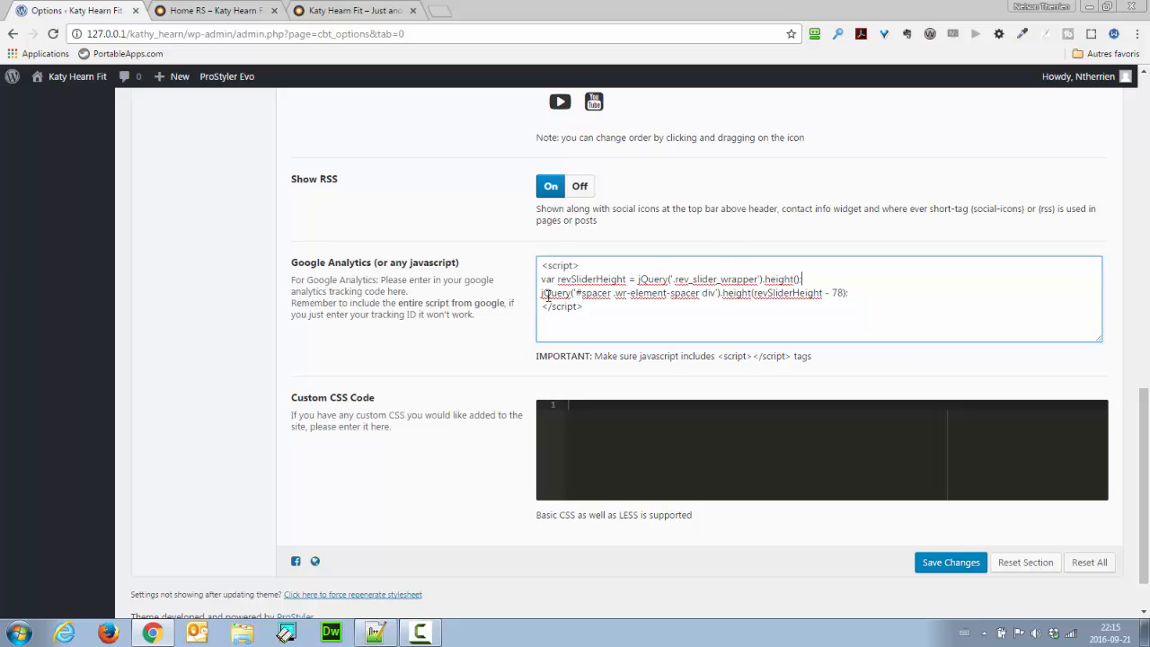
# Step: Examine the parts of the script's #spacer .wr-element-spacer div selector
pyautogui.moveTo(576, 293); pyautogui.dragTo(699, 294)
pyautogui.click(585, 294)
pyautogui.click(634, 294)
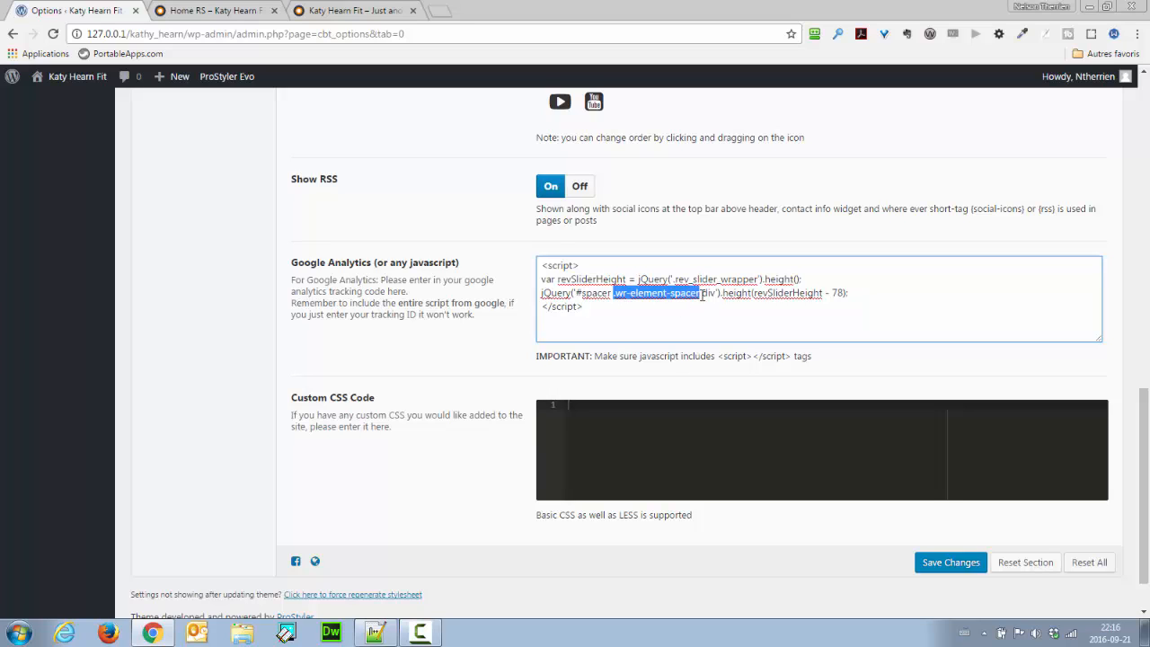
pyautogui.moveTo(702, 294); pyautogui.dragTo(718, 295)
pyautogui.click(709, 292)
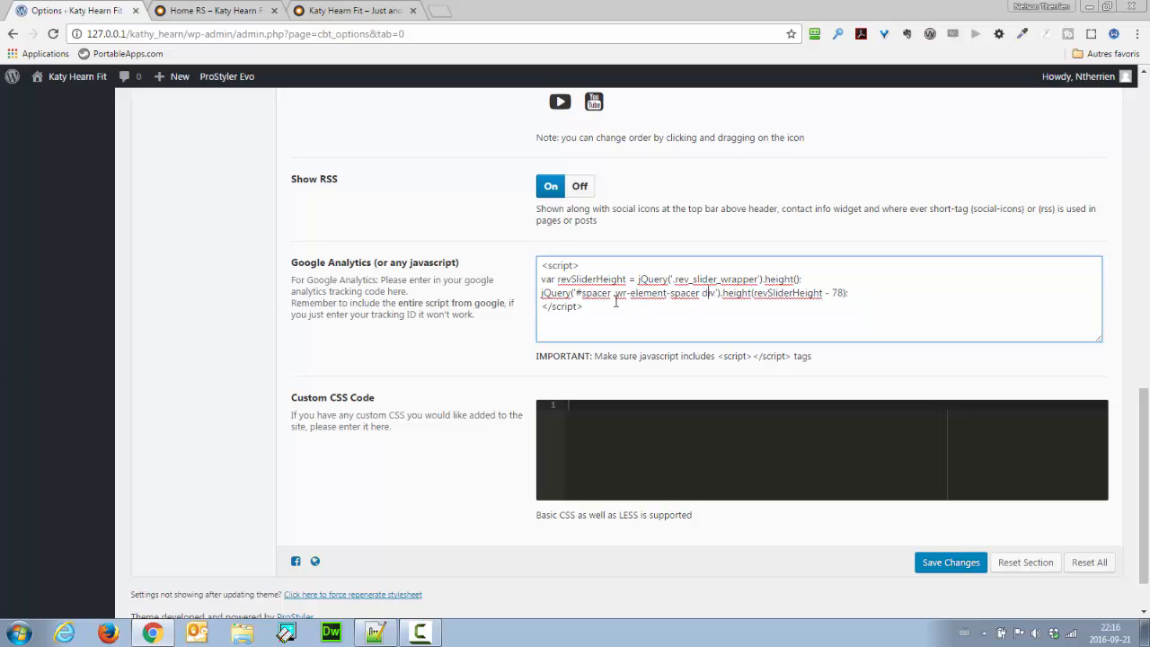
# Step: Review how the script sets the spacer height from the revSliderHeight variable, including the 78-pixel subtraction
pyautogui.moveTo(577, 293); pyautogui.dragTo(822, 293)
pyautogui.click(722, 293)
pyautogui.moveTo(541, 280); pyautogui.dragTo(835, 280)
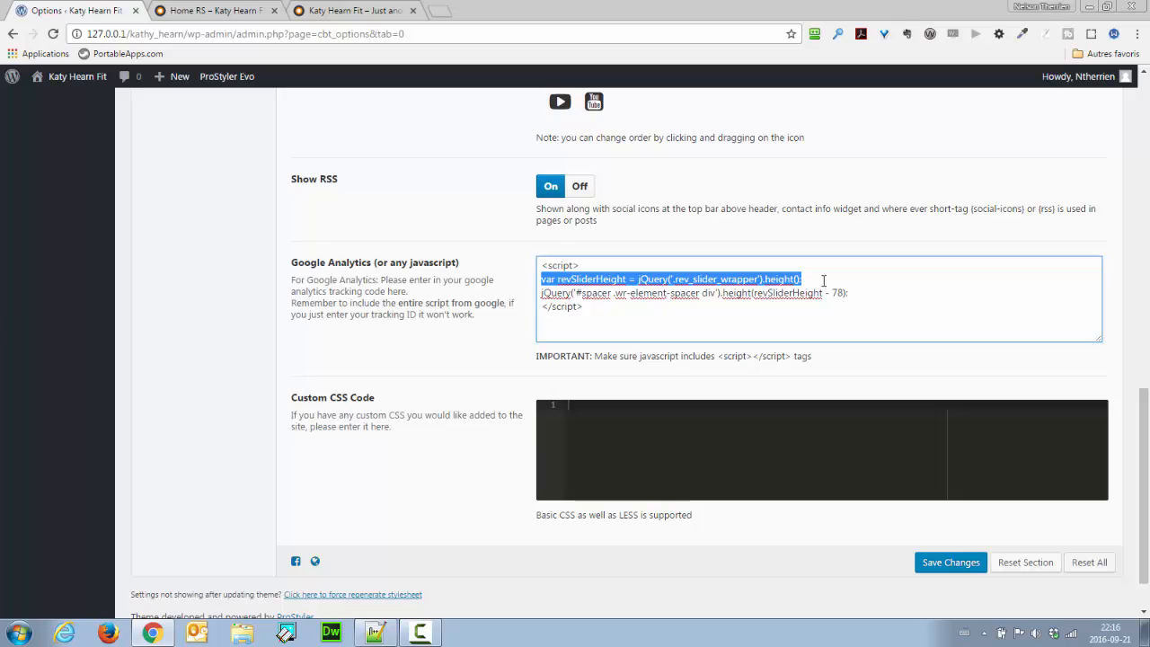
pyautogui.moveTo(824, 294); pyautogui.dragTo(838, 293)
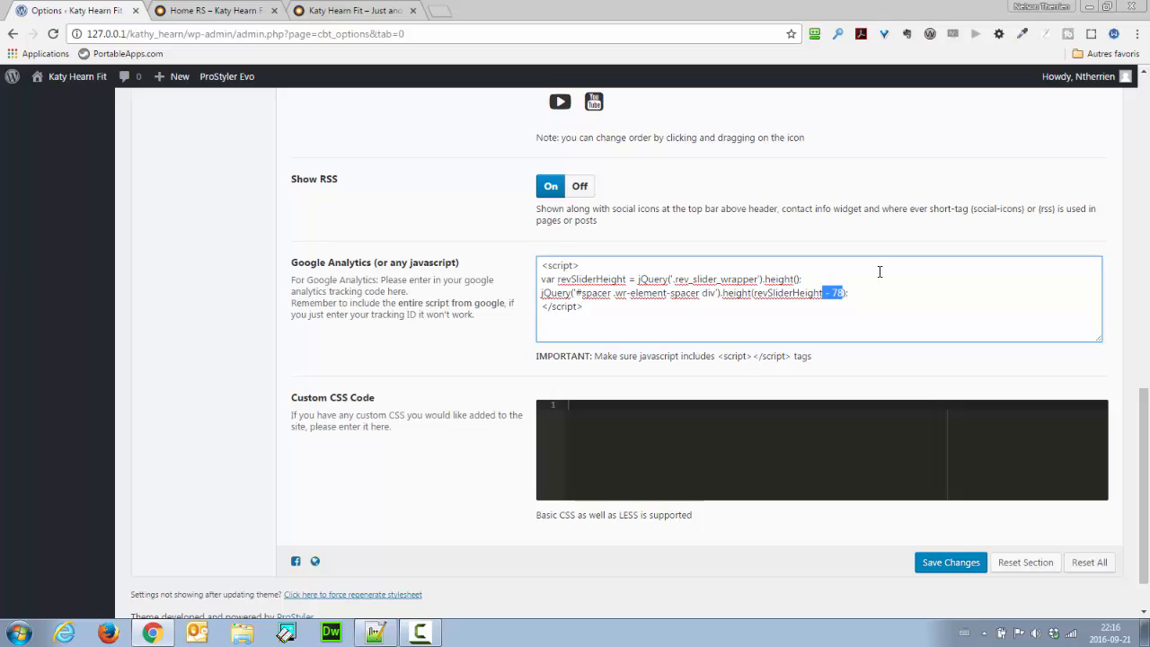
pyautogui.click(834, 293)
pyautogui.click(862, 290)
# Step: Save the General Settings with the cleaned script and reload the Home RS page
pyautogui.click(935, 563)
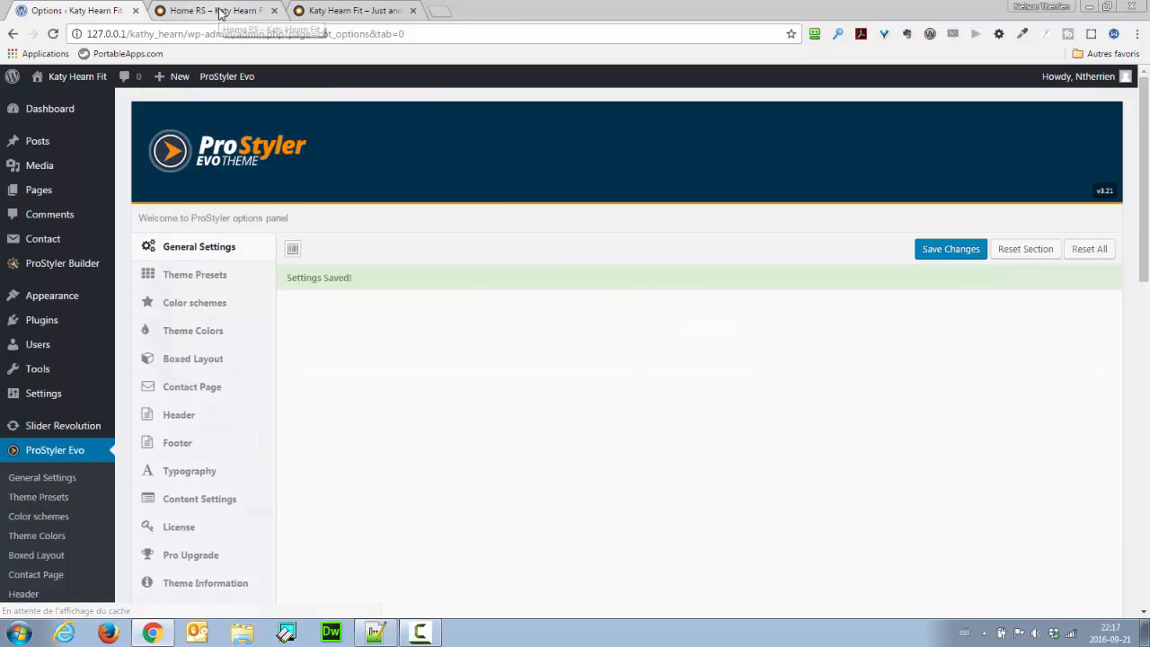
pyautogui.click(218, 13)
pyautogui.click(53, 33)
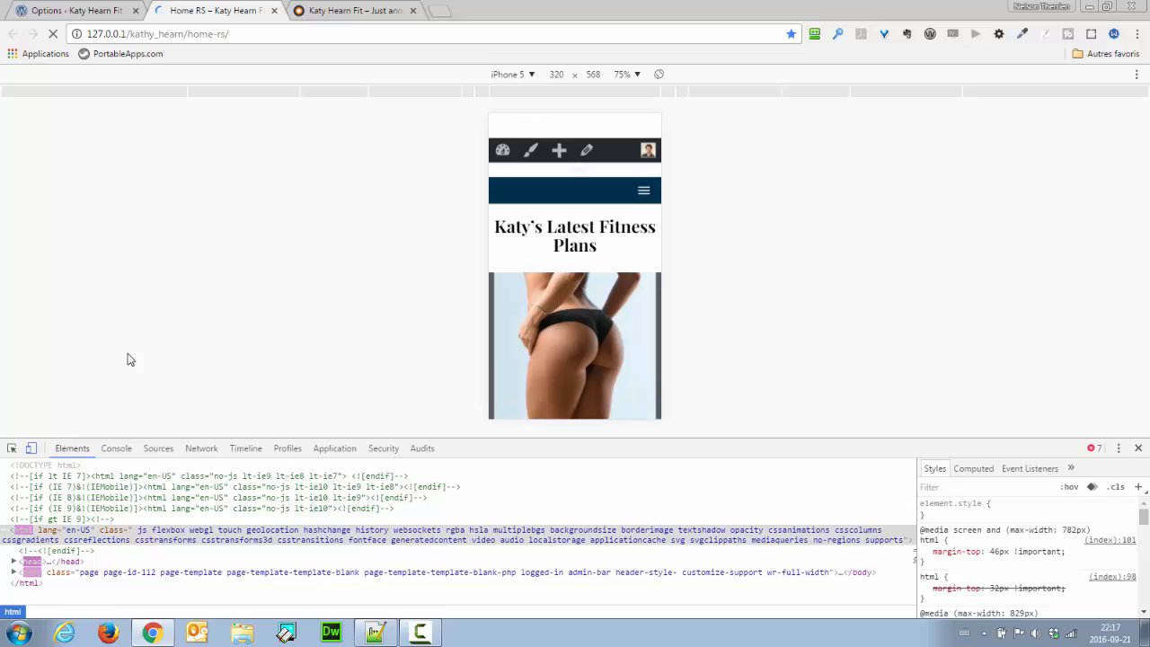
# Step: Emulate an iPad in portrait and reload the Home RS page to check the spacer height
pyautogui.click(506, 76)
pyautogui.click(513, 224)
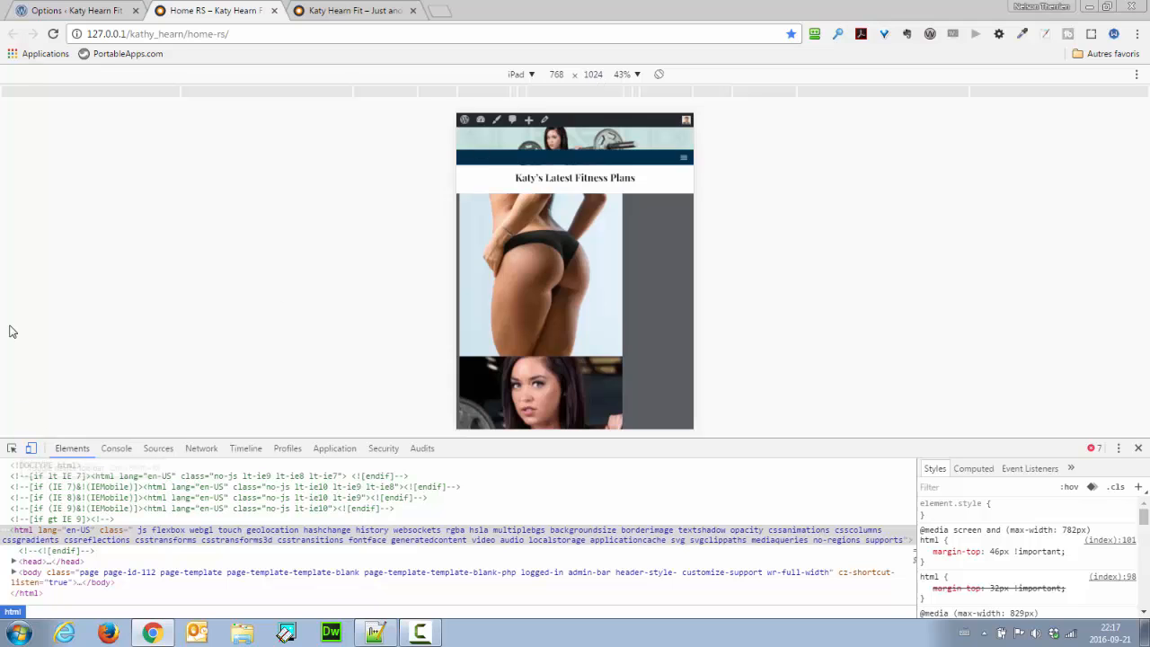
pyautogui.click(53, 33)
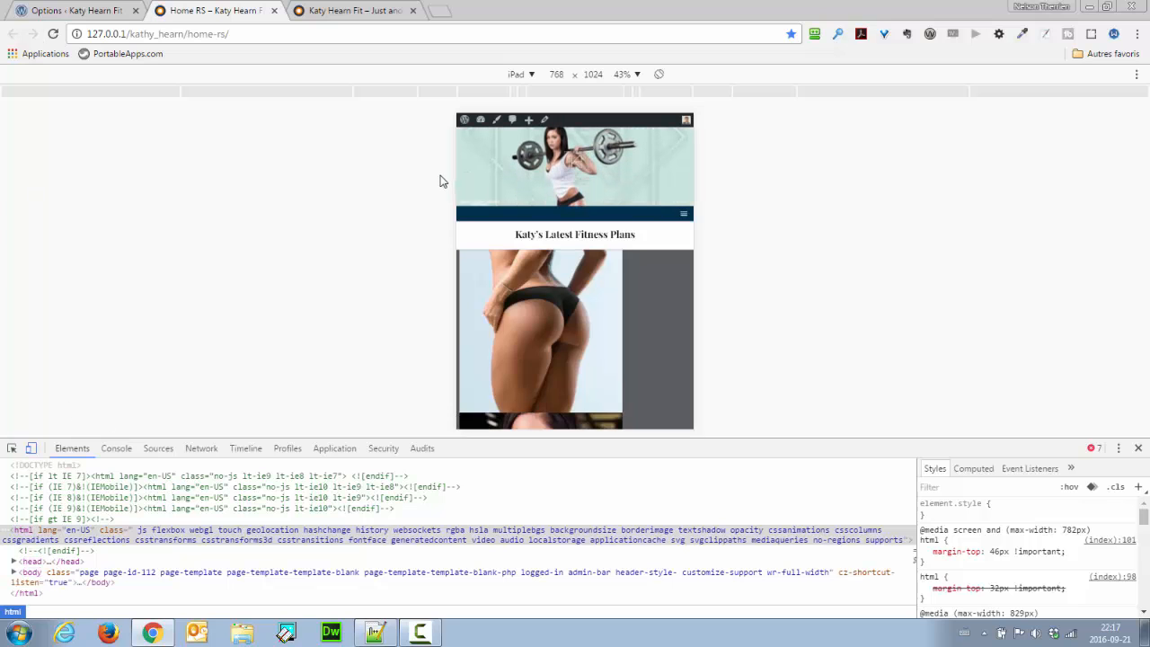
# Step: Check the spacer with the iPad rotated to landscape and at desktop width without the developer tools, reloading the page for each
pyautogui.click(658, 75)
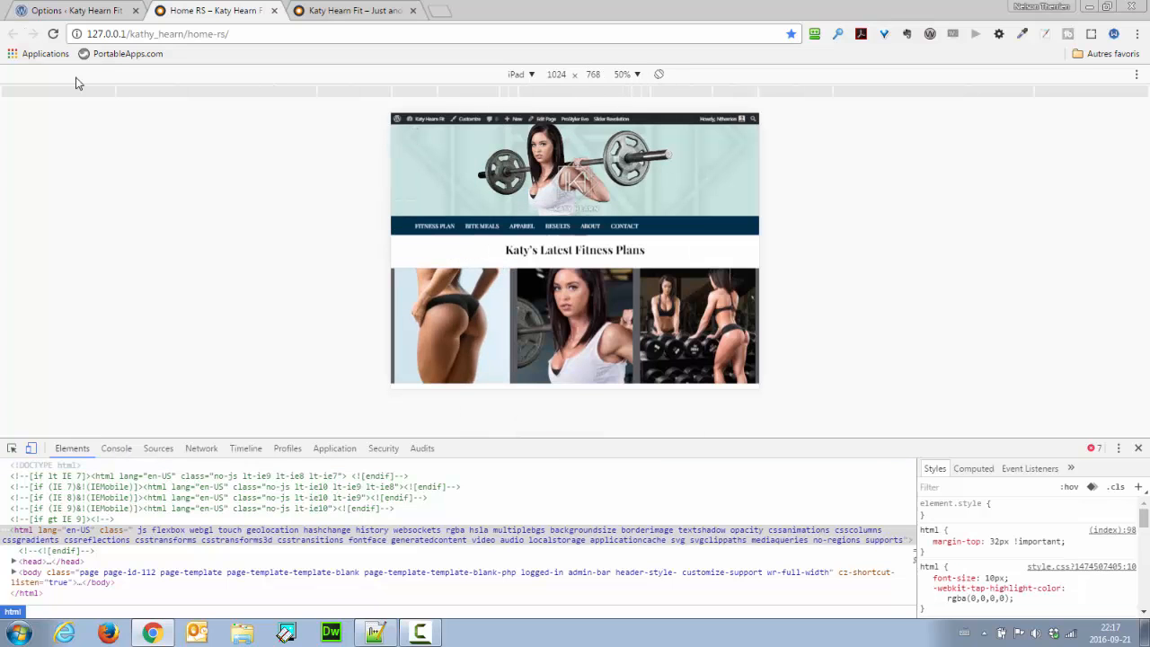
pyautogui.click(53, 33)
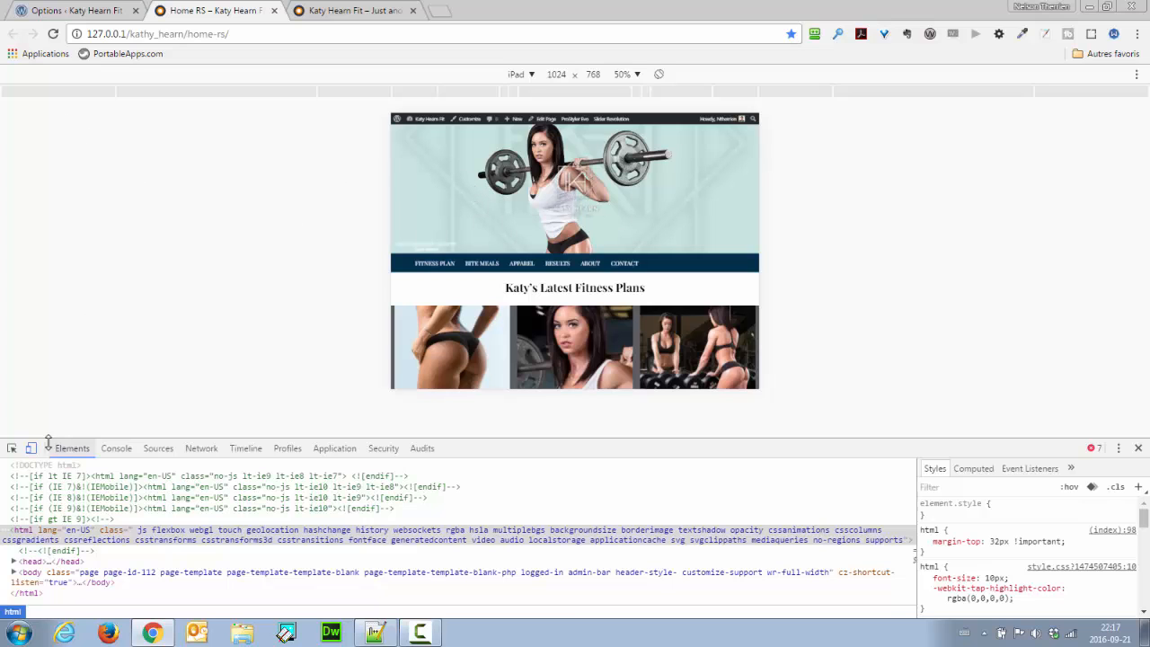
pyautogui.click(1138, 447)
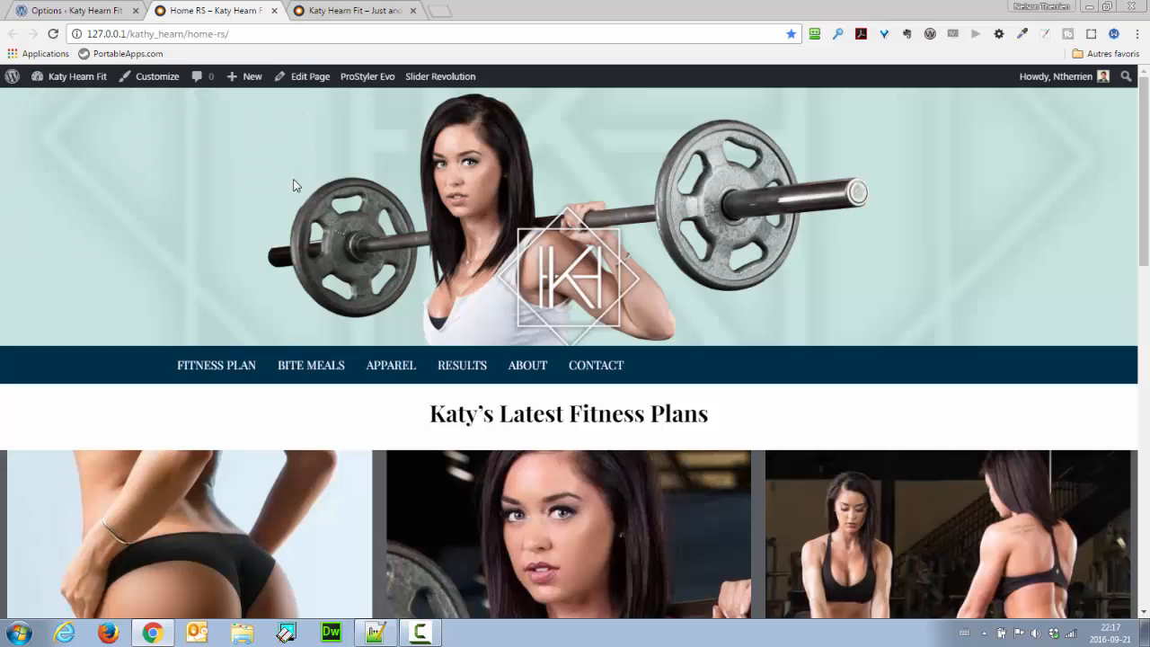
pyautogui.click(54, 33)
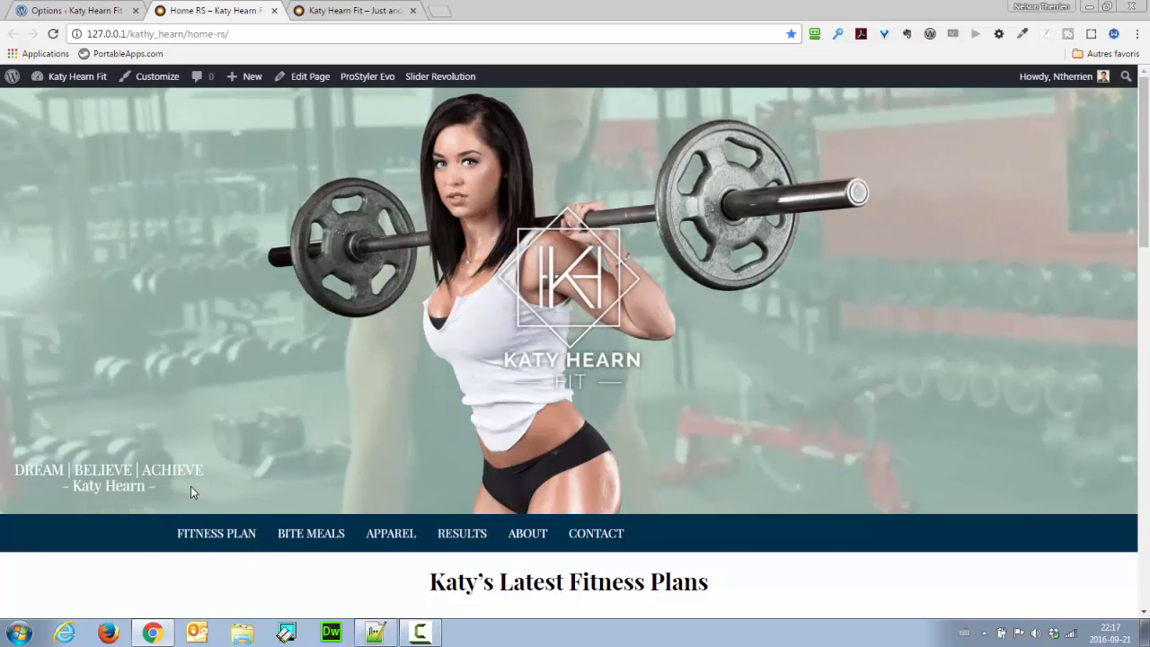
# Step: Preview the Home RS page as an iPhone 5, turn off device emulation, and close the developer tools
pyautogui.hotkey('ctrl', 'shift', 'i')
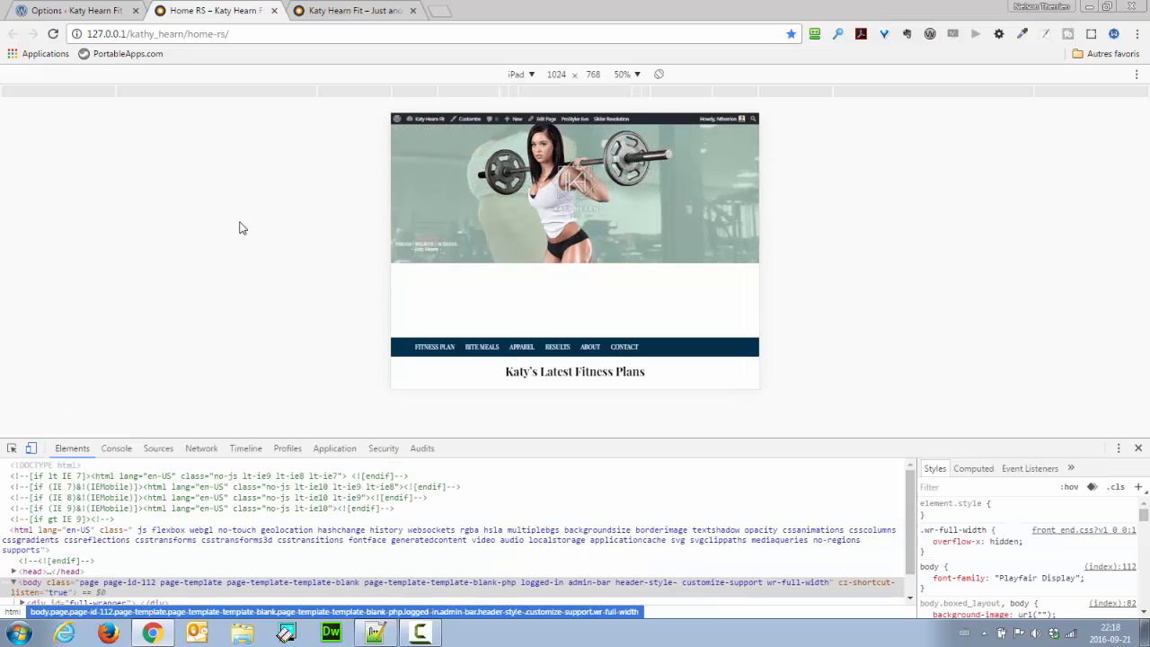
pyautogui.click(529, 76)
pyautogui.click(525, 171)
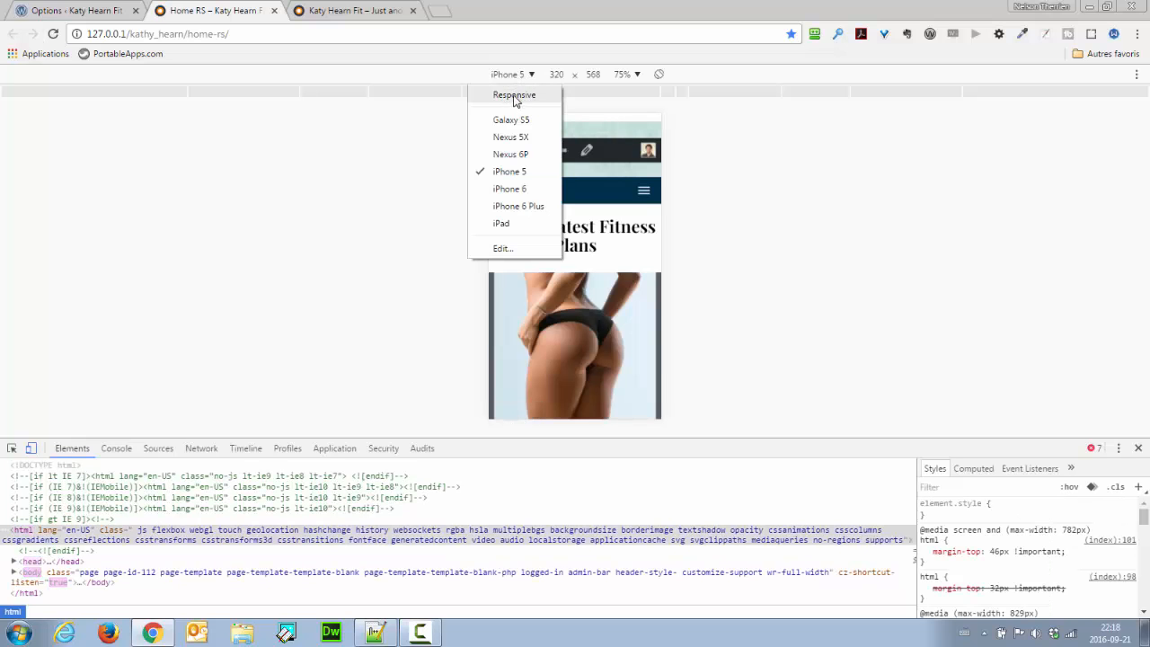
pyautogui.click(32, 448)
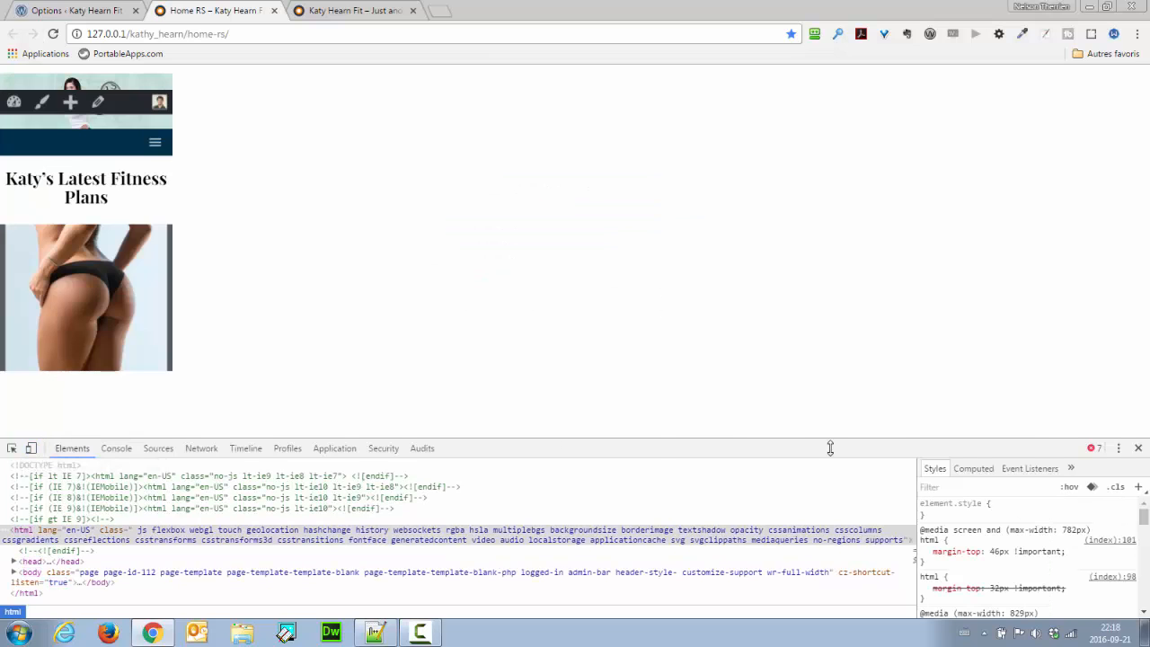
pyautogui.click(1139, 447)
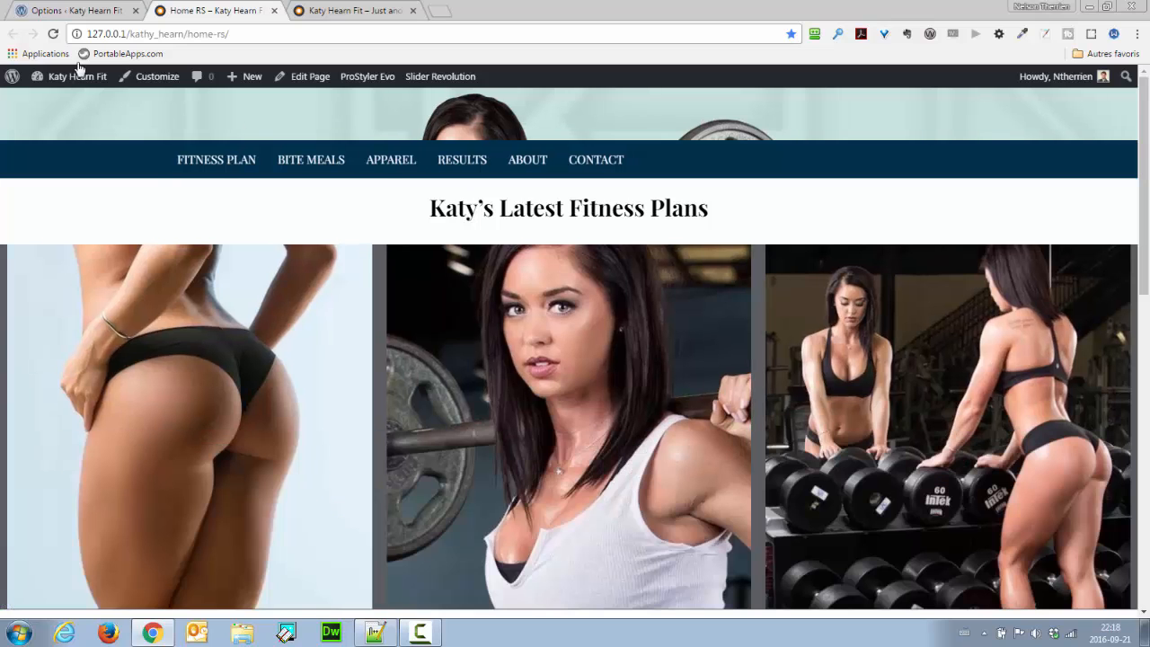